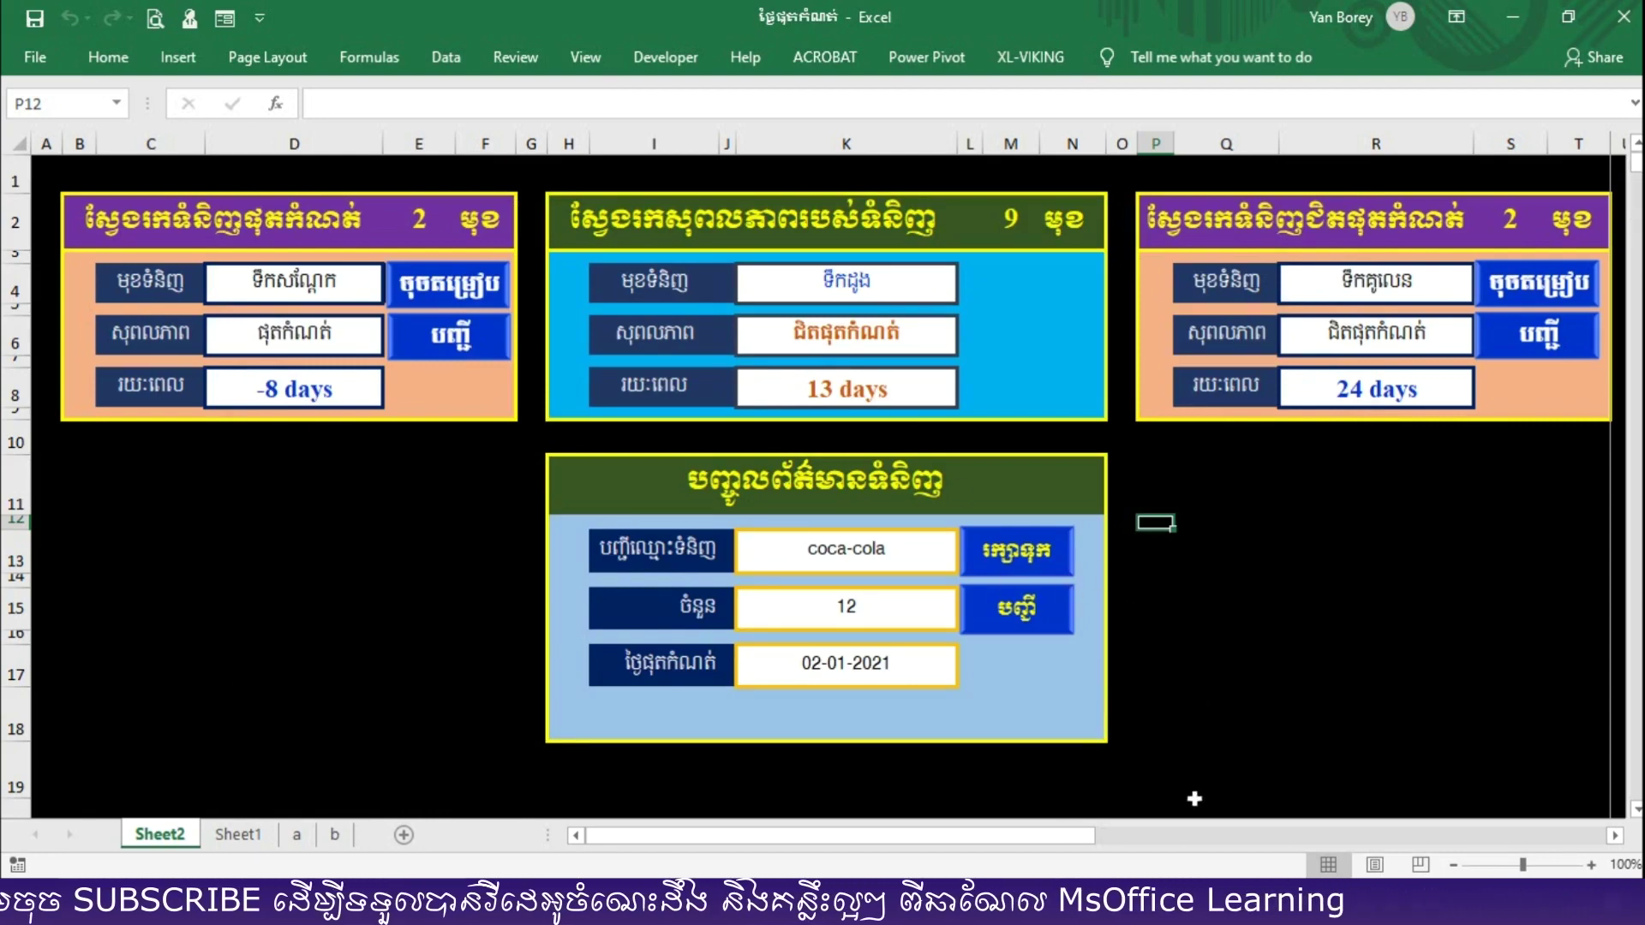
Switch to Chrome's YouTube tab showing the MsOffice Learning channel
left_click(975, 805)
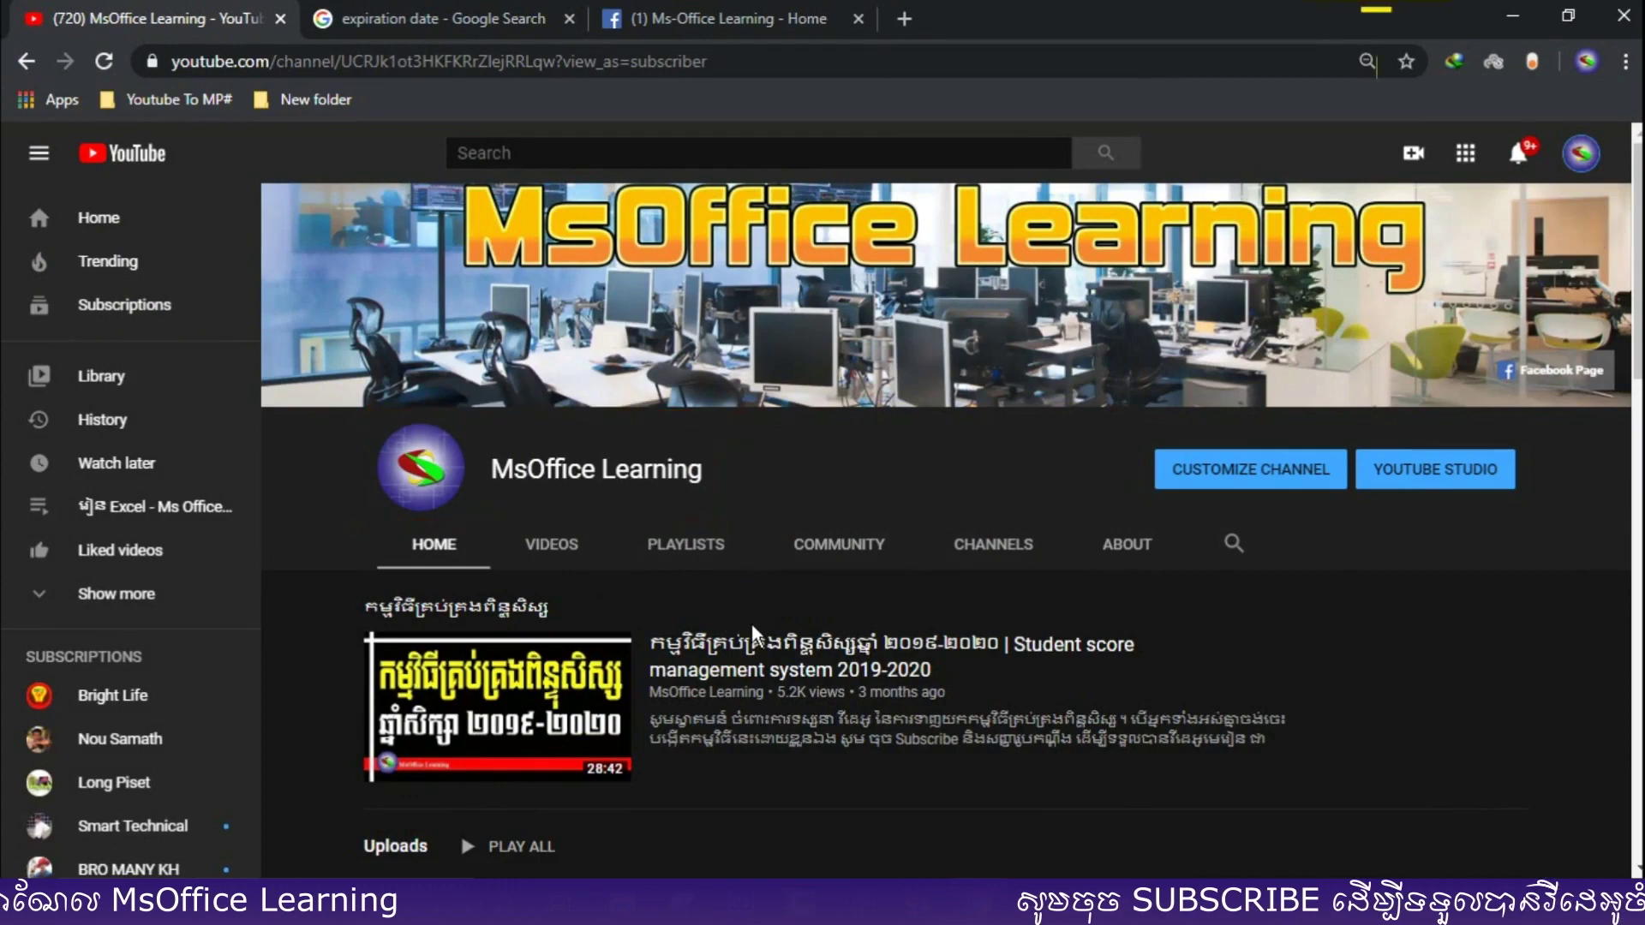
scroll(720, 669, "down", 3)
scroll(685, 699, "down", 3)
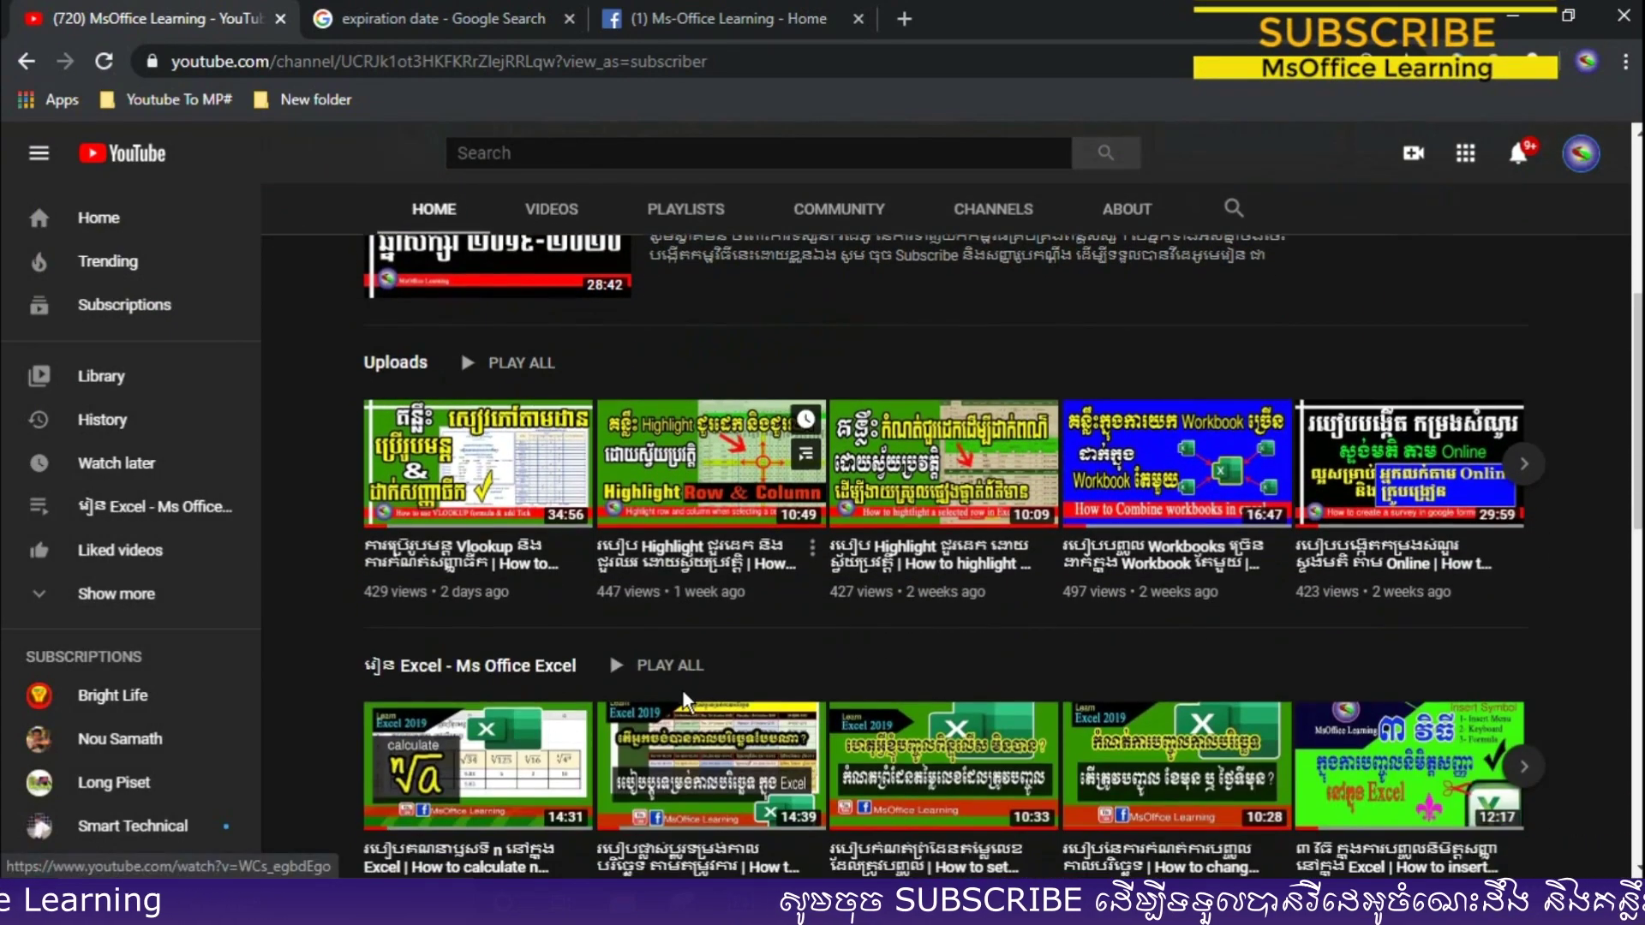
scroll(685, 698, "down", 3)
scroll(874, 690, "down", 3)
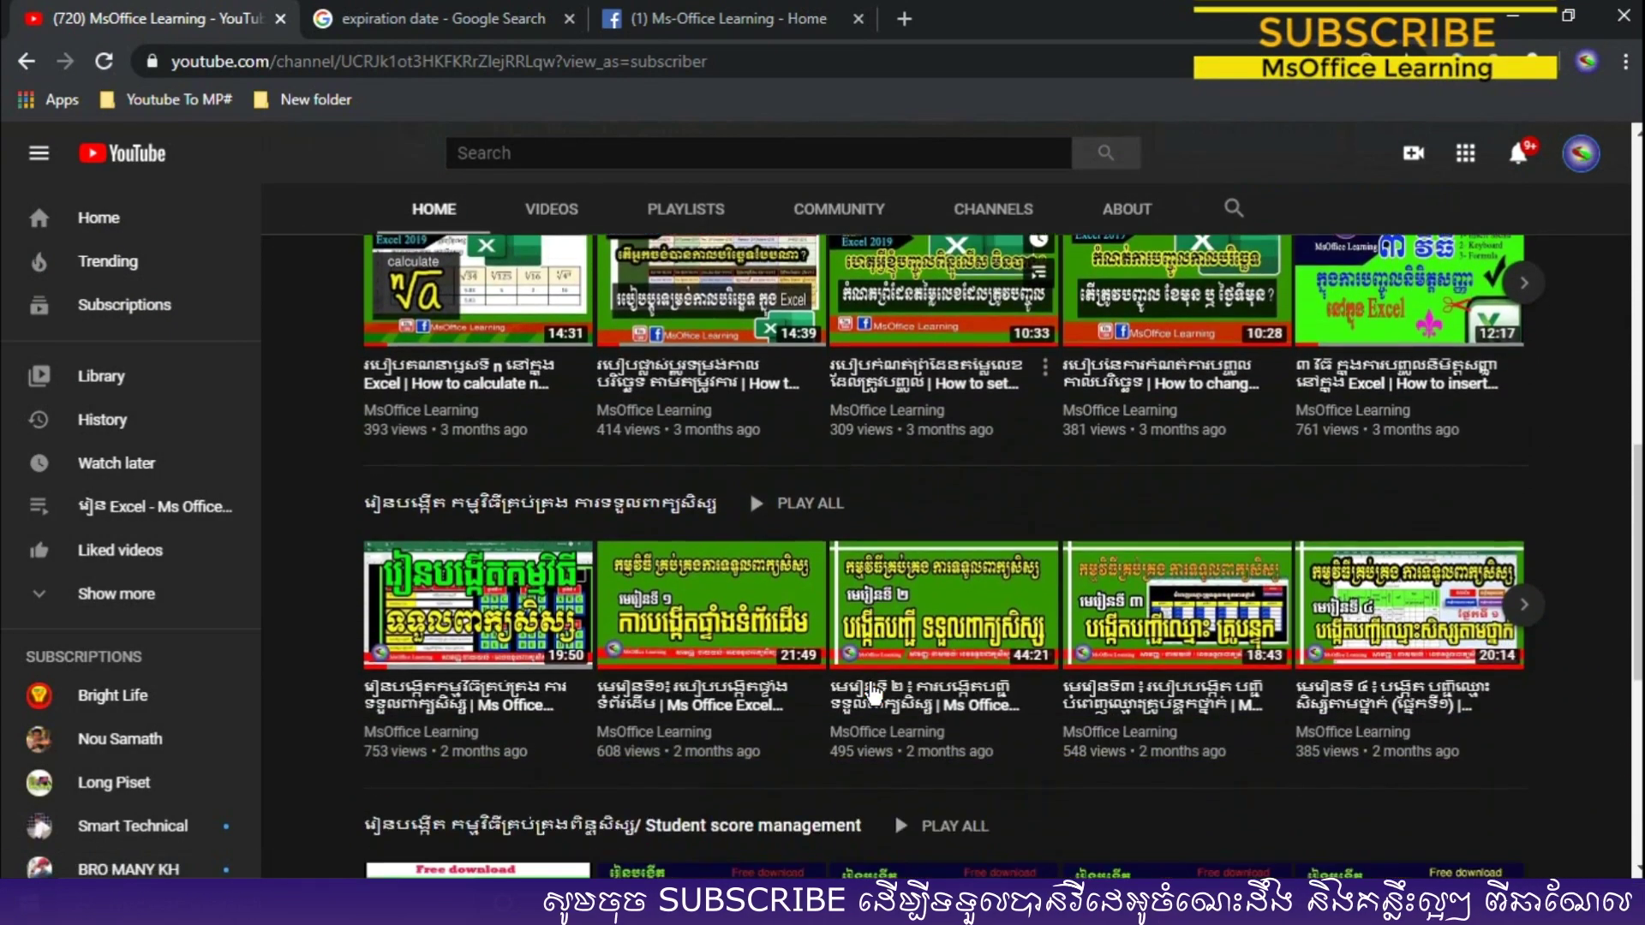
scroll(874, 689, "down", 3)
scroll(872, 699, "down", 3)
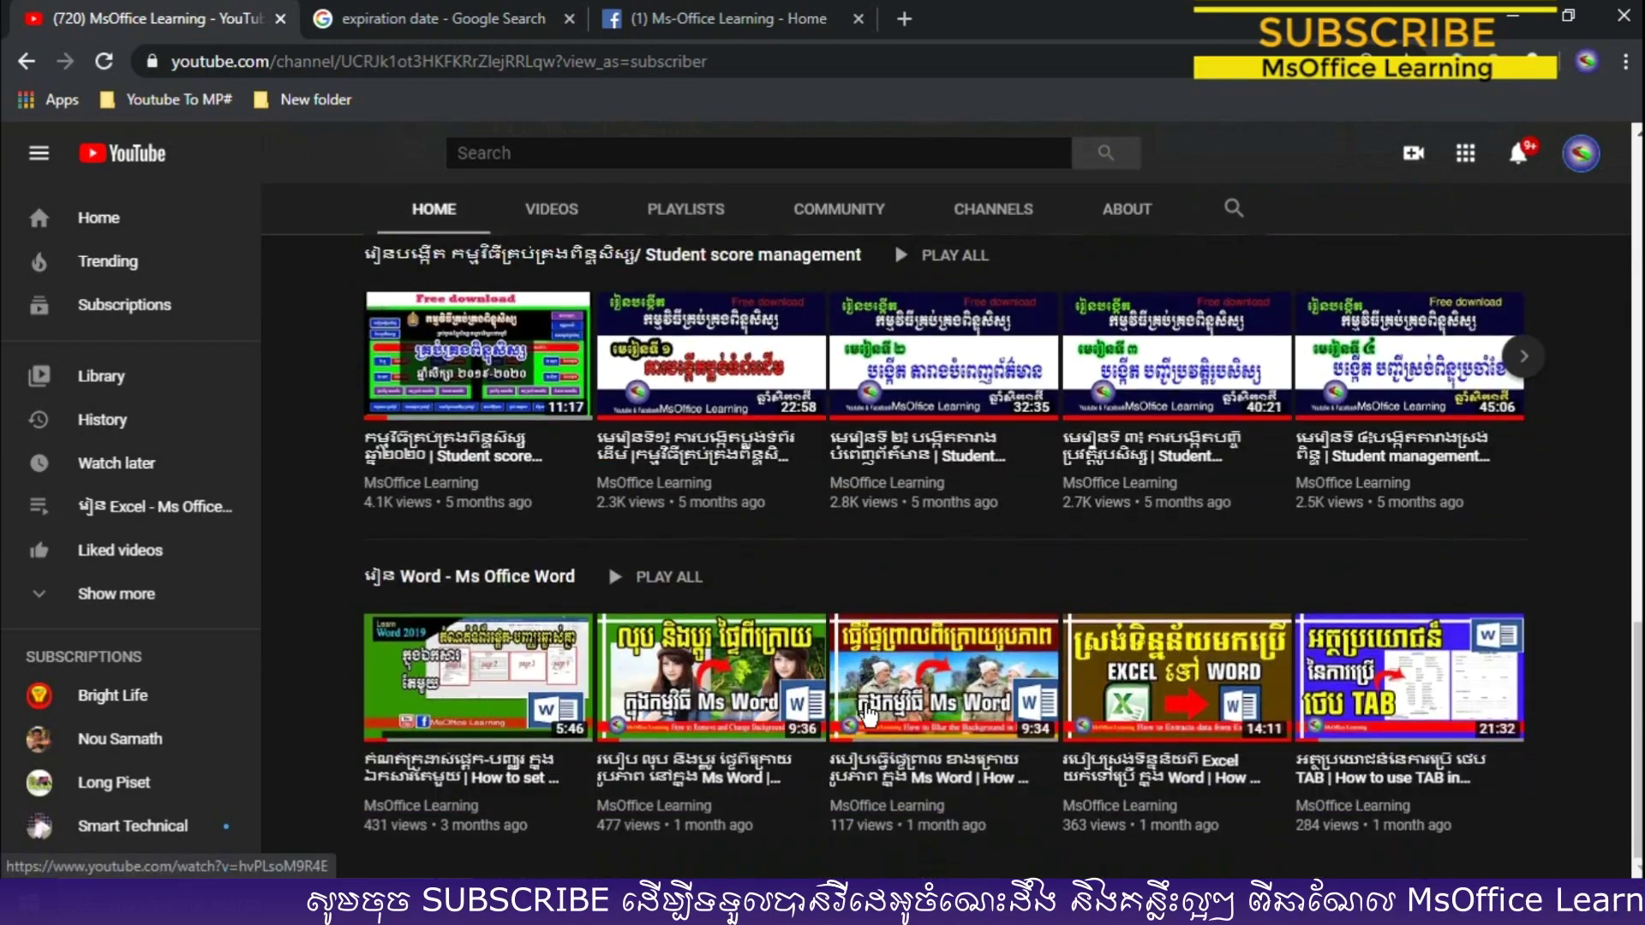
scroll(870, 711, "up", 5)
scroll(870, 712, "up", 3)
scroll(870, 715, "up", 5)
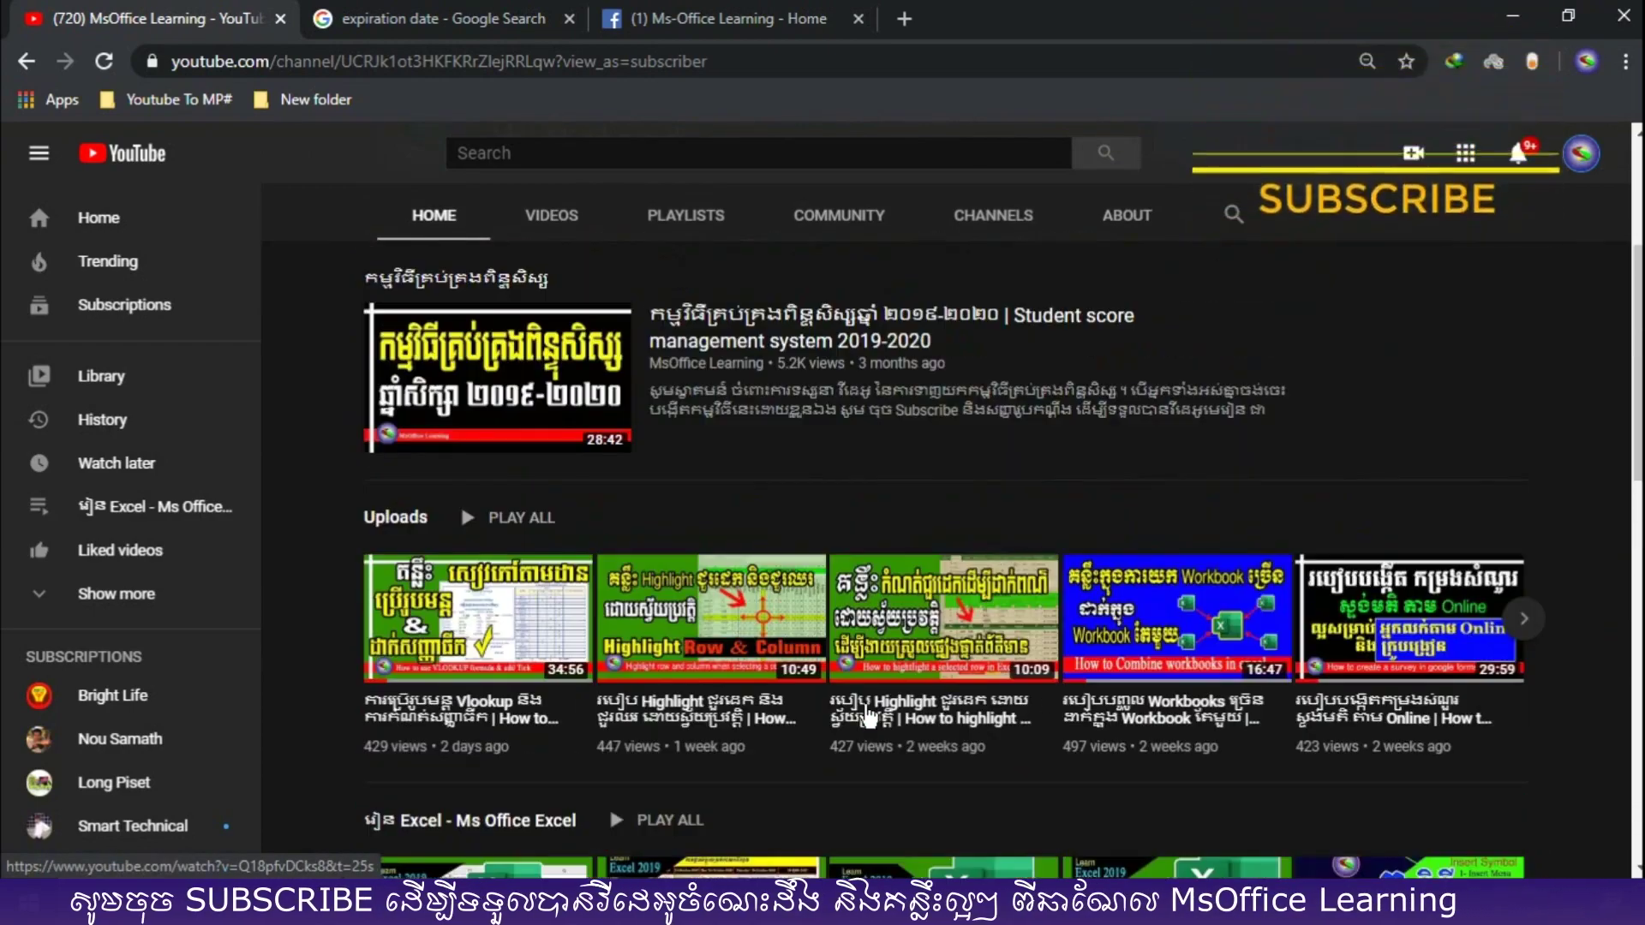
mouse_move(712, 617)
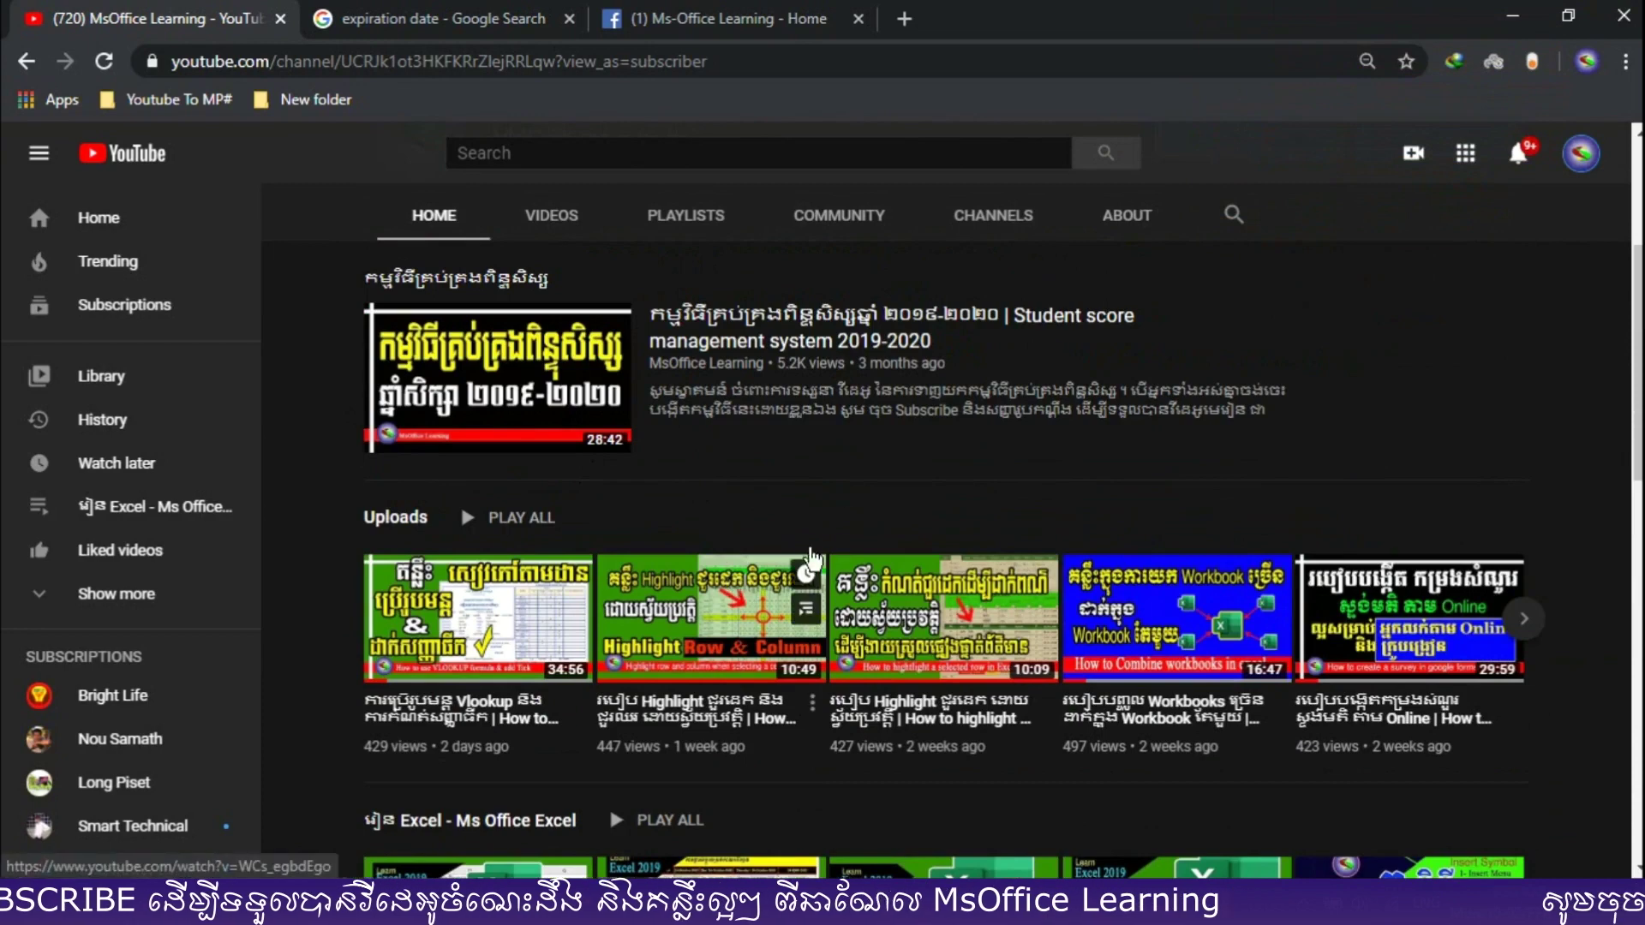
Browse the Ms-Office Learning Facebook page, then minimize Chrome to return to Excel
left_click(685, 19)
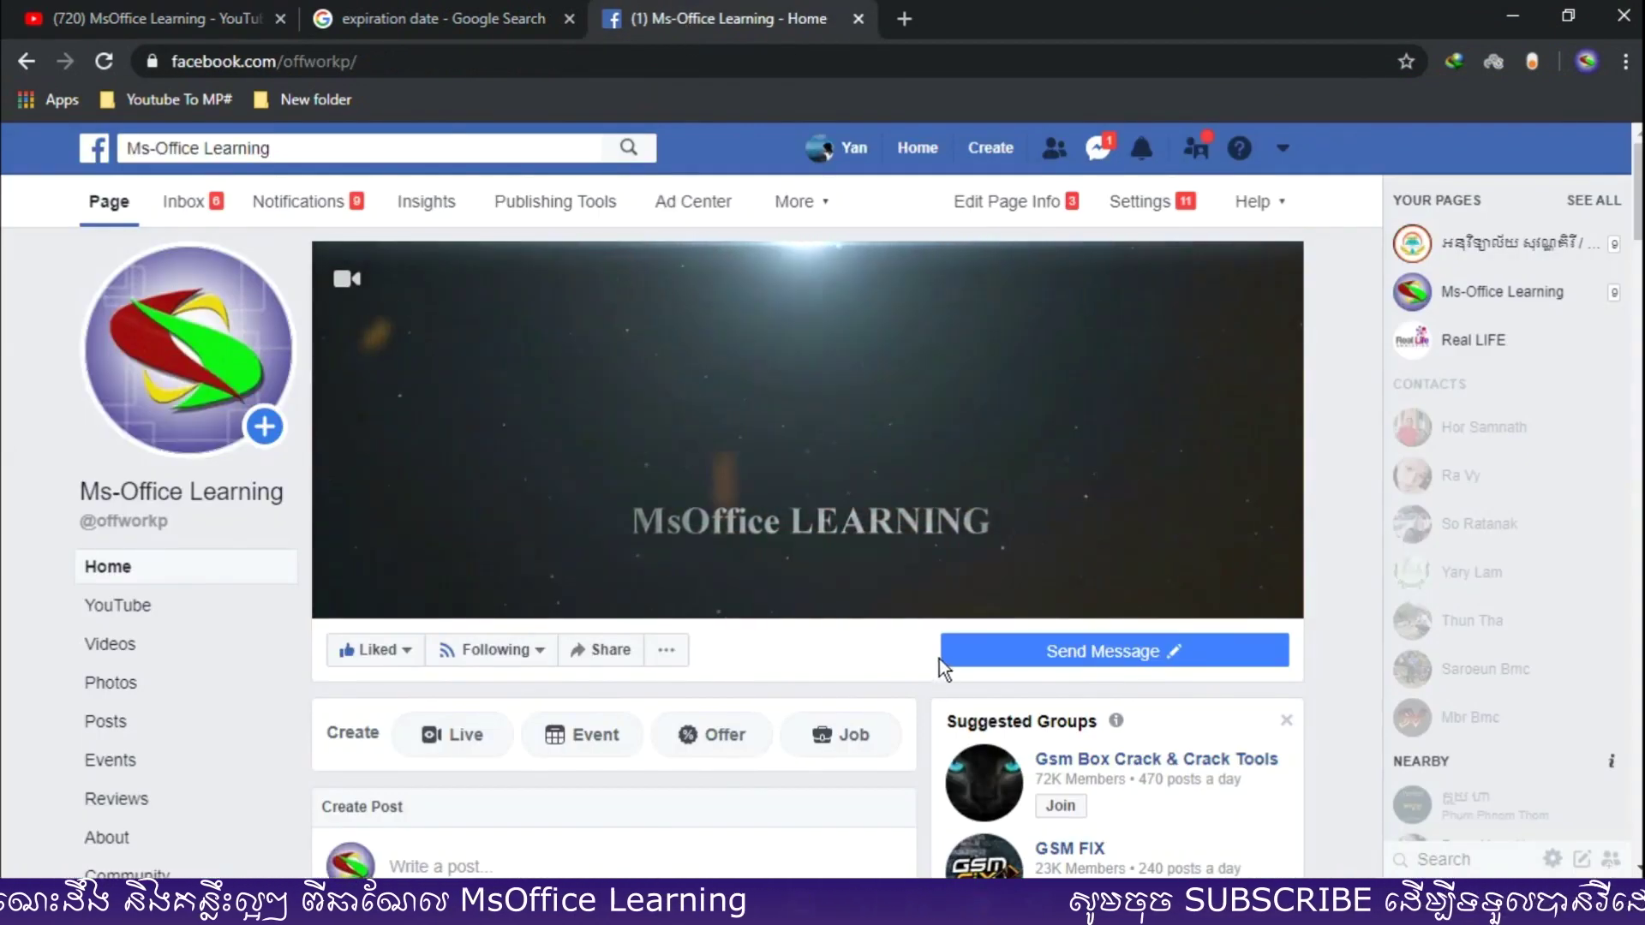
scroll(602, 712, "down", 5)
scroll(606, 720, "up", 4)
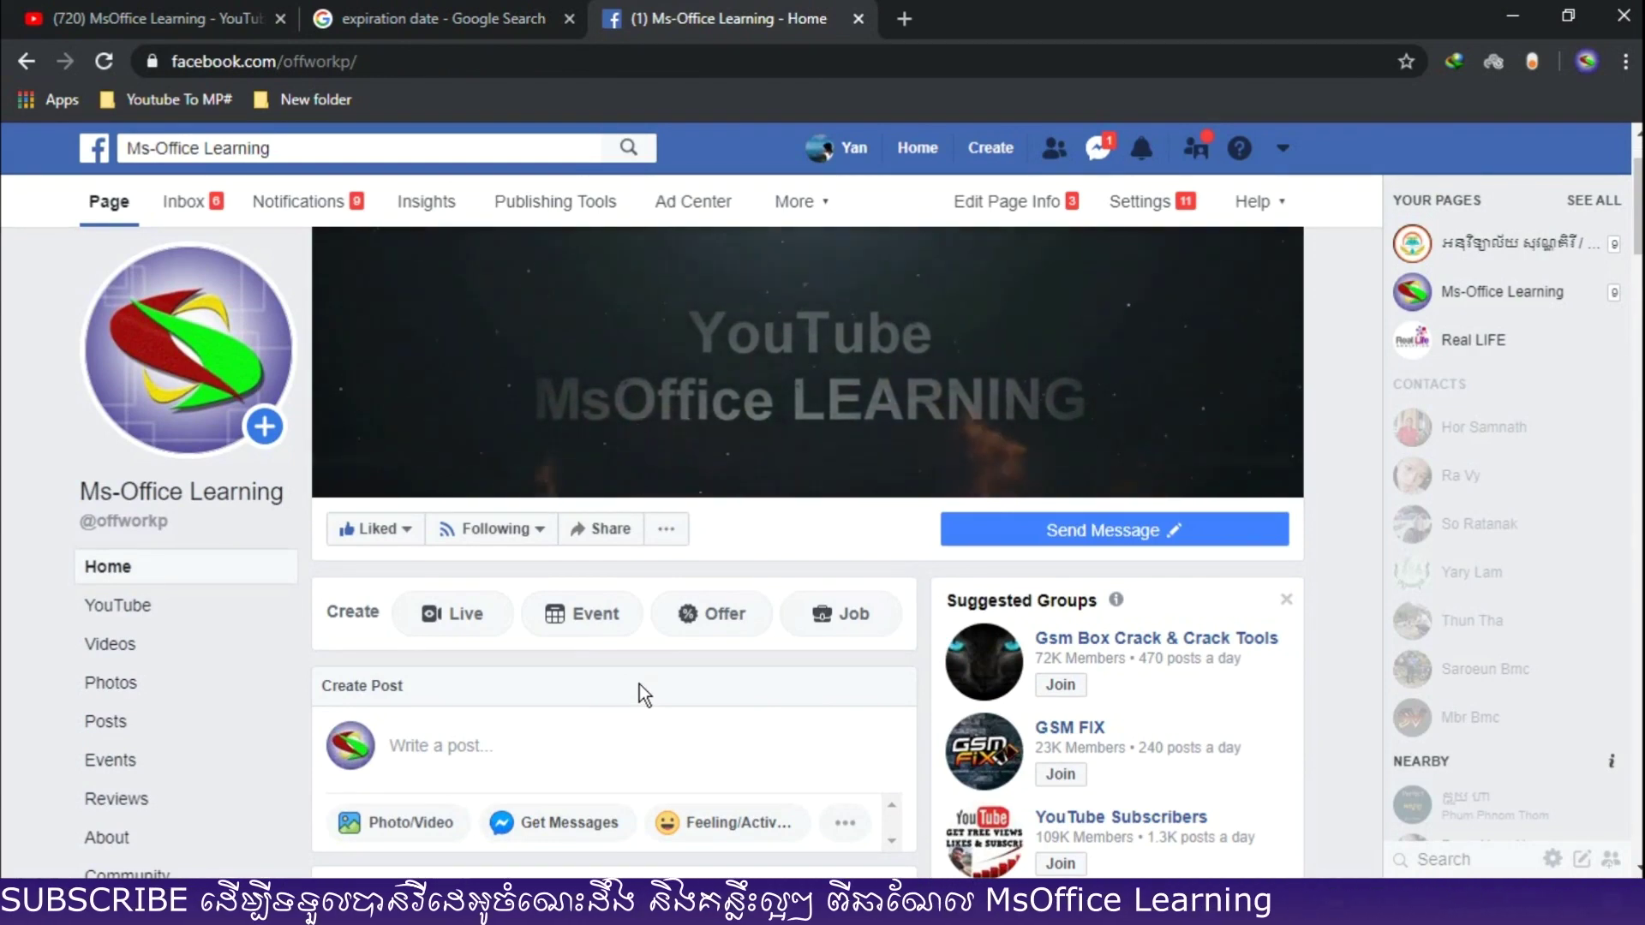
scroll(639, 684, "down", 3)
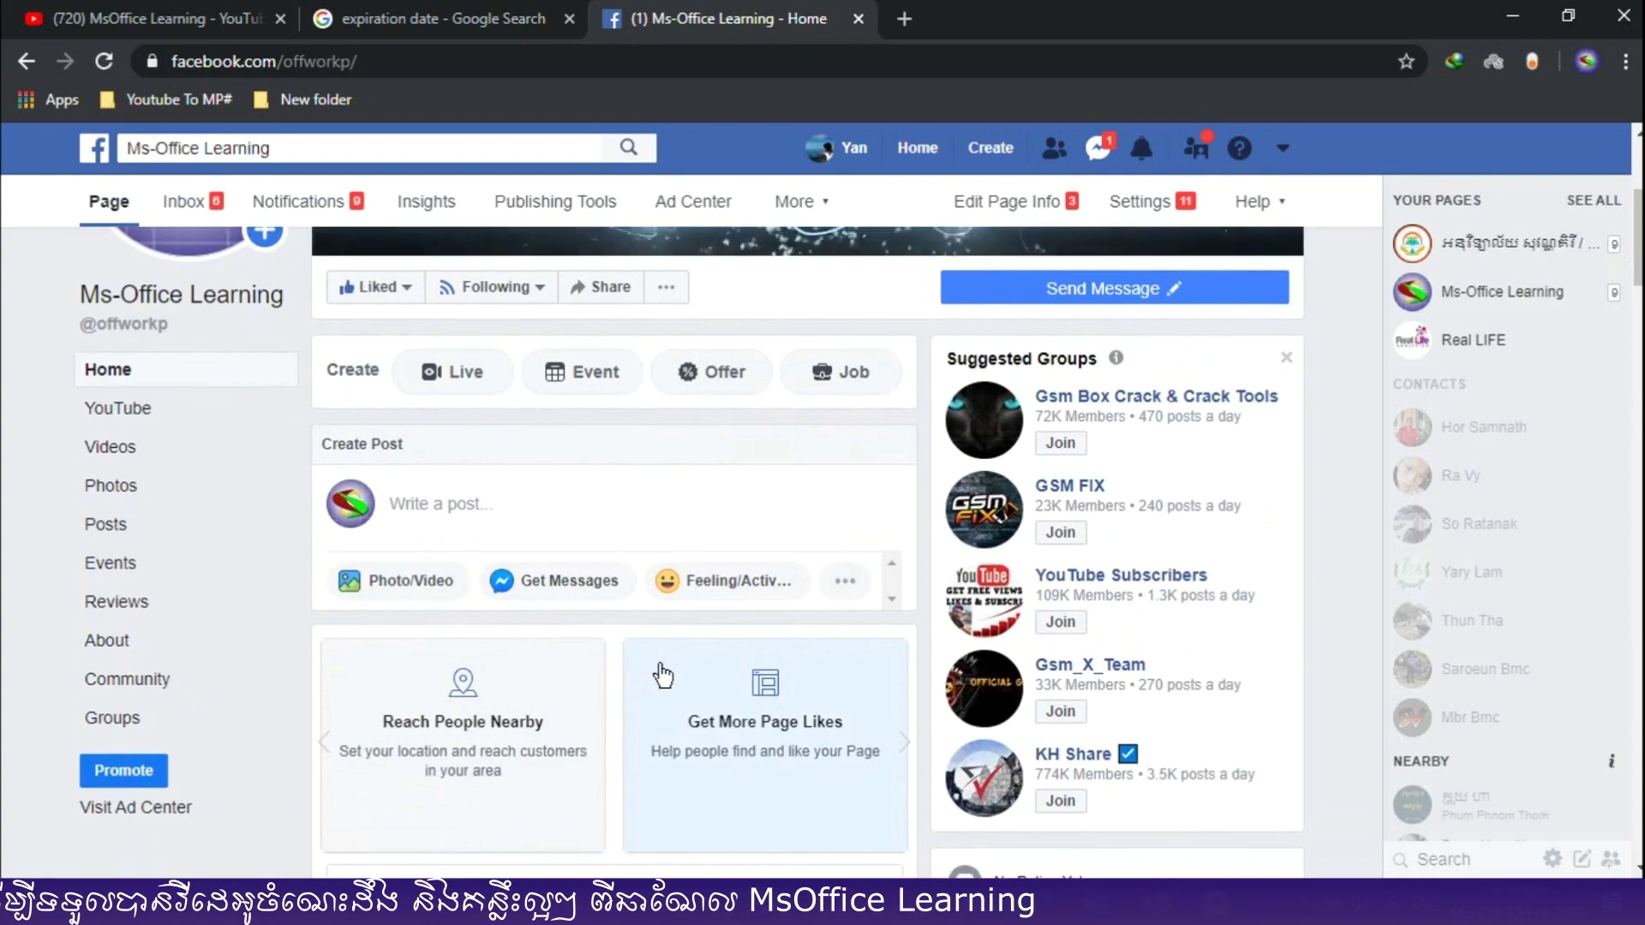
scroll(663, 675, "up", 4)
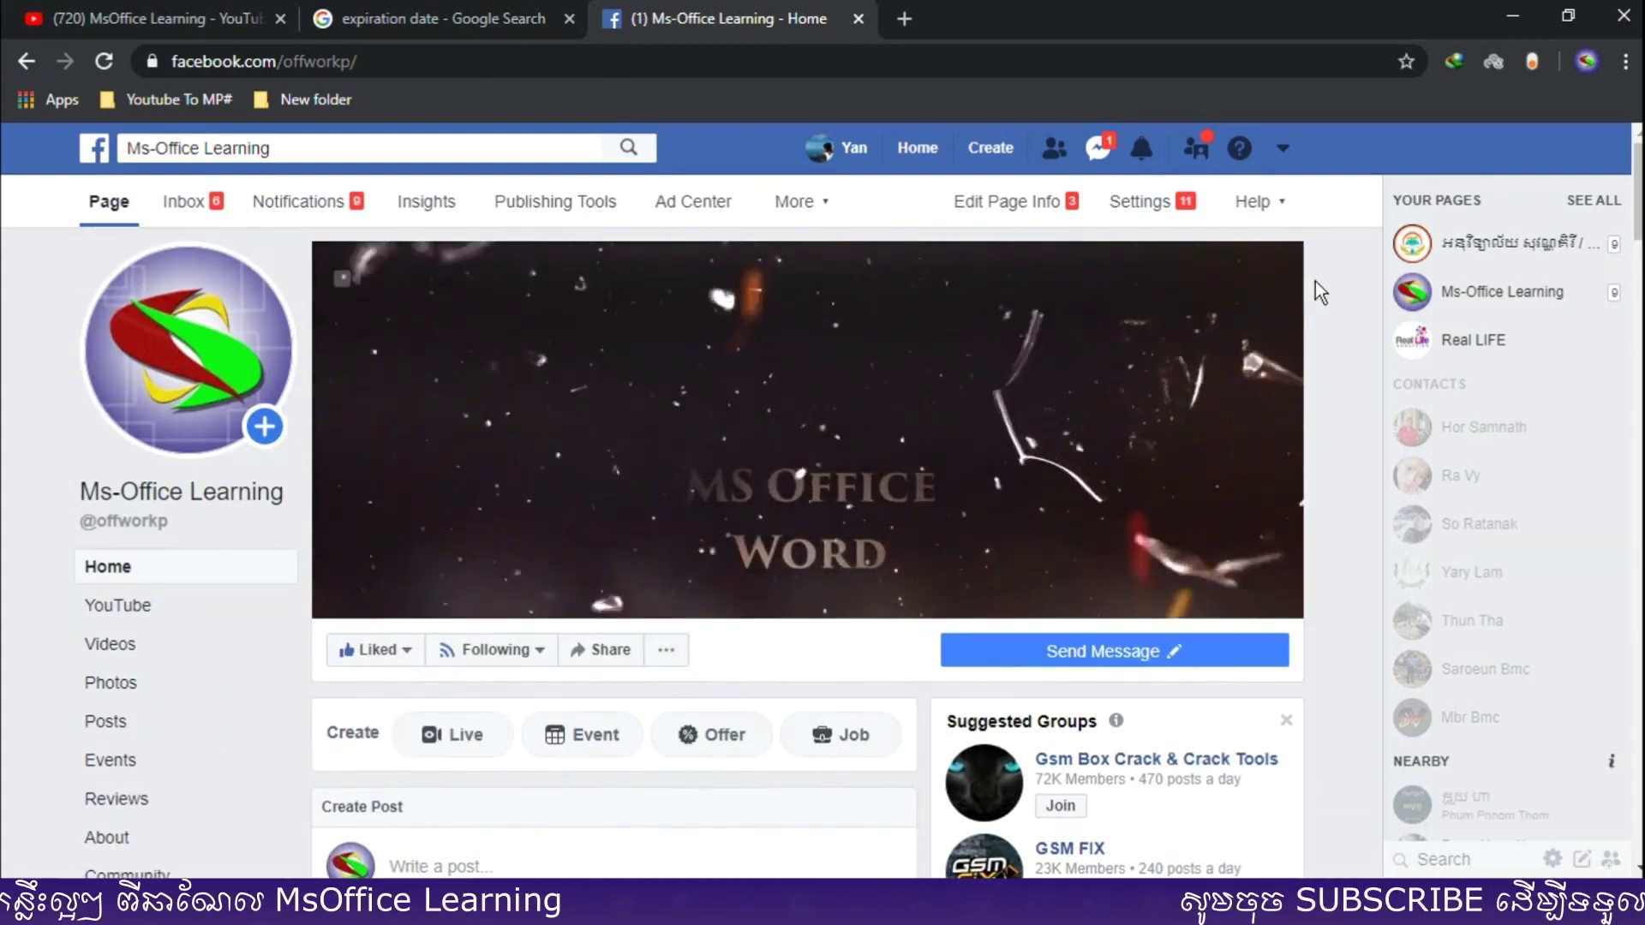
left_click(1513, 15)
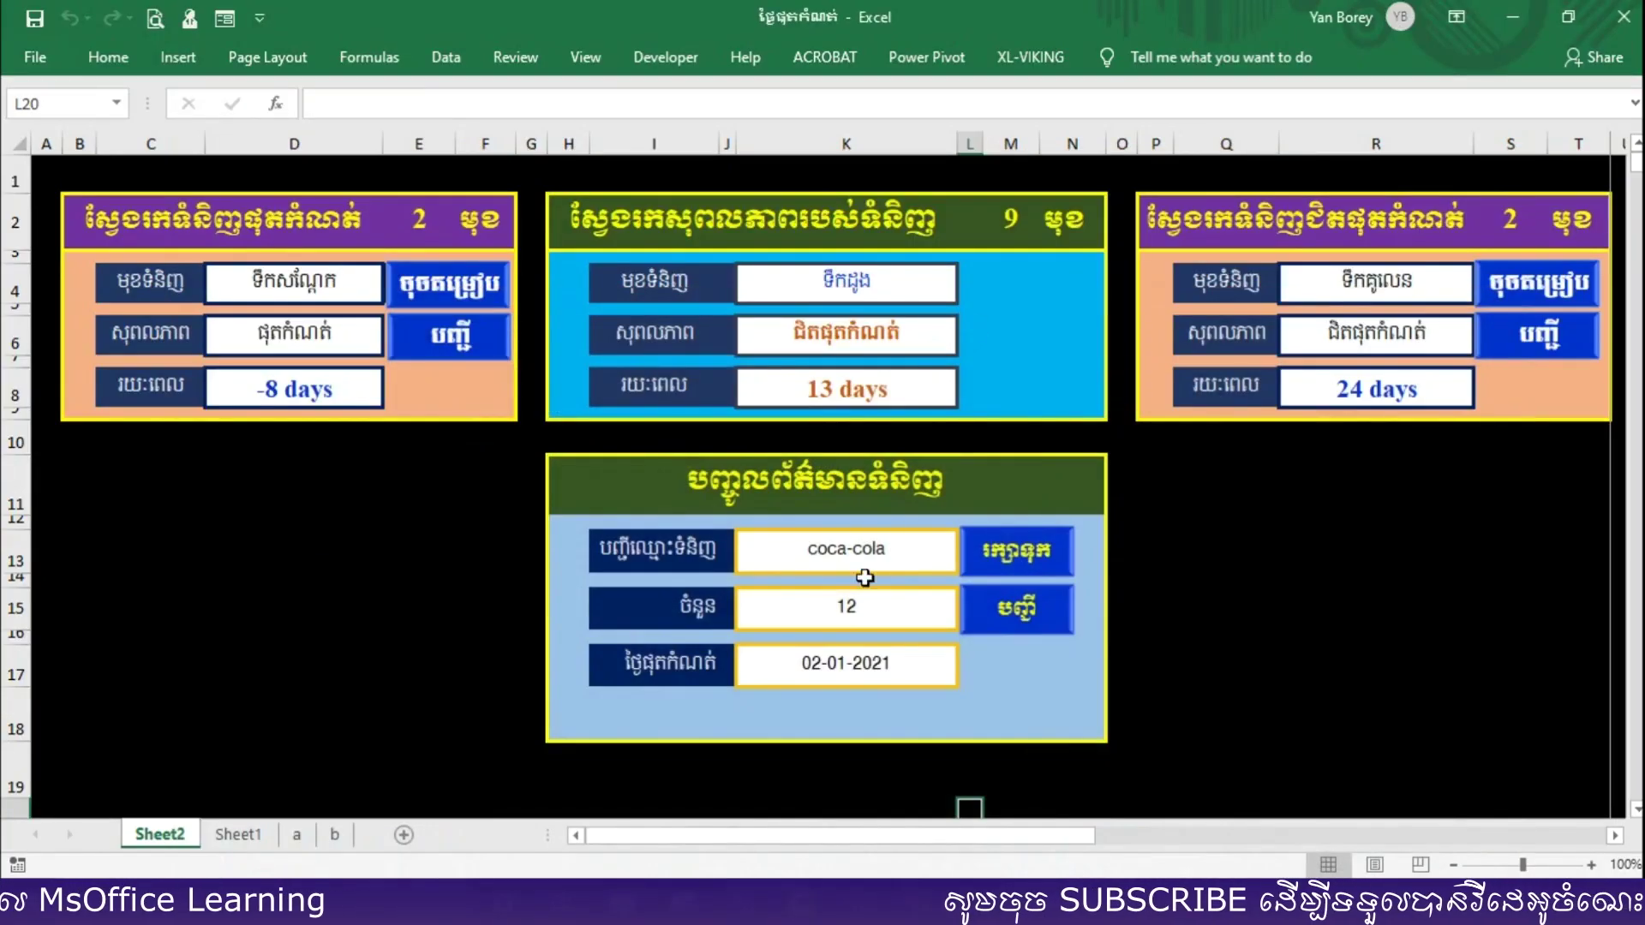
left_click(1274, 613)
left_click(900, 797)
left_click(343, 669)
left_click(378, 459)
left_click(410, 558)
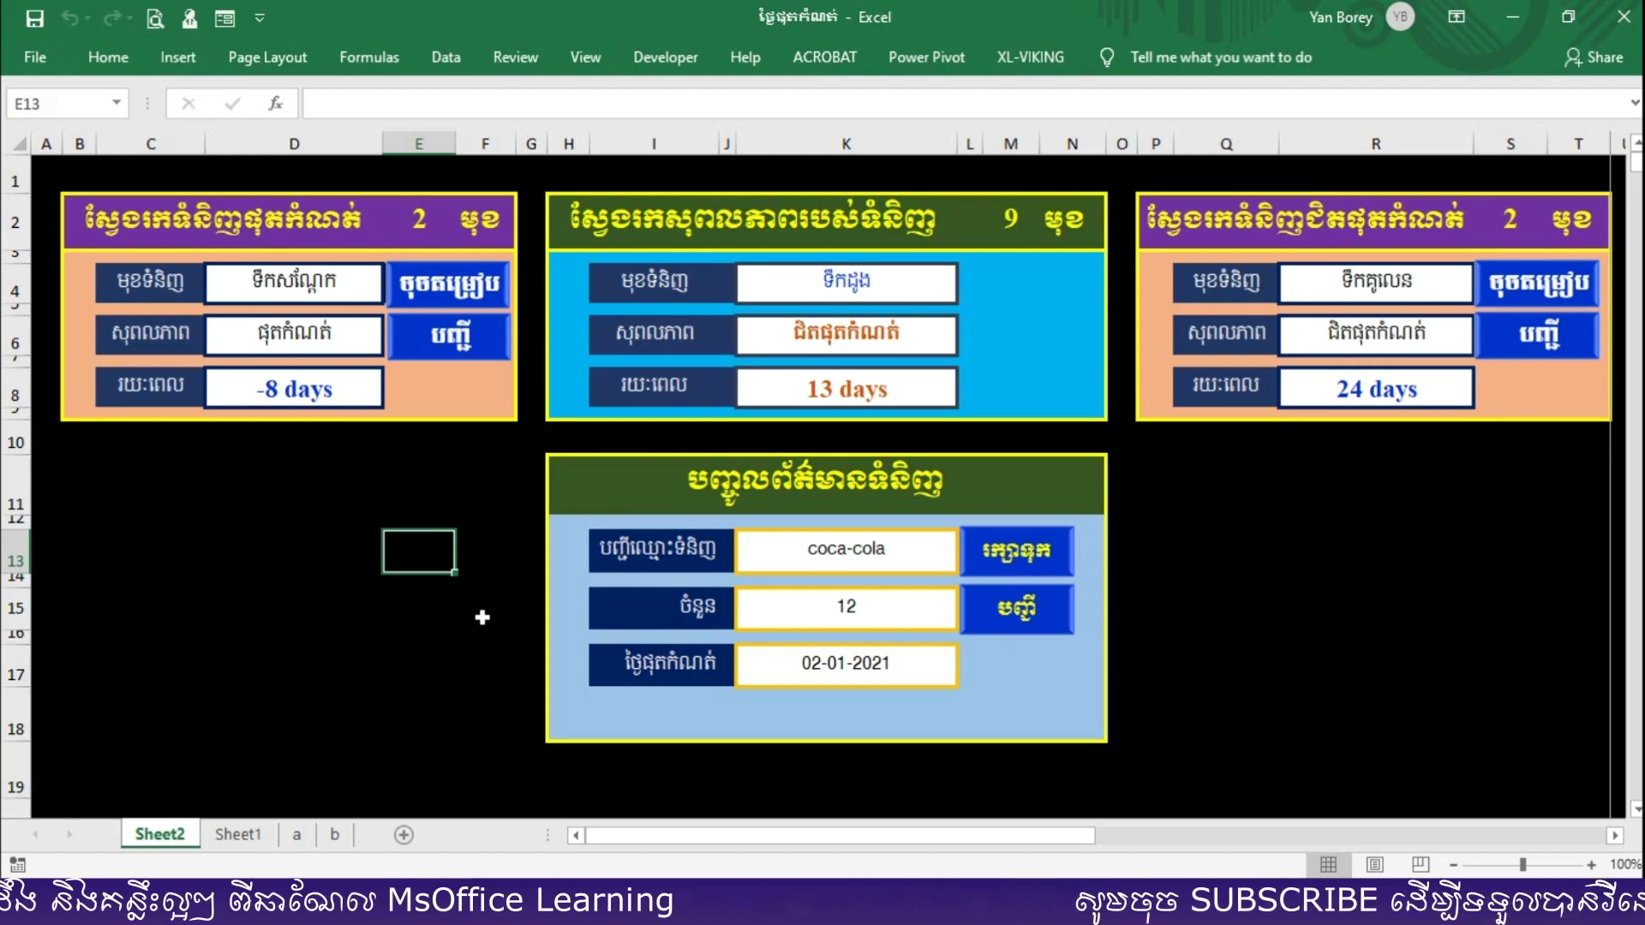
left_click(281, 469)
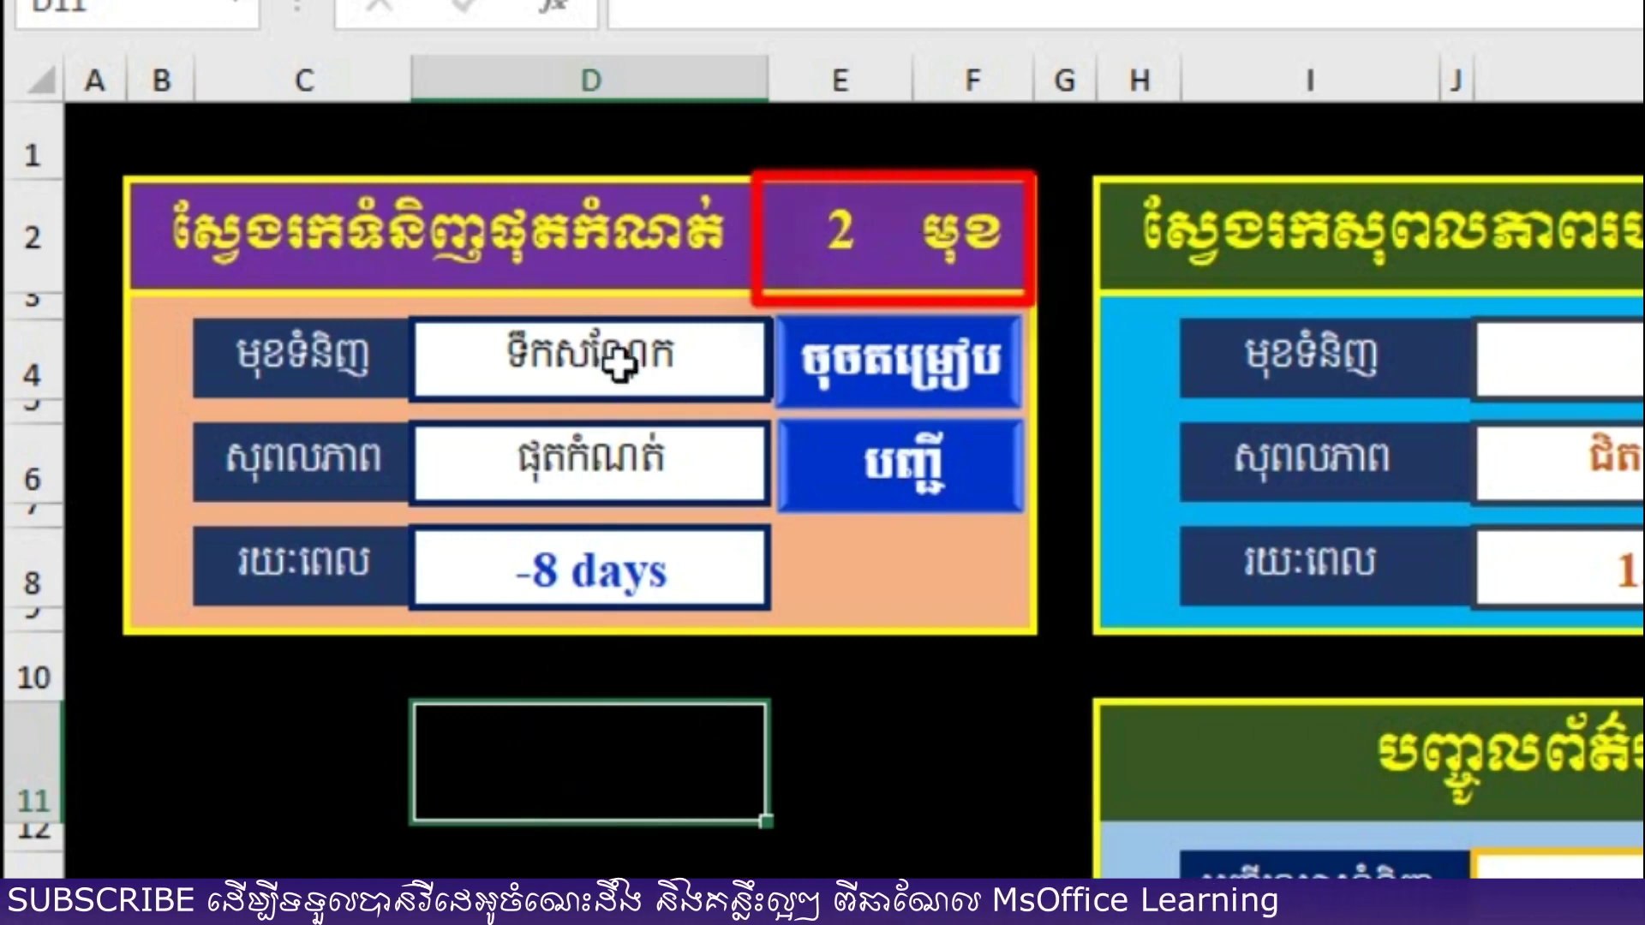
Sort the expired list and choose ទឹកតៅកី in the expired panel, showing -5 days
left_click(758, 372)
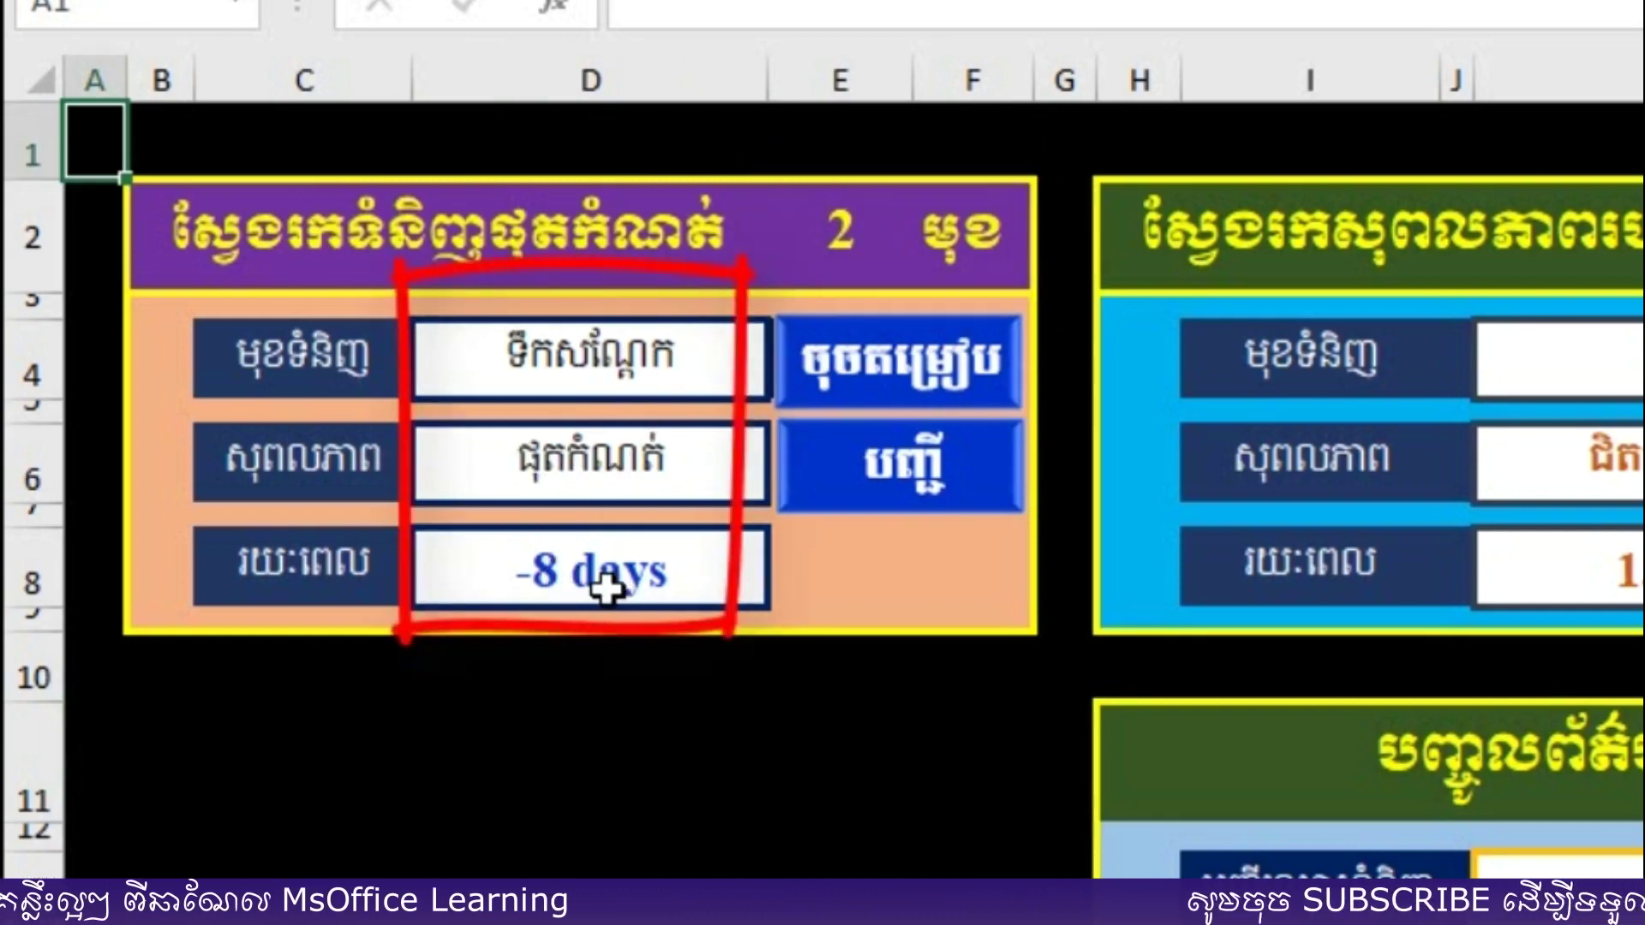
left_click(690, 354)
left_click(788, 377)
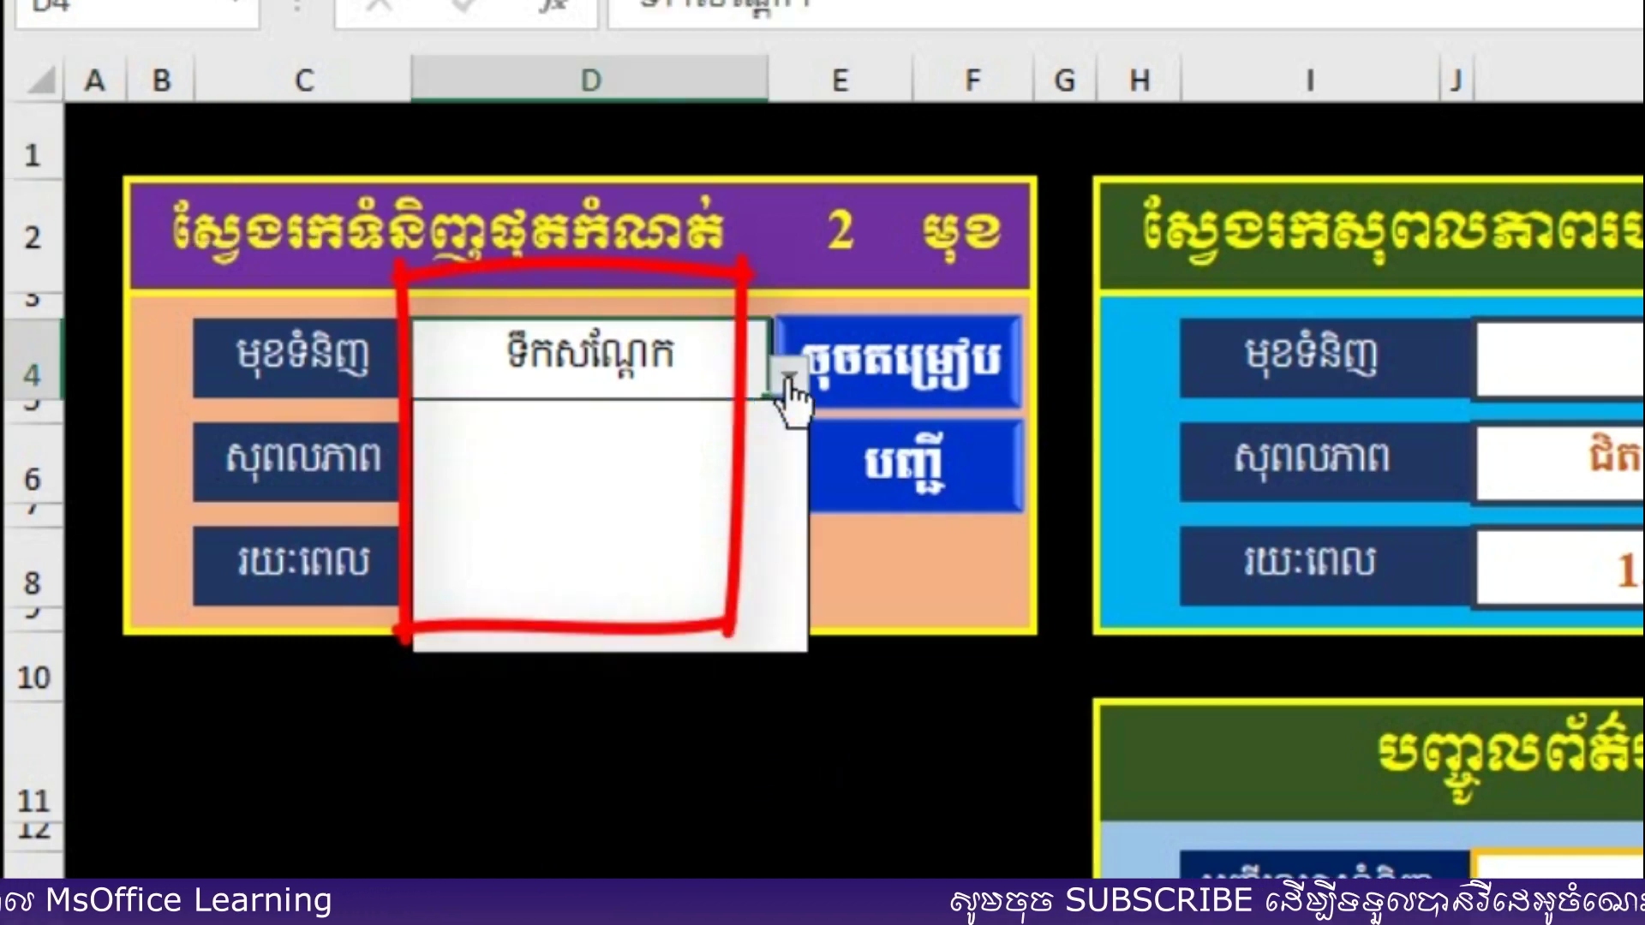
left_click(481, 445)
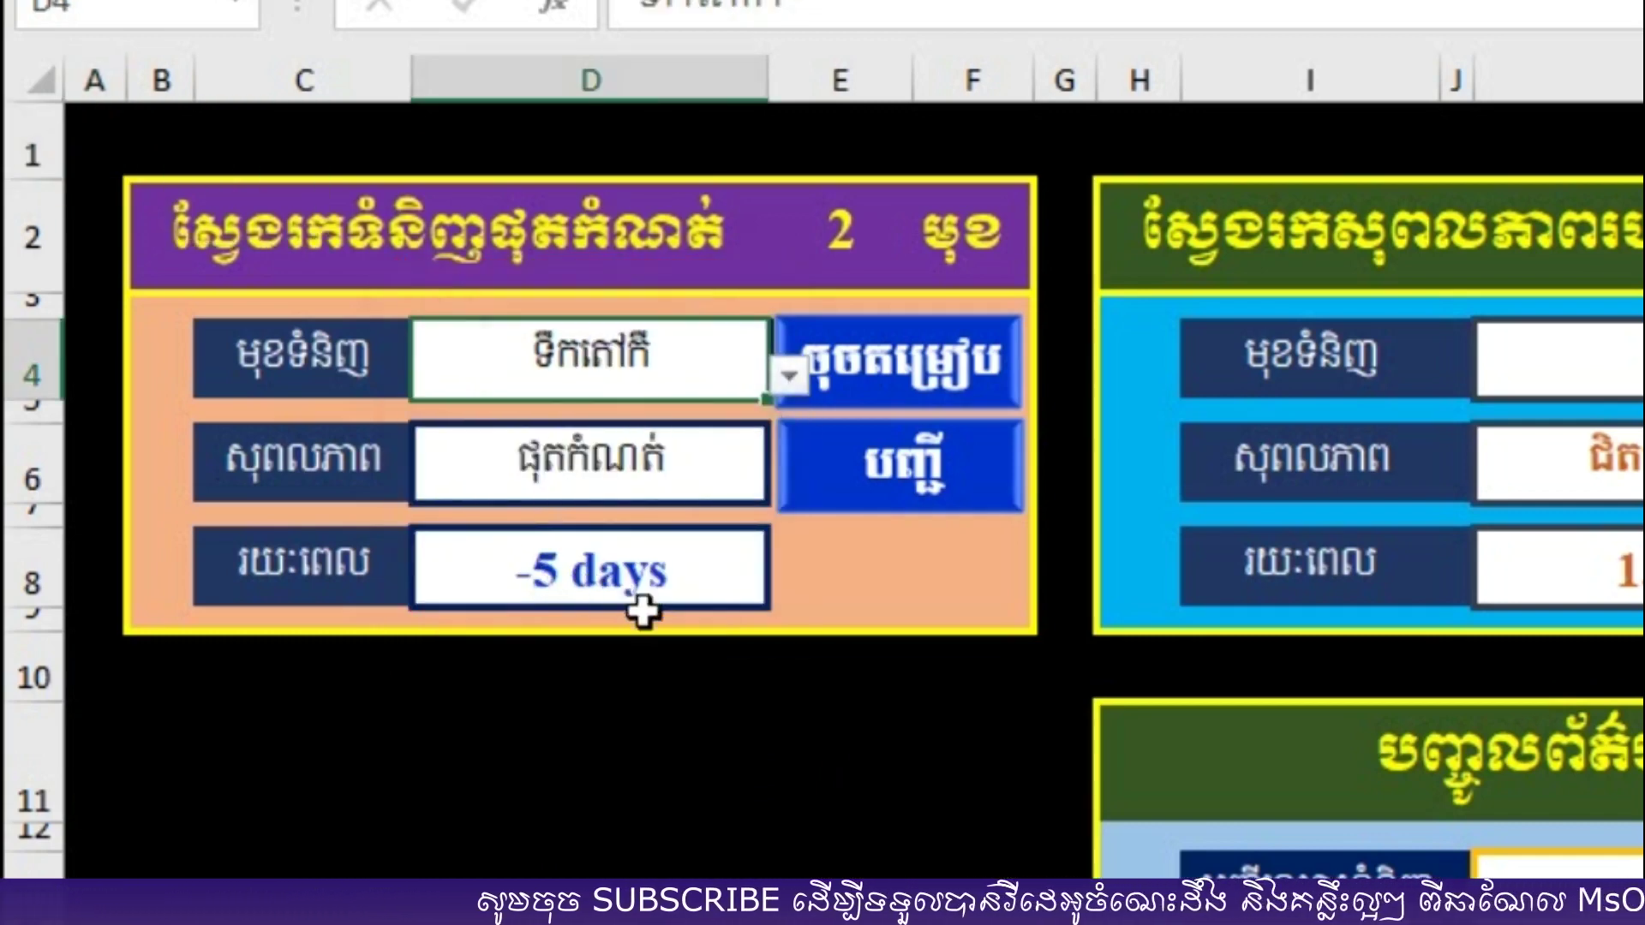
left_click(616, 777)
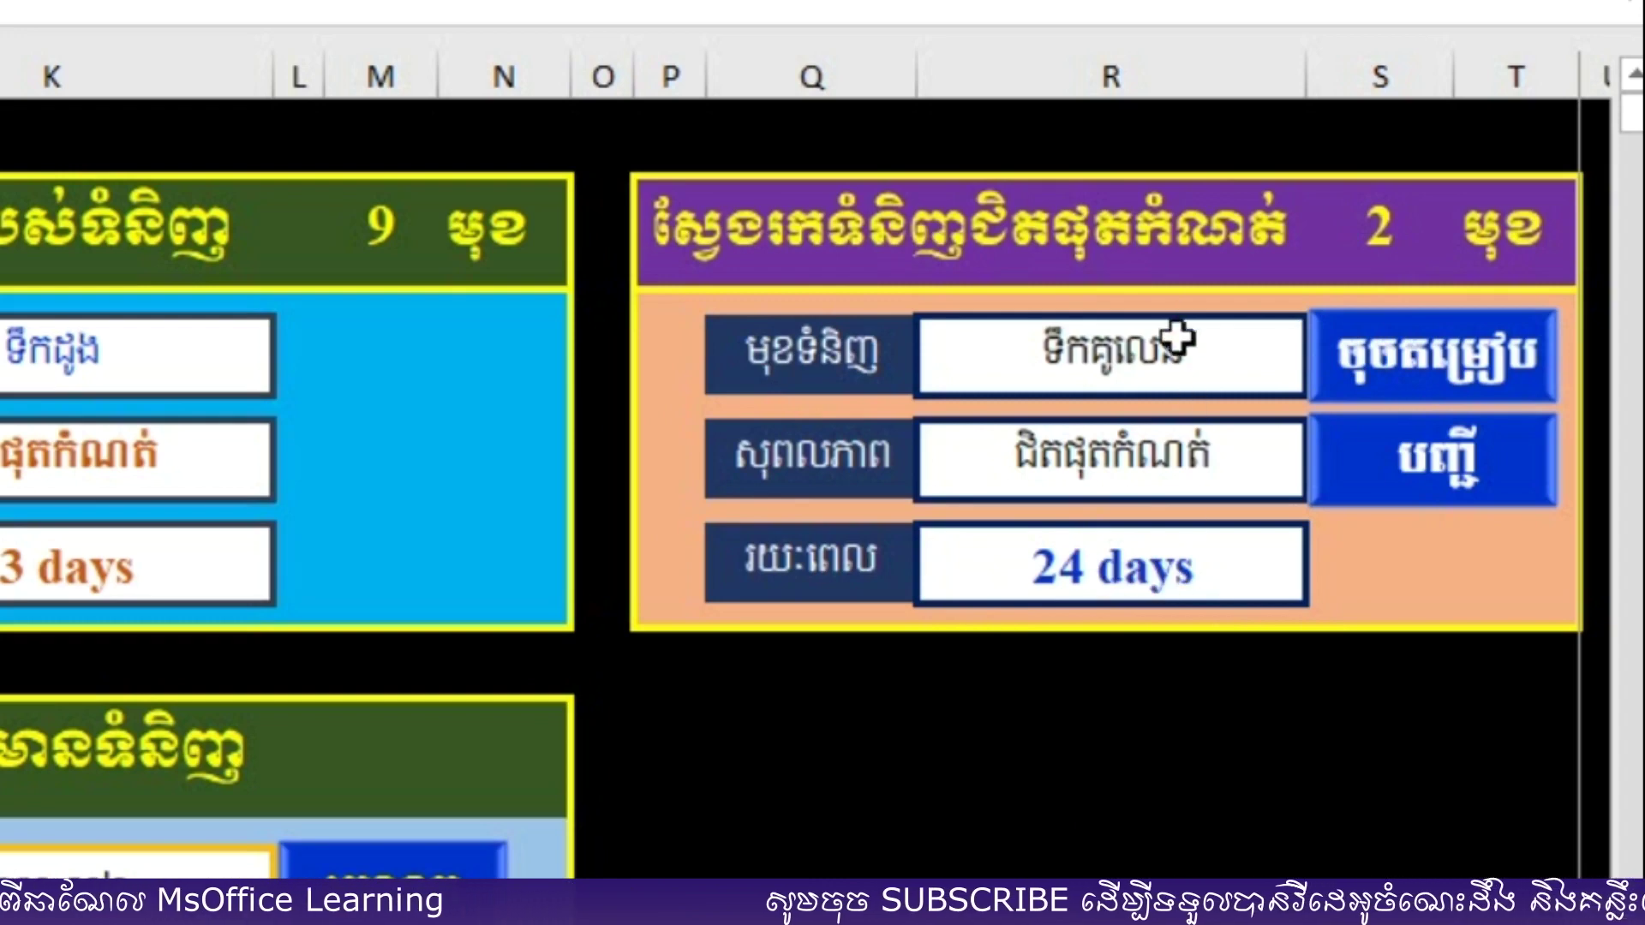
Choose ទឹកដូង in the near-expiry panel so remaining time drops from 24 to 13 days
left_click(1177, 339)
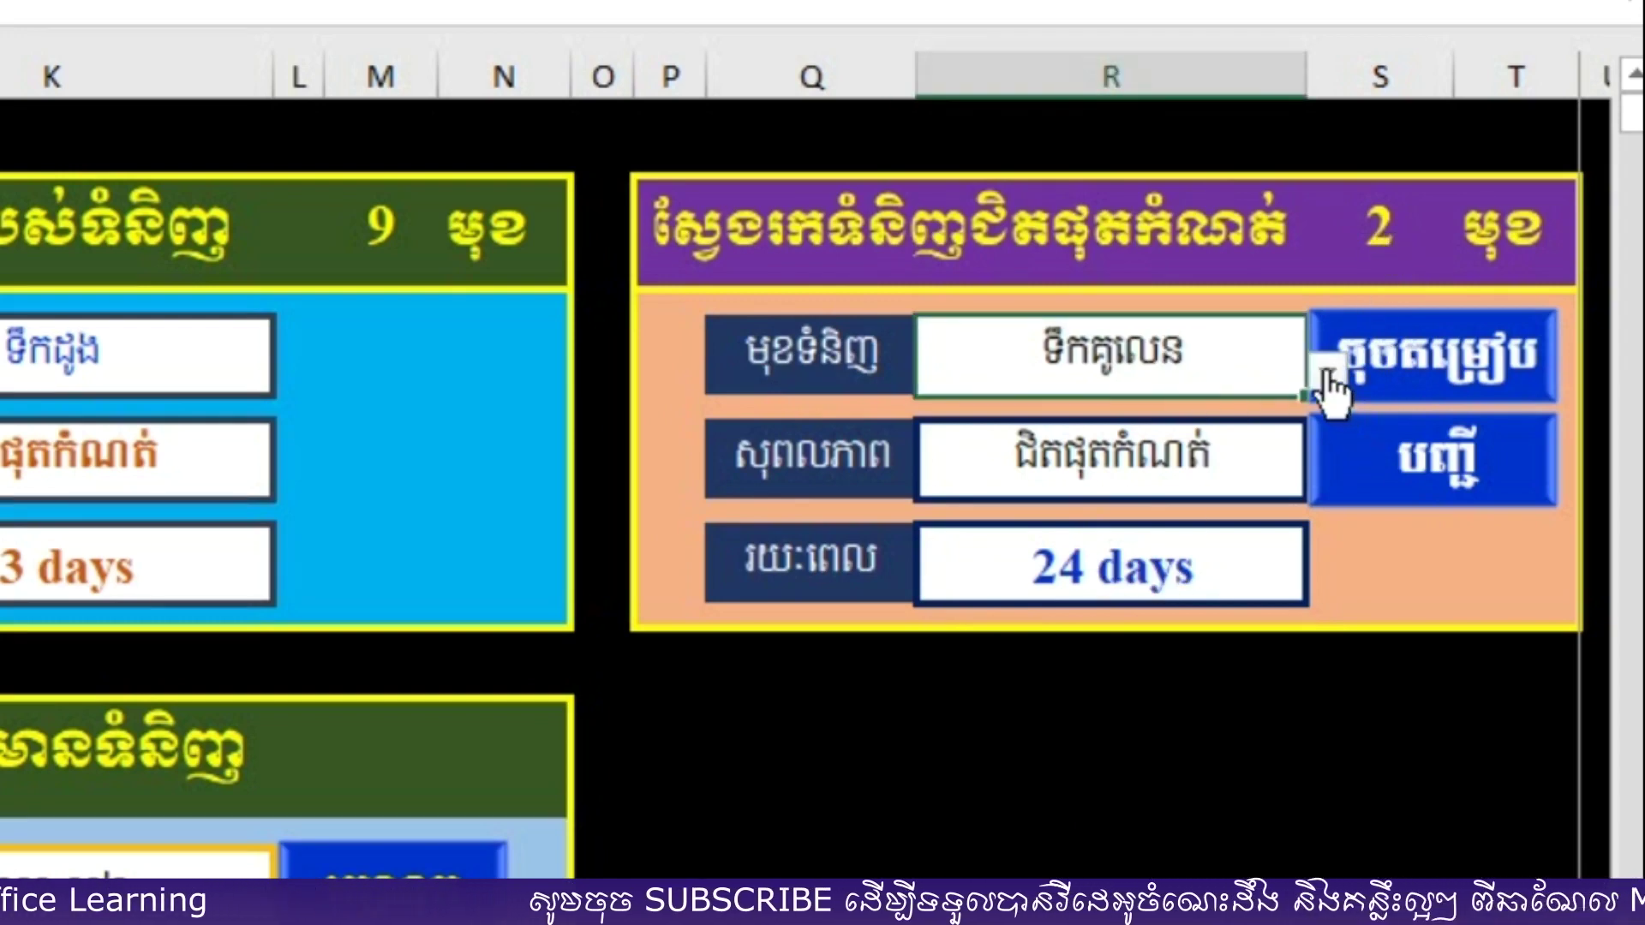
left_click(1326, 377)
left_click(1065, 444)
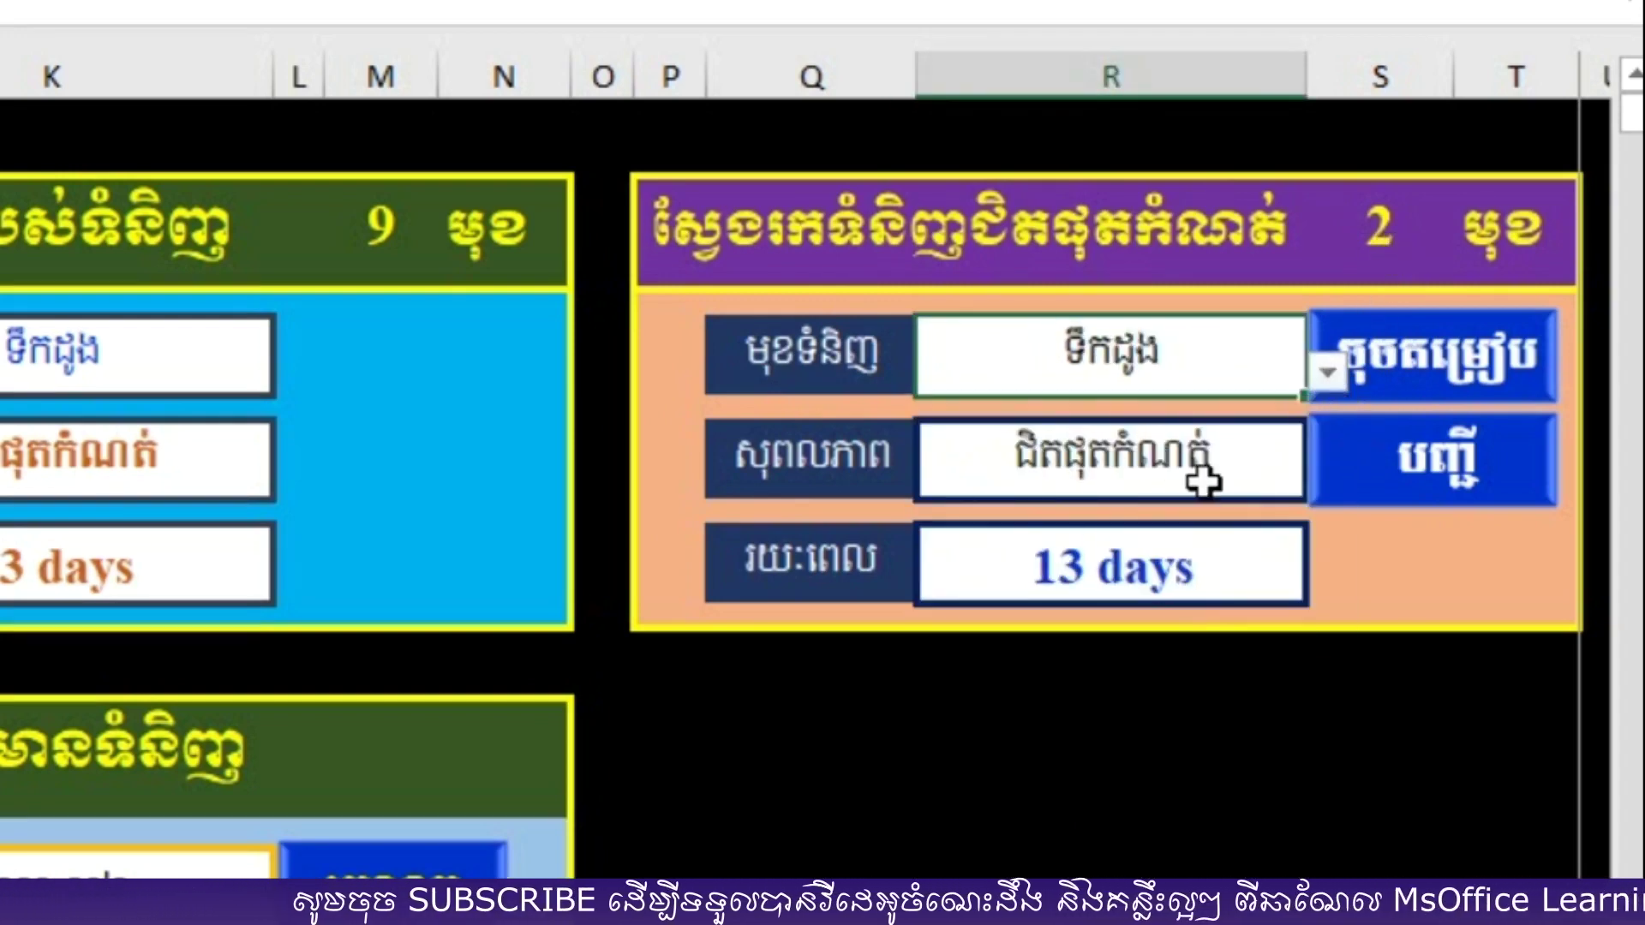
left_click(5, 351)
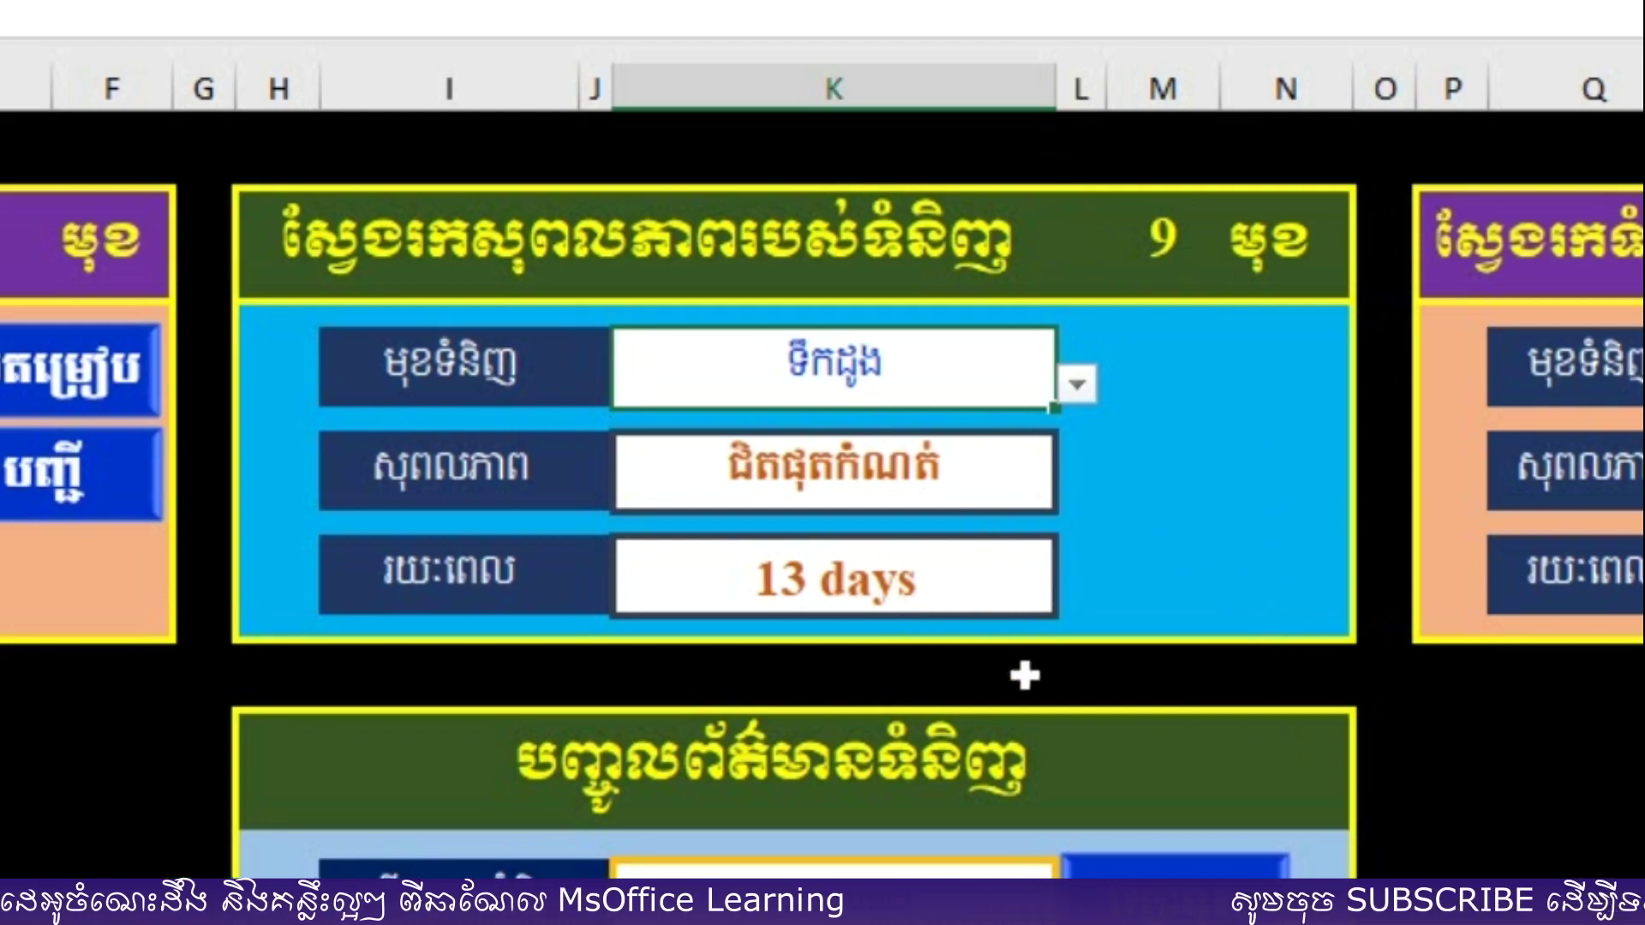
Pick the first product, then ទឹកសណ្តែក, in the status panel to show expired at -8 days
left_click(1513, 844)
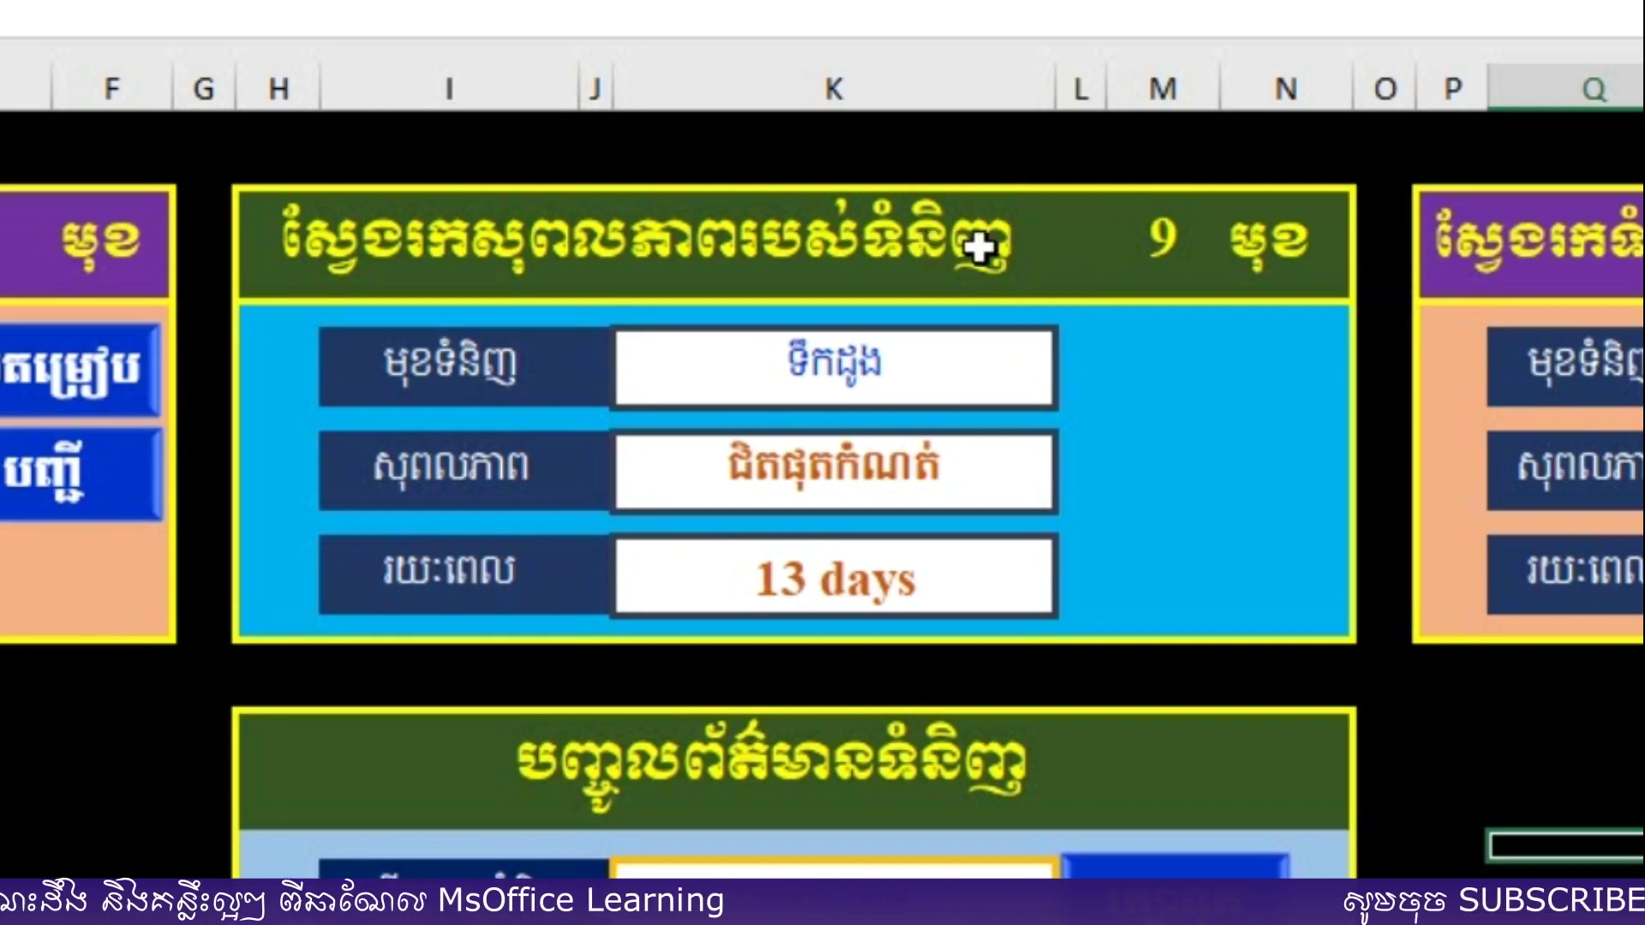
left_click(841, 377)
left_click(1076, 384)
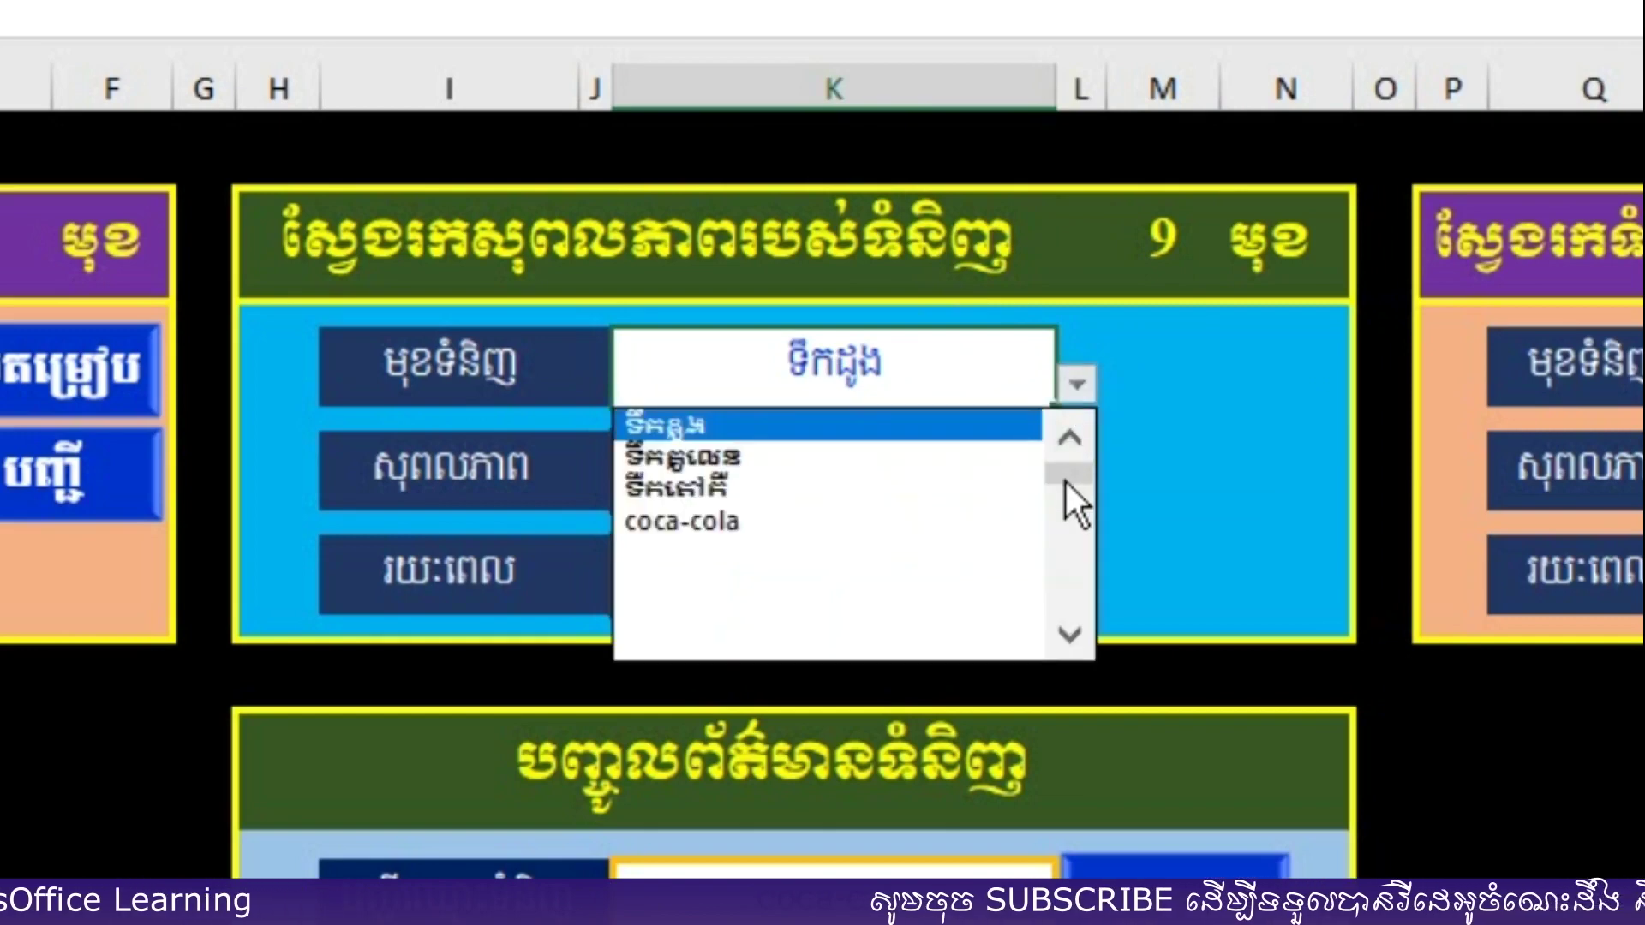
scroll(1062, 471, "up", 2)
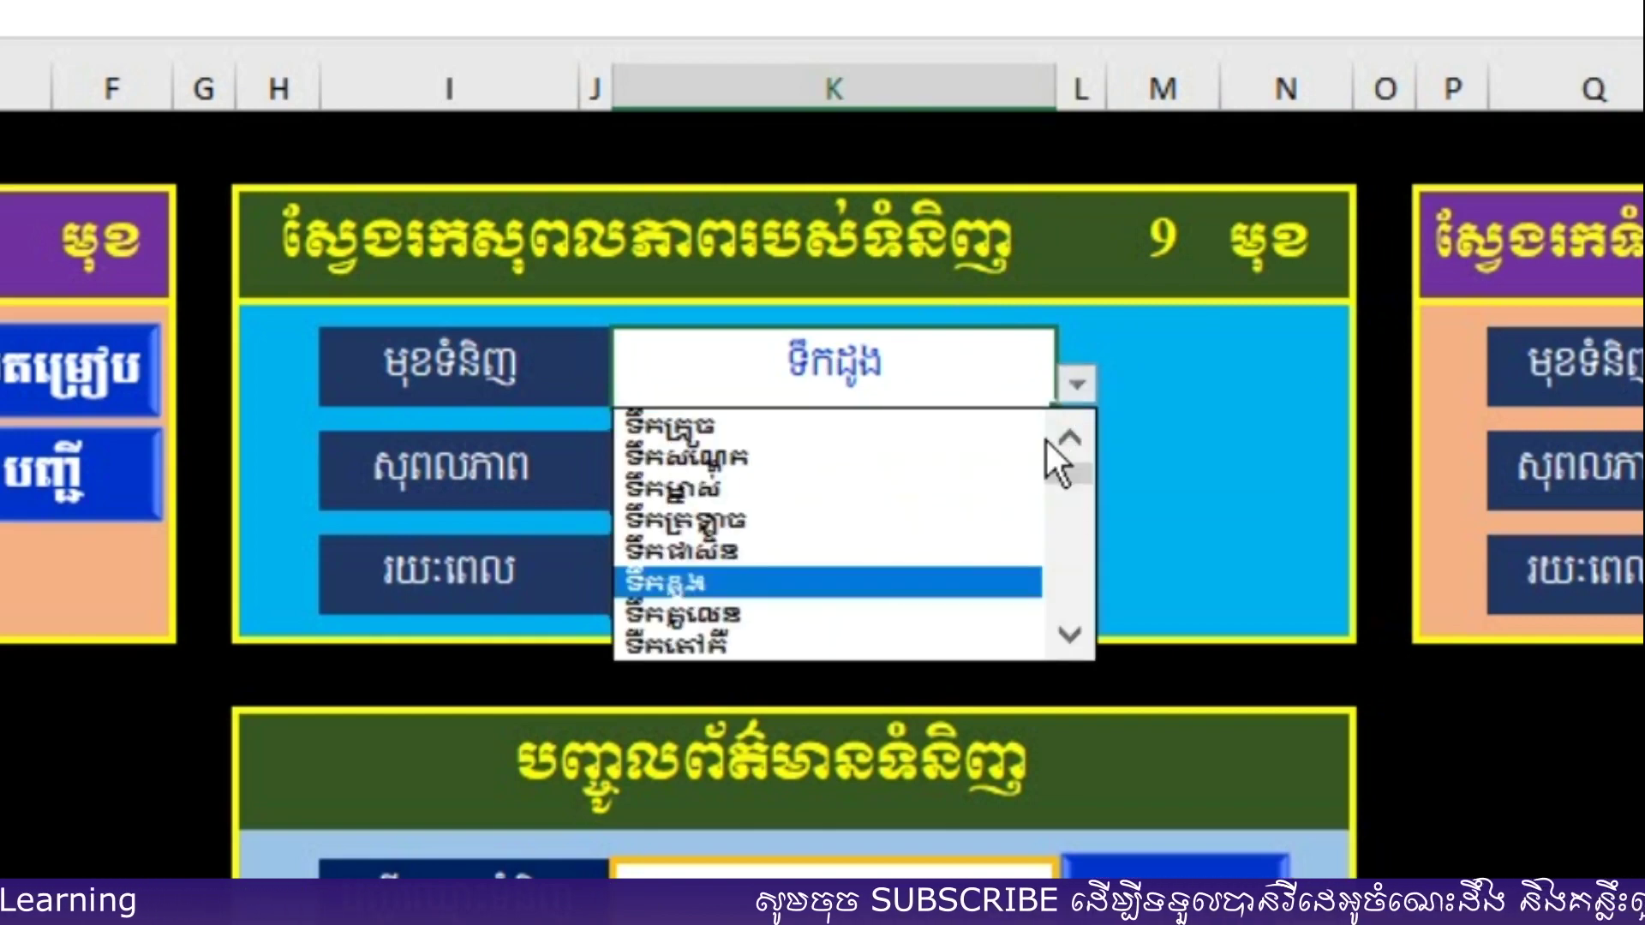
left_click(692, 434)
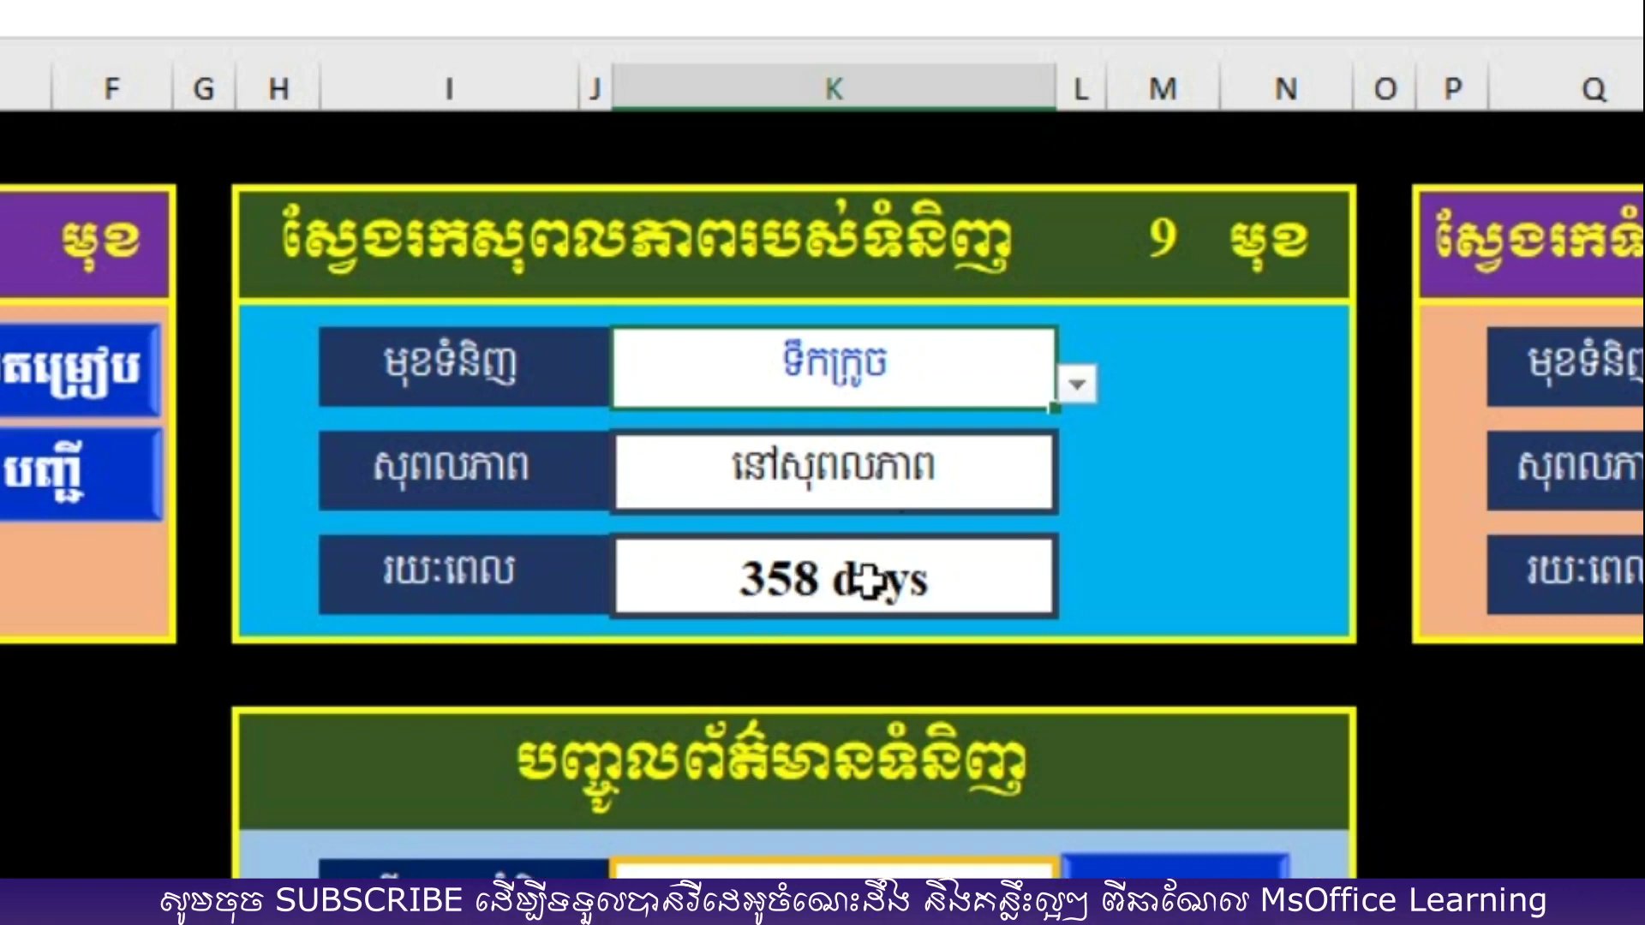
left_click(1077, 384)
left_click(753, 459)
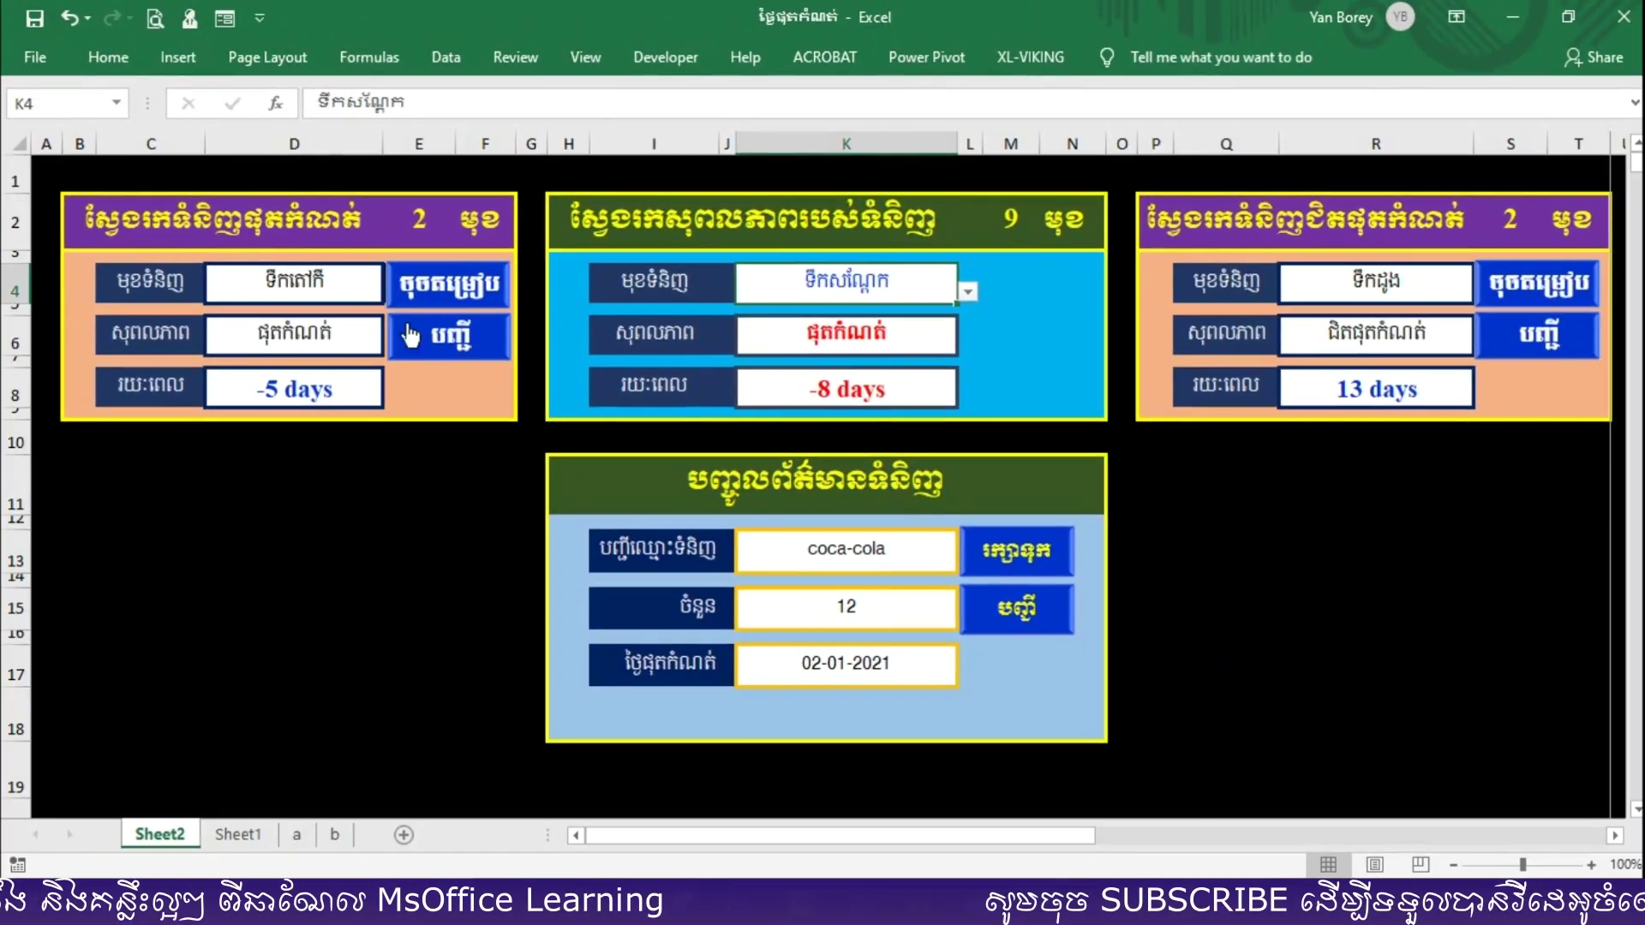
left_click(310, 276)
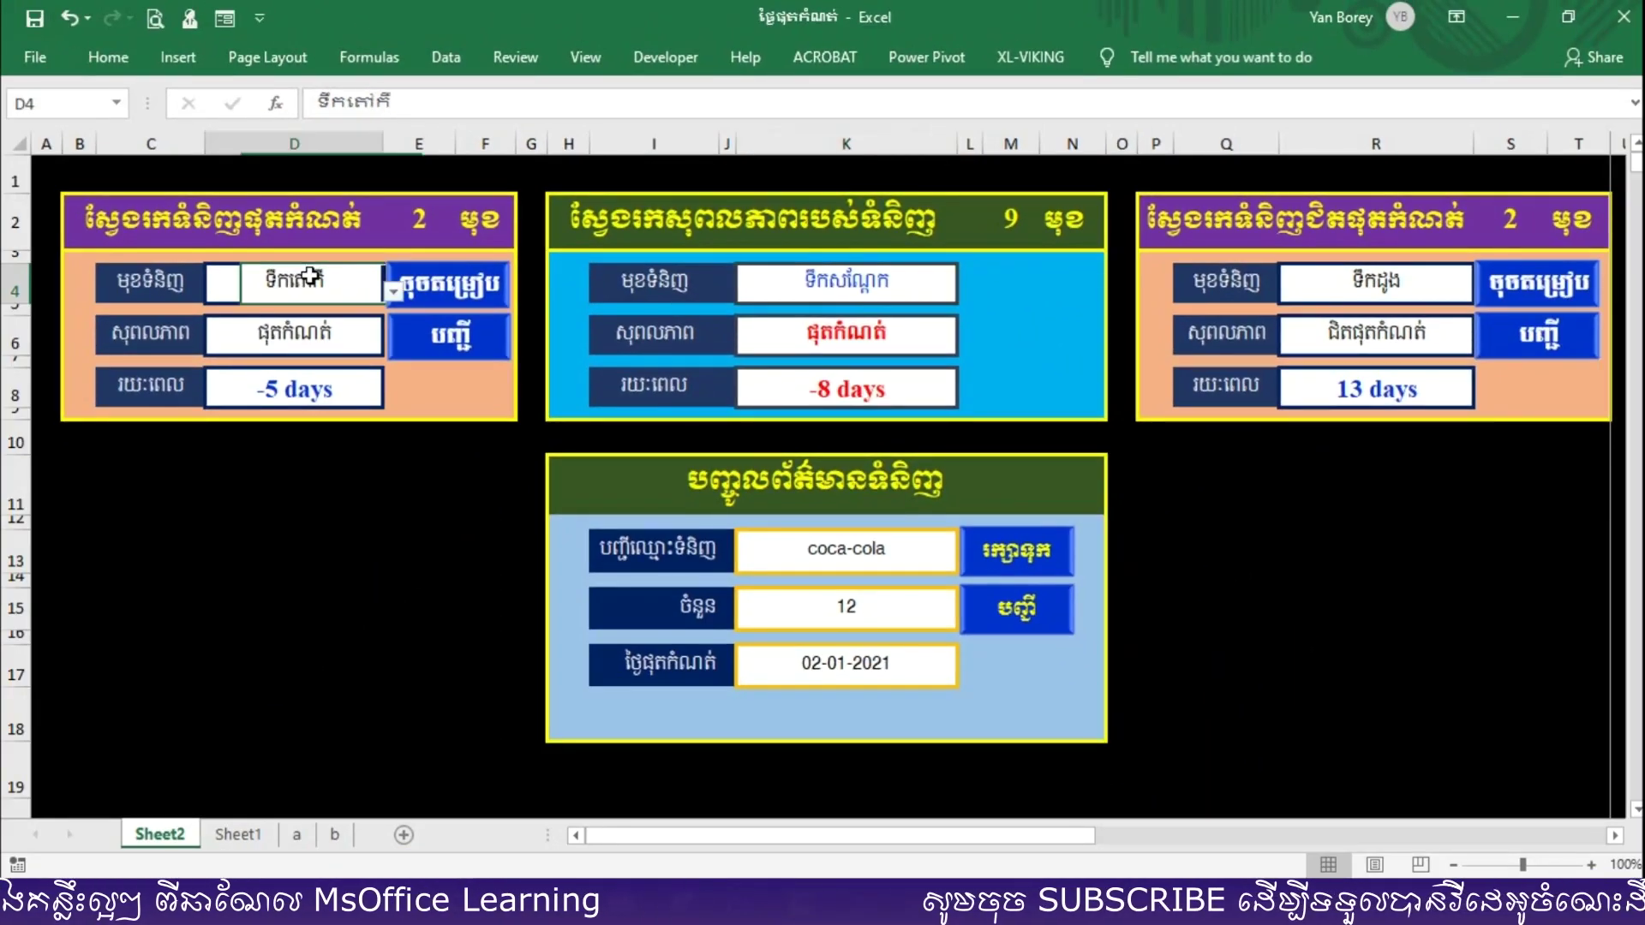
Choose ទឹកសណ្តែក in the expired panel
left_click(392, 295)
scroll(384, 334, "up", 1)
left_click(284, 310)
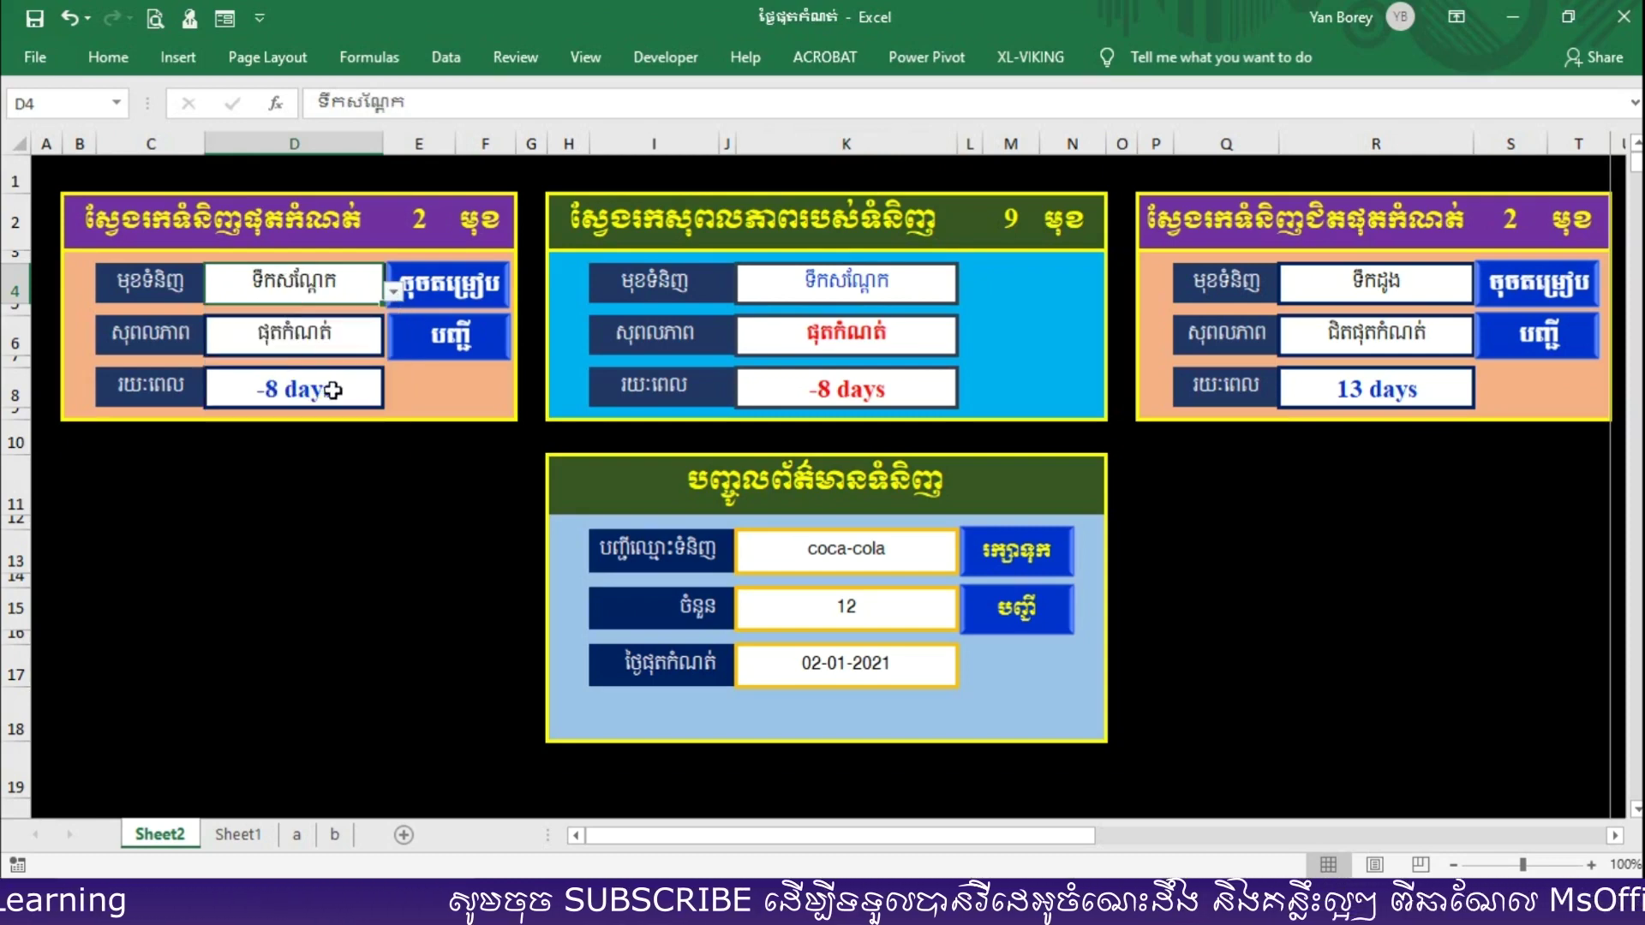
Cycle the status checker through ទឹកក្រឡុច, ទឹកផាសិន, ទឹកដូង (13 days), then the 5-days-expired product
left_click(894, 292)
left_click(967, 292)
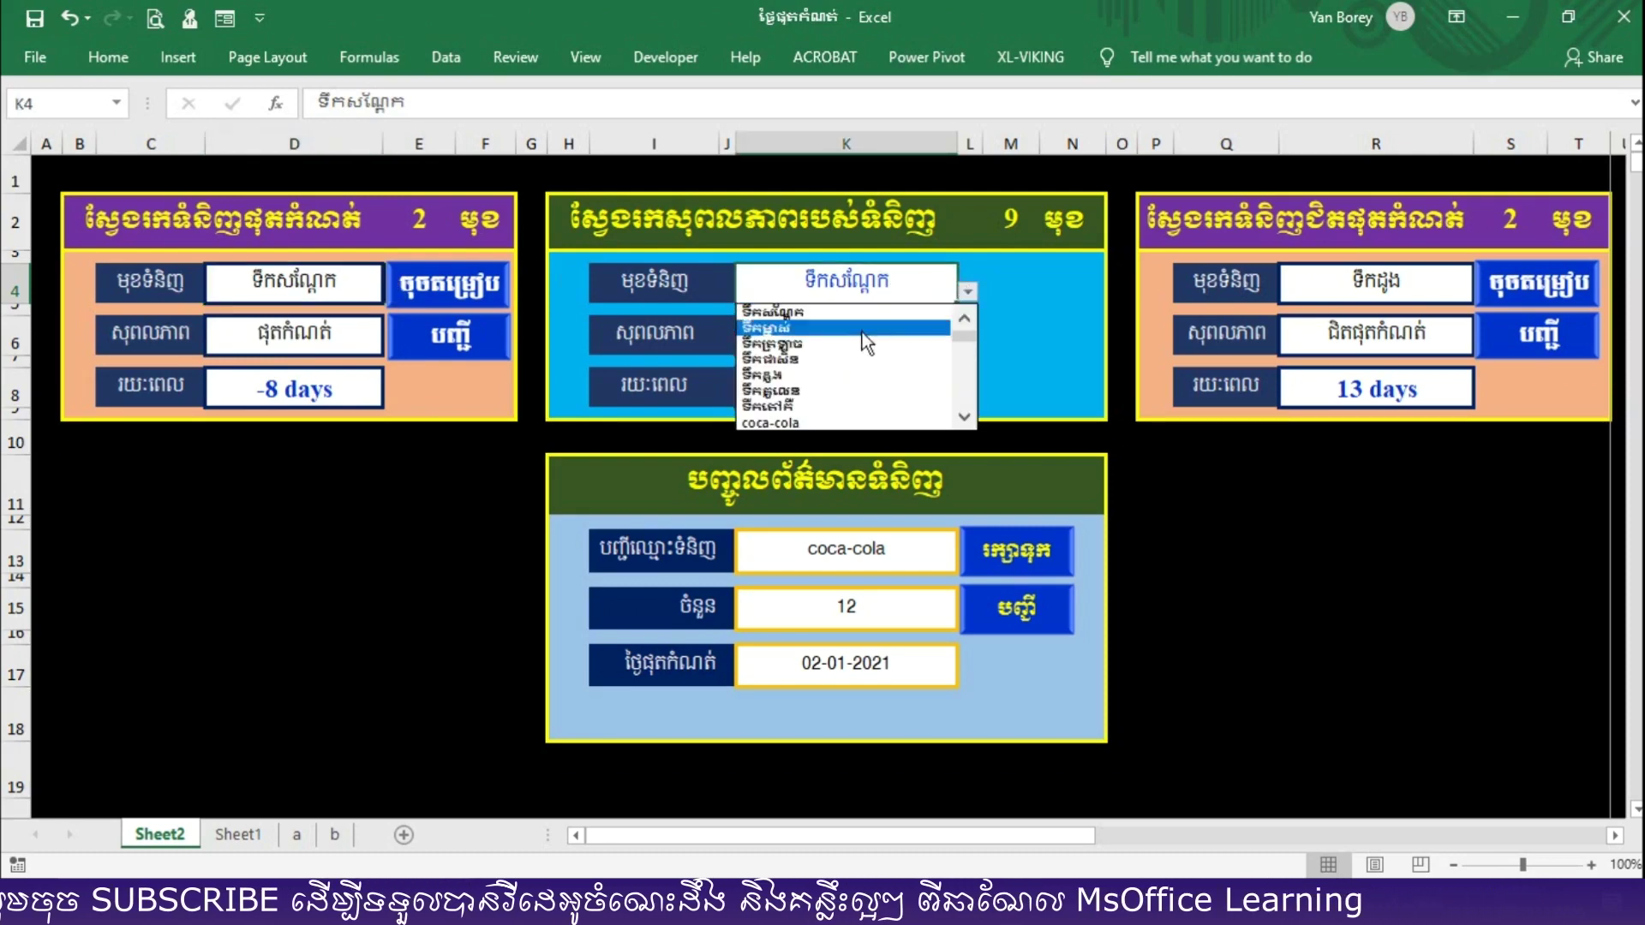
left_click(821, 345)
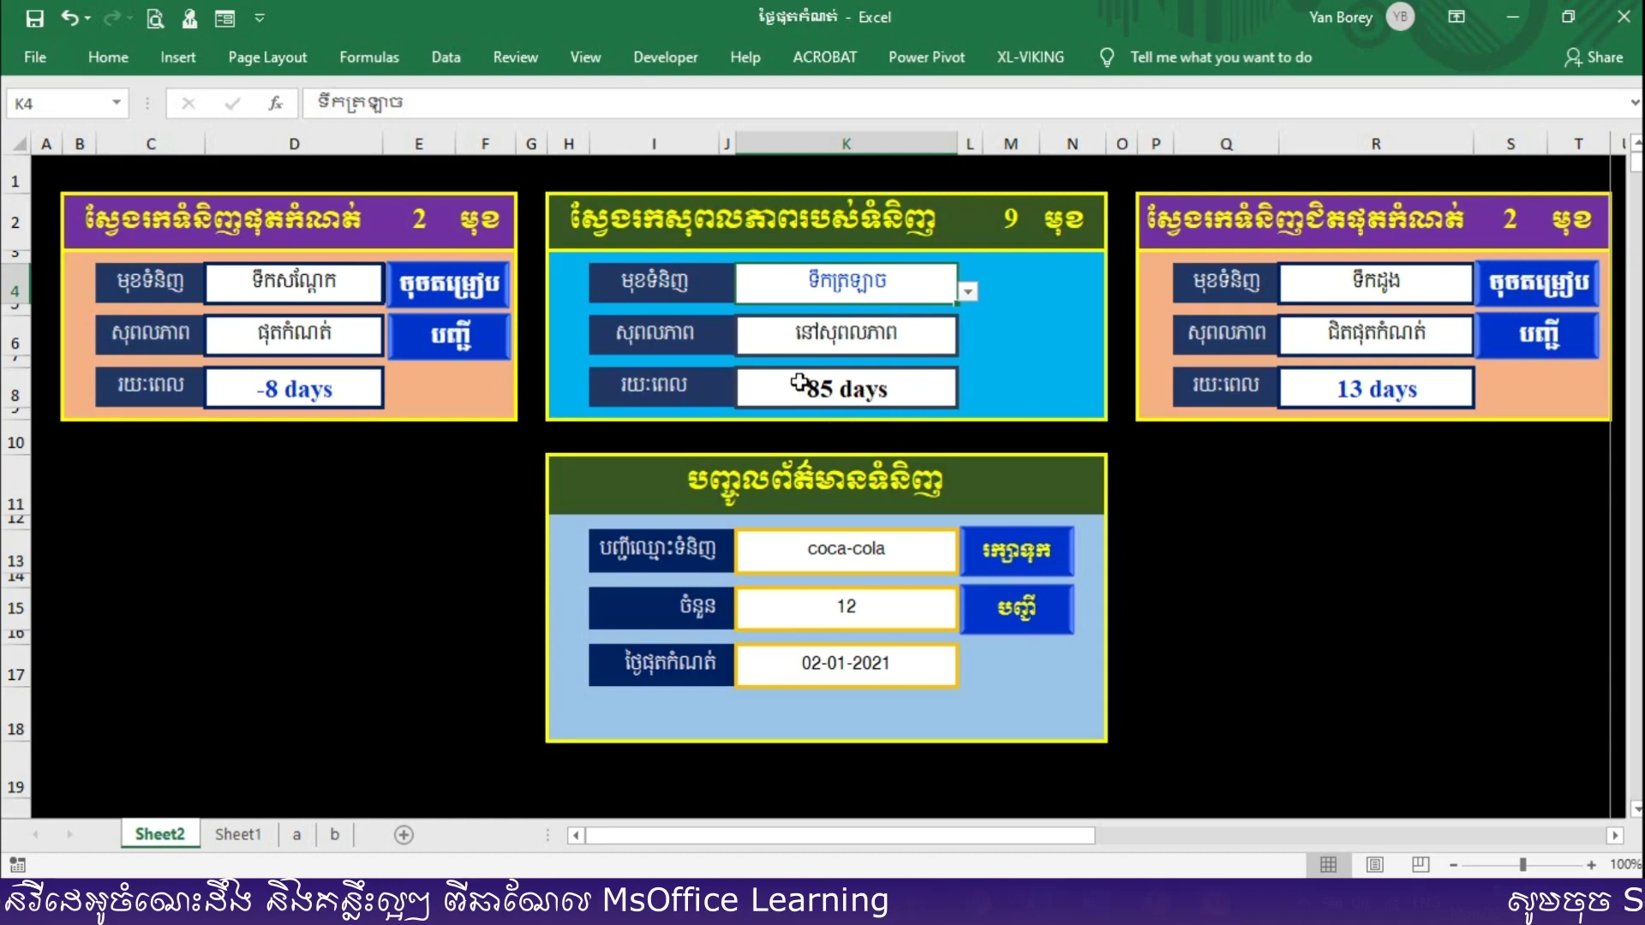
left_click(969, 293)
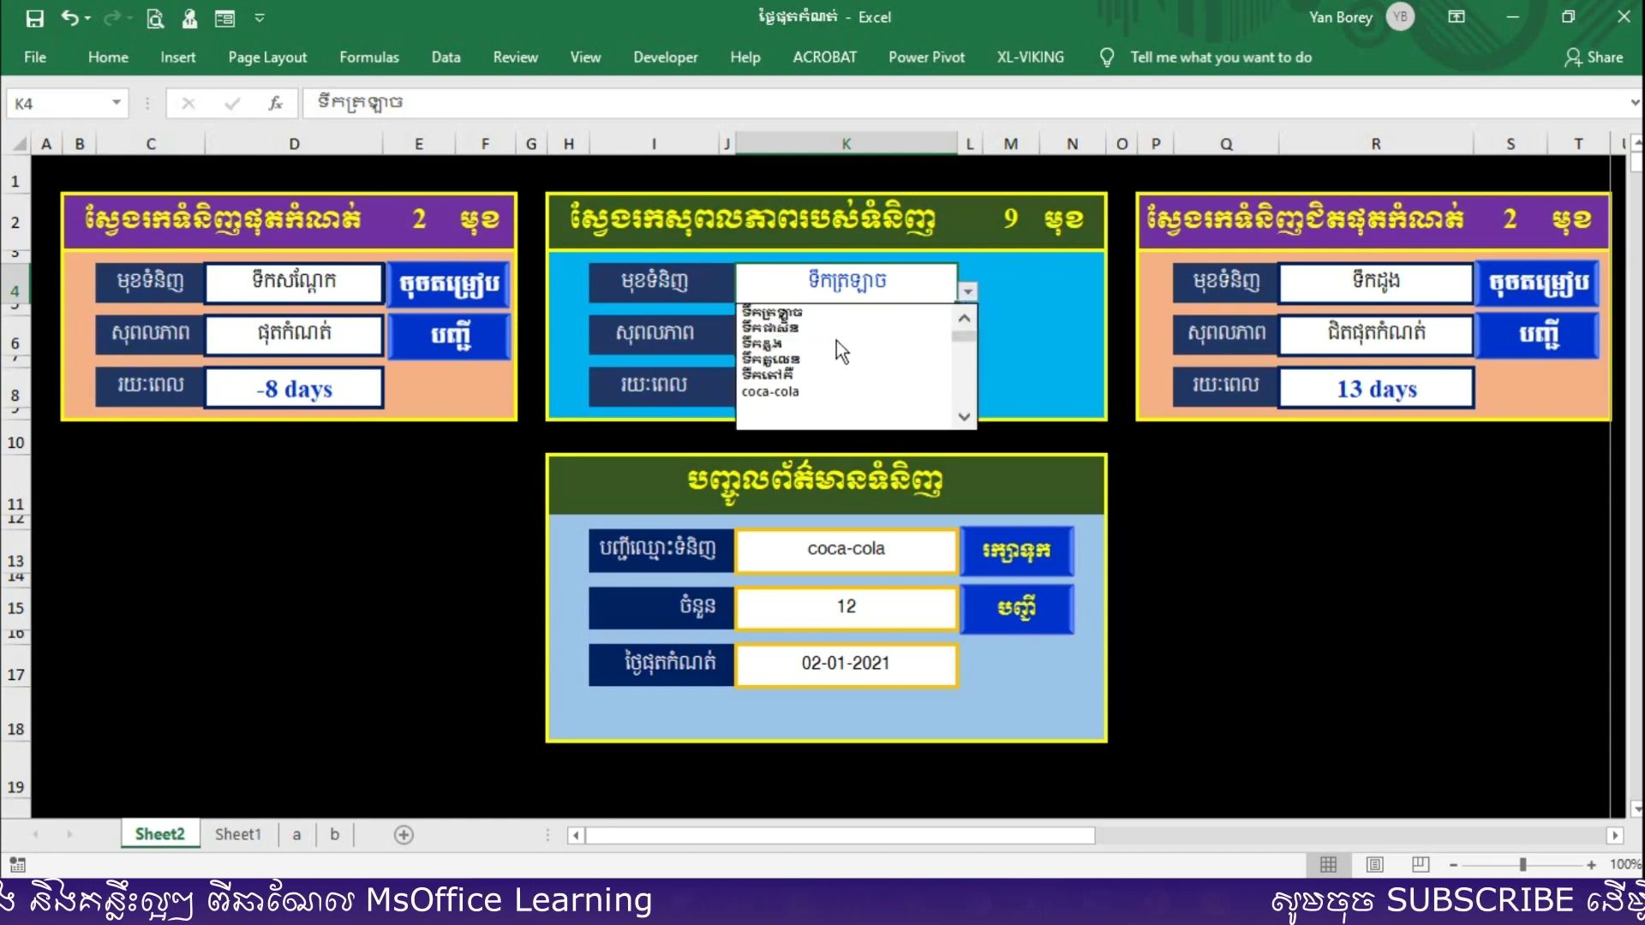
left_click(806, 329)
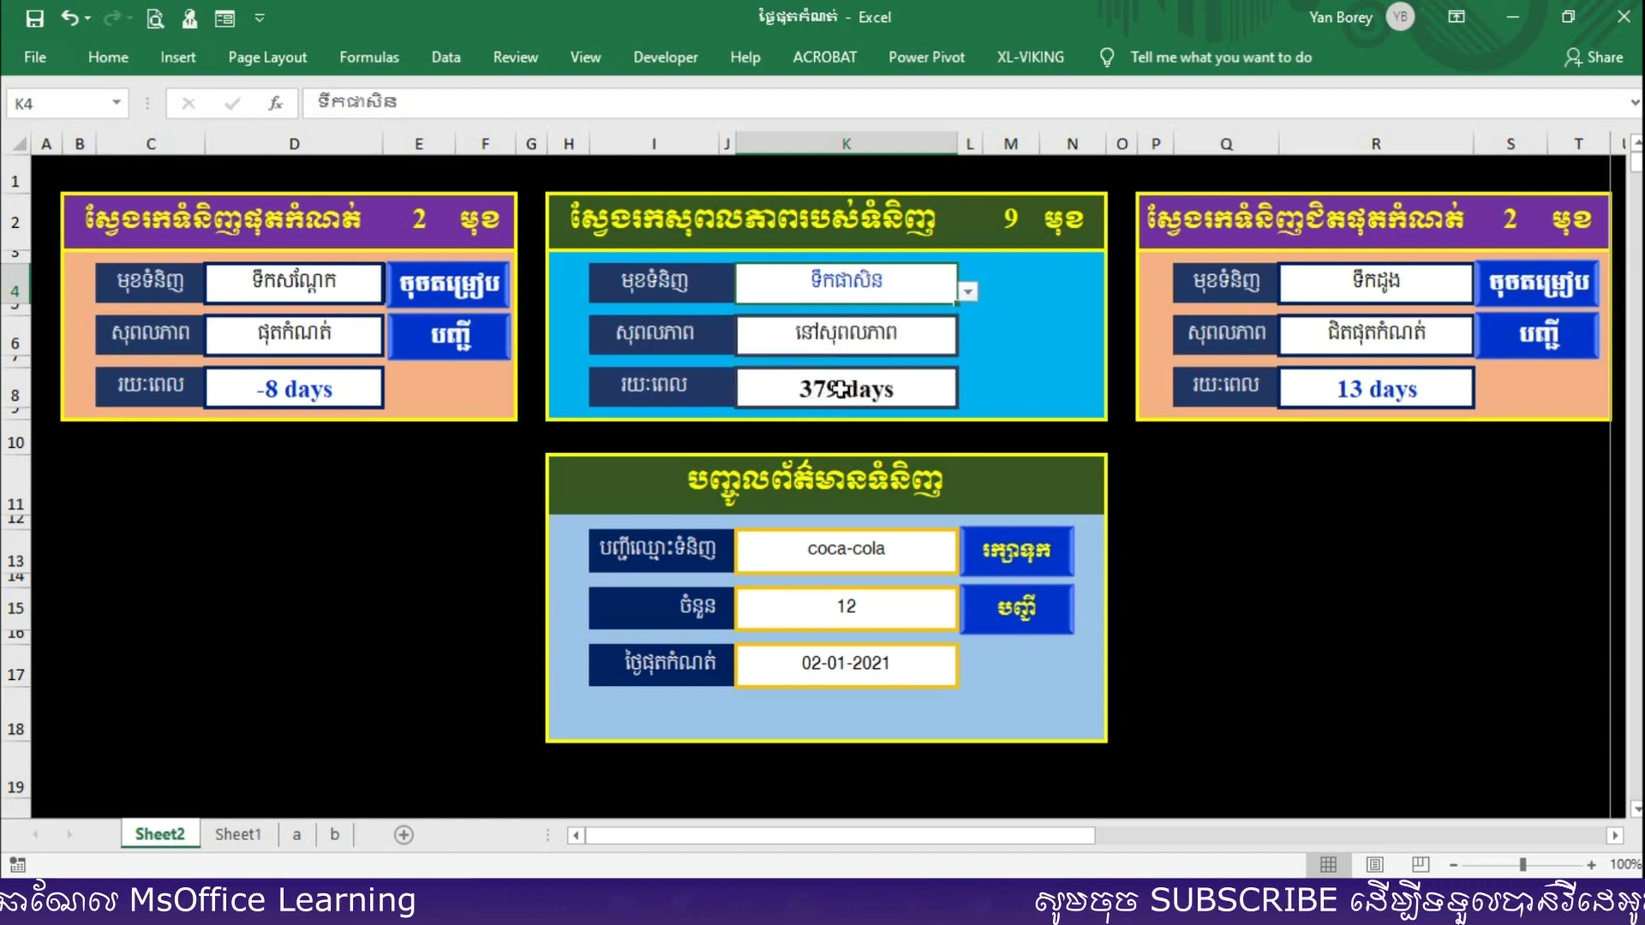
left_click(968, 293)
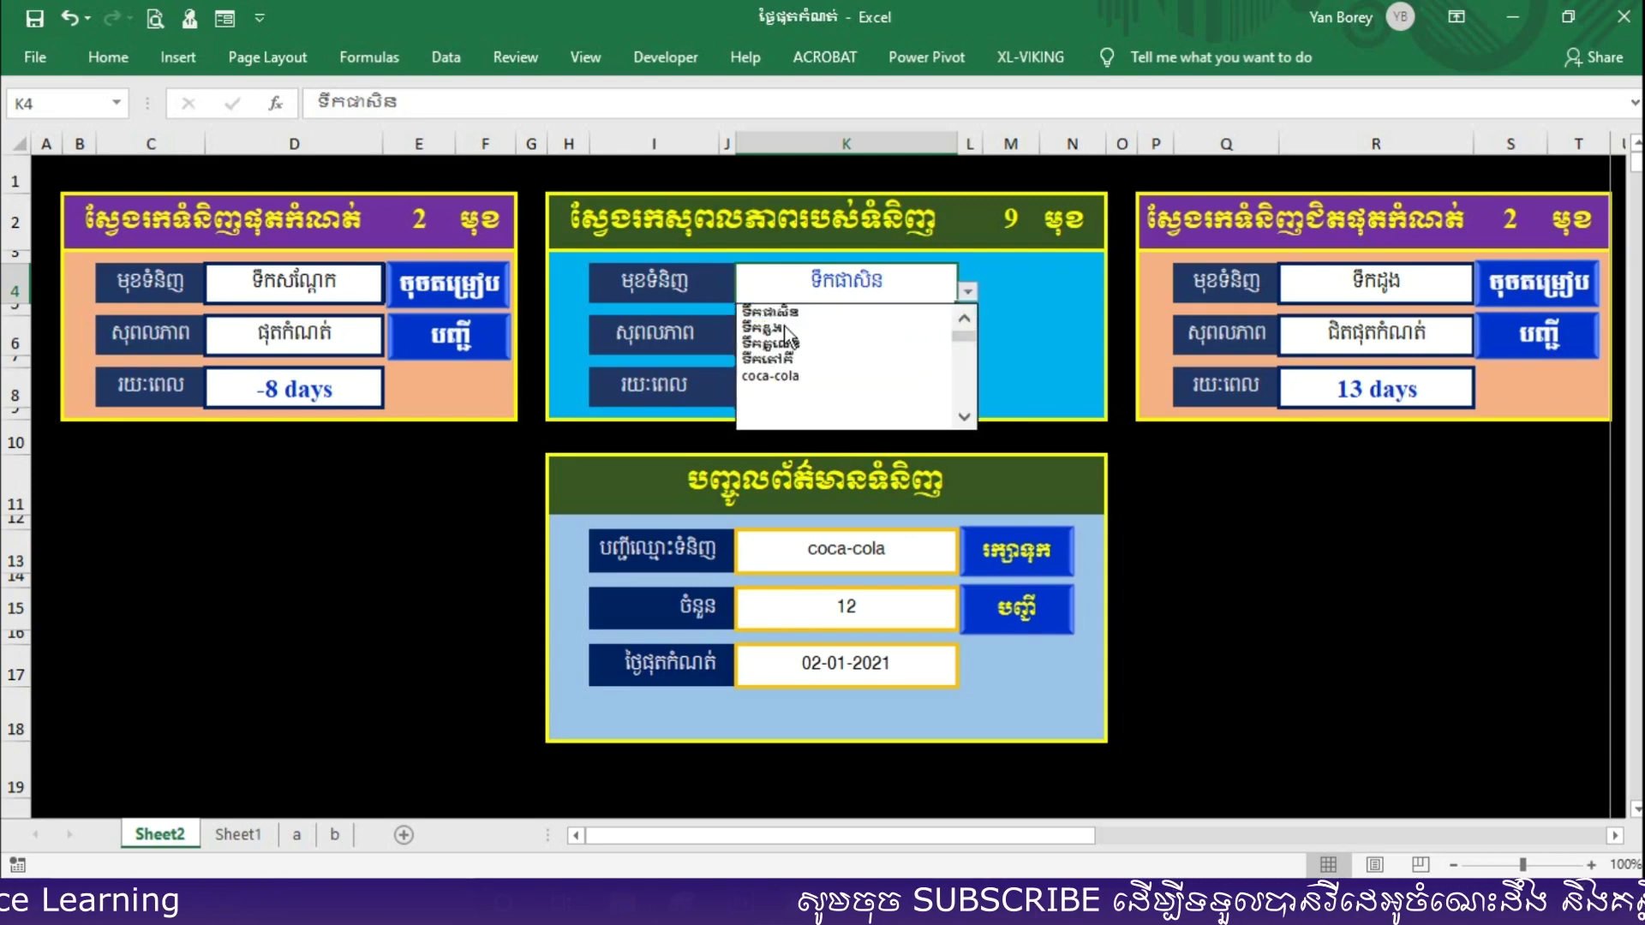
left_click(780, 327)
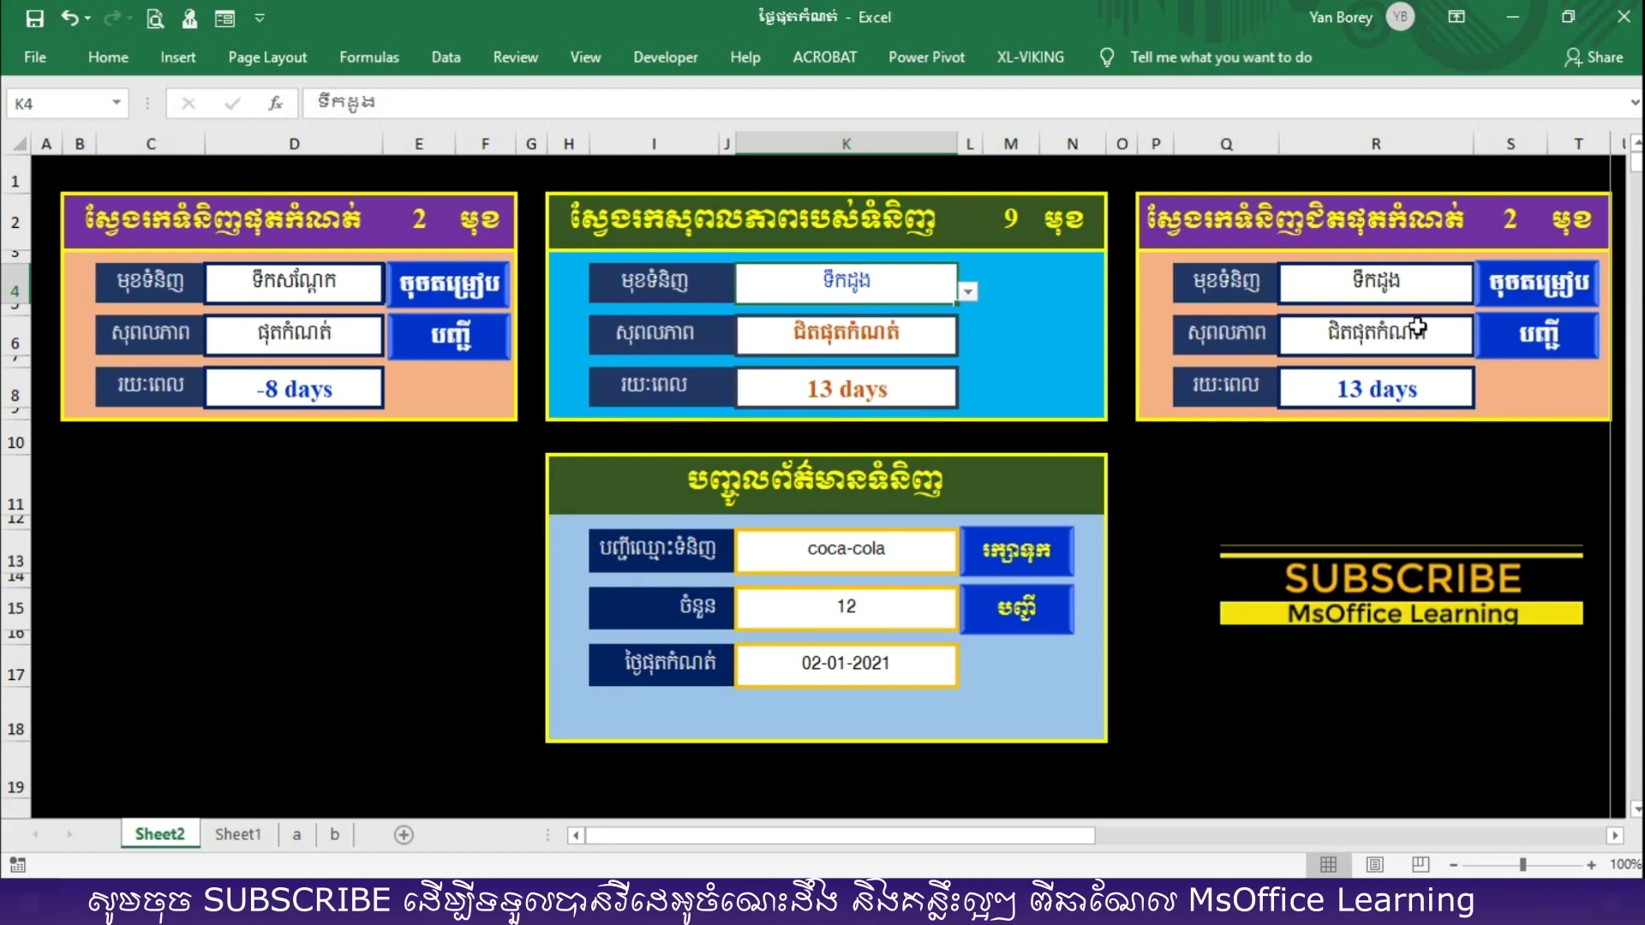
left_click(967, 291)
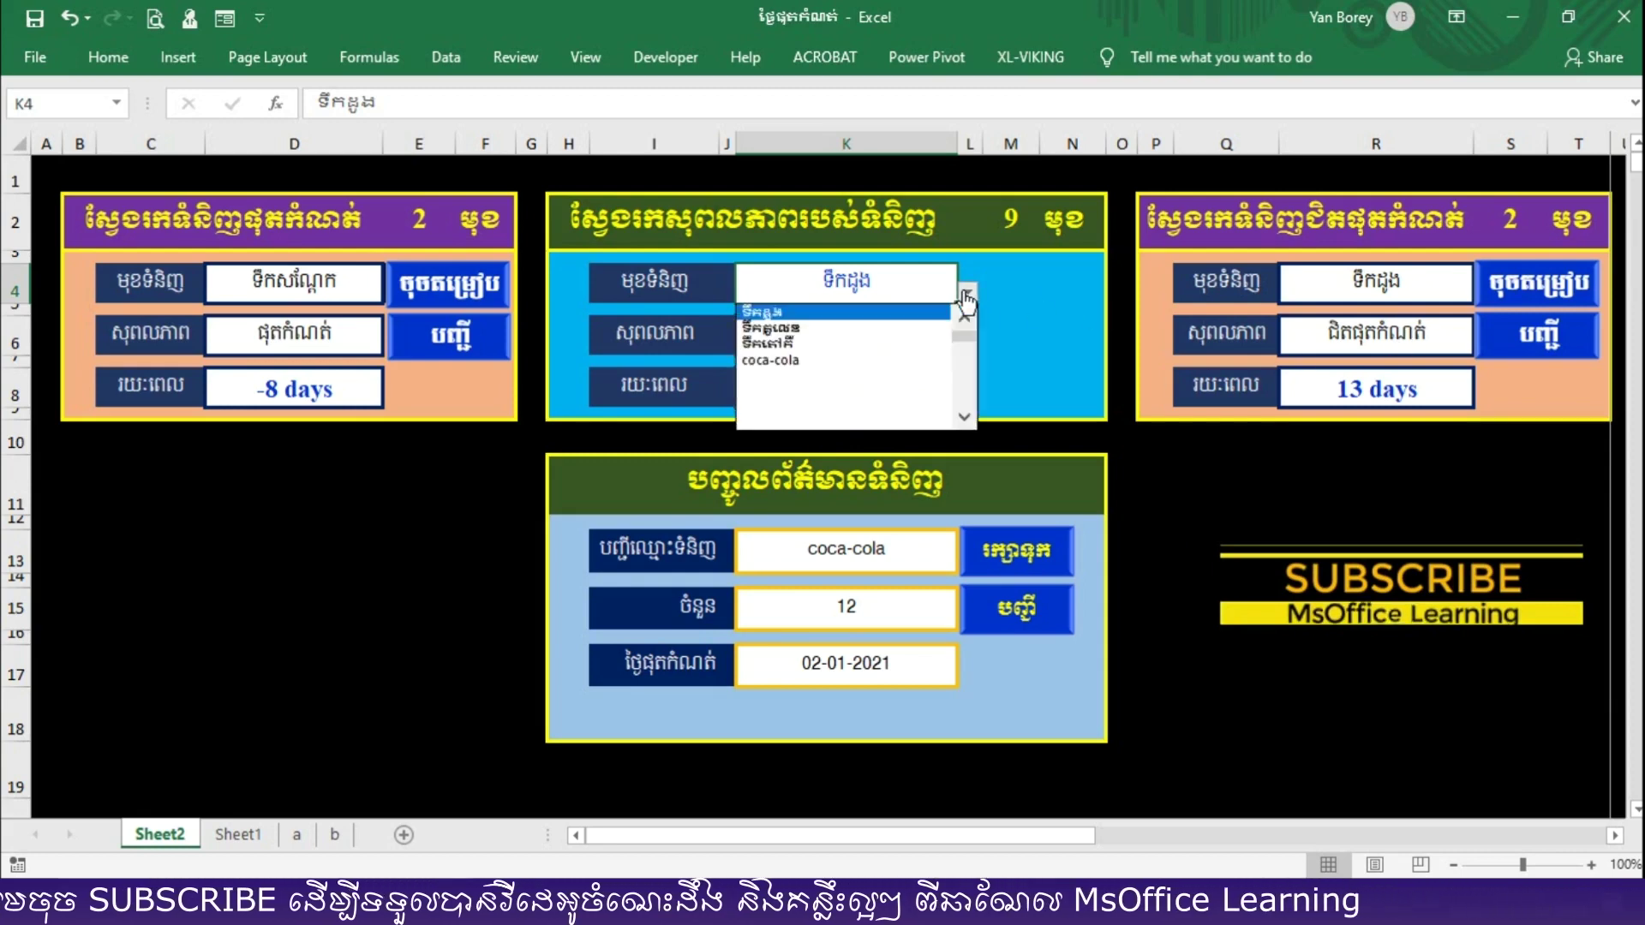
left_click(792, 344)
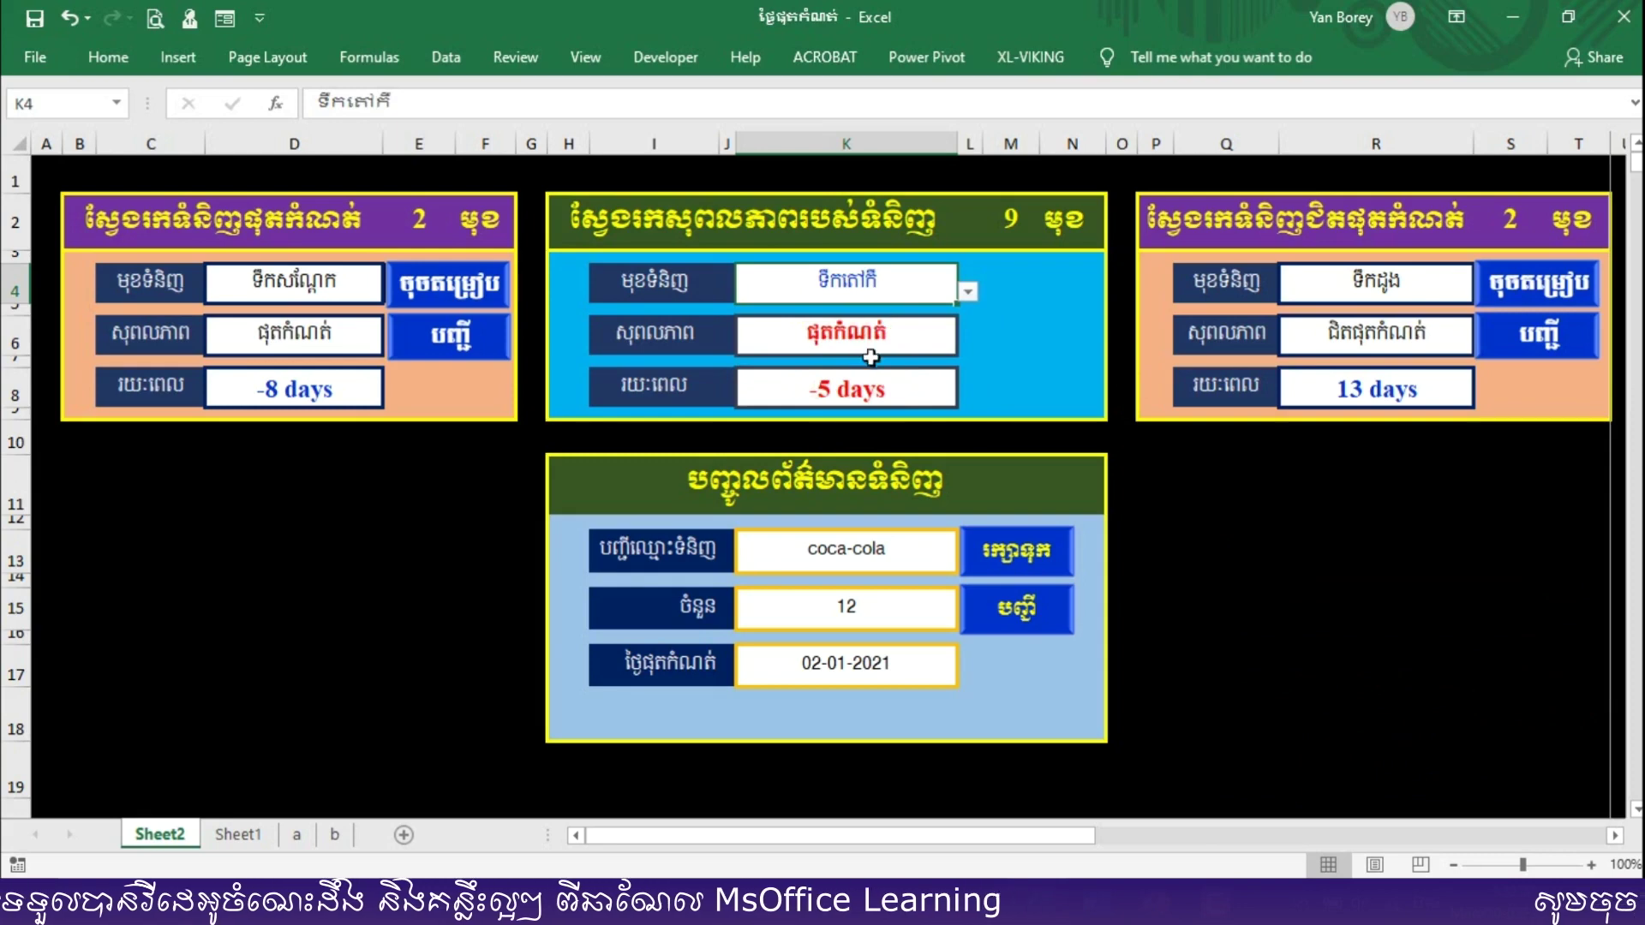
Set the expired-items box to ទឹកតៅកី, showing -5 days
left_click(350, 277)
left_click(392, 291)
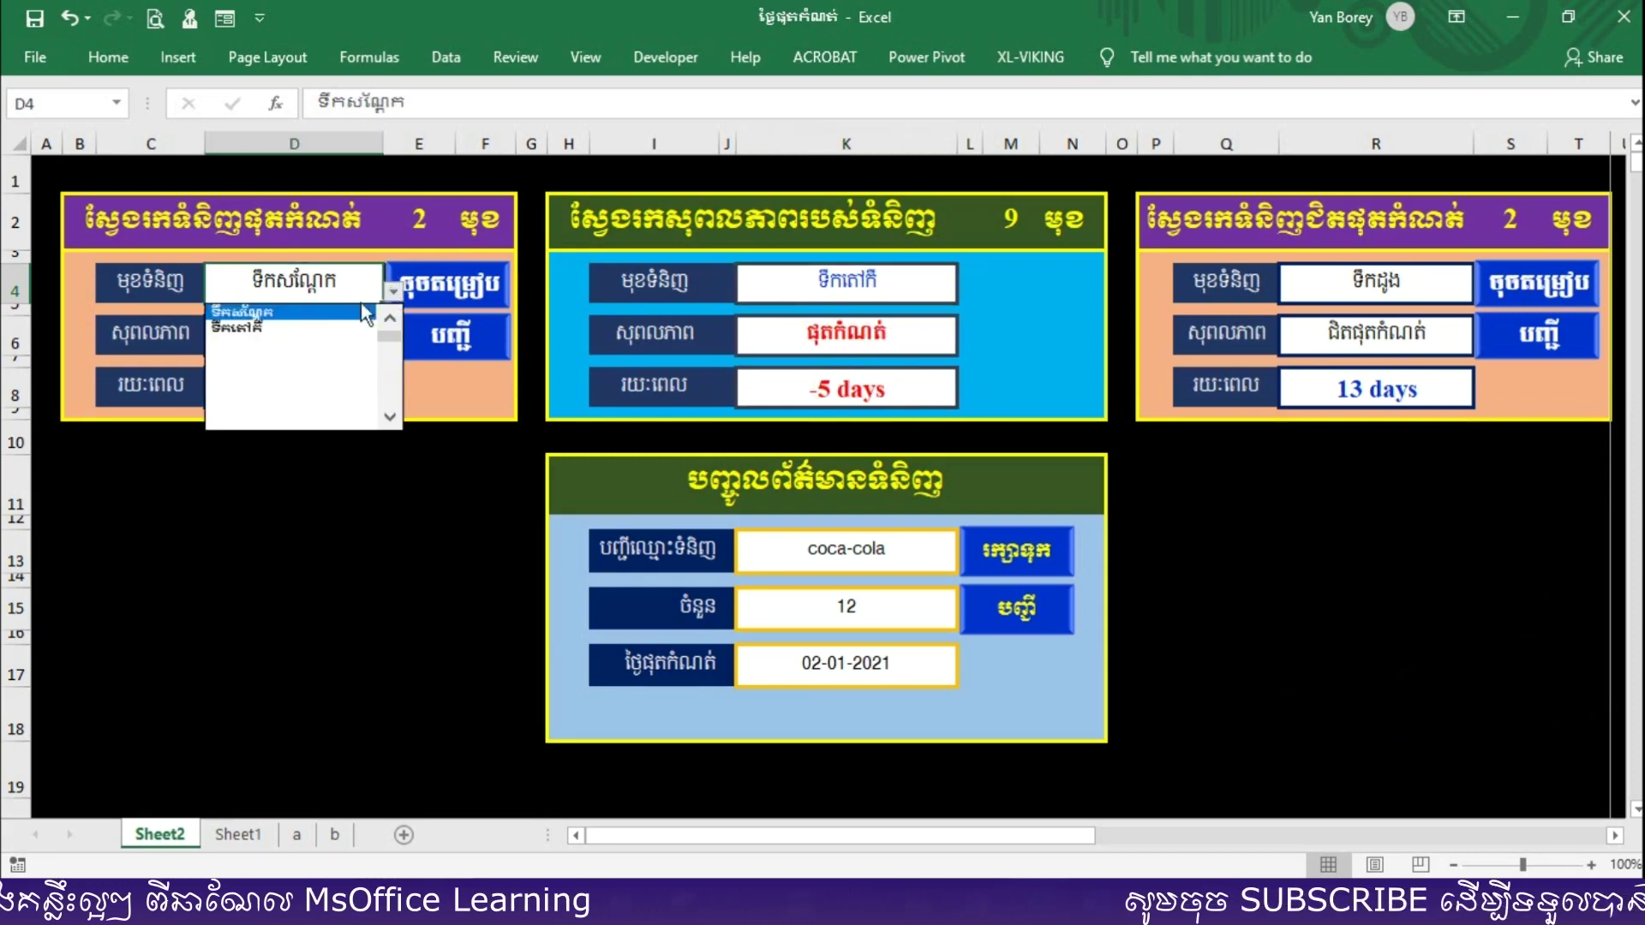
left_click(277, 327)
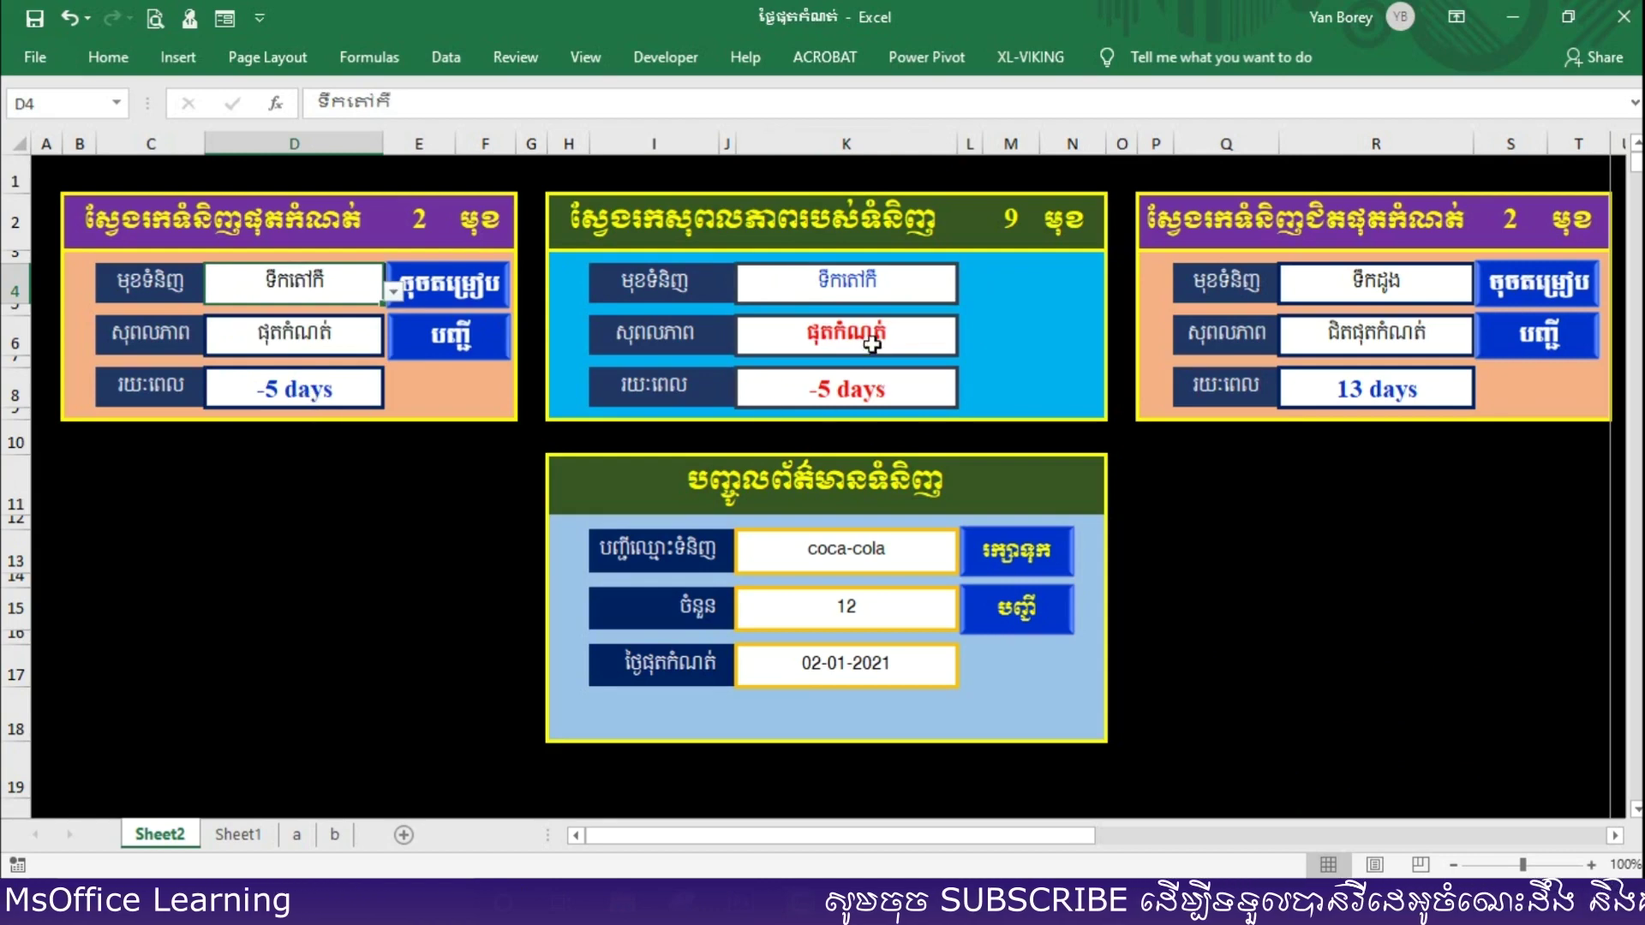
left_click(898, 302)
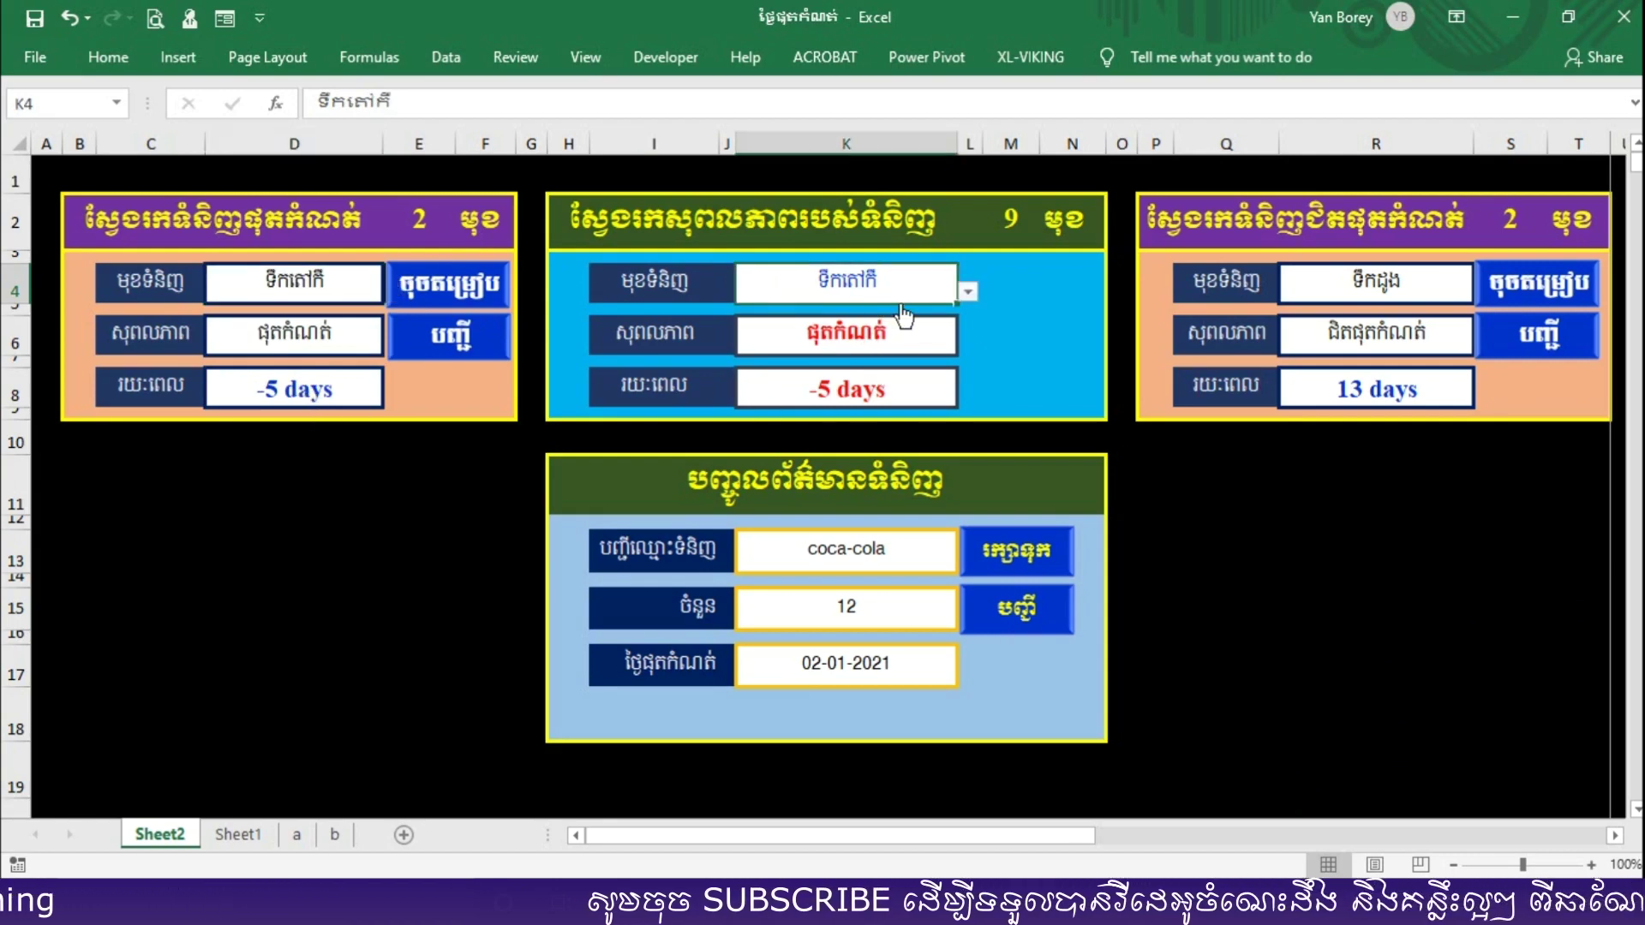
left_click(1050, 310)
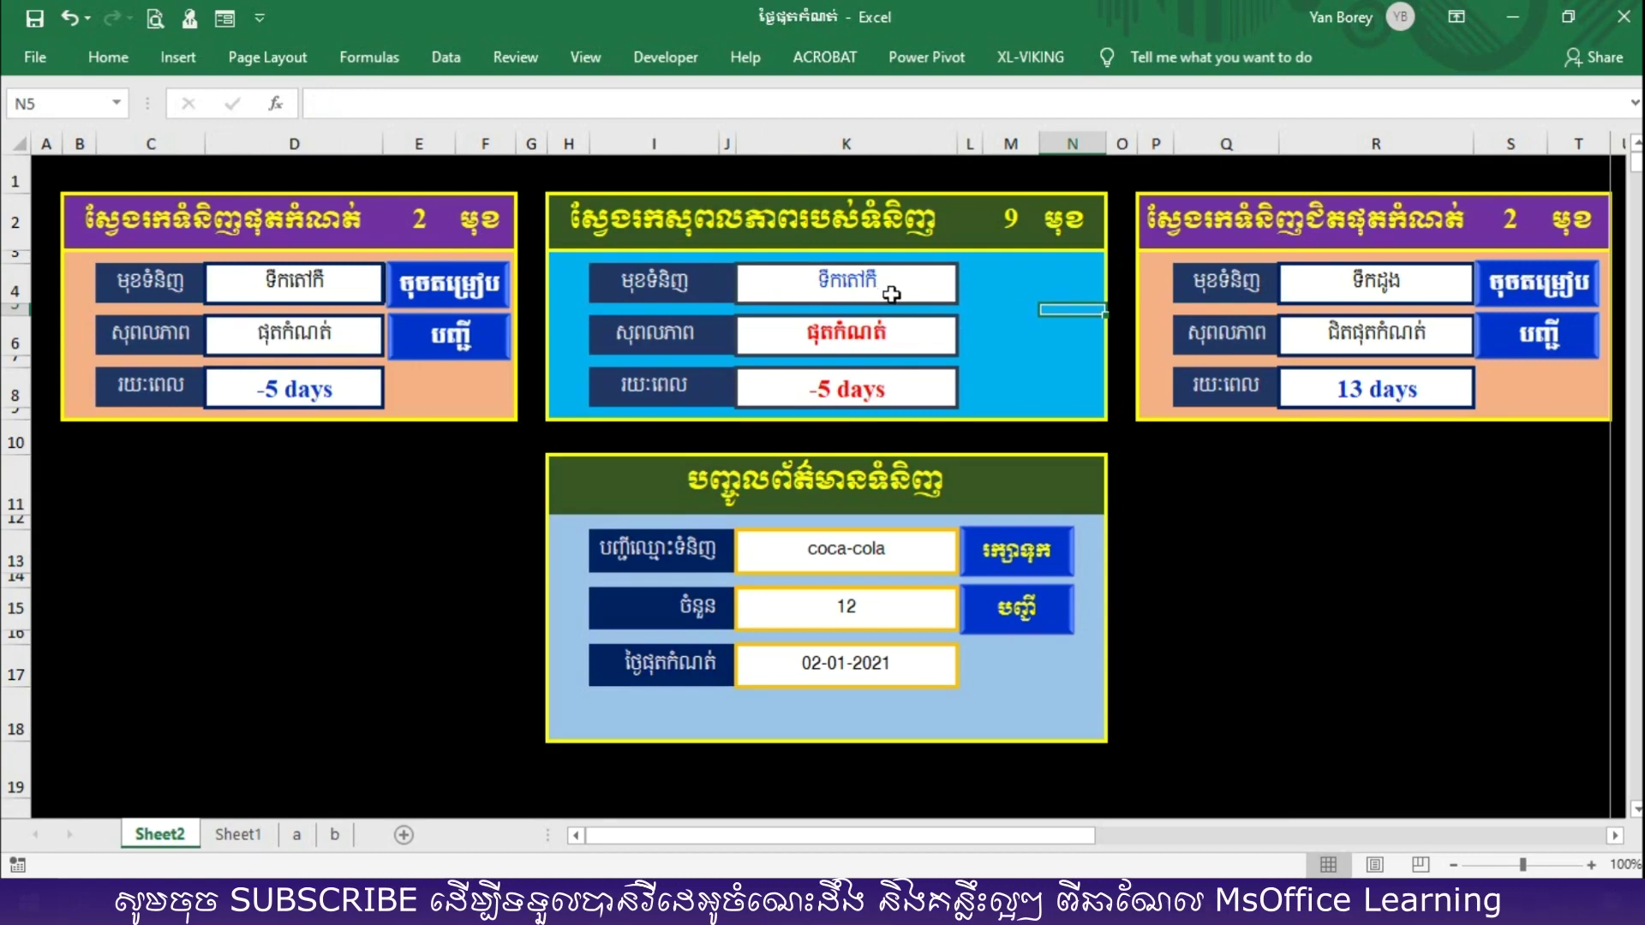
Clear coca-cola, 12 and 02-01-2021 from the entry form fields
left_click(855, 554)
key("Delete")
left_click(851, 606)
key("Delete")
left_click(857, 664)
key("Delete")
key("Return")
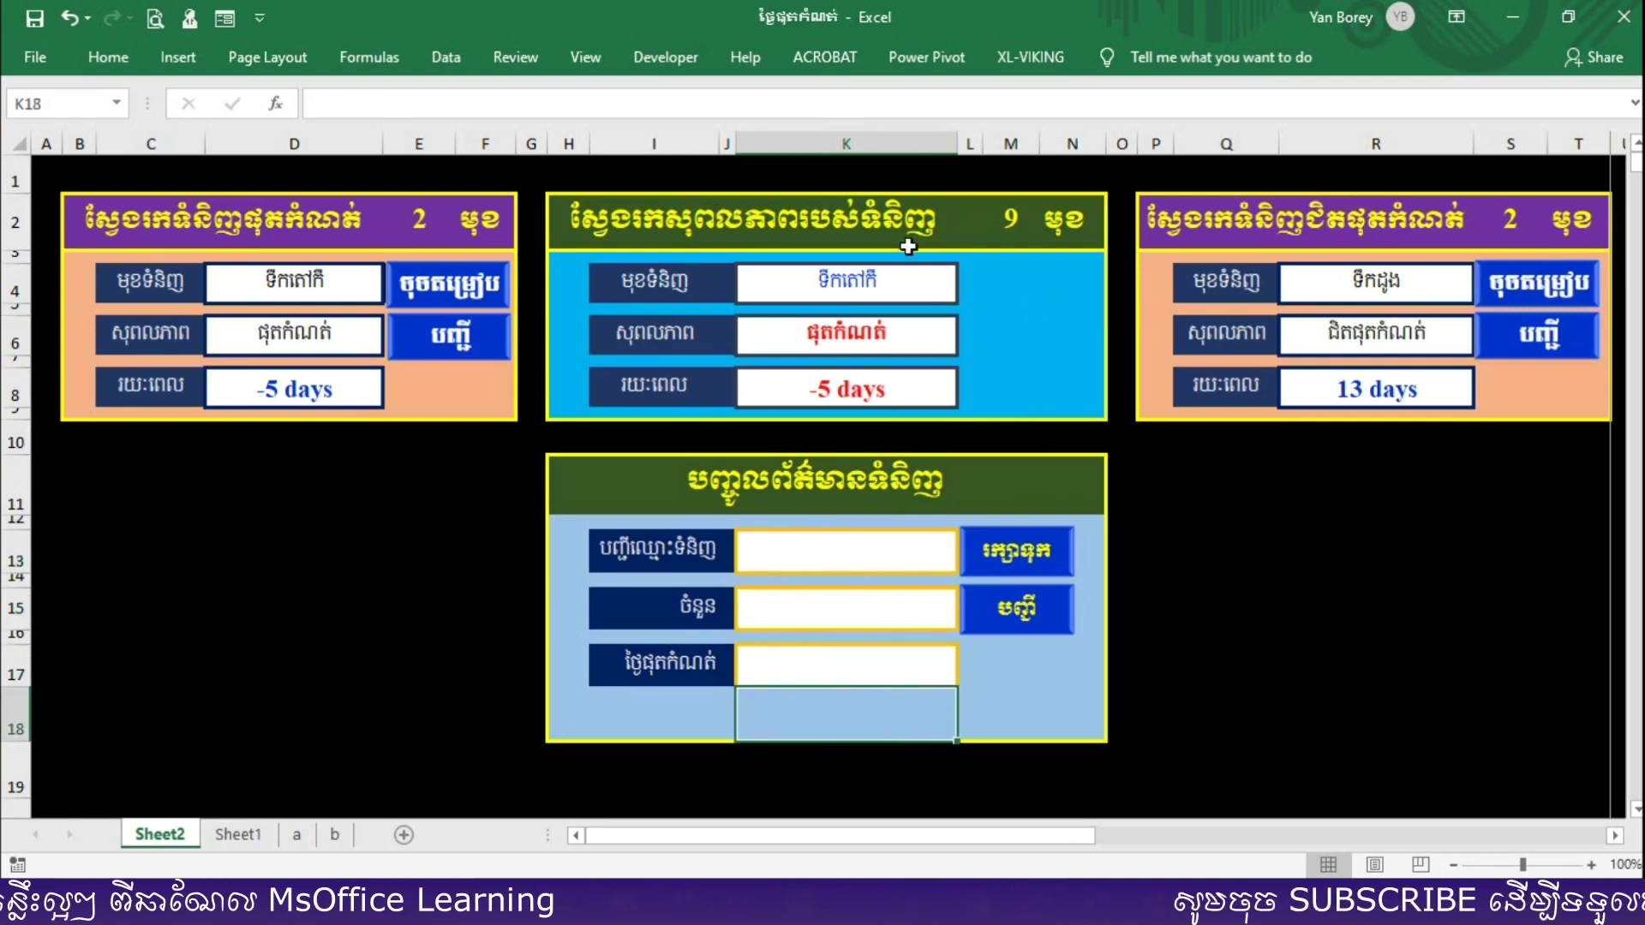
Enter product name ត្រីខ and quantity ៥០ in the entry form
left_click(855, 554)
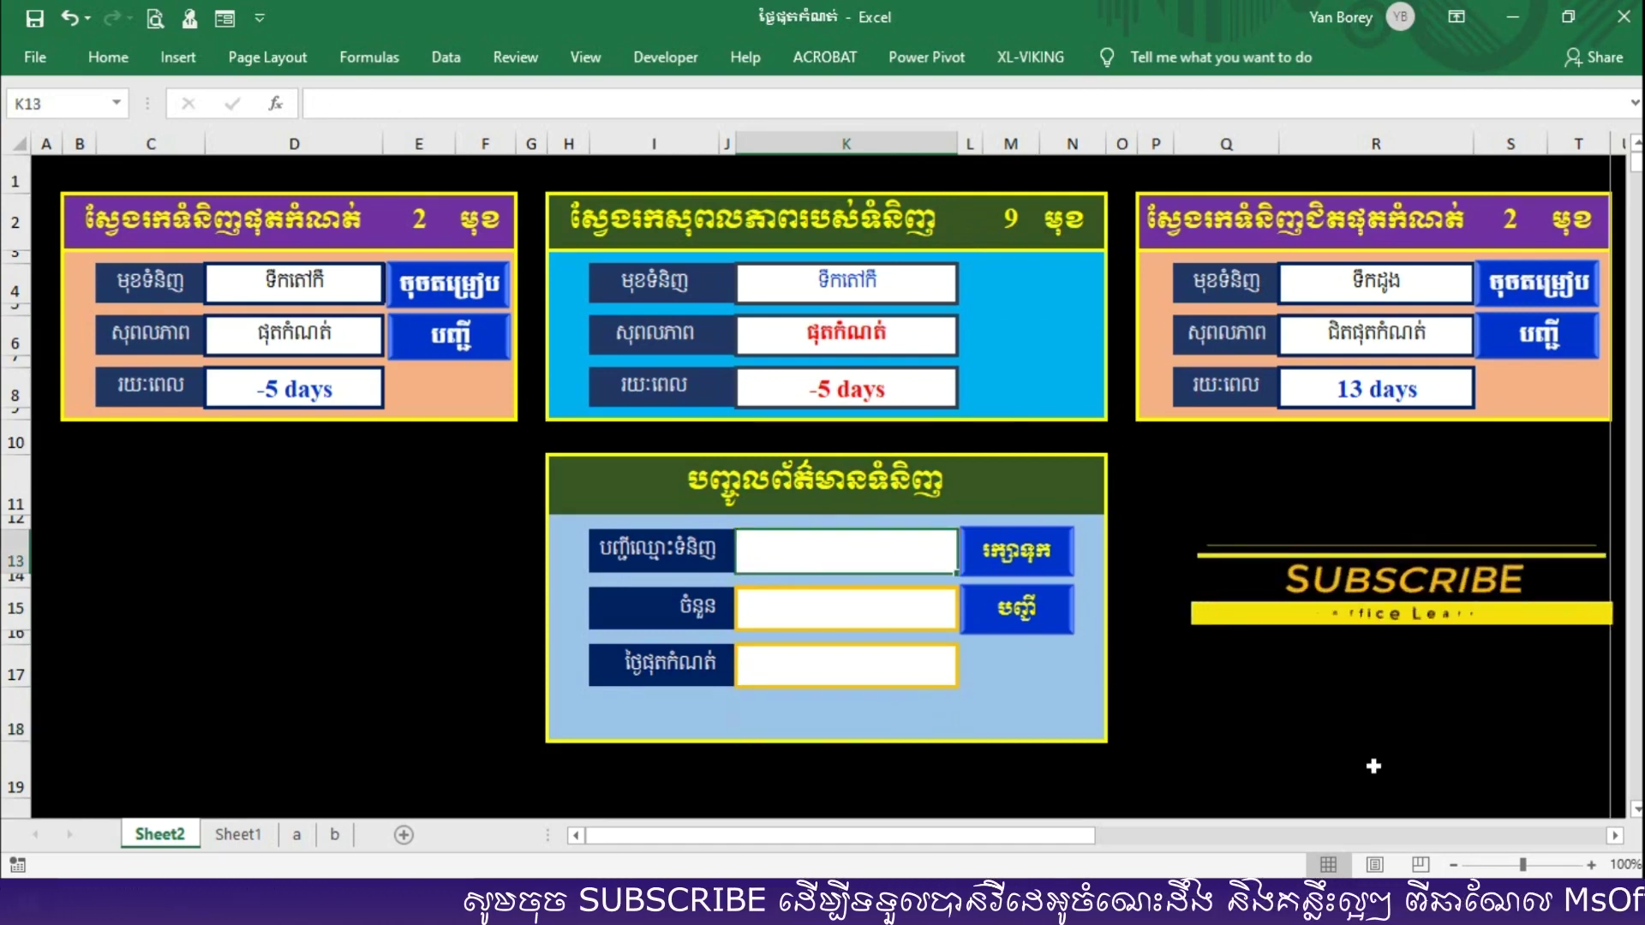
type("ត")
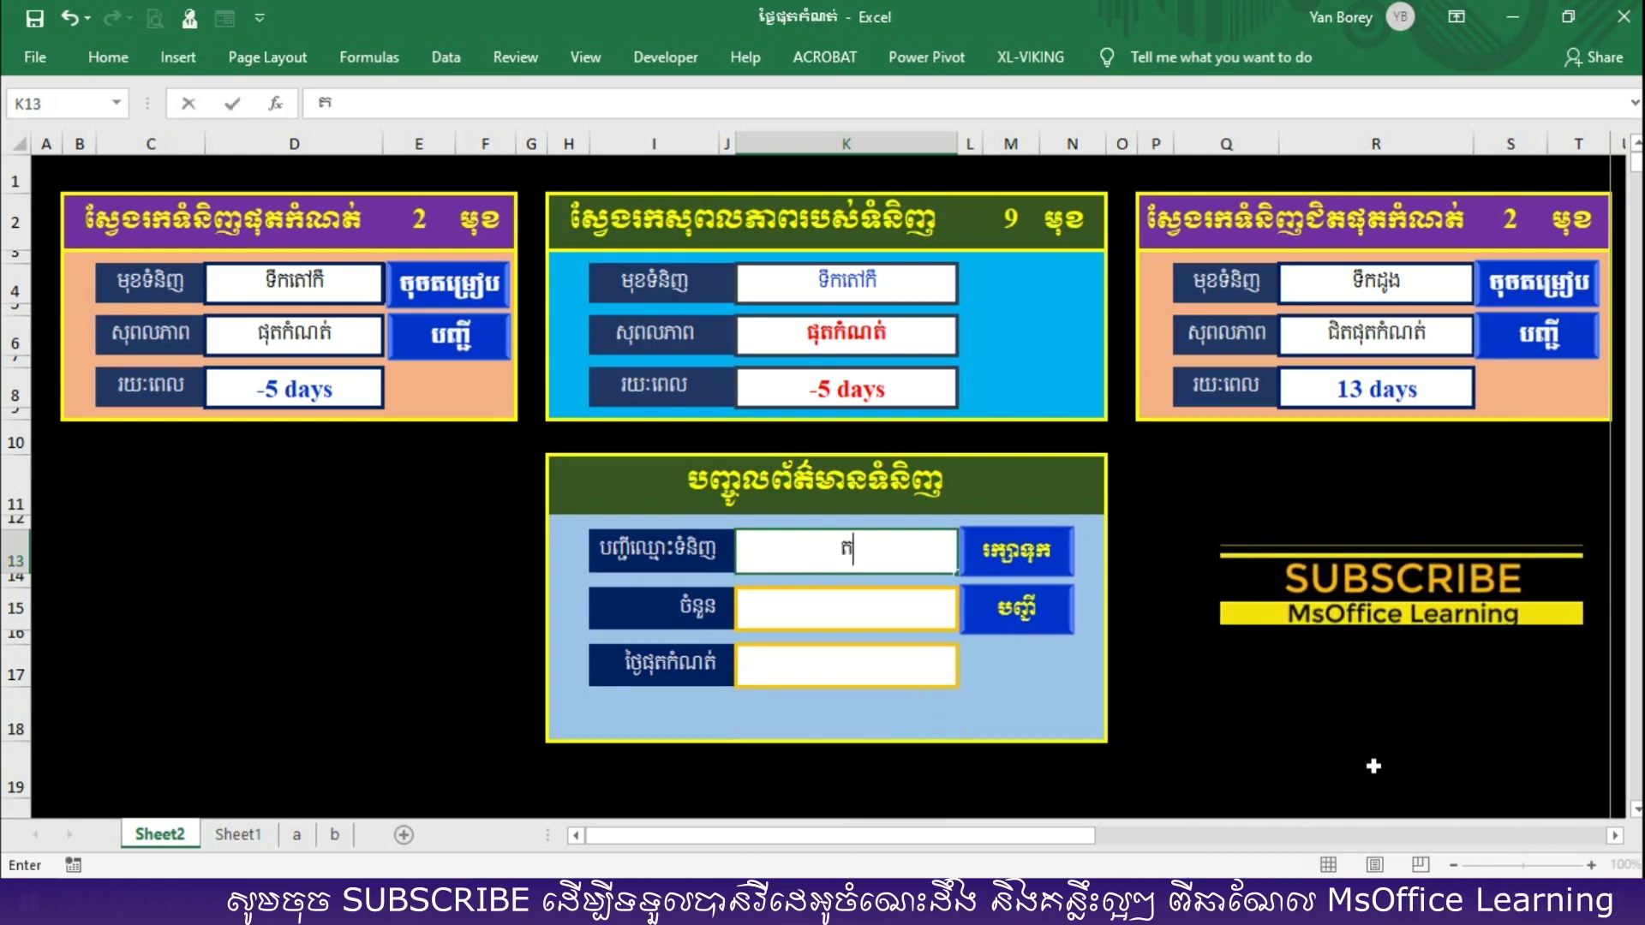
type("្រីខ")
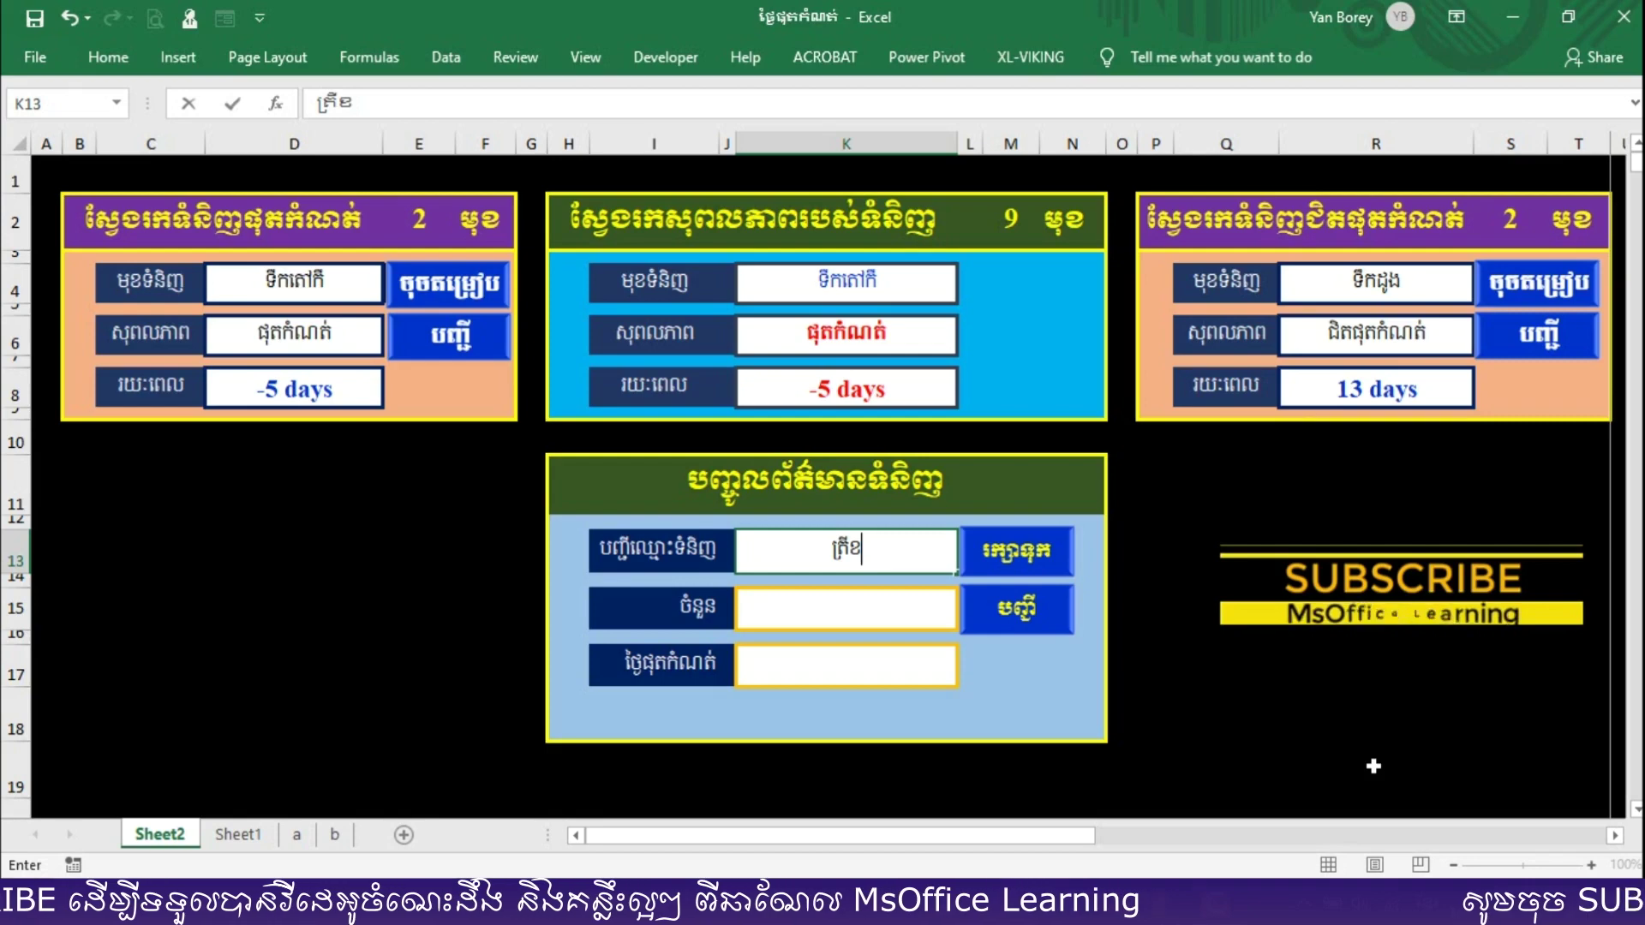
left_click(823, 613)
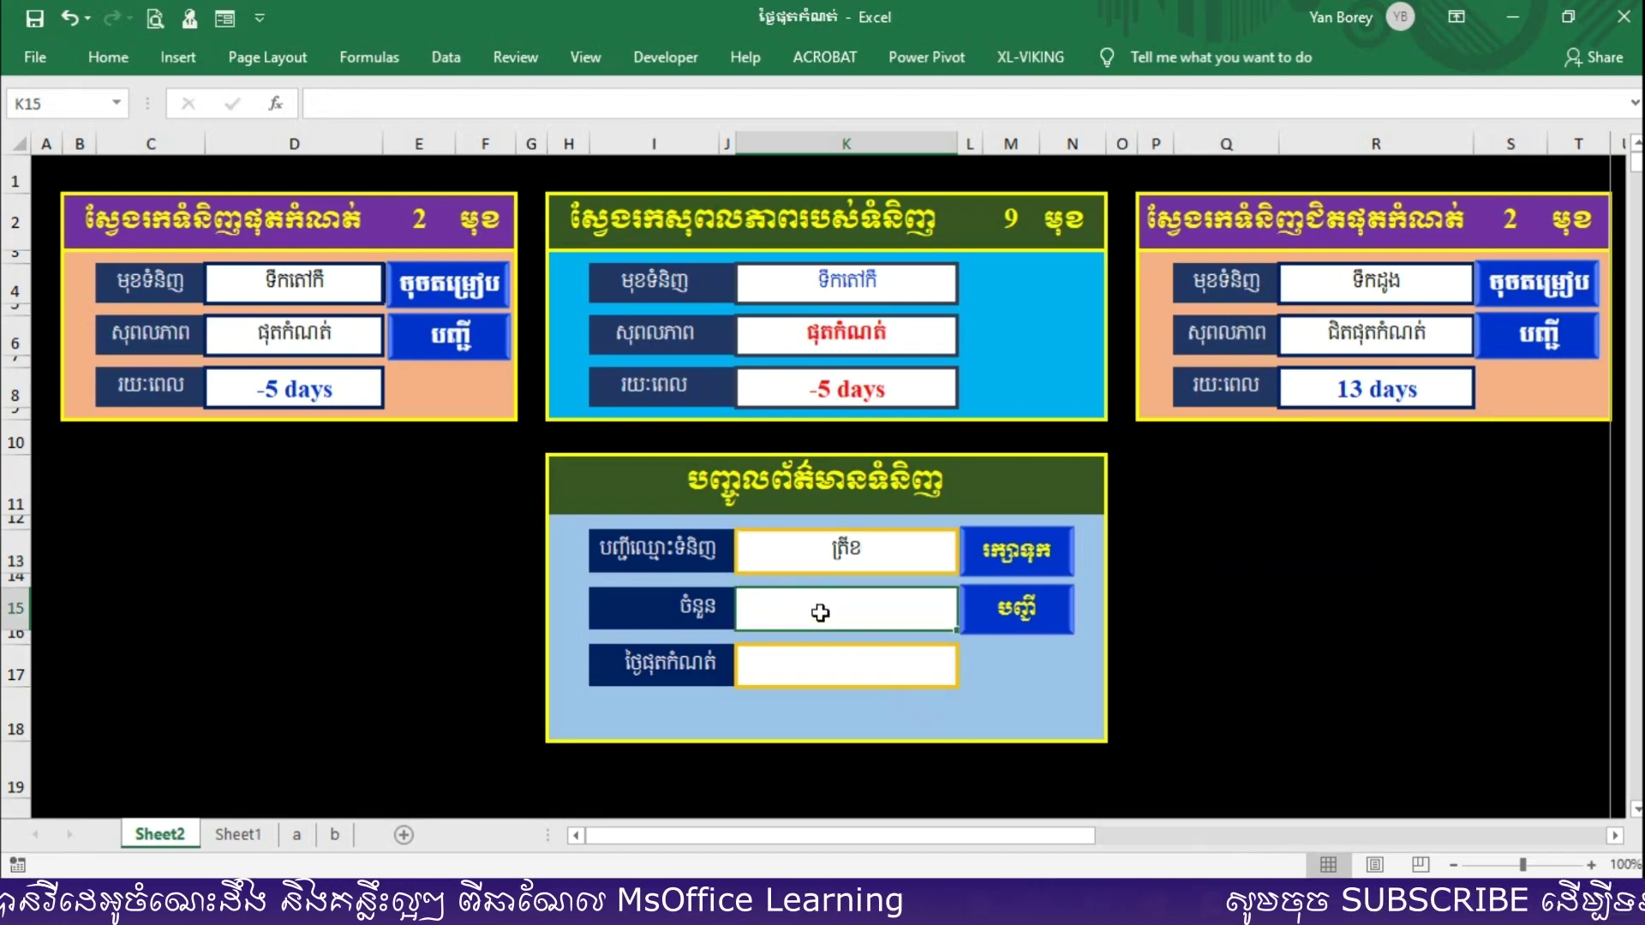
type("៥០")
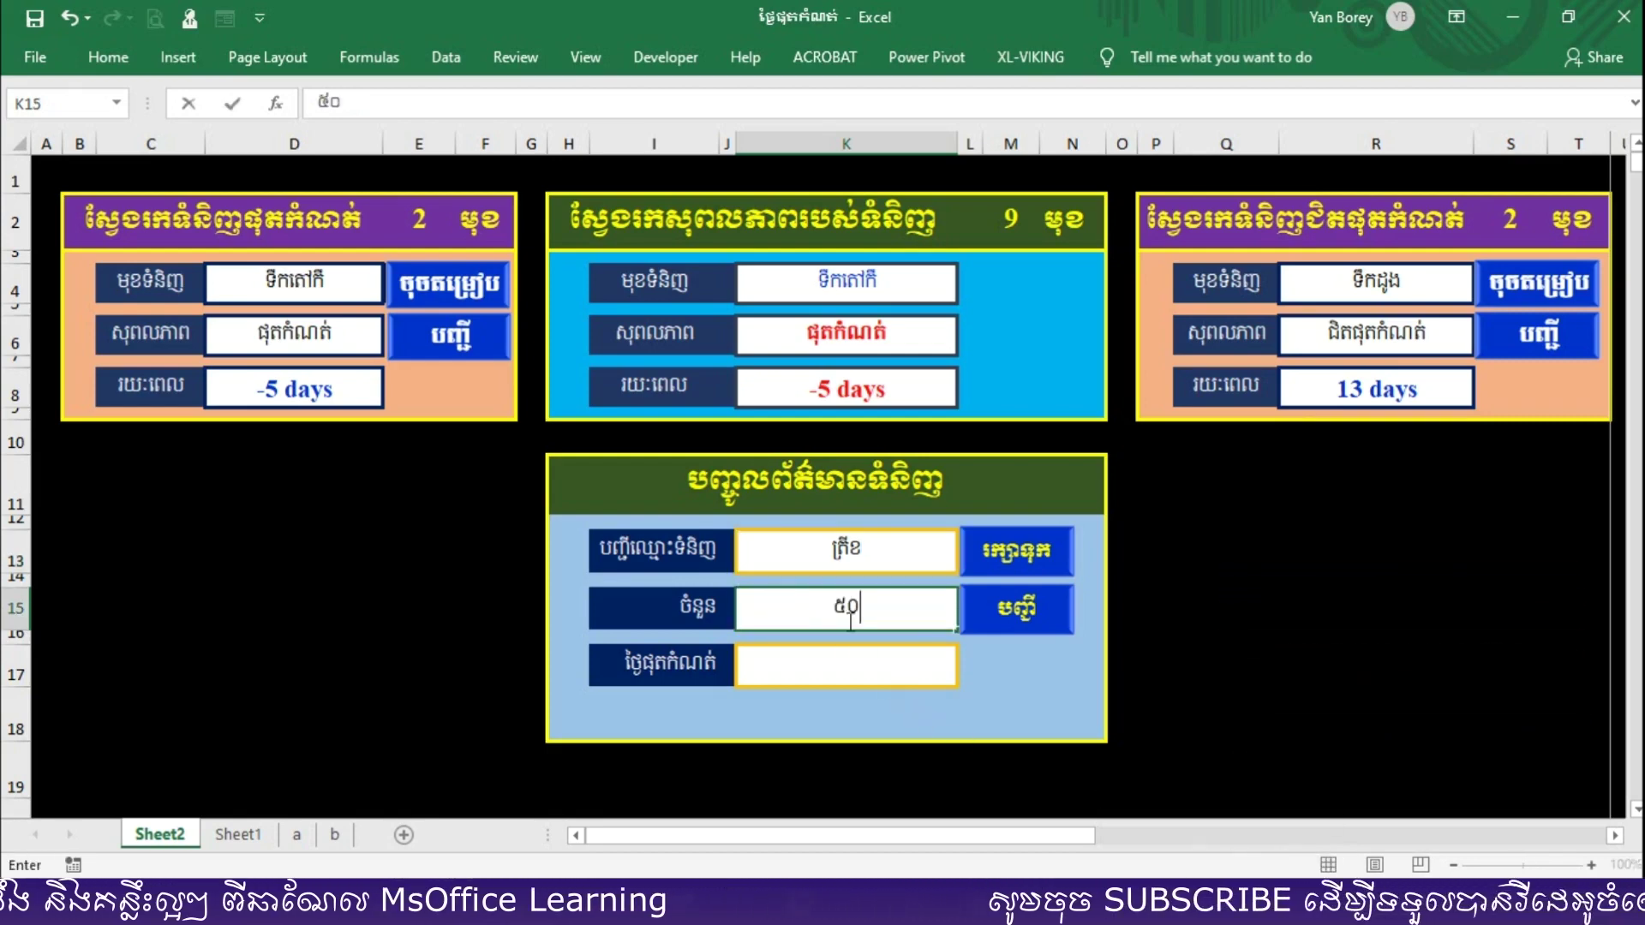
left_click(821, 663)
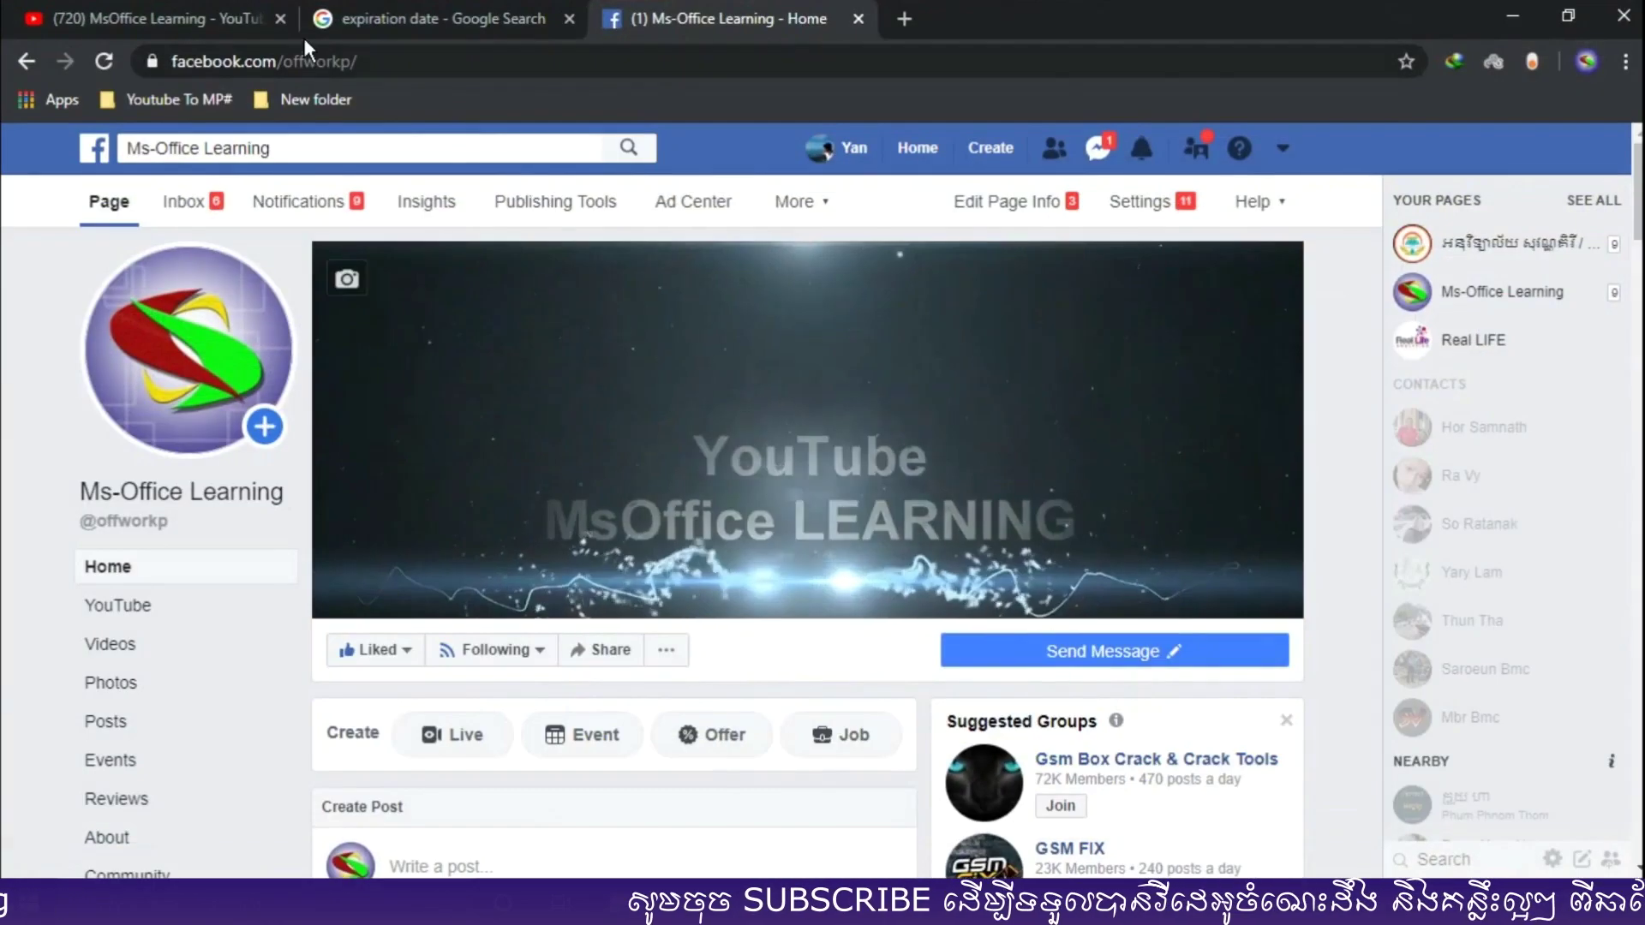
left_click(378, 22)
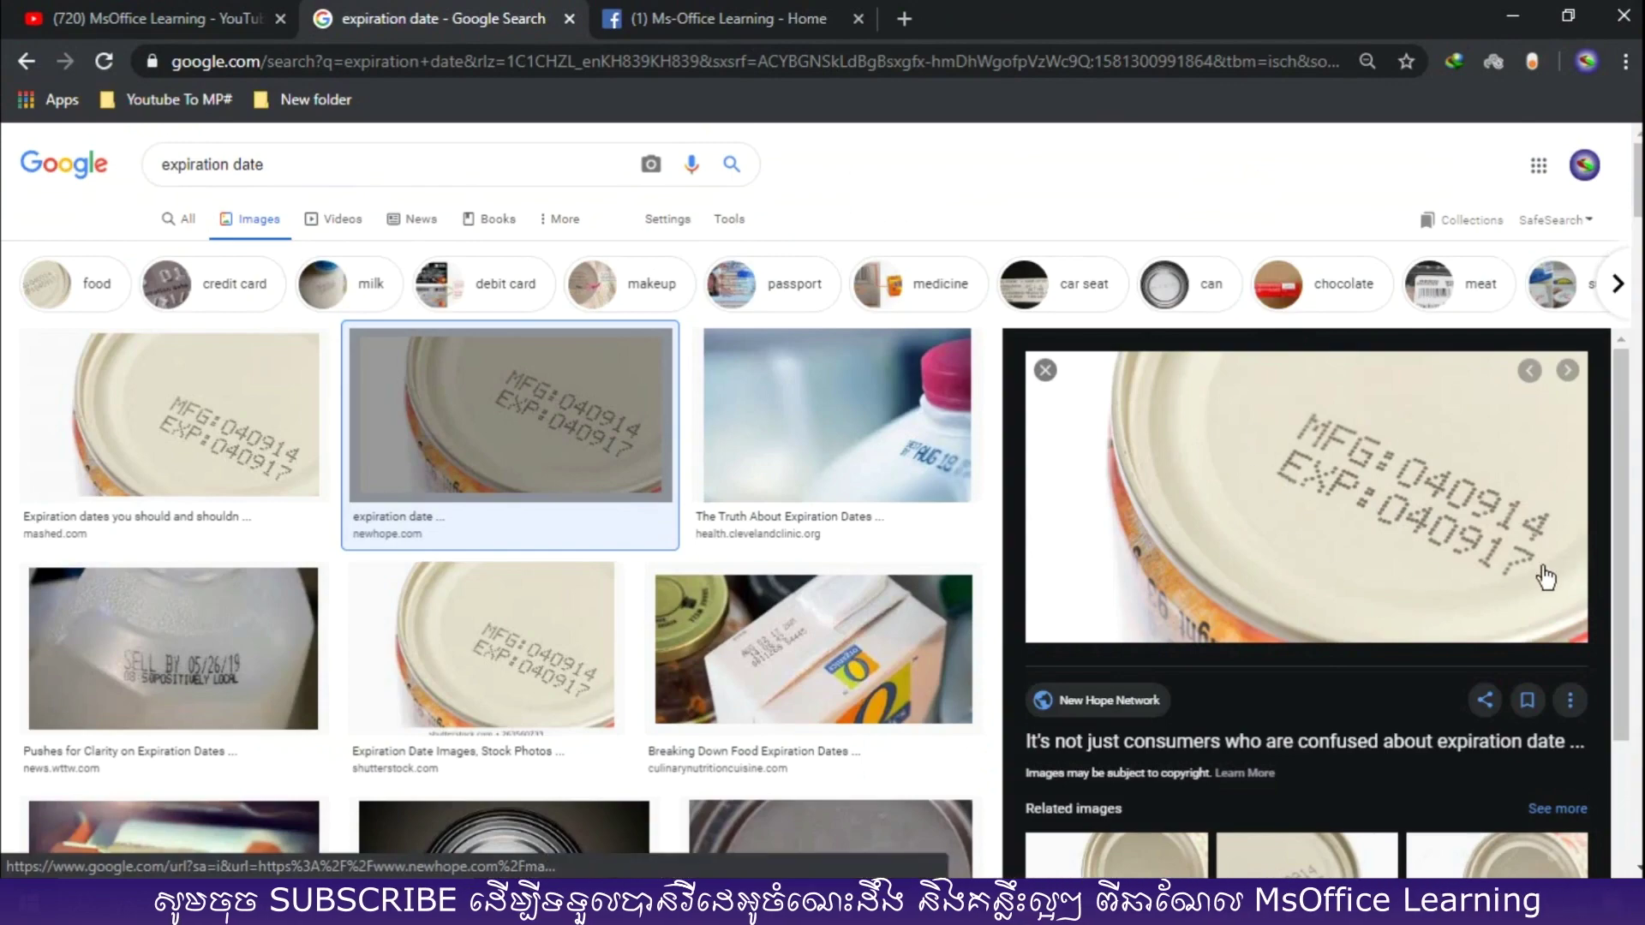
scroll(579, 557, "down", 2)
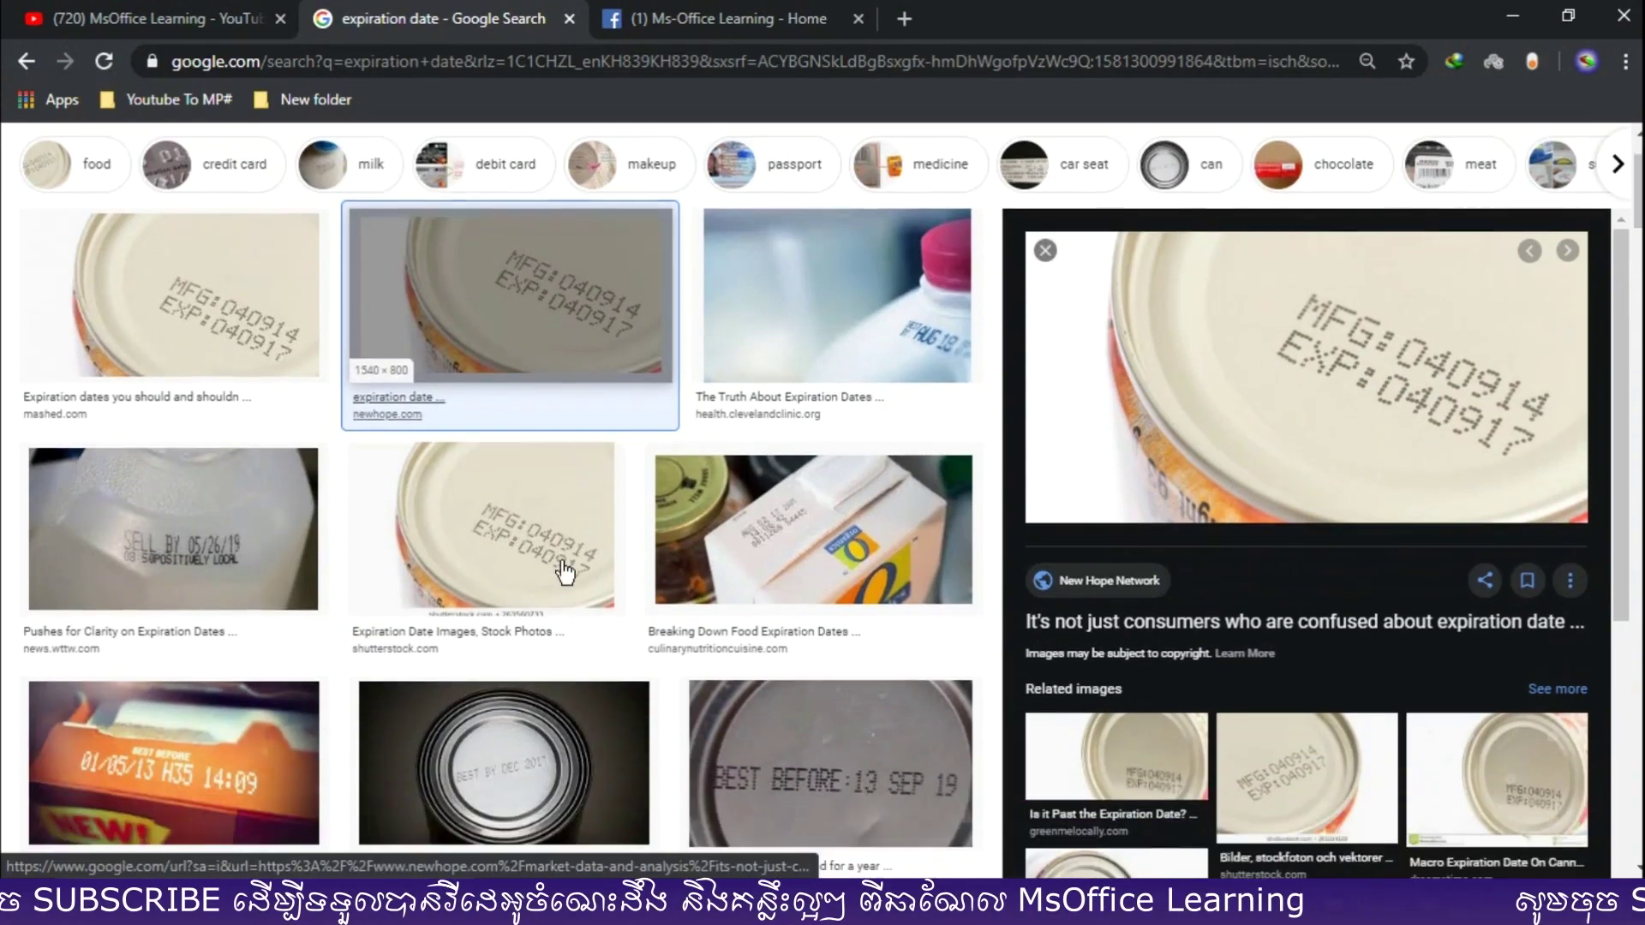
scroll(565, 574, "down", 2)
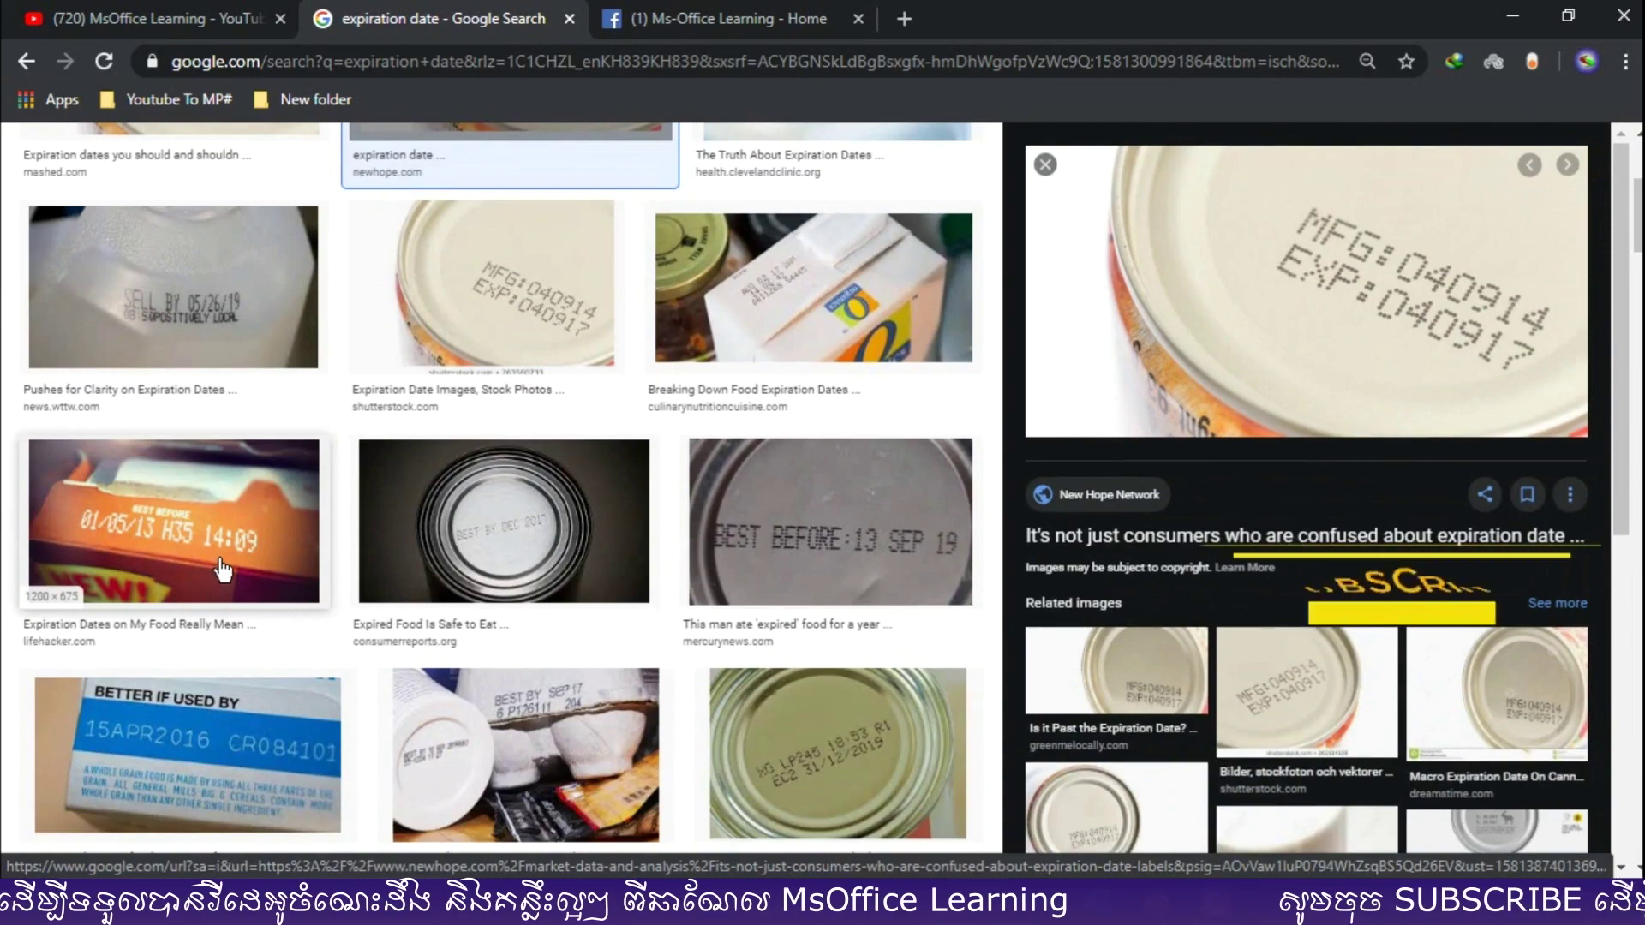
scroll(625, 587, "down", 1)
scroll(240, 660, "down", 1)
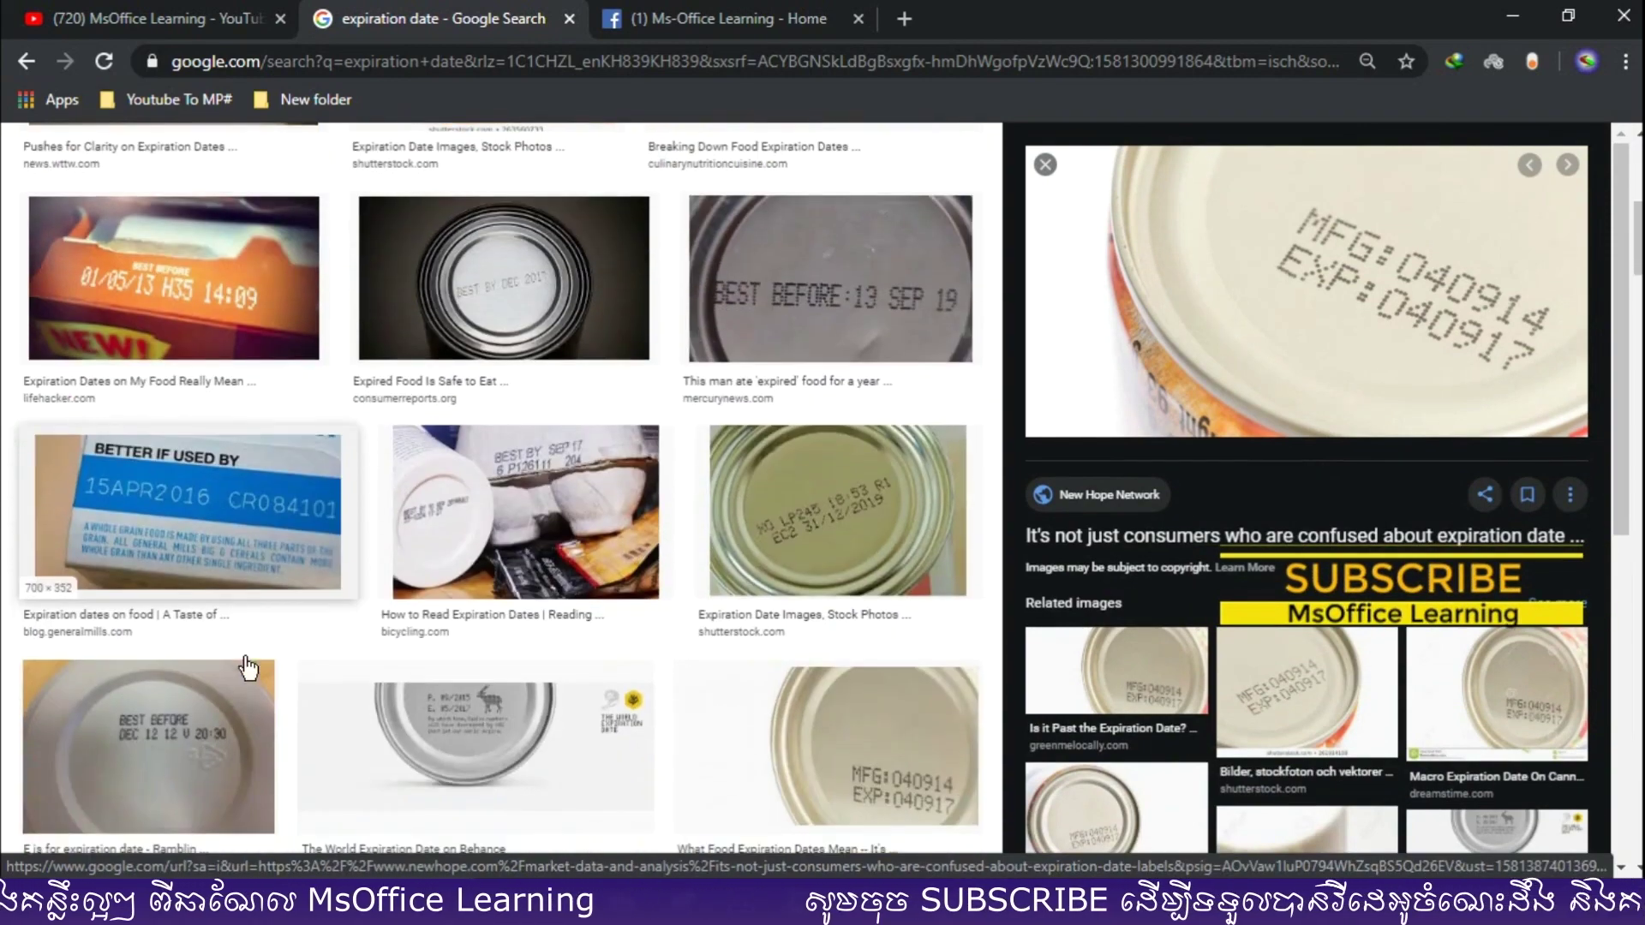
scroll(137, 669, "down", 1)
scroll(169, 680, "down", 1)
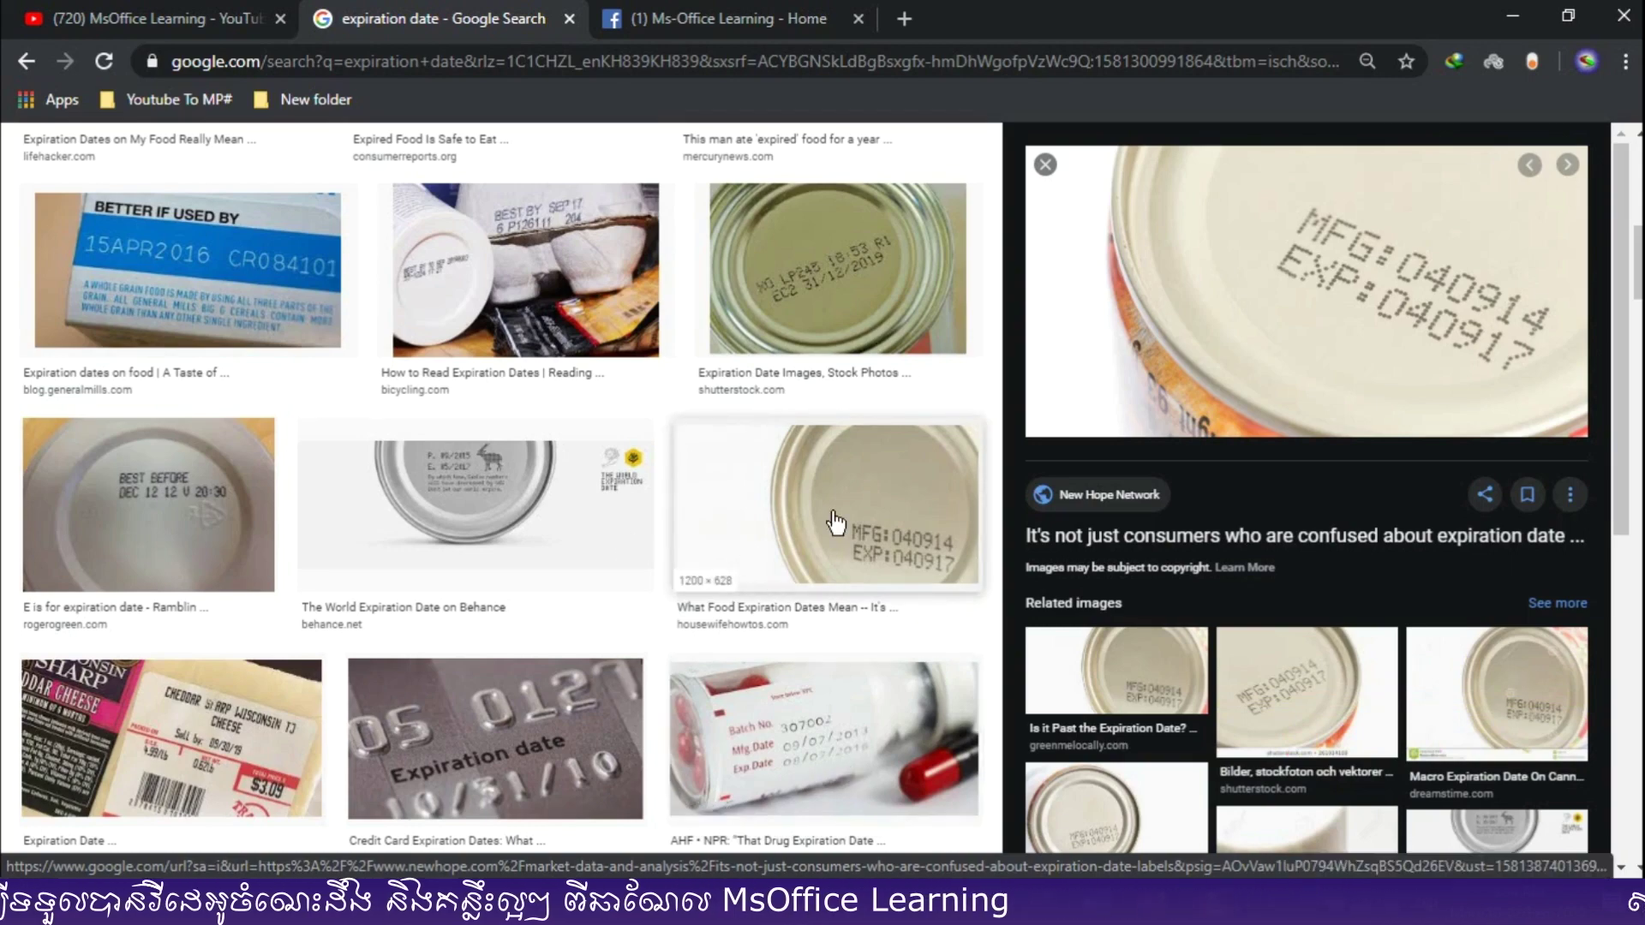
scroll(826, 506, "up", 3)
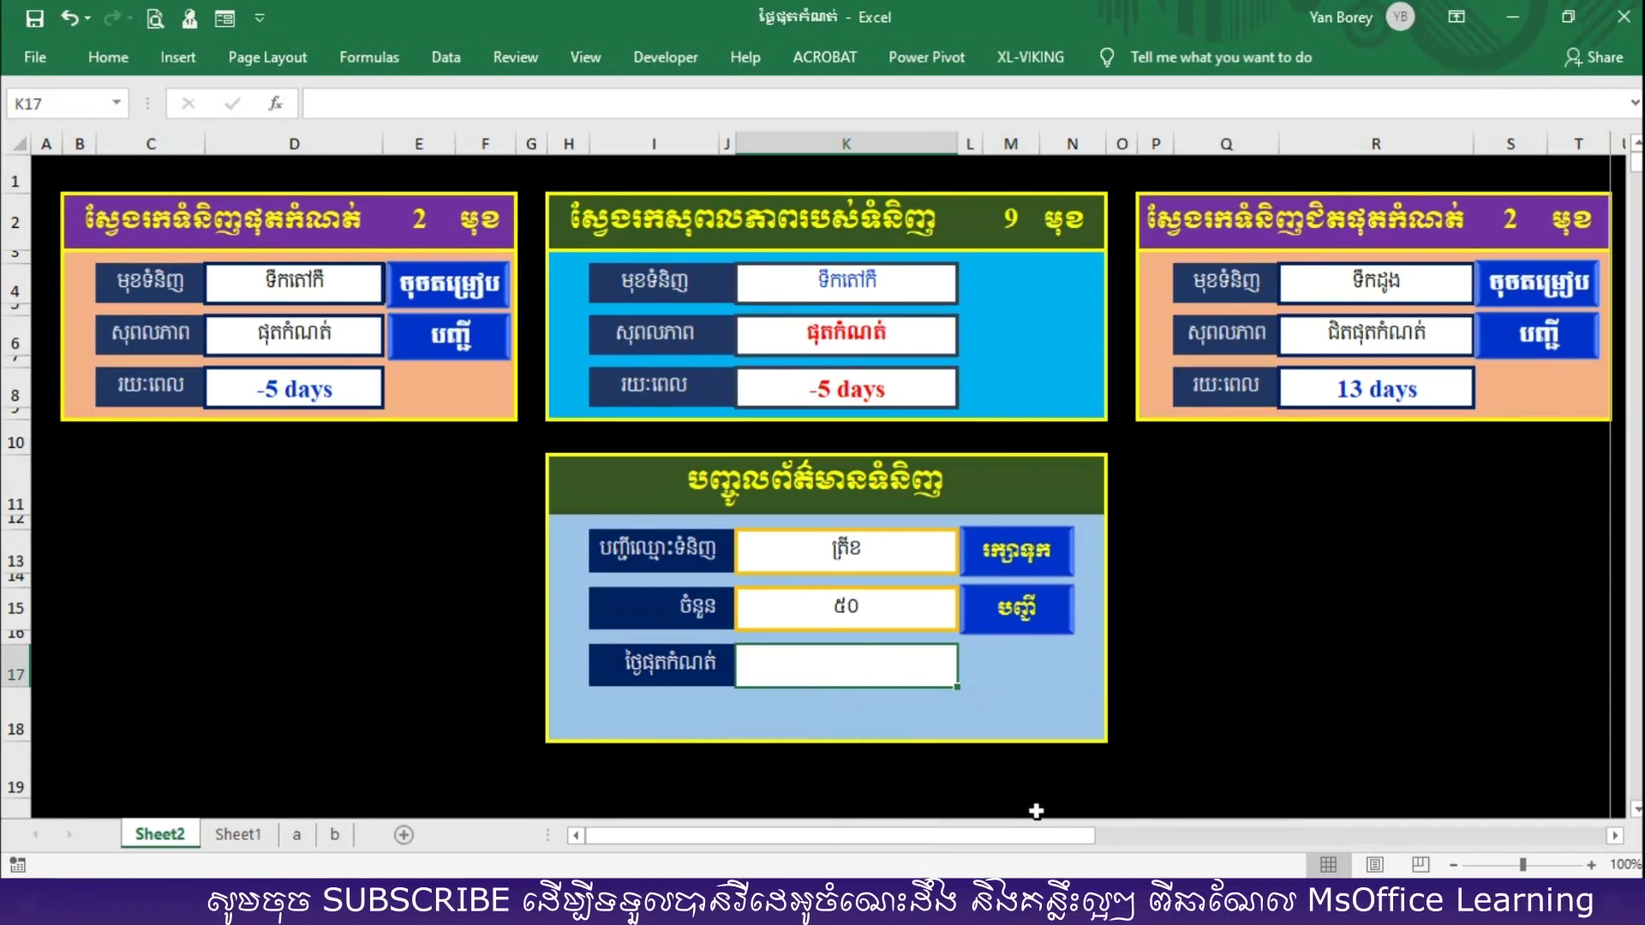
Enter expiry date 12-3-2020 in the entry form, correcting the mistyped year
type("12-3-")
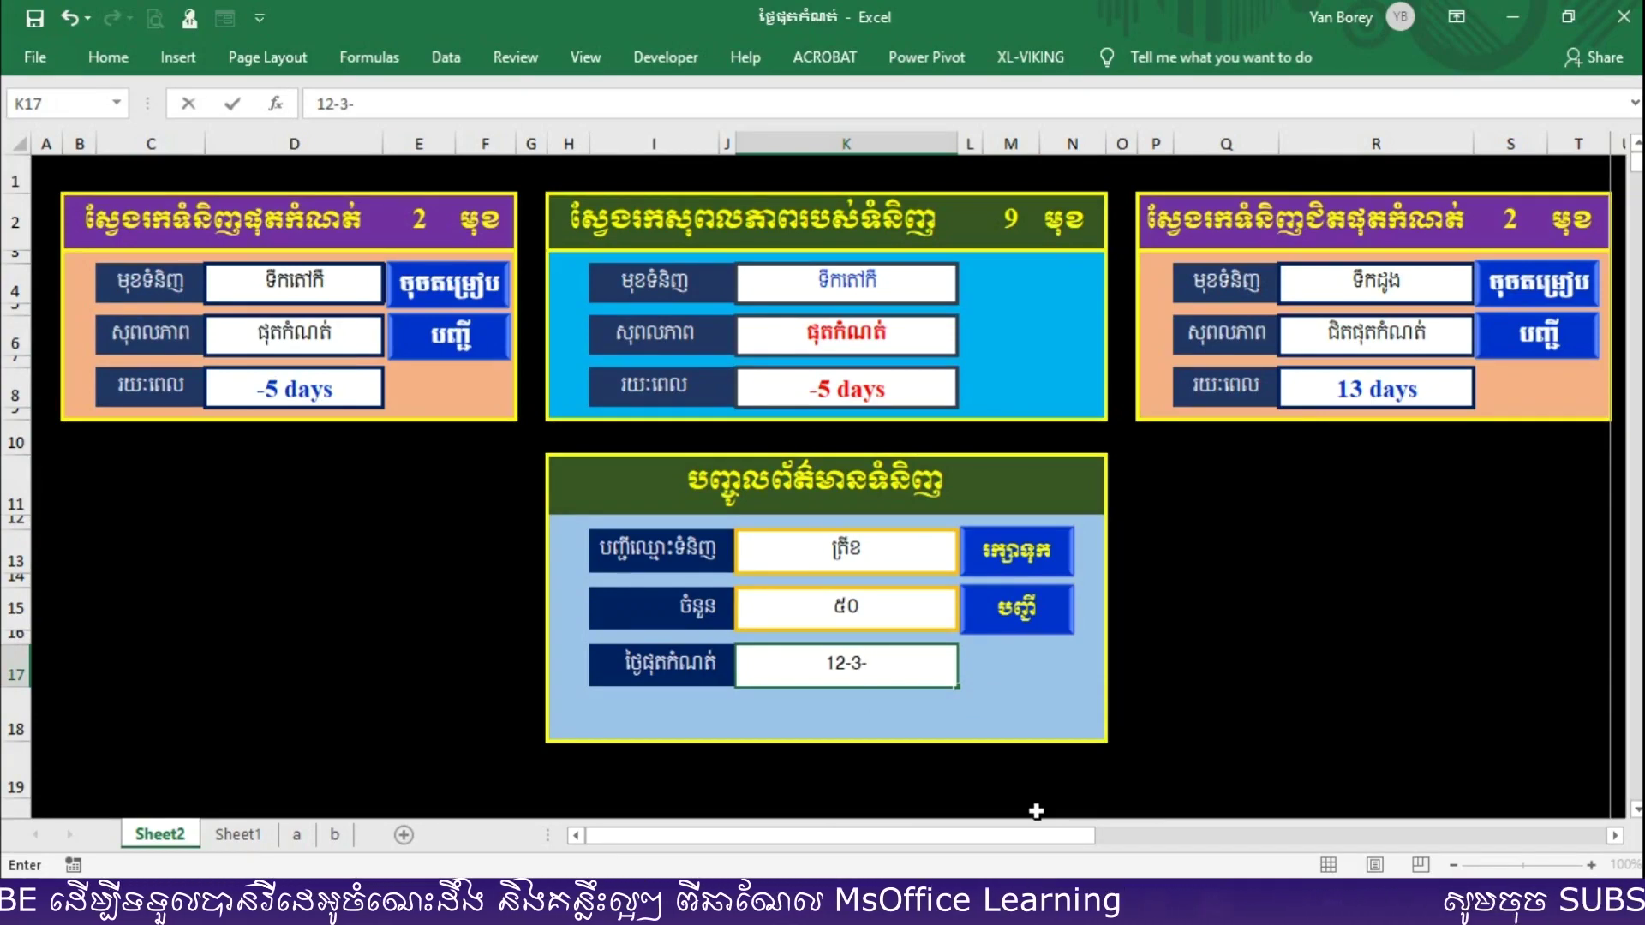
type("201")
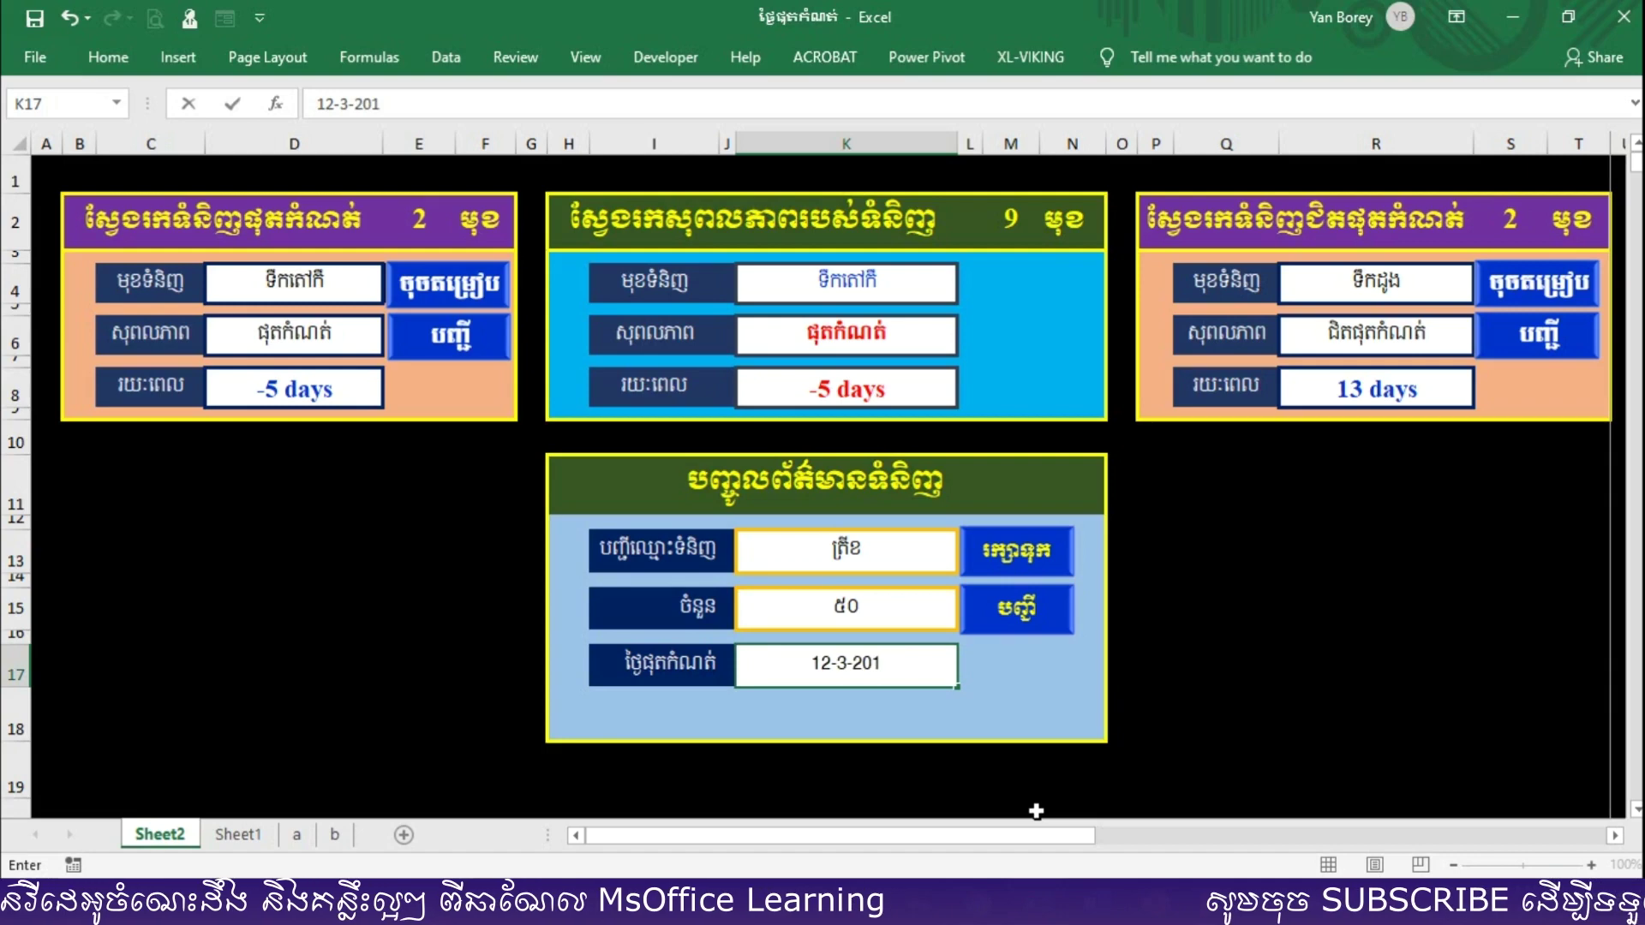
key("BackSpace")
type("20")
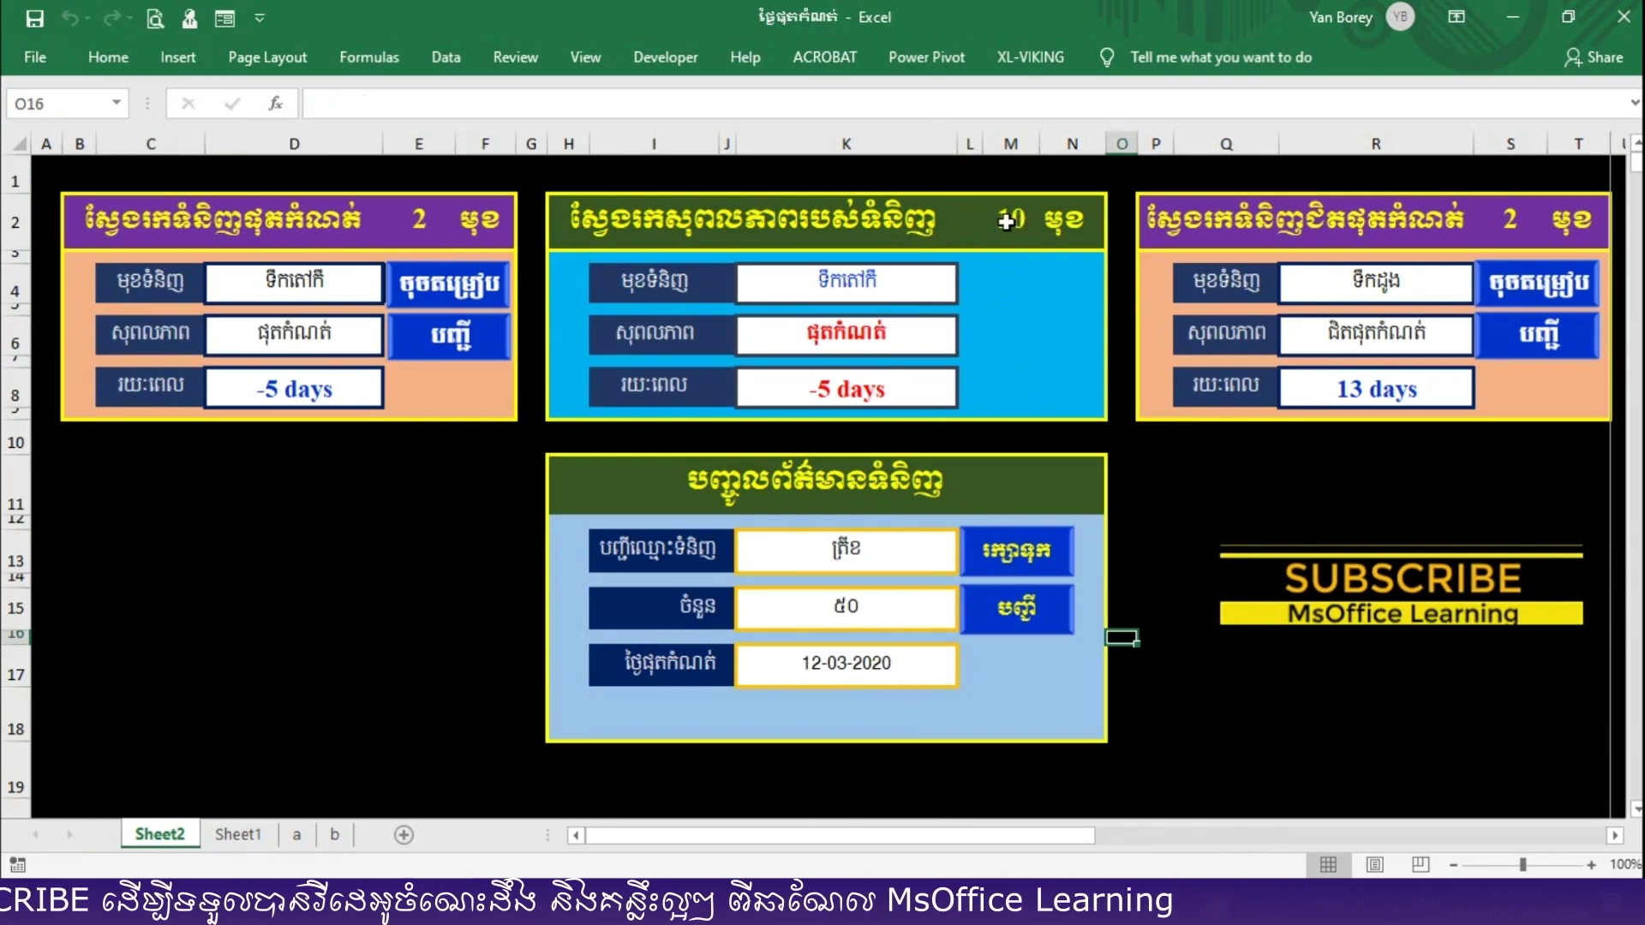
Pick the newly added product in the status checker to check its status
left_click(943, 279)
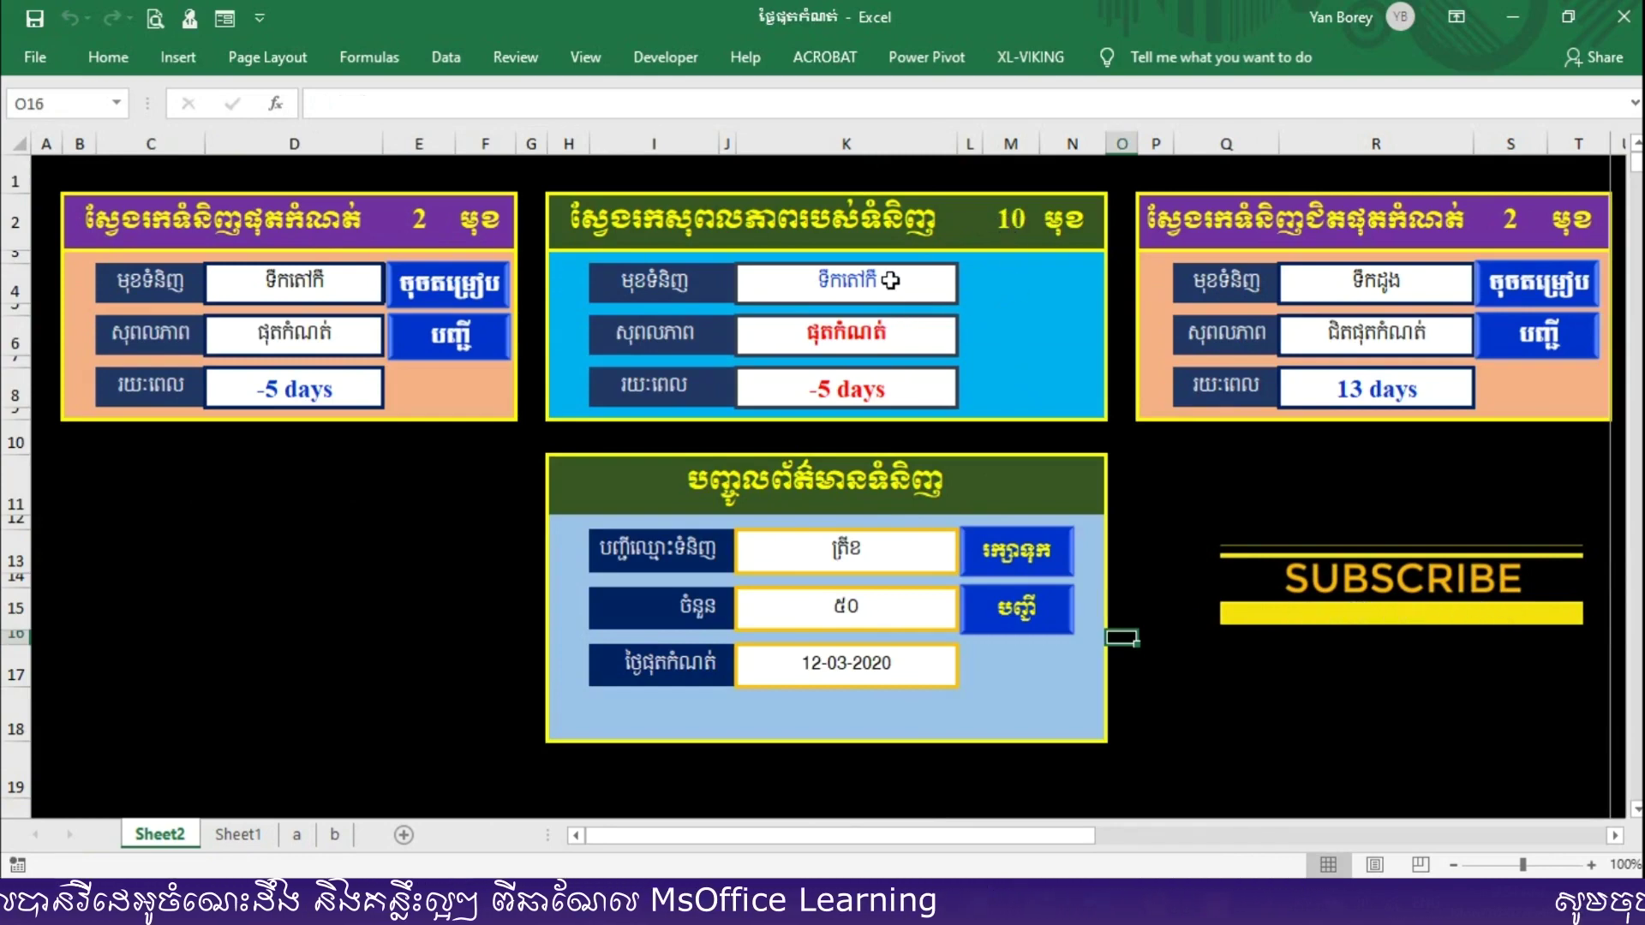
left_click(969, 297)
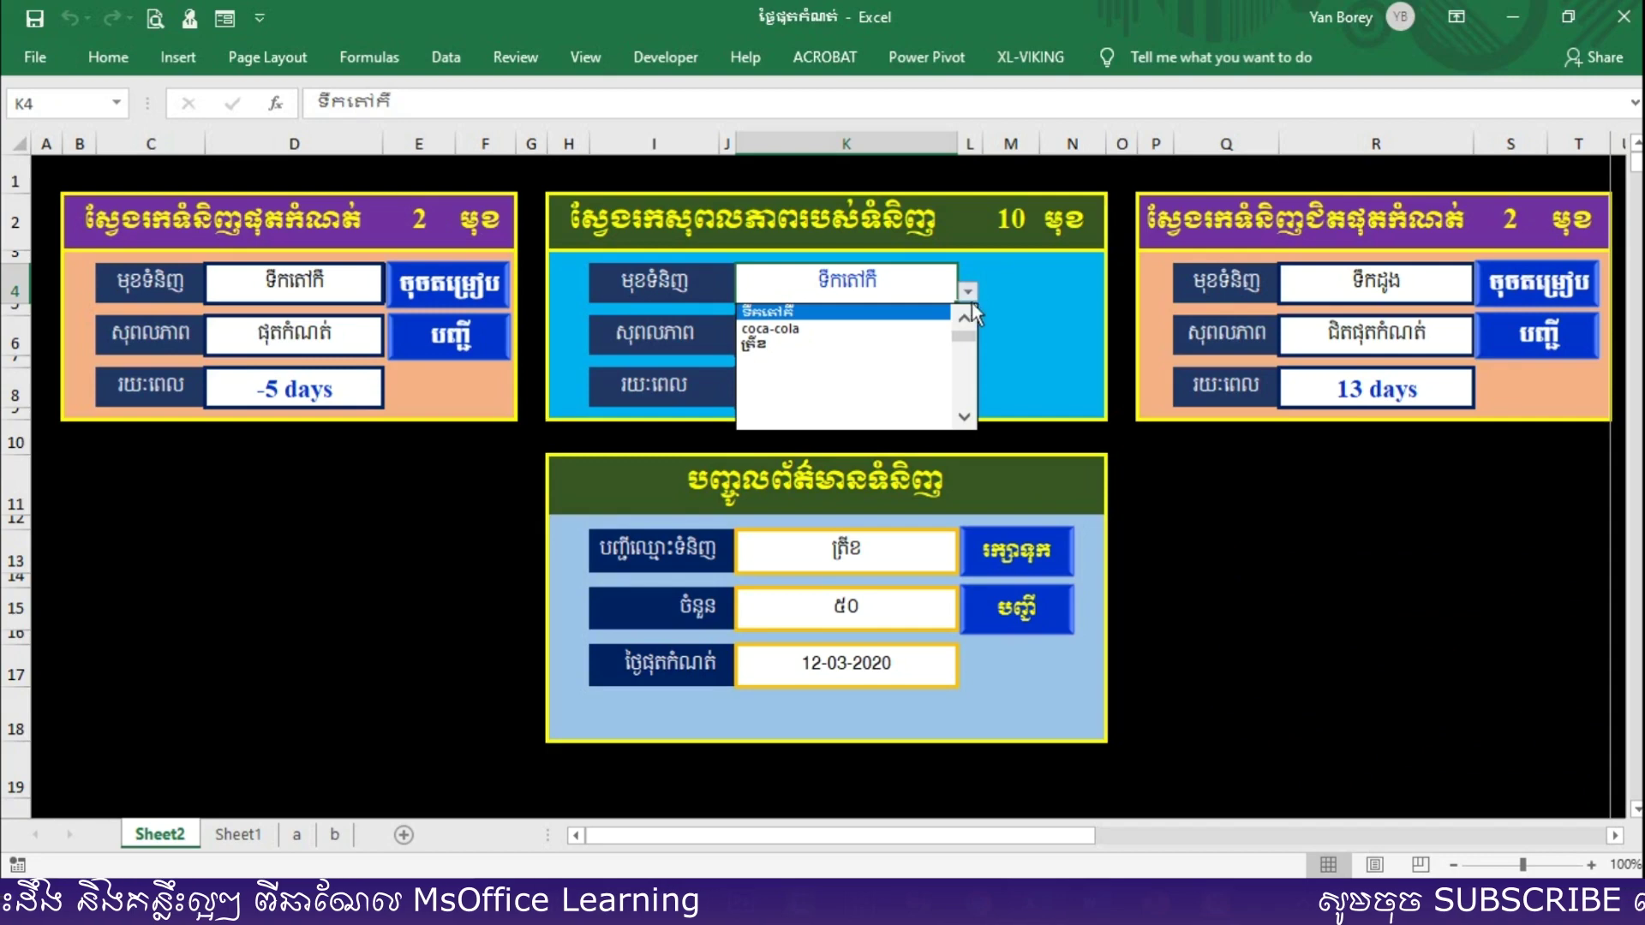
left_click(753, 344)
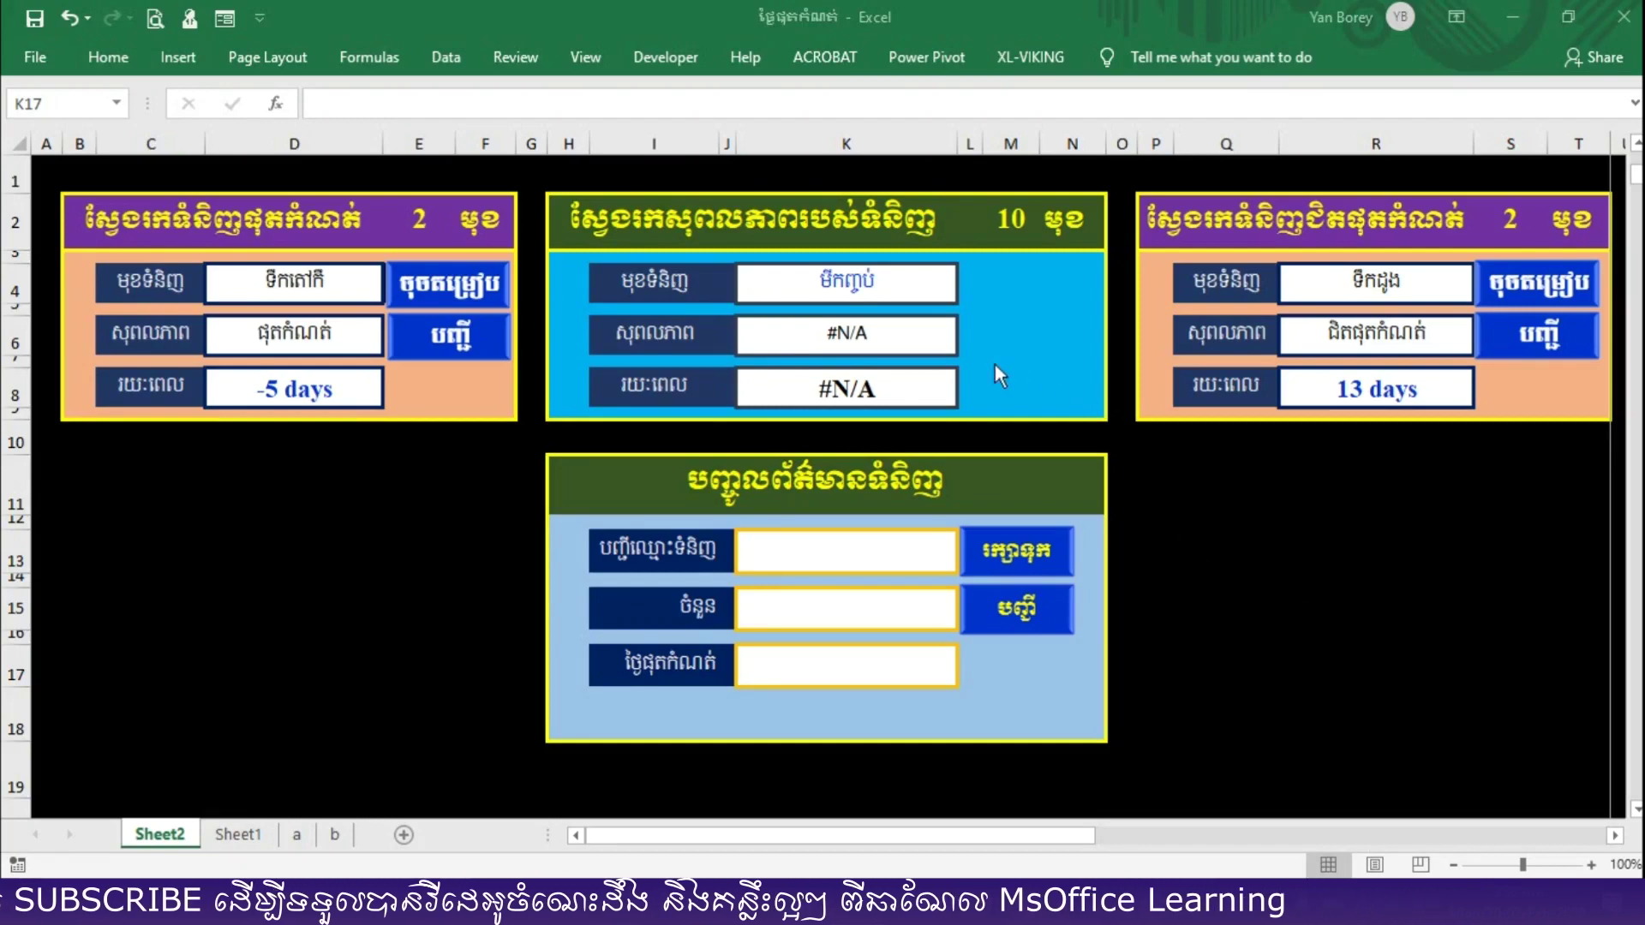
Set the status checker to a product that is still in date
left_click(833, 540)
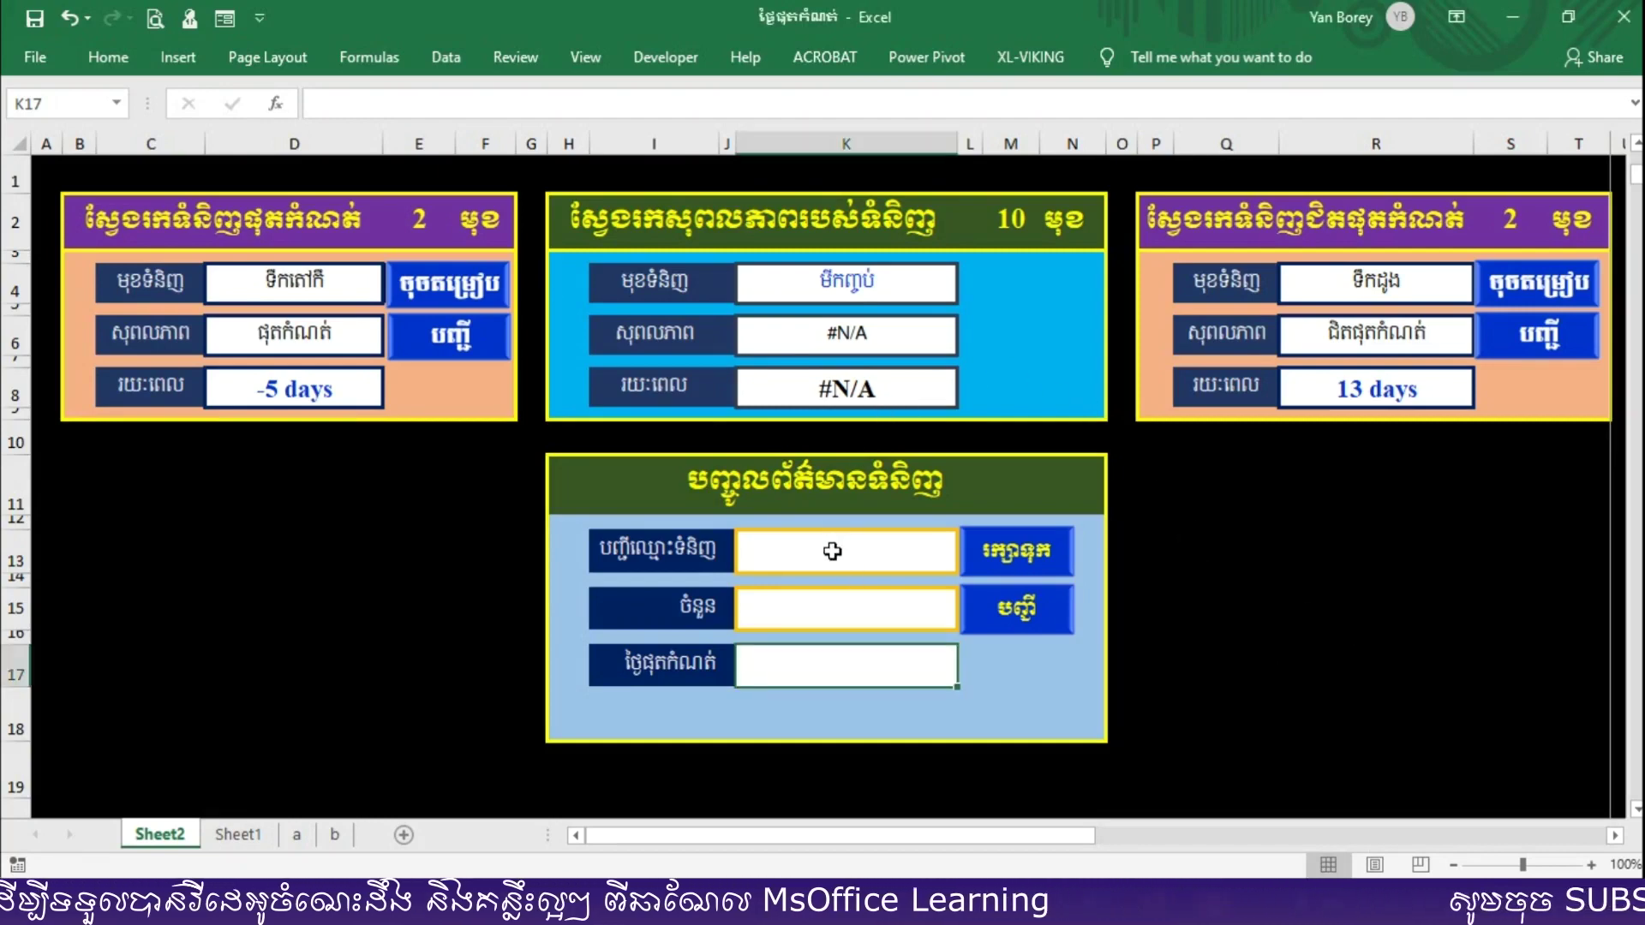
left_click(926, 283)
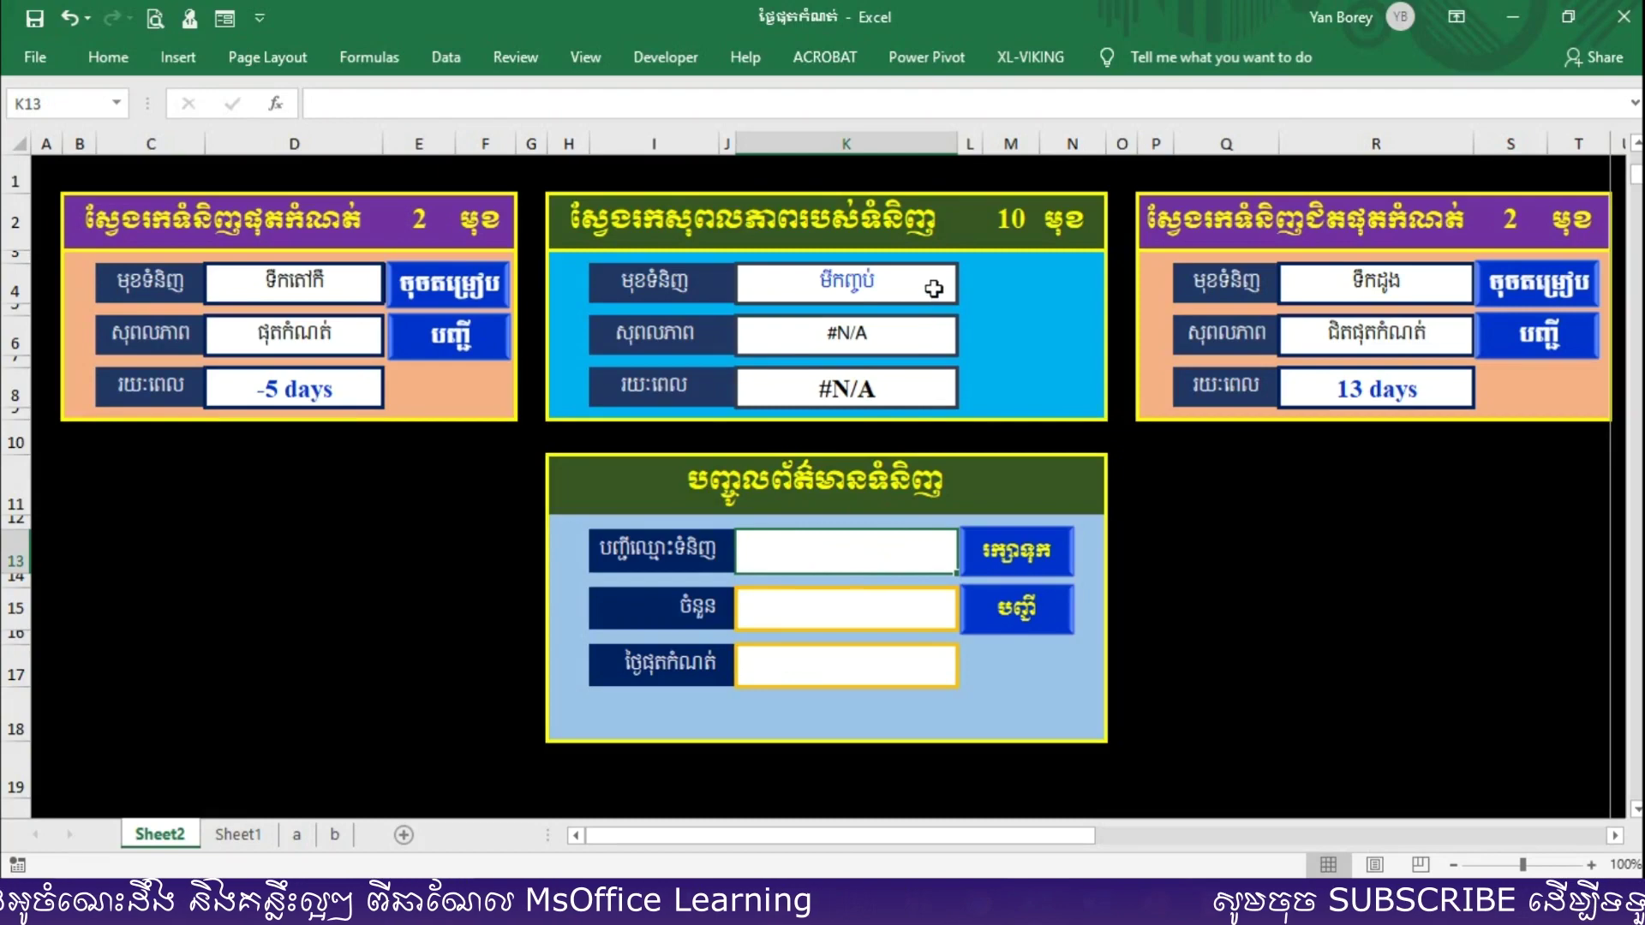
left_click(966, 291)
left_click(821, 359)
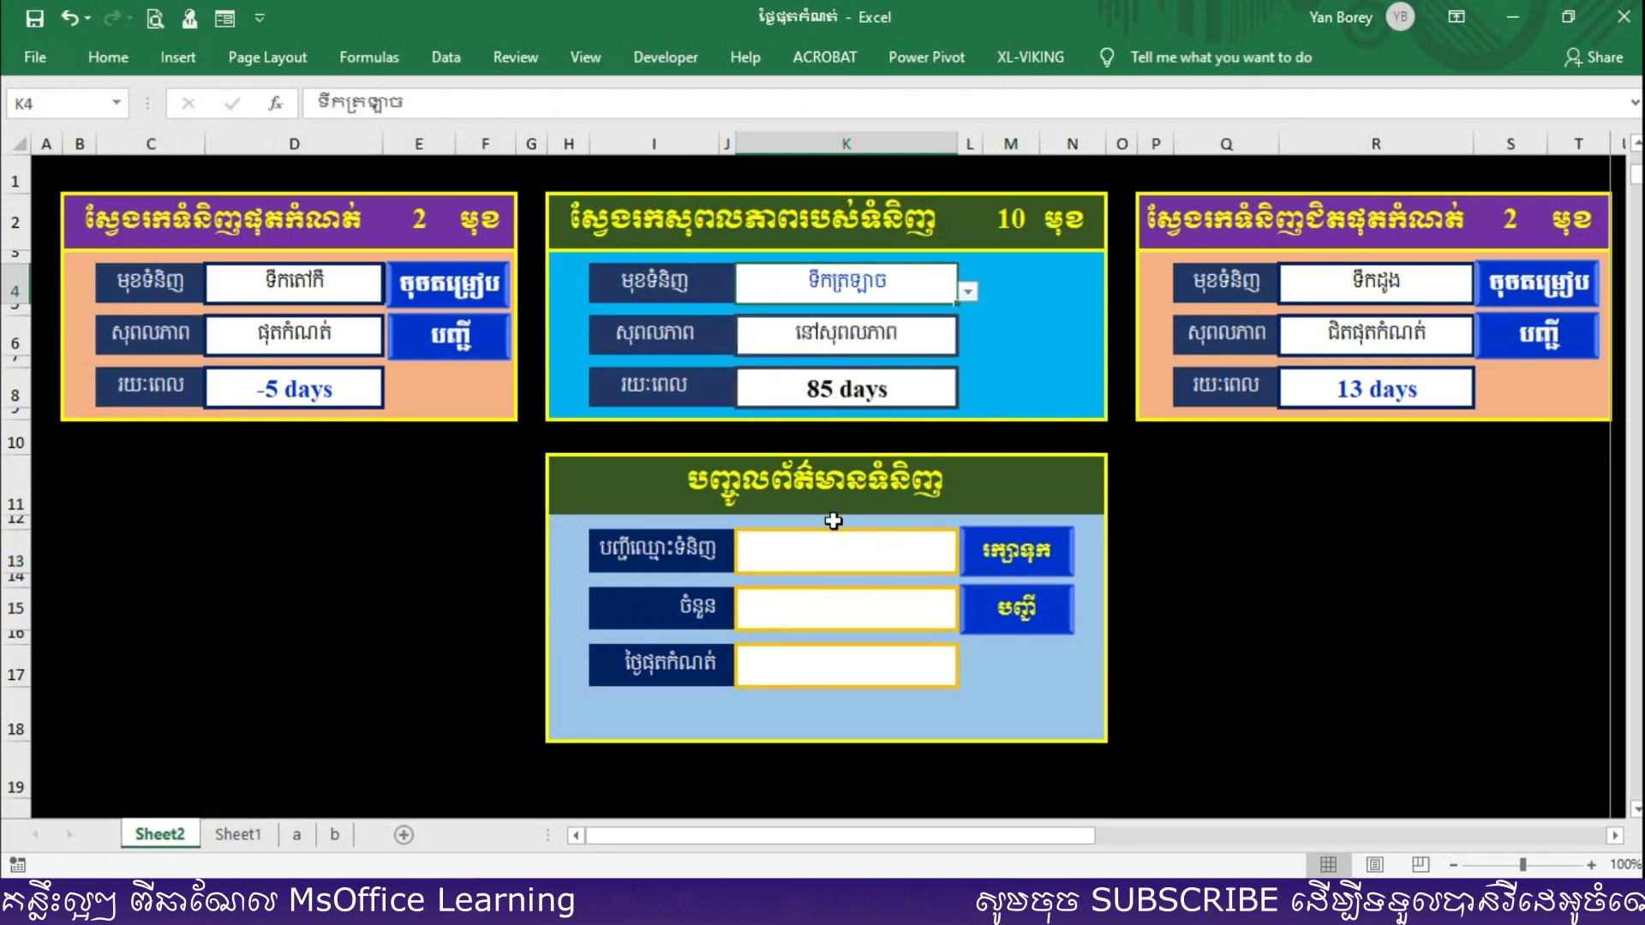
Type មៅ as the product name and dismiss the protected-sheet warning
left_click(824, 546)
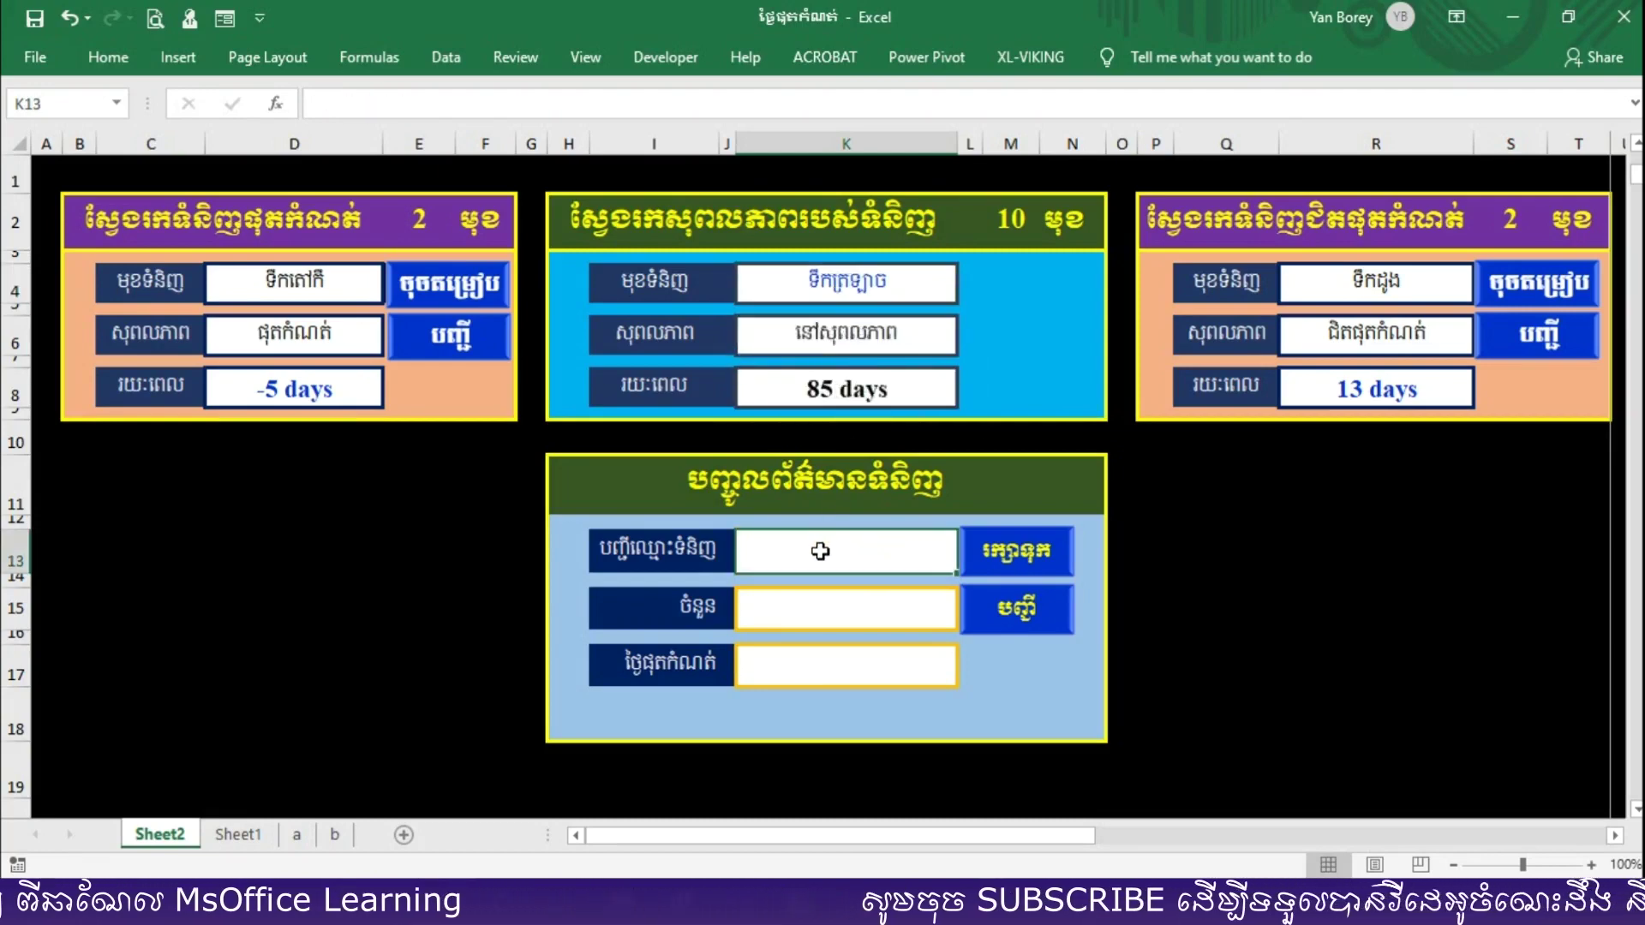
type("មៅ")
key("Tab")
key("Tab")
key("Tab")
key("Tab")
key("Tab")
key("Tab")
double_click(1323, 724)
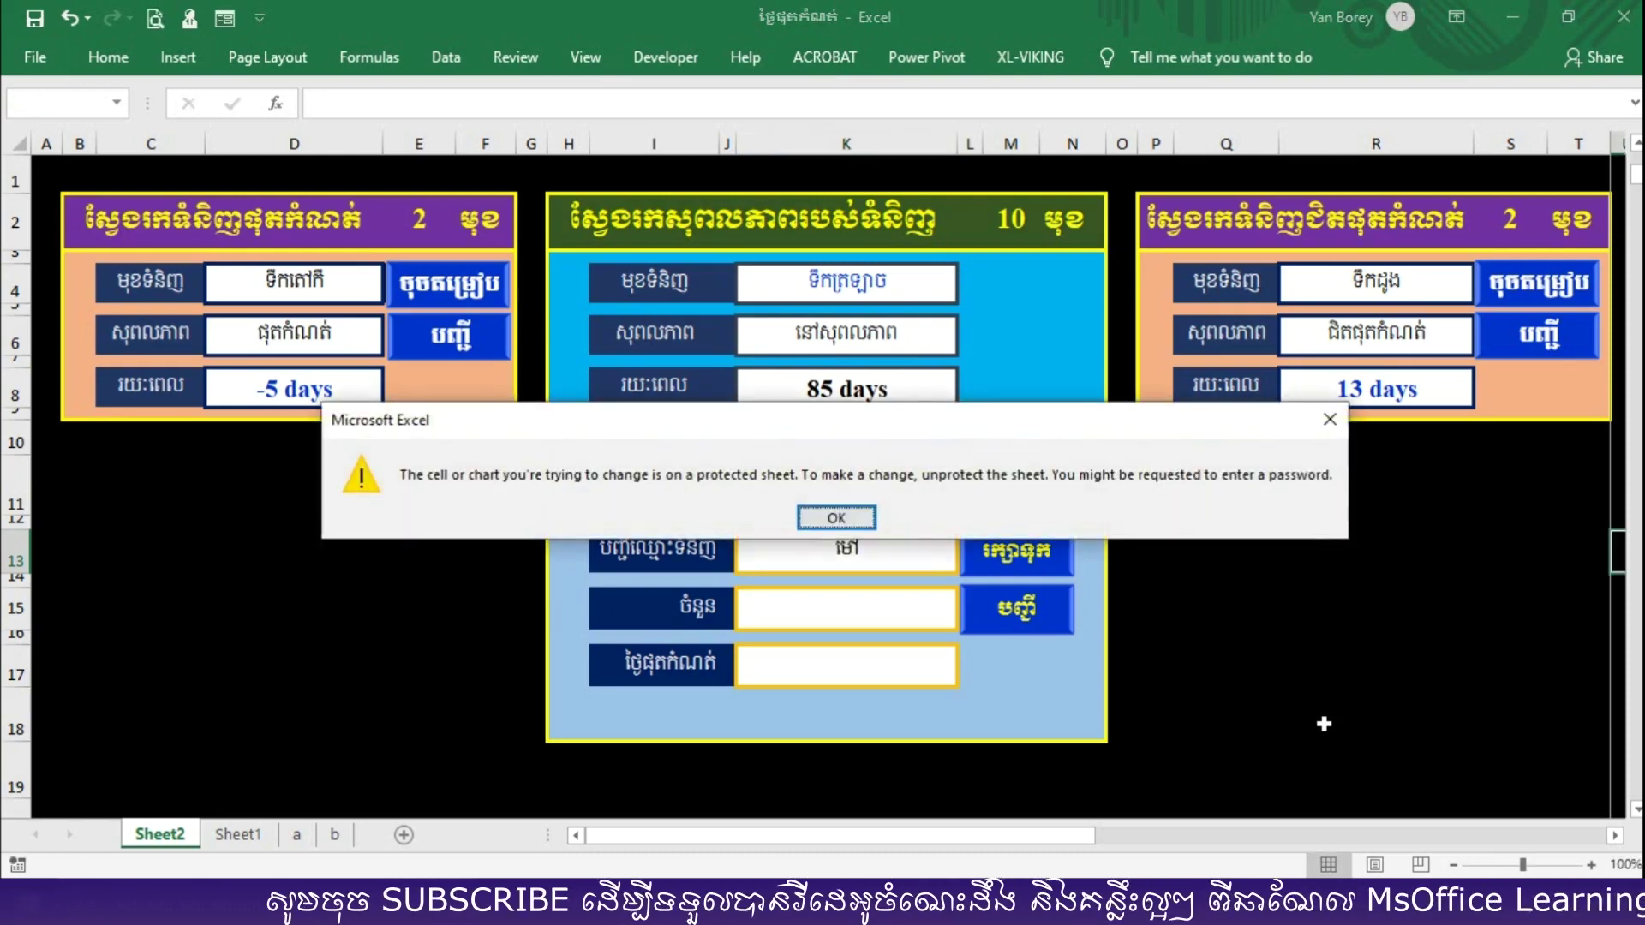
left_click(1333, 419)
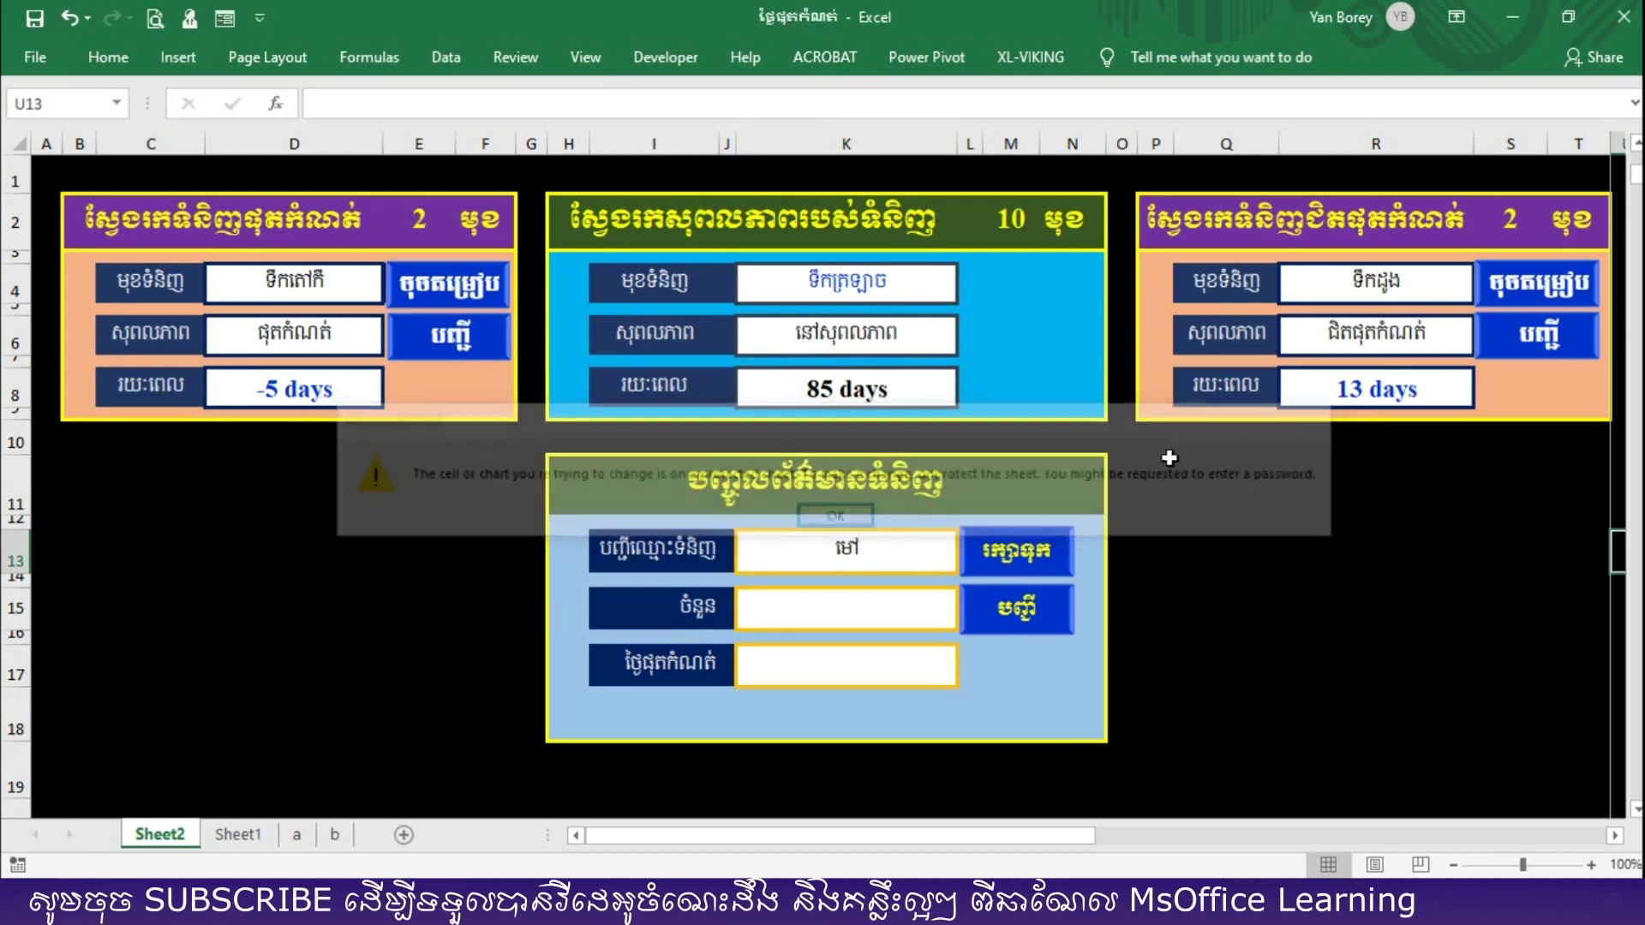
Enter product មីកញ្ចប, quantity ១០០, expiry 28-2-2020, and save it to the list
left_click(883, 554)
type("មី")
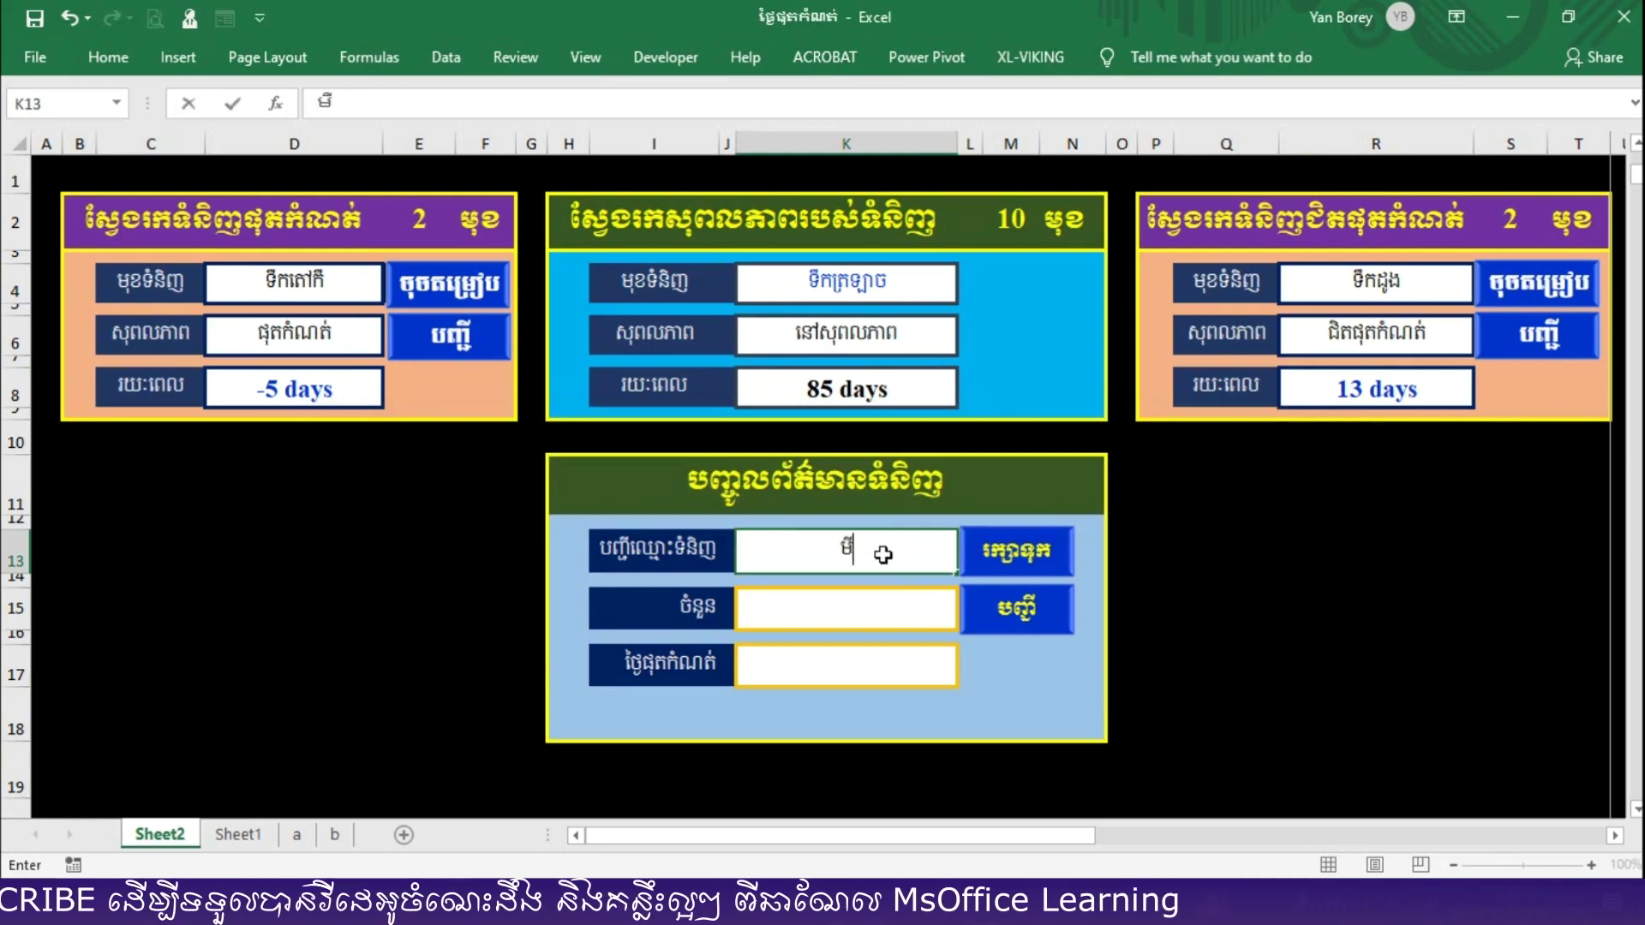
type("កញ្ចប់")
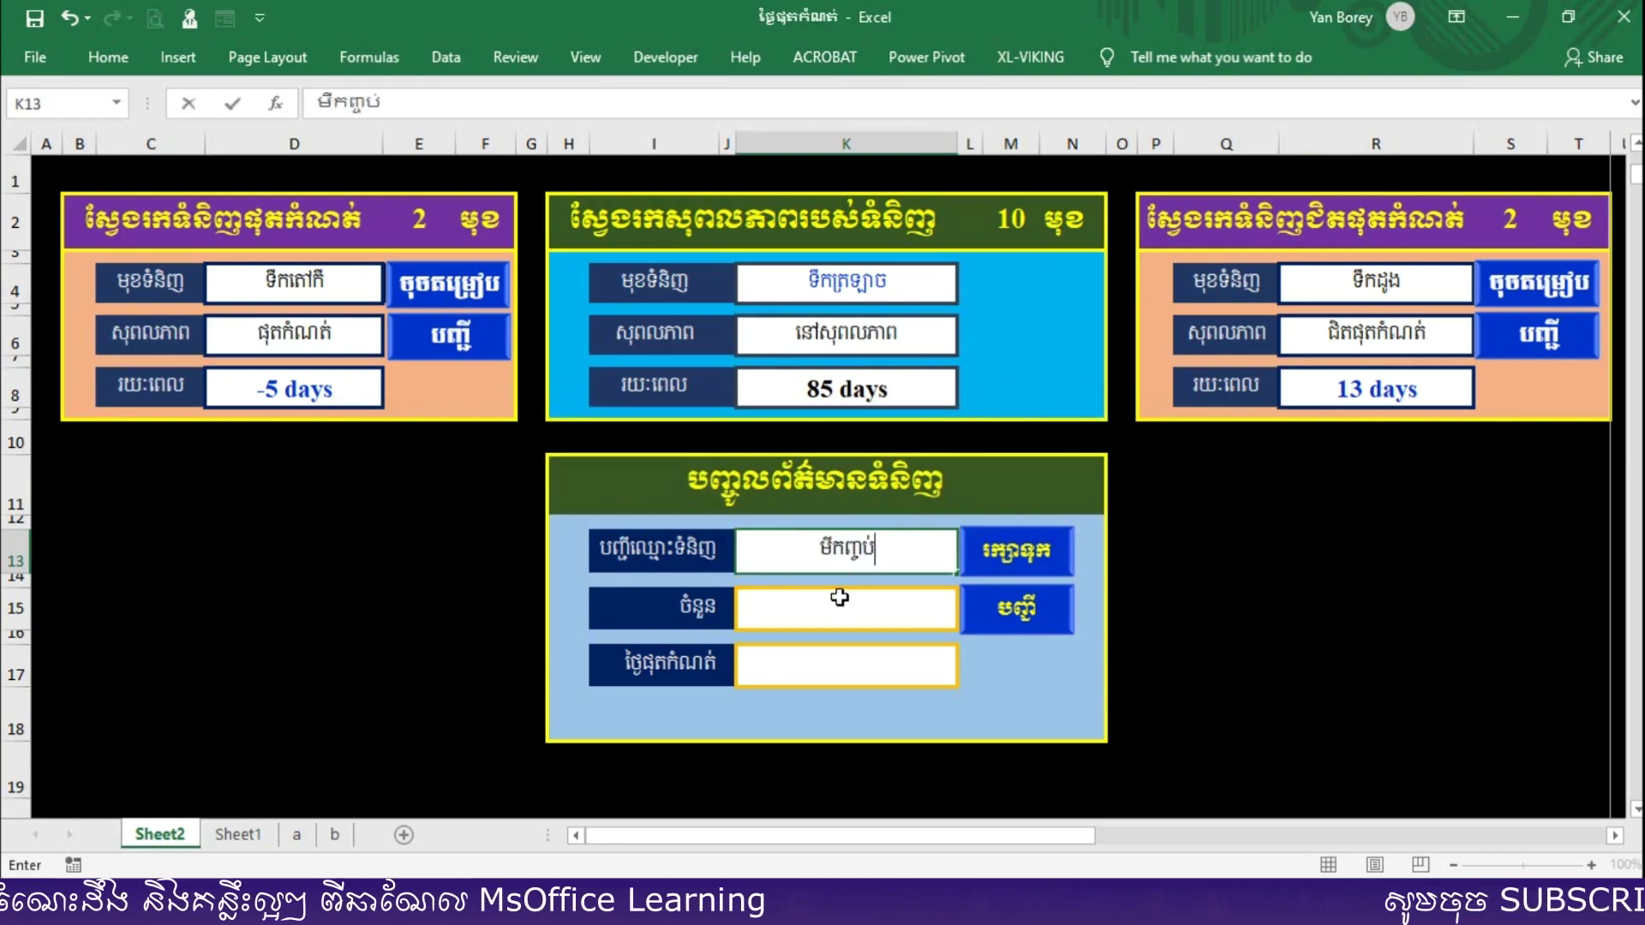
left_click(838, 604)
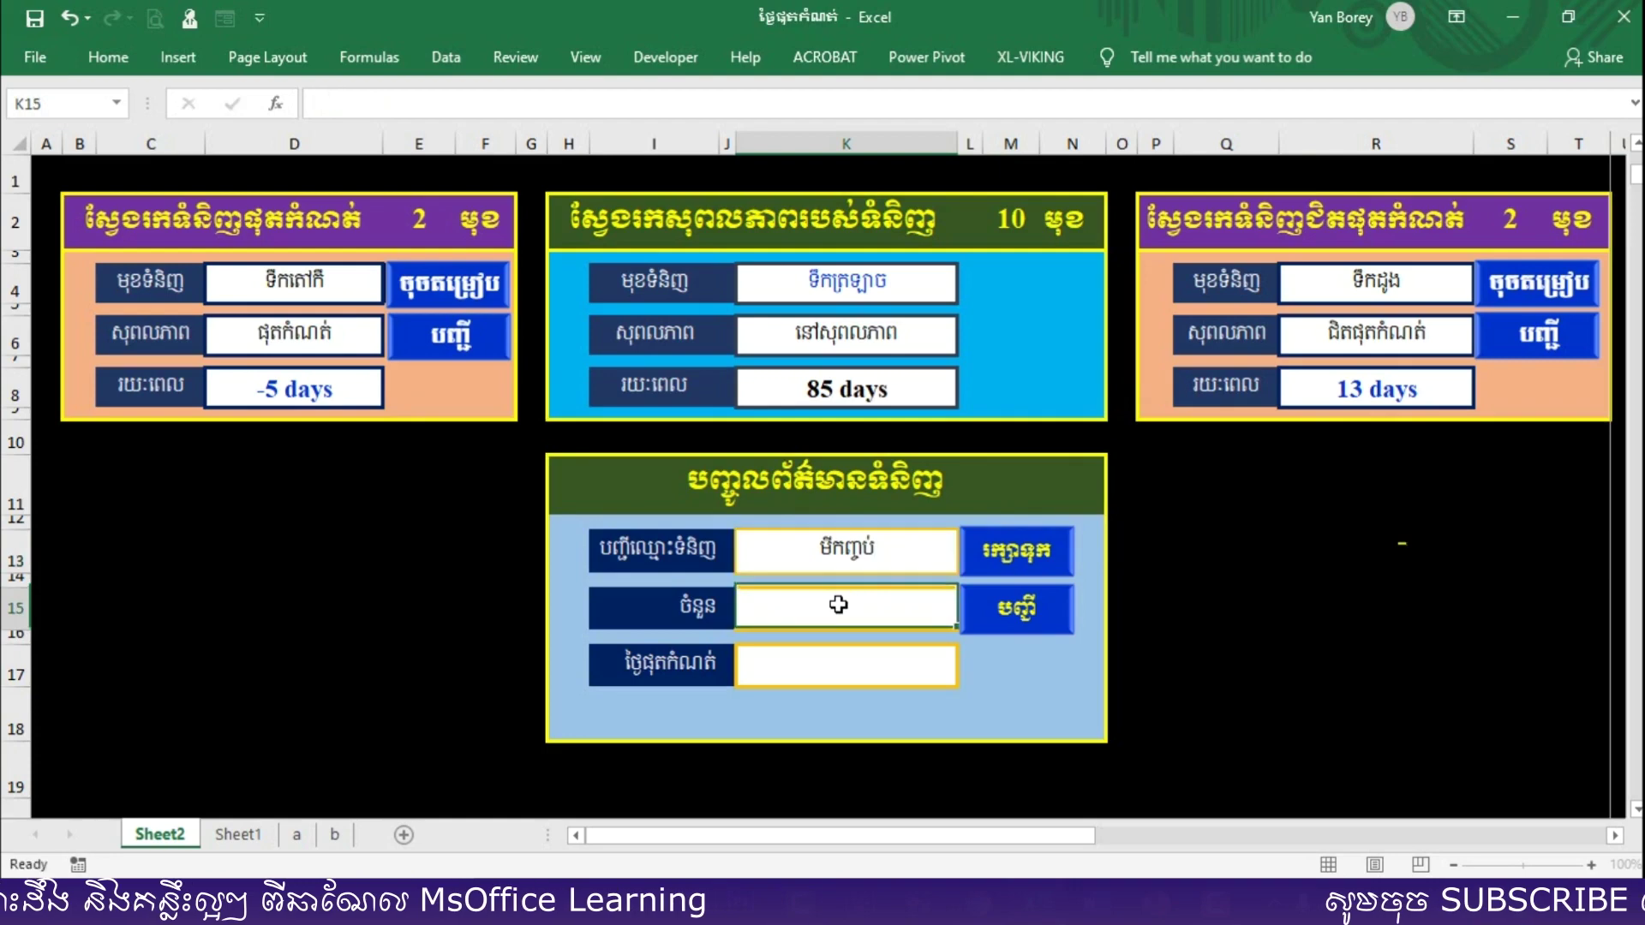
type("១០០")
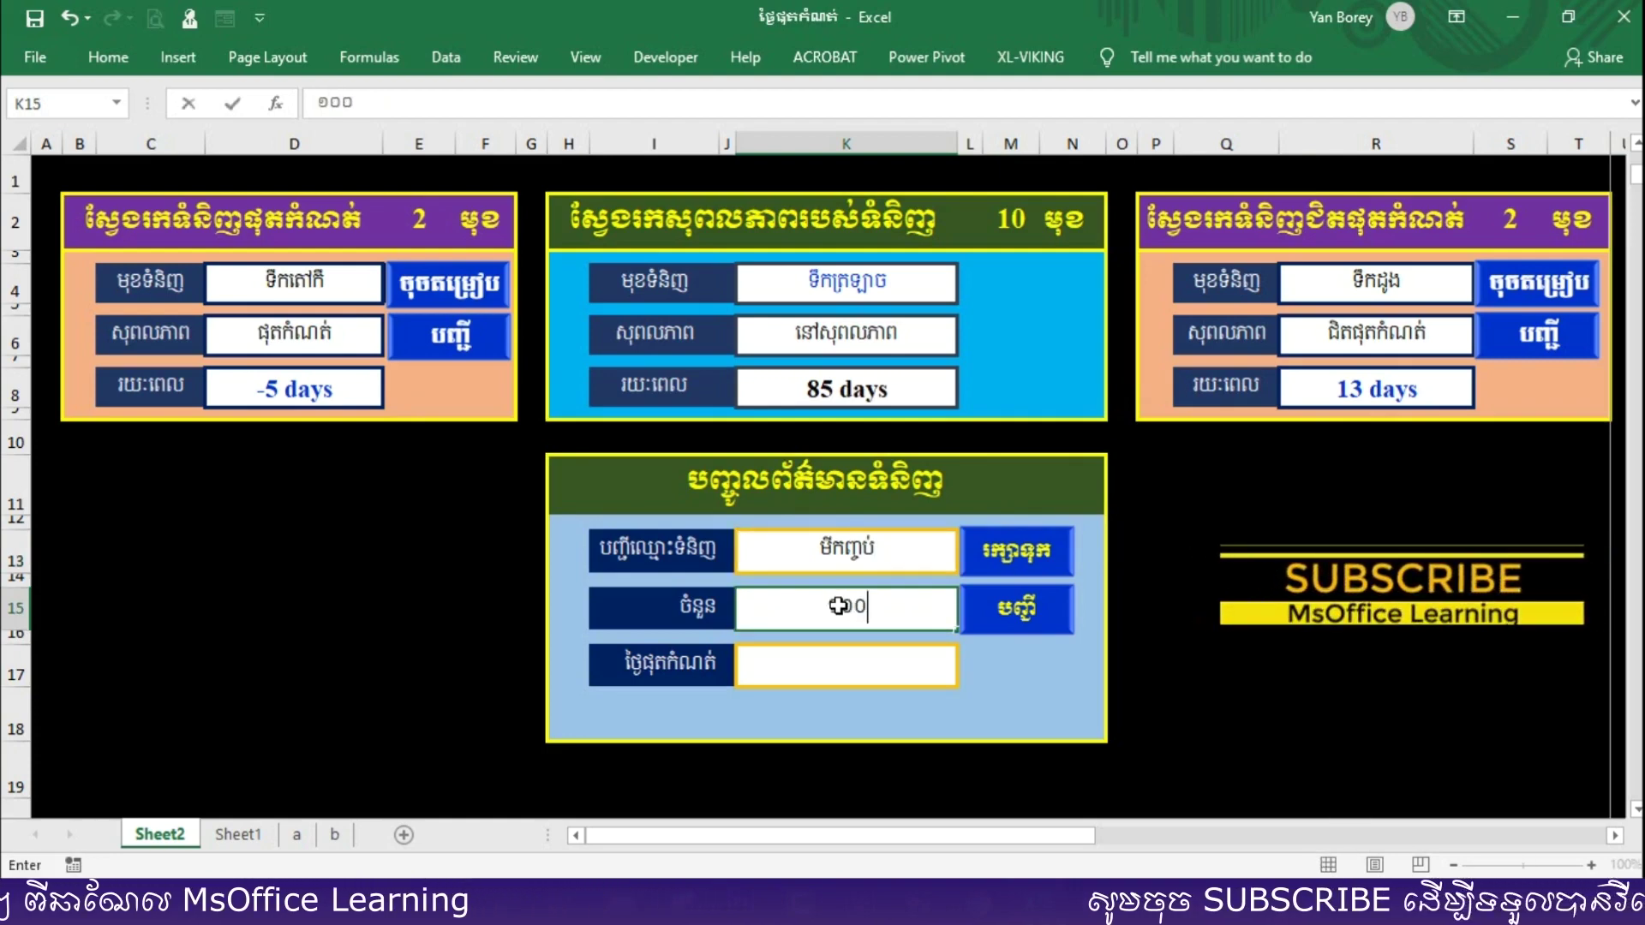
left_click(858, 677)
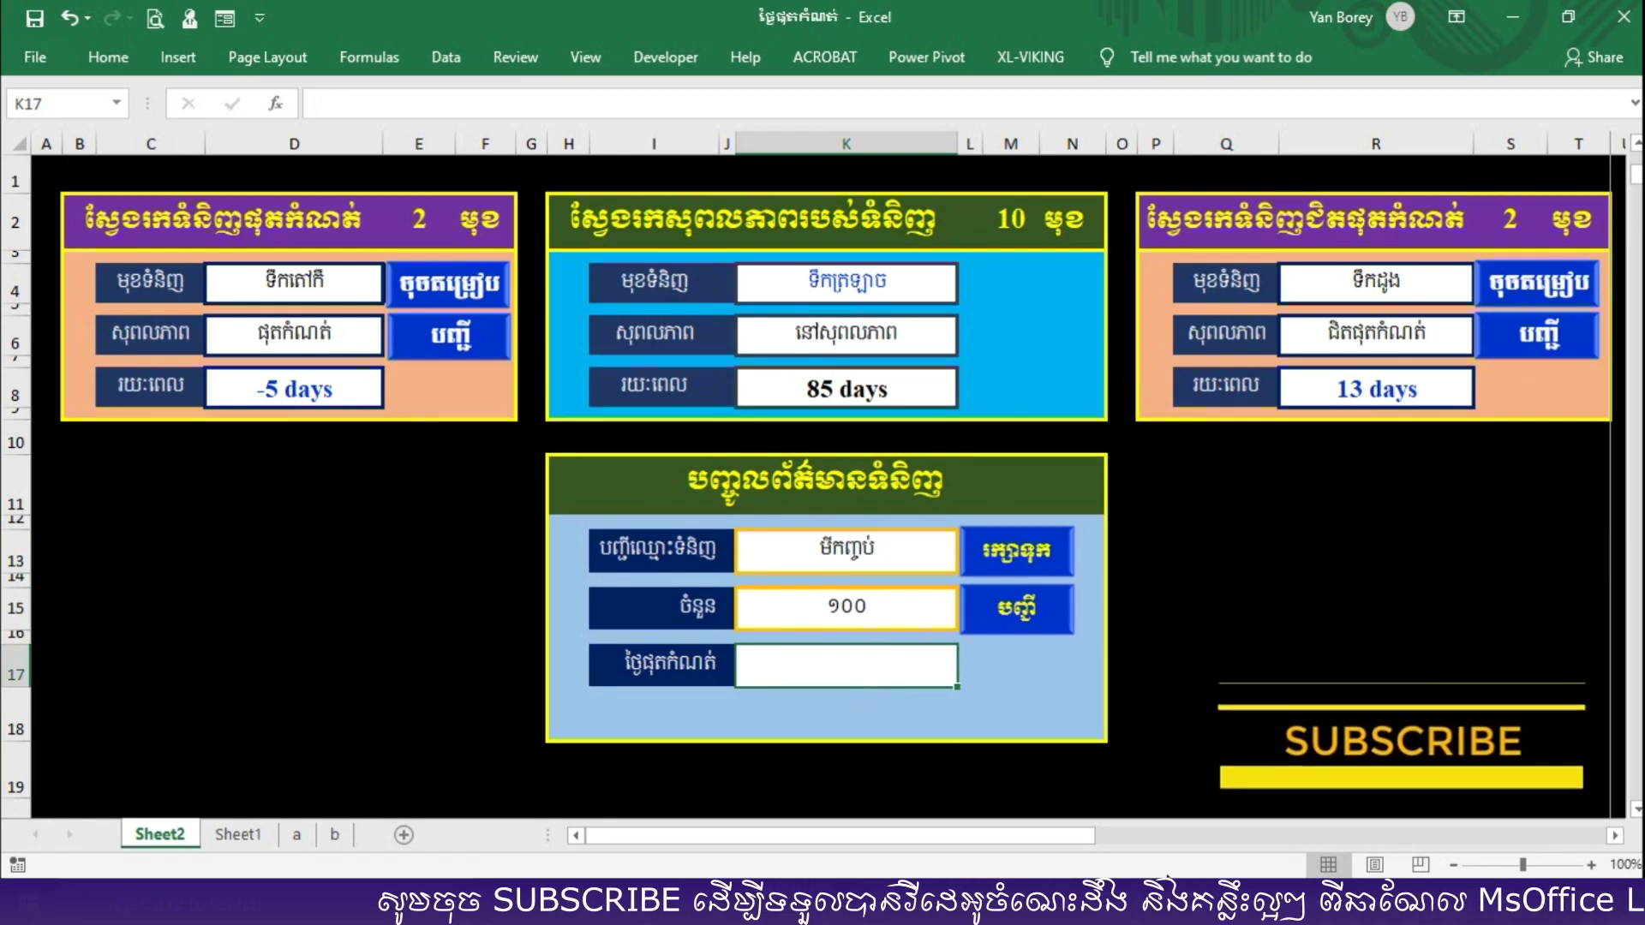
type("2")
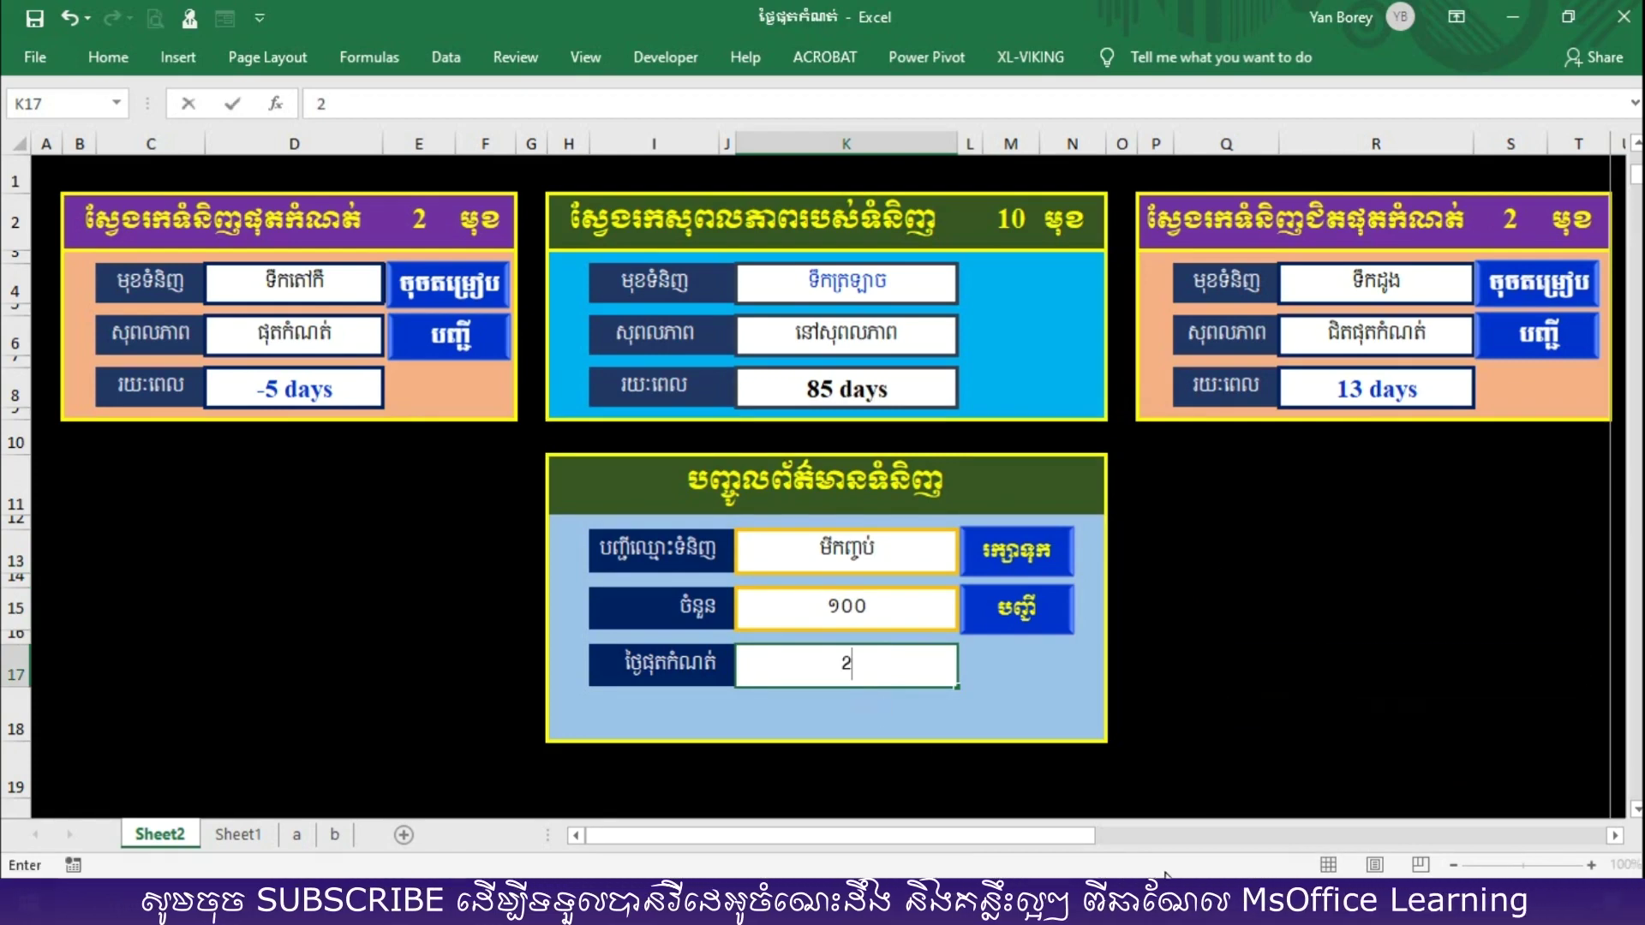
type("8-2")
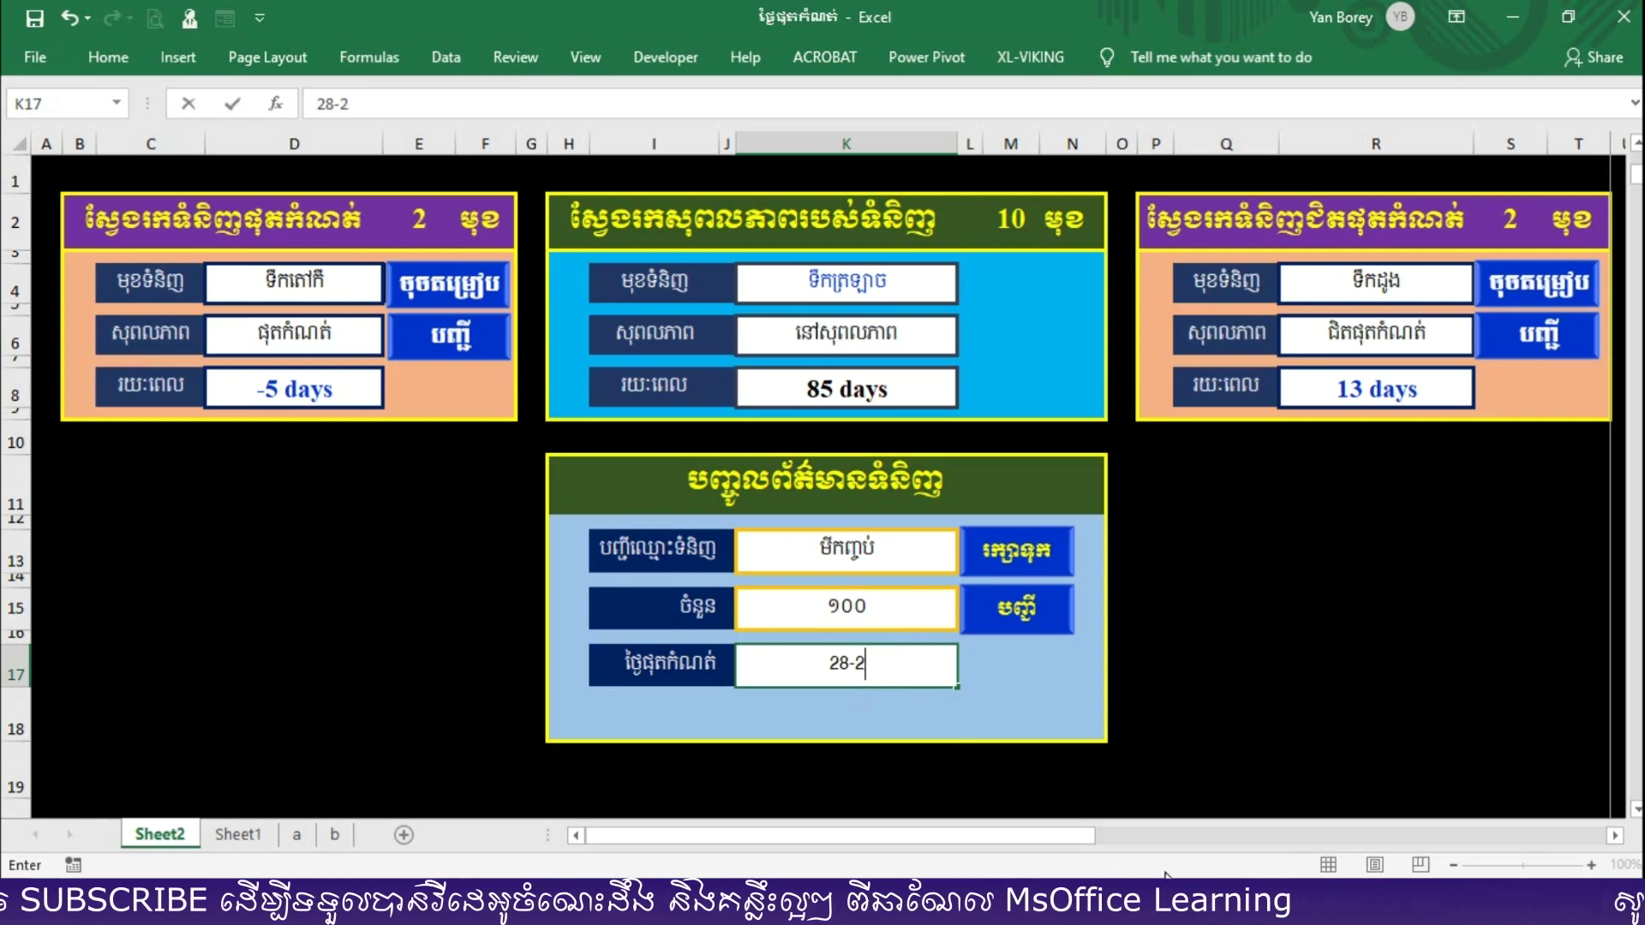
type("-2020")
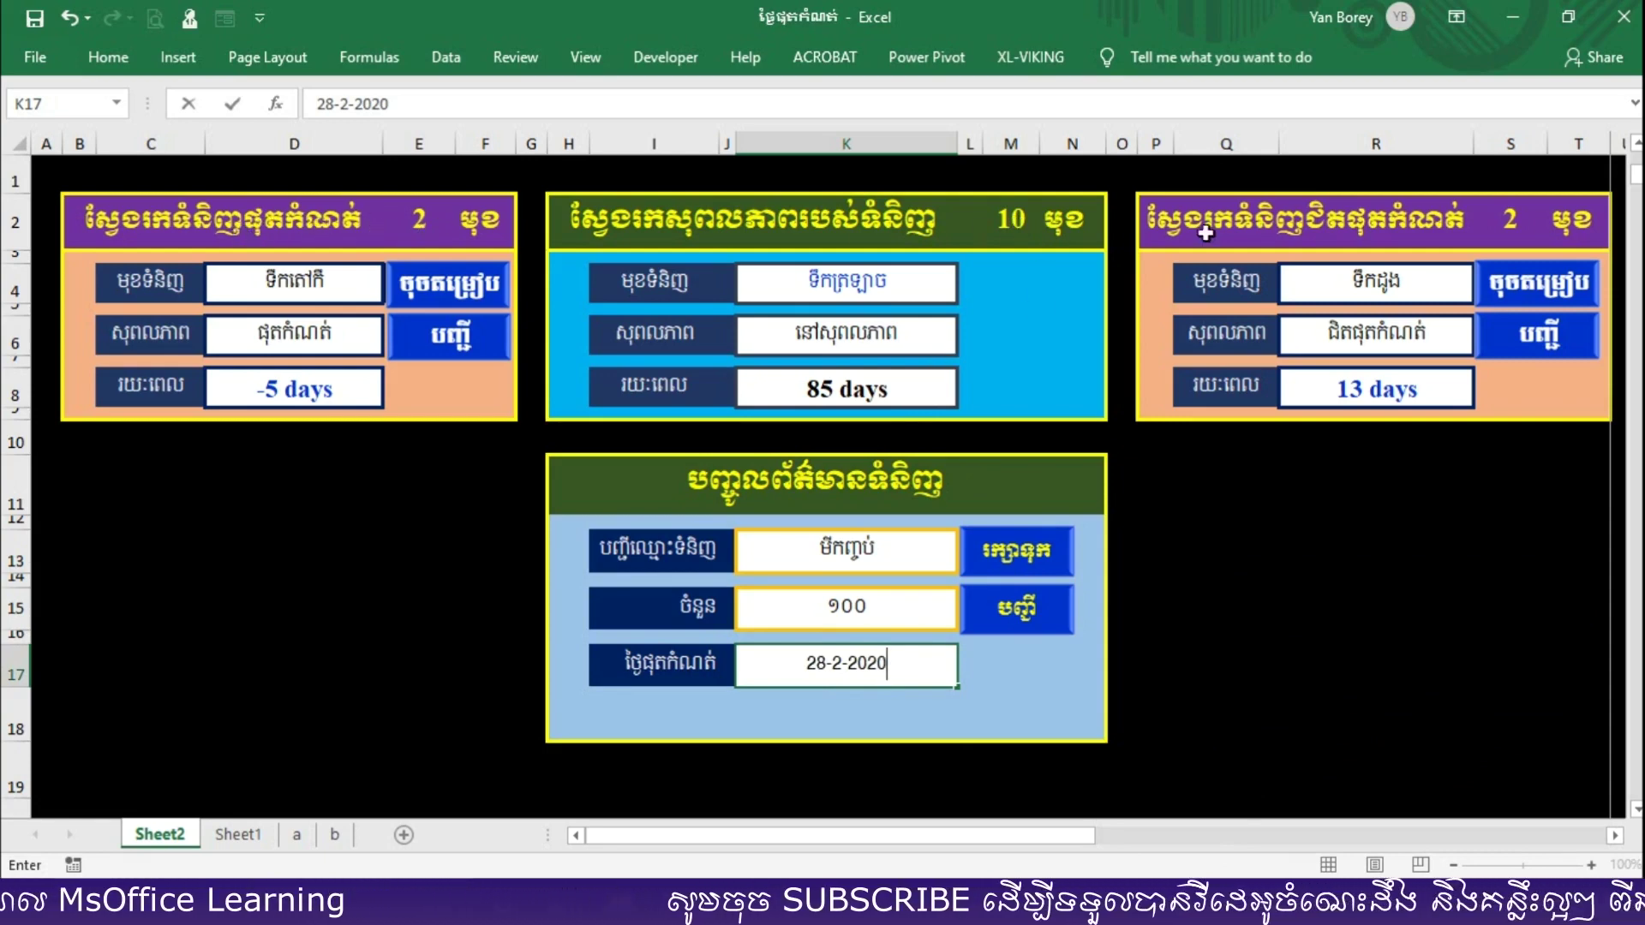
left_click(996, 548)
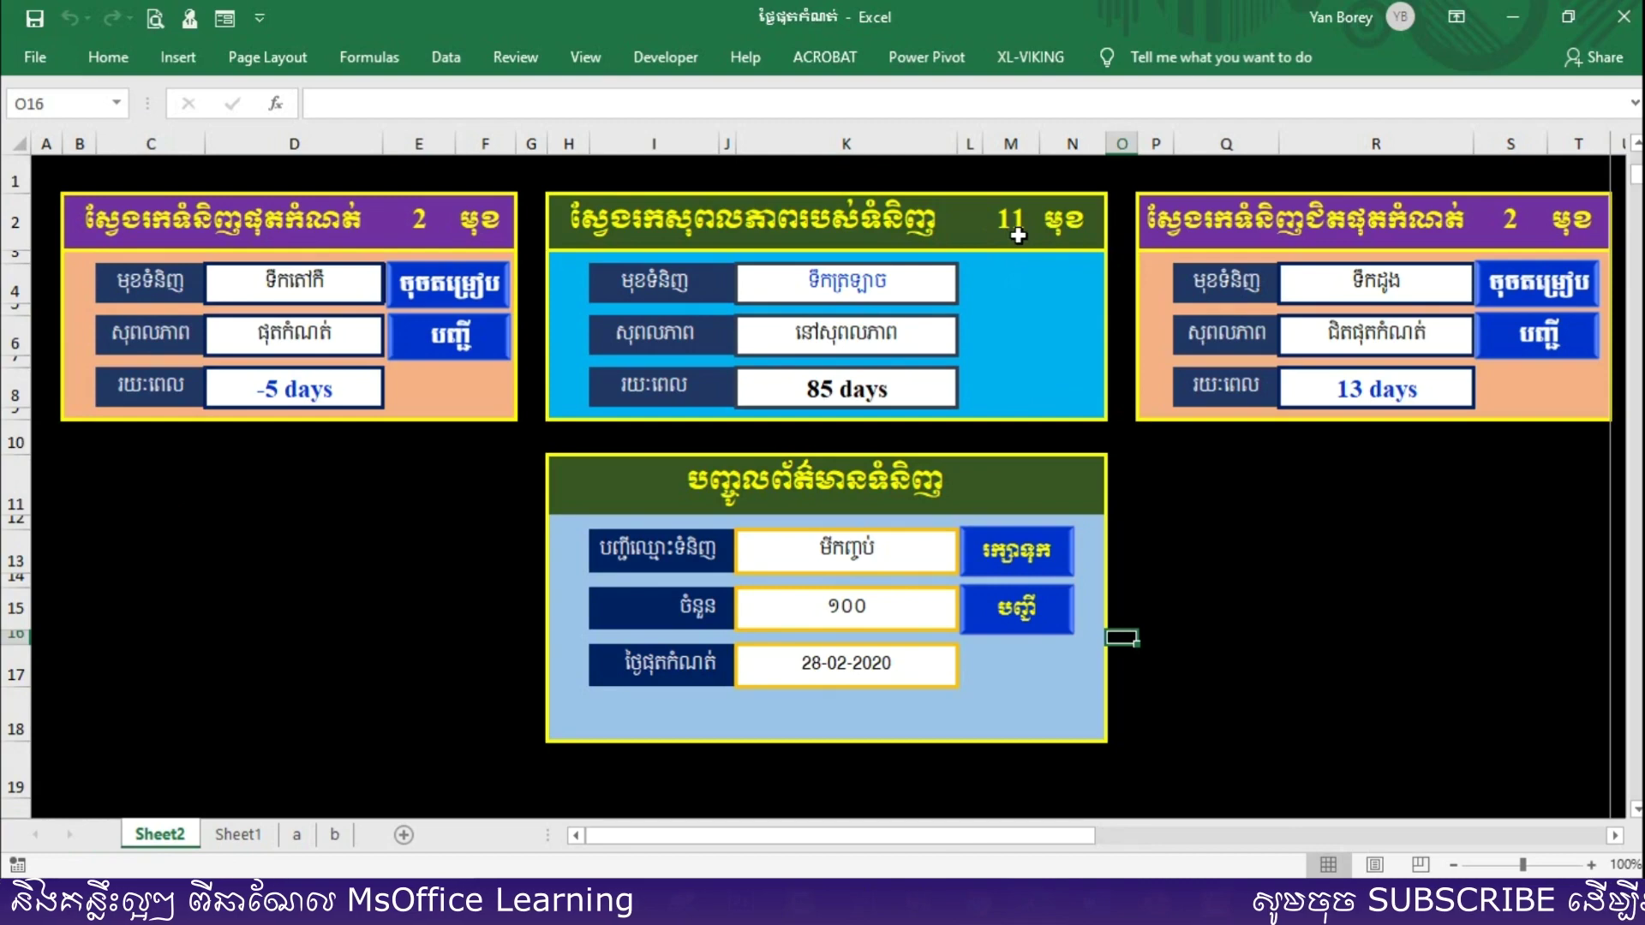
Refresh the dashboard counts and look up the new product, showing 18 days remaining
left_click(1567, 291)
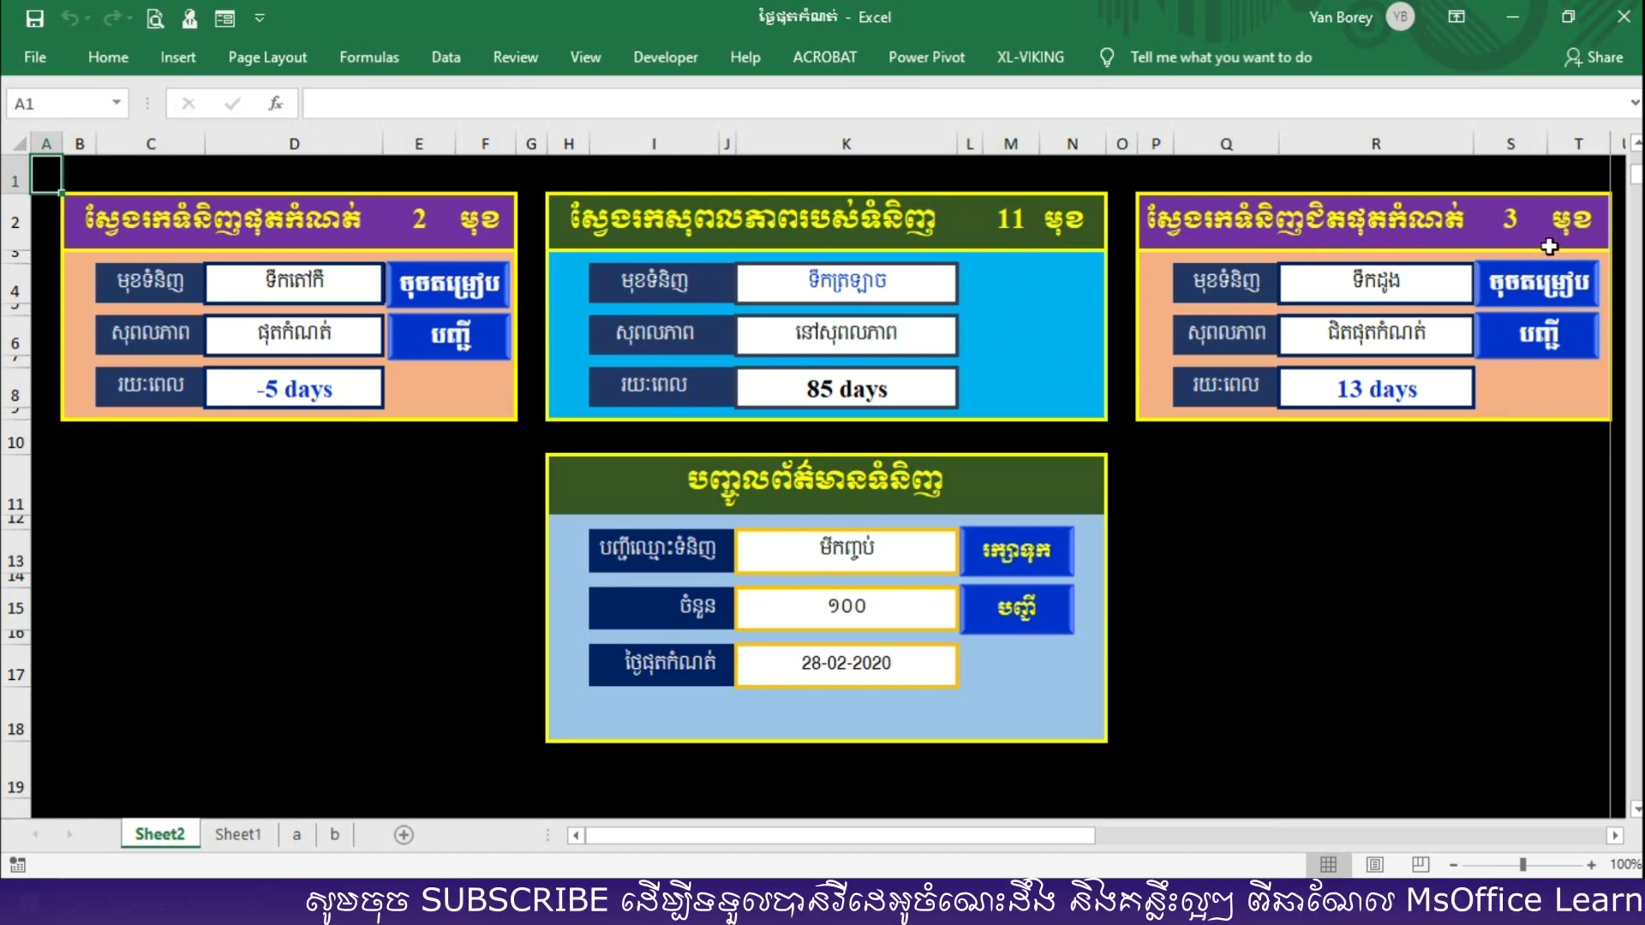
left_click(896, 282)
left_click(967, 291)
left_click_drag(957, 334, 960, 345)
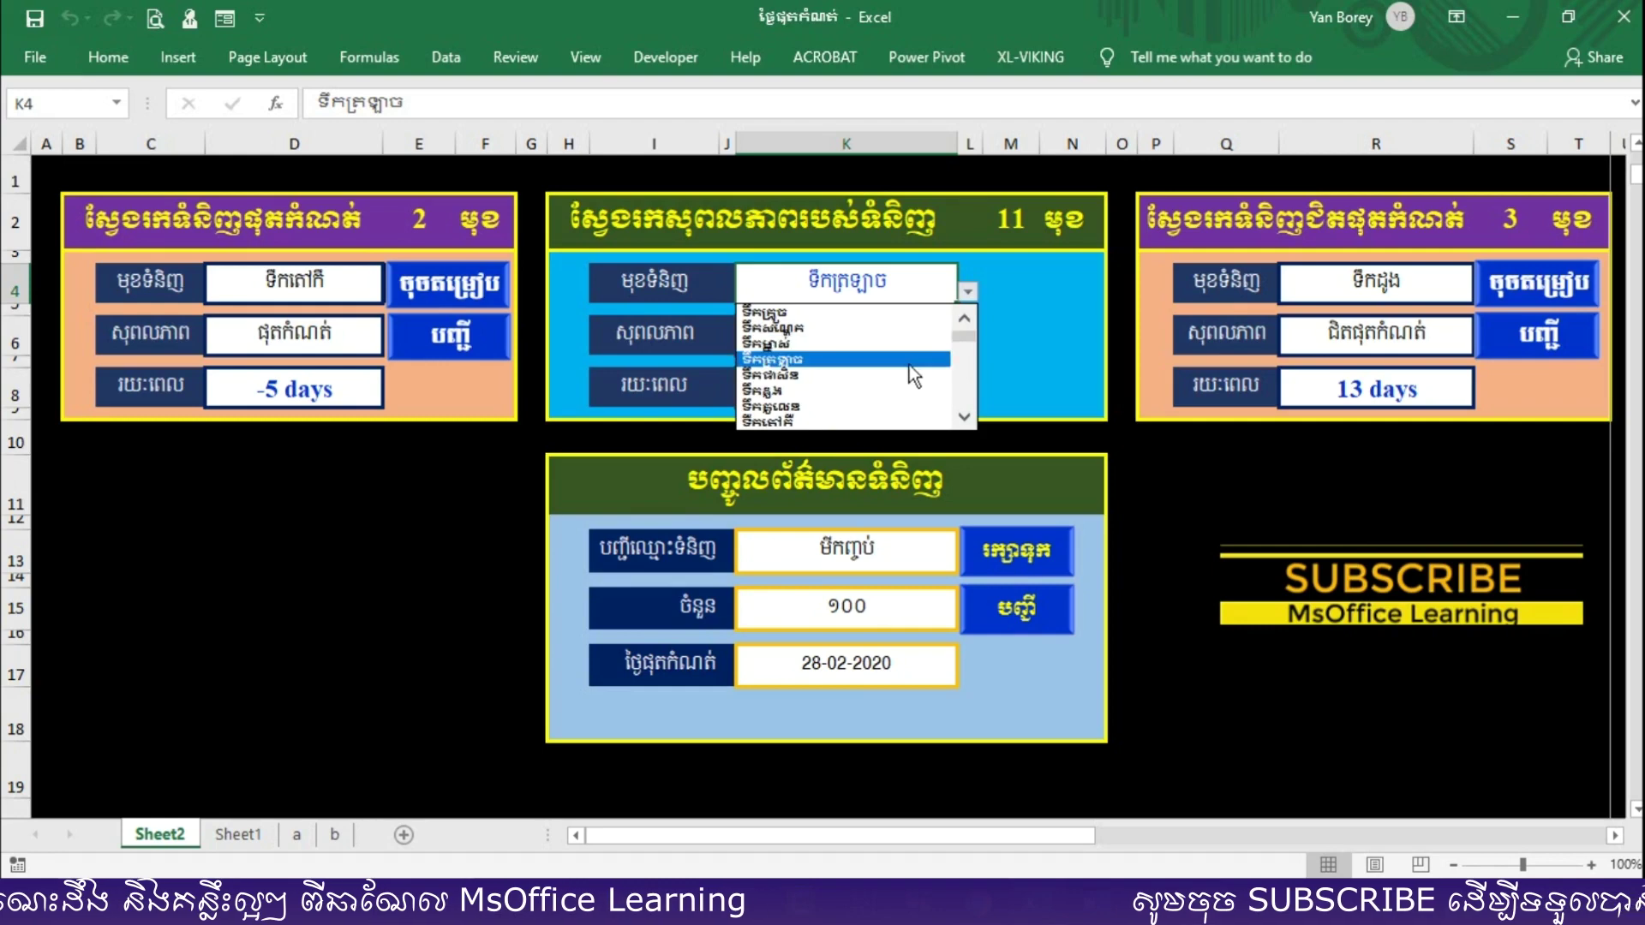
left_click(968, 360)
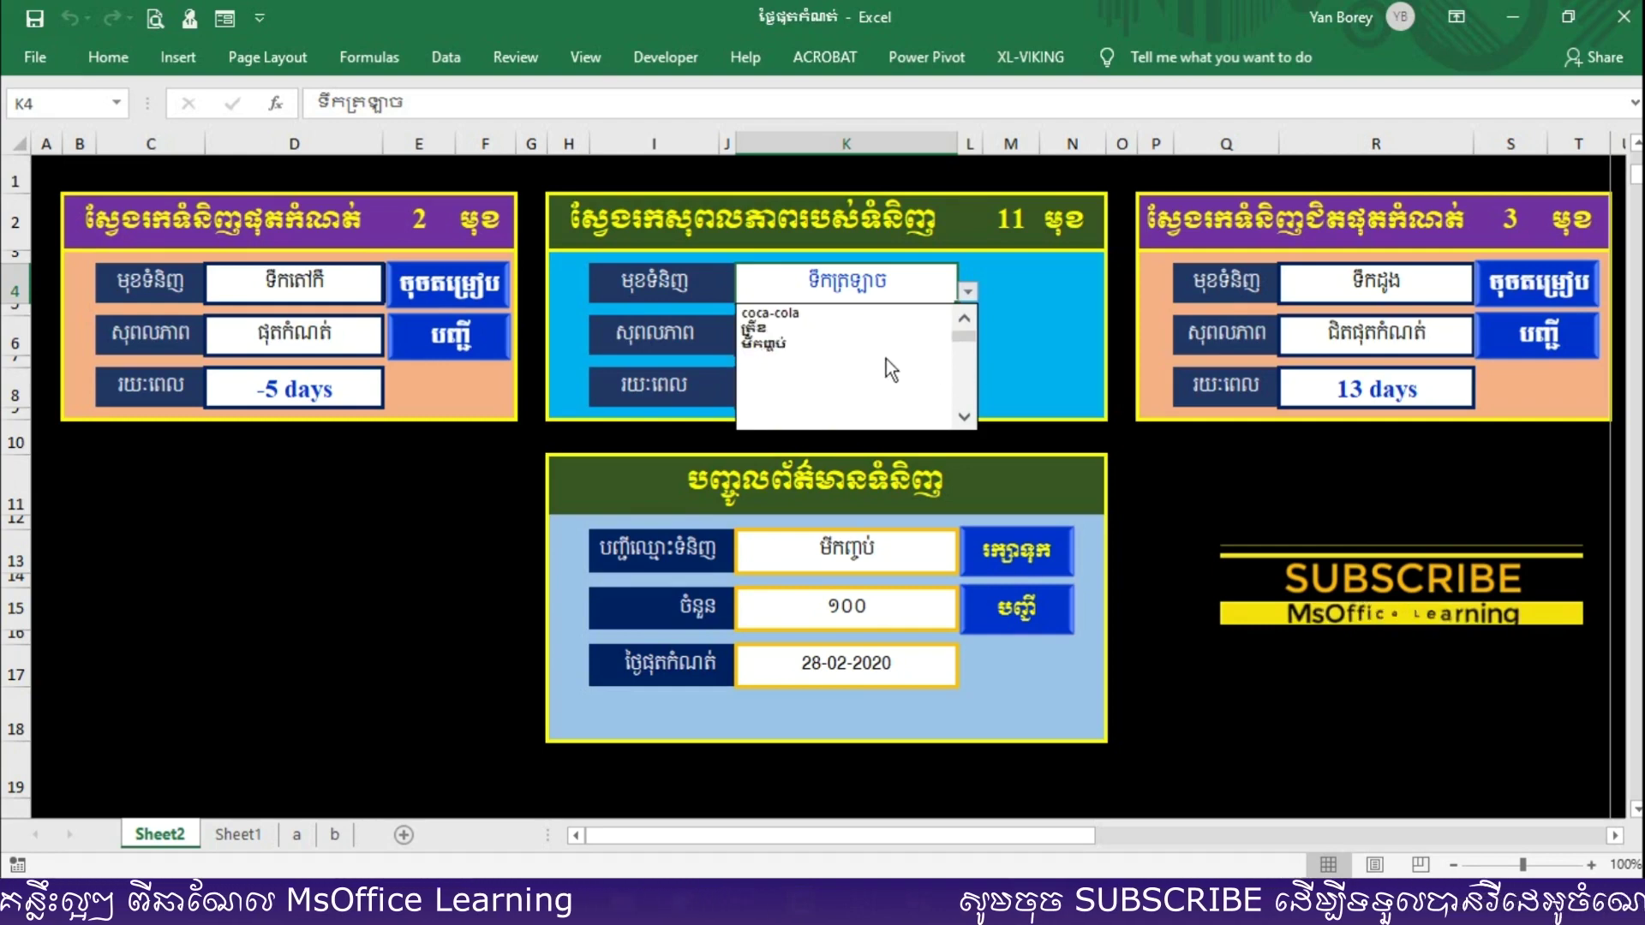
left_click(759, 342)
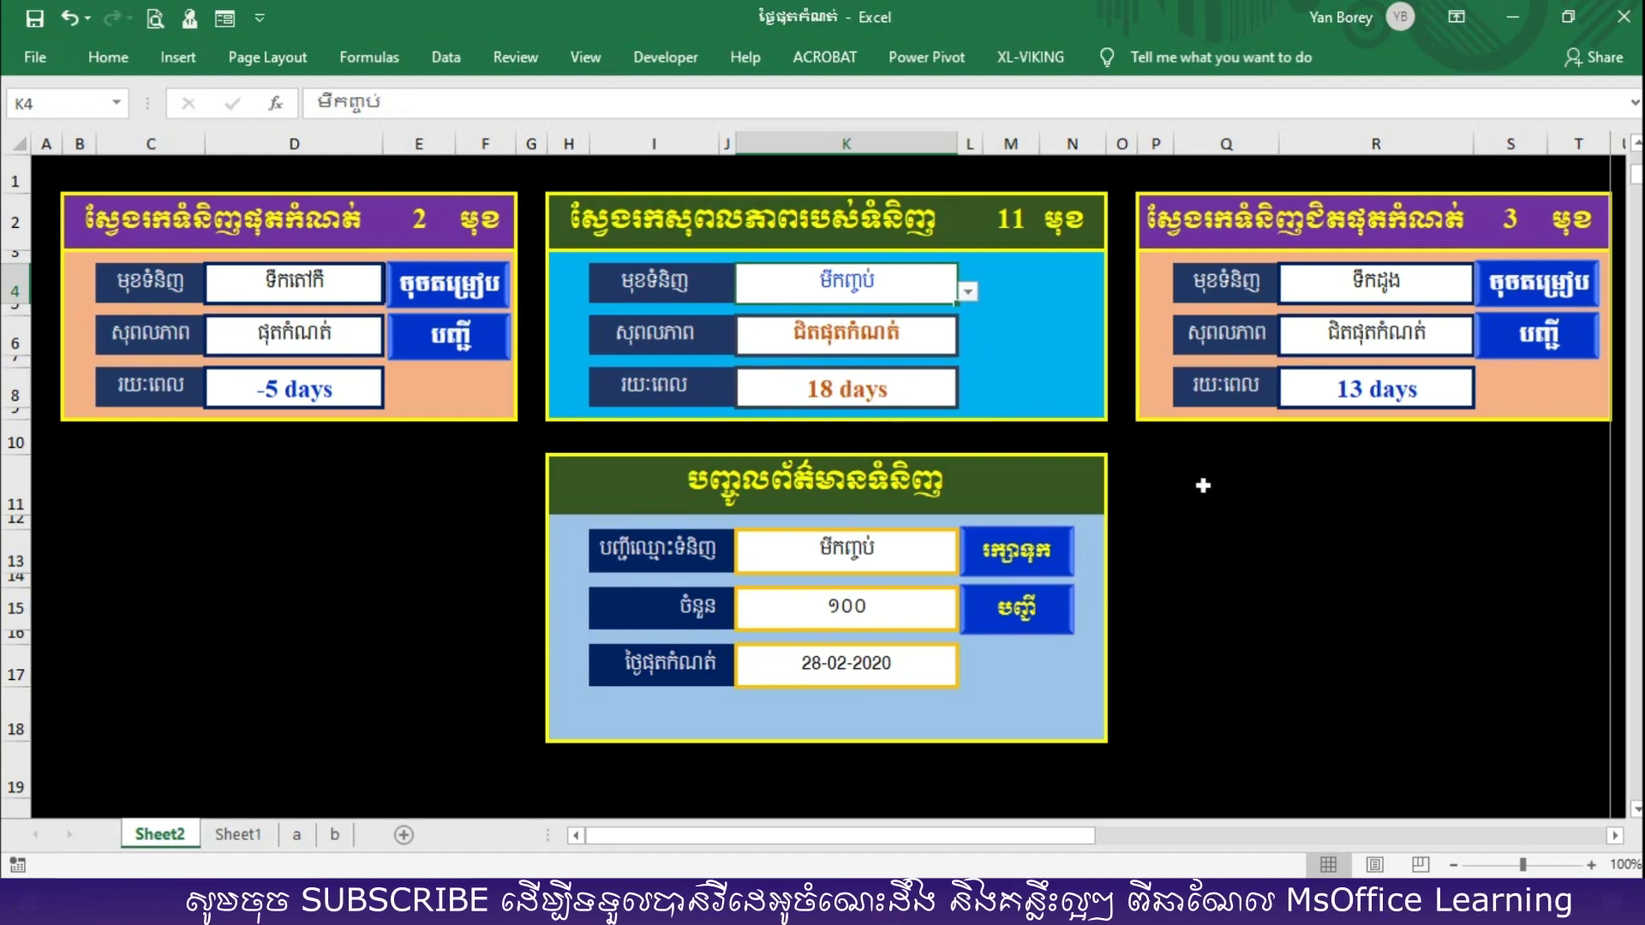
left_click(1055, 688)
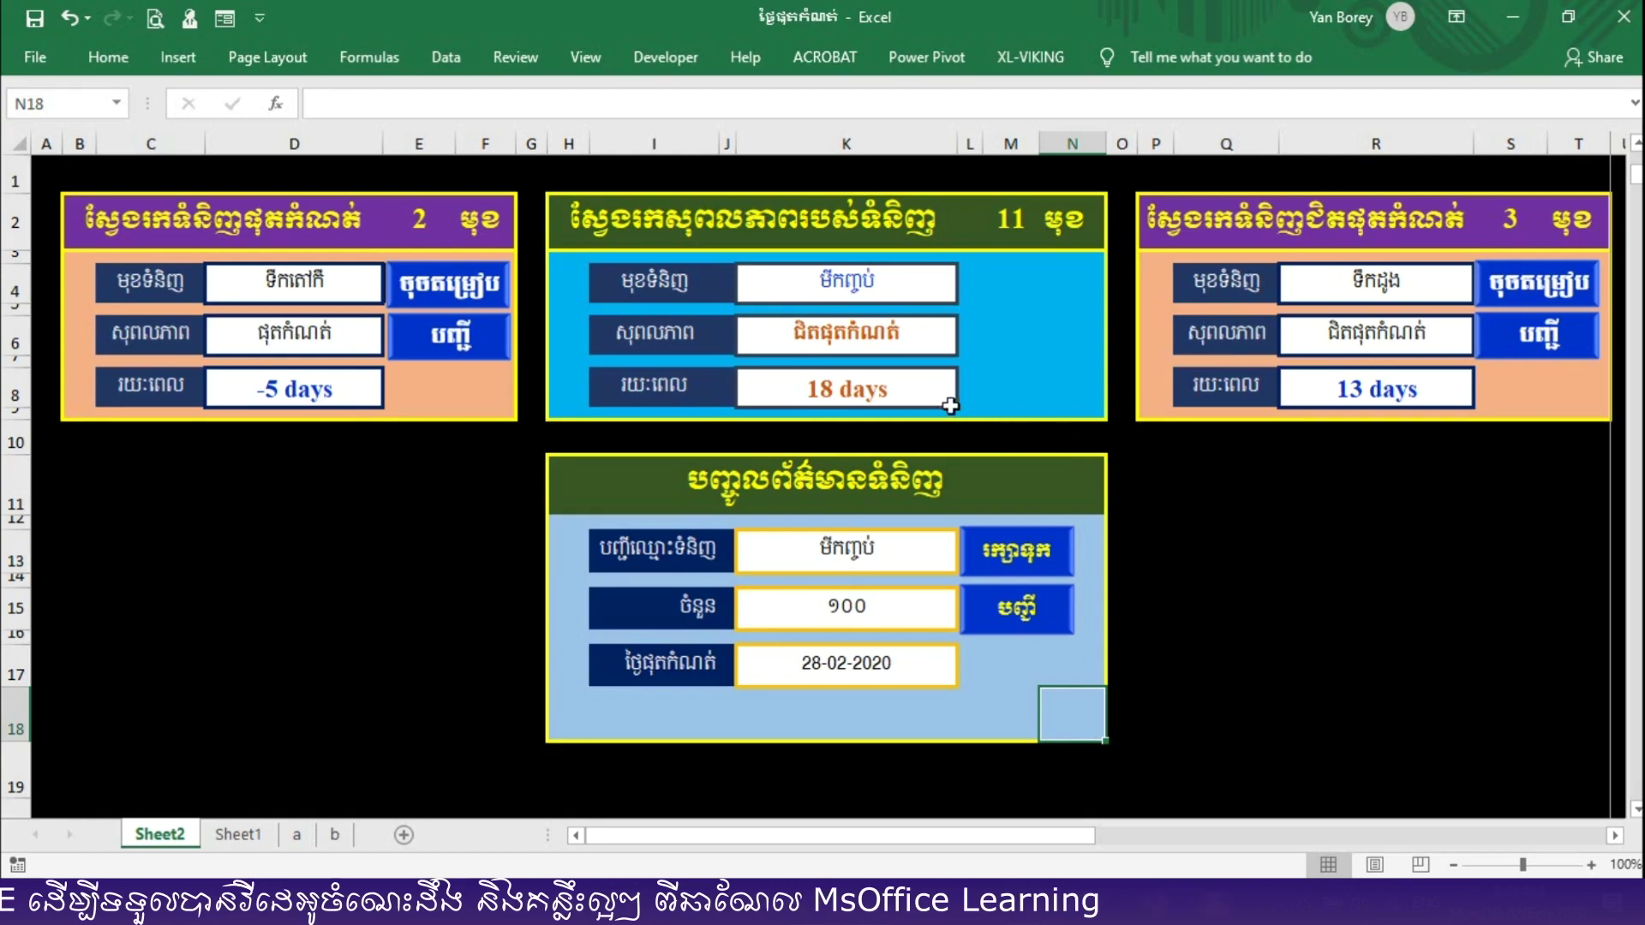
Clear the entry form and view the full product list sheet
left_click(867, 553)
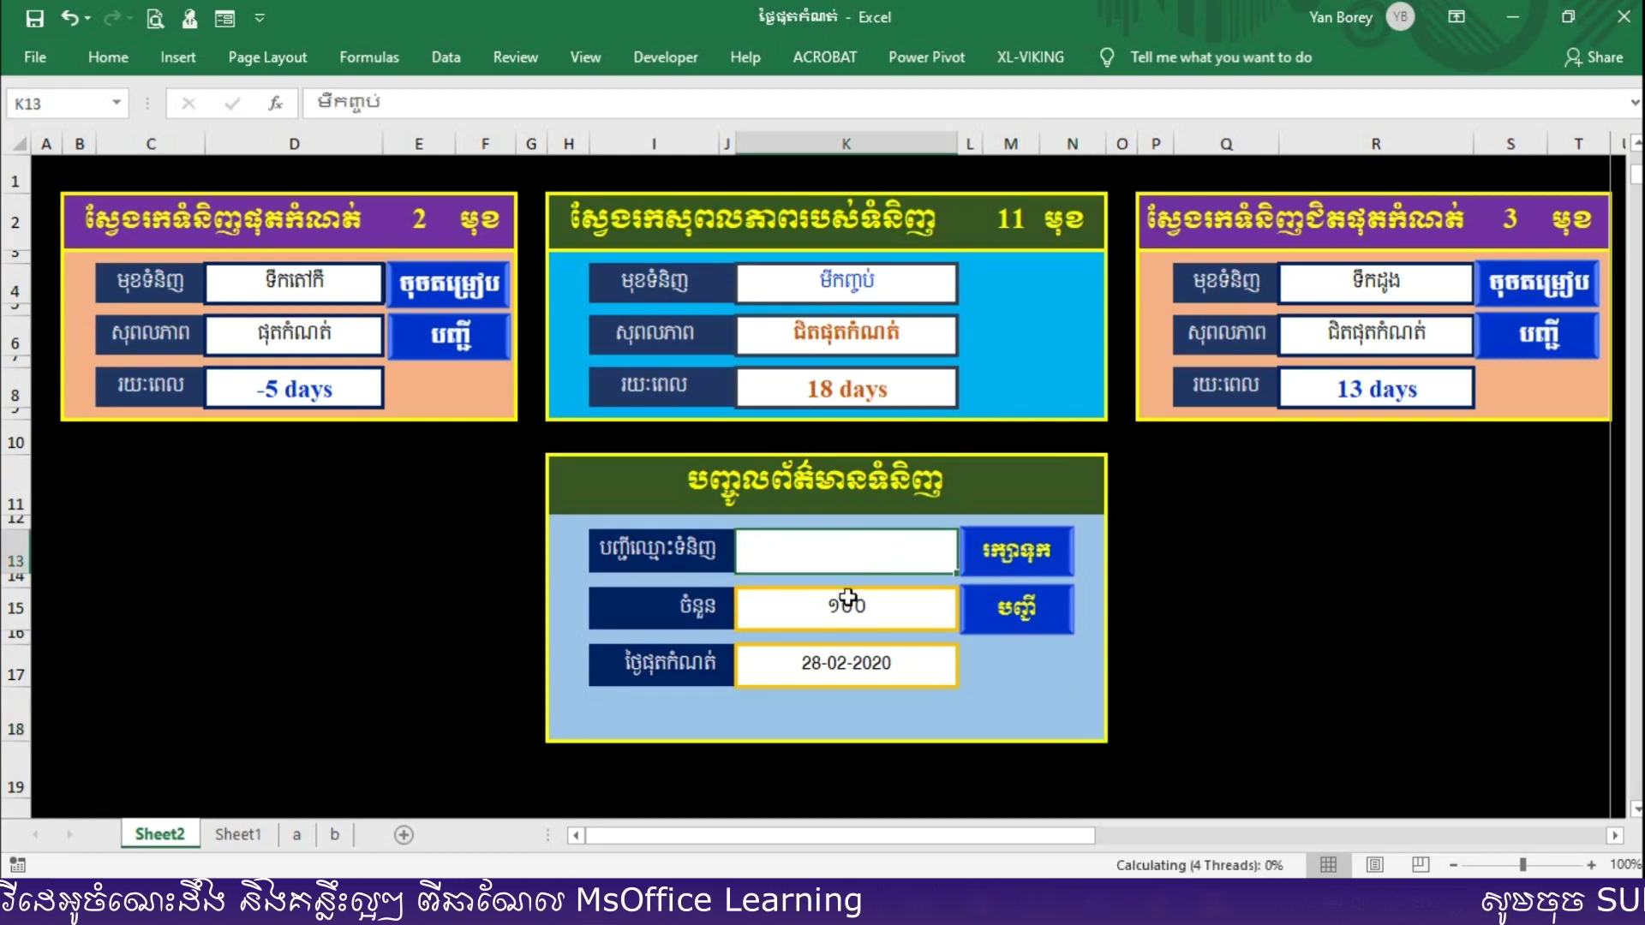
left_click(1014, 695)
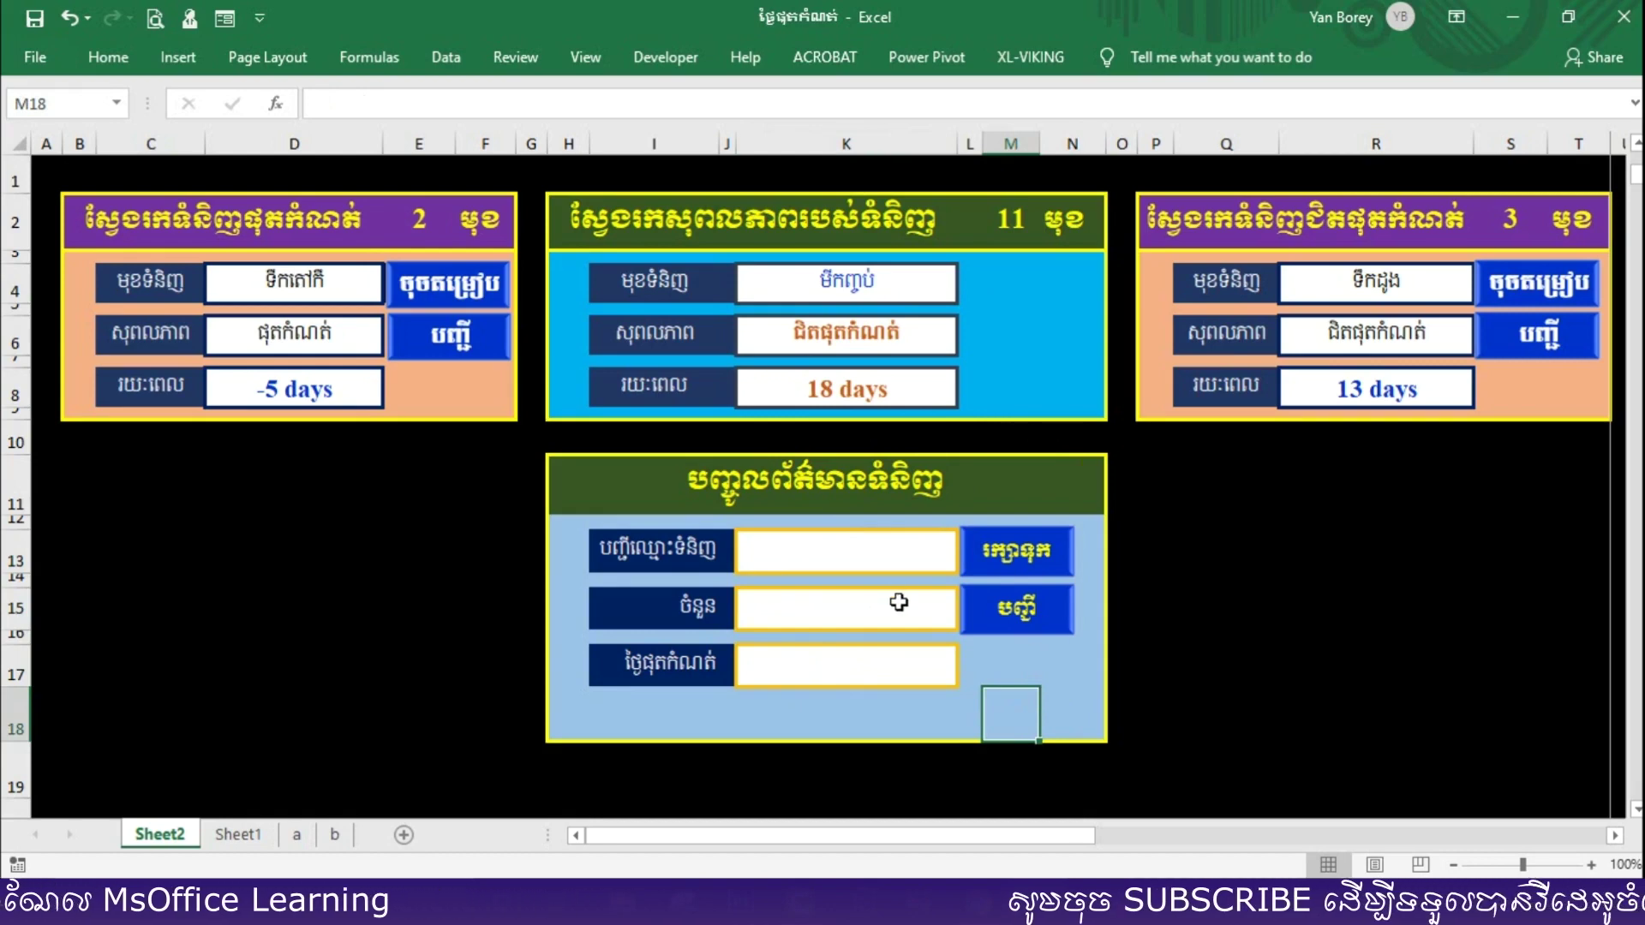
left_click(1016, 615)
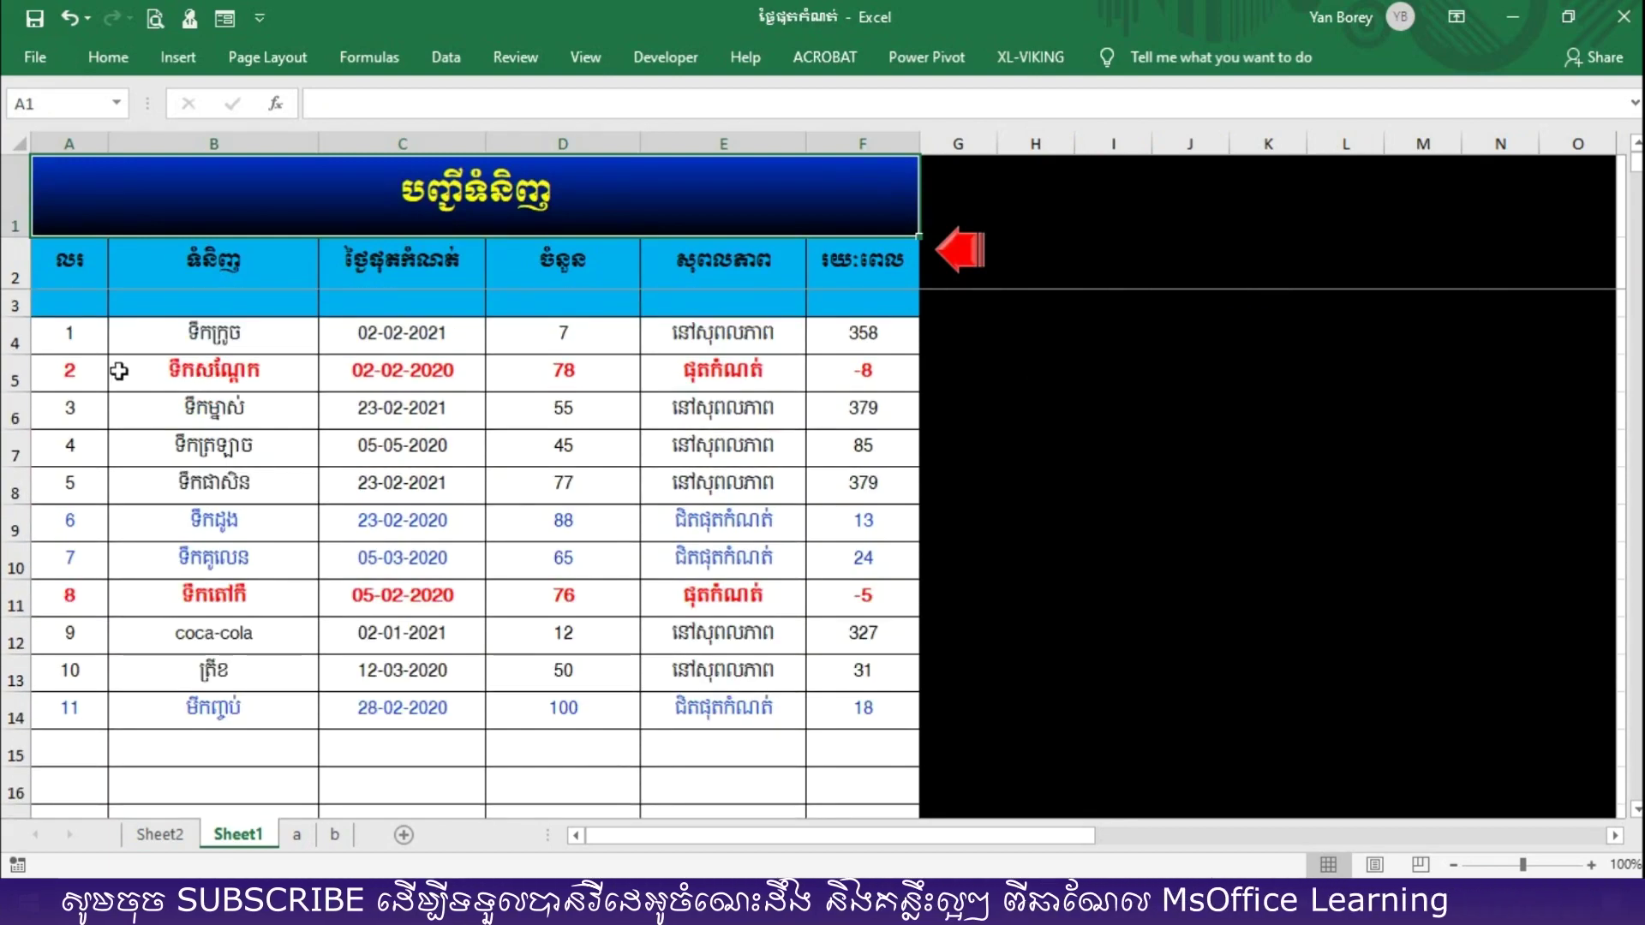
left_click_drag(103, 370, 826, 369)
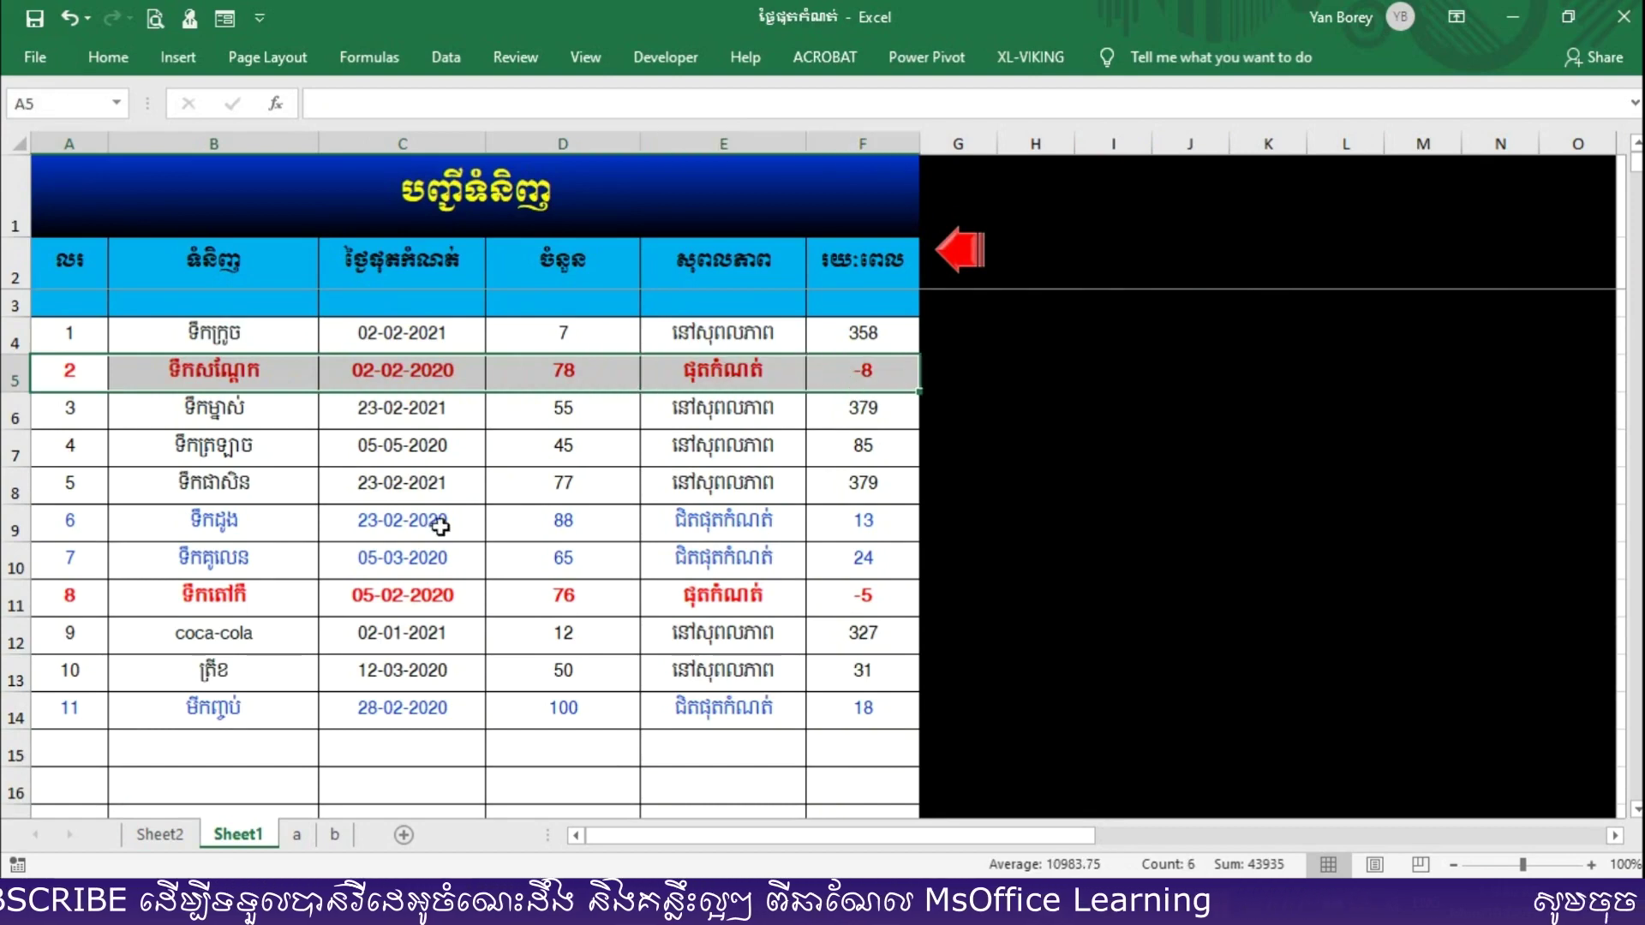
left_click_drag(84, 520, 844, 556)
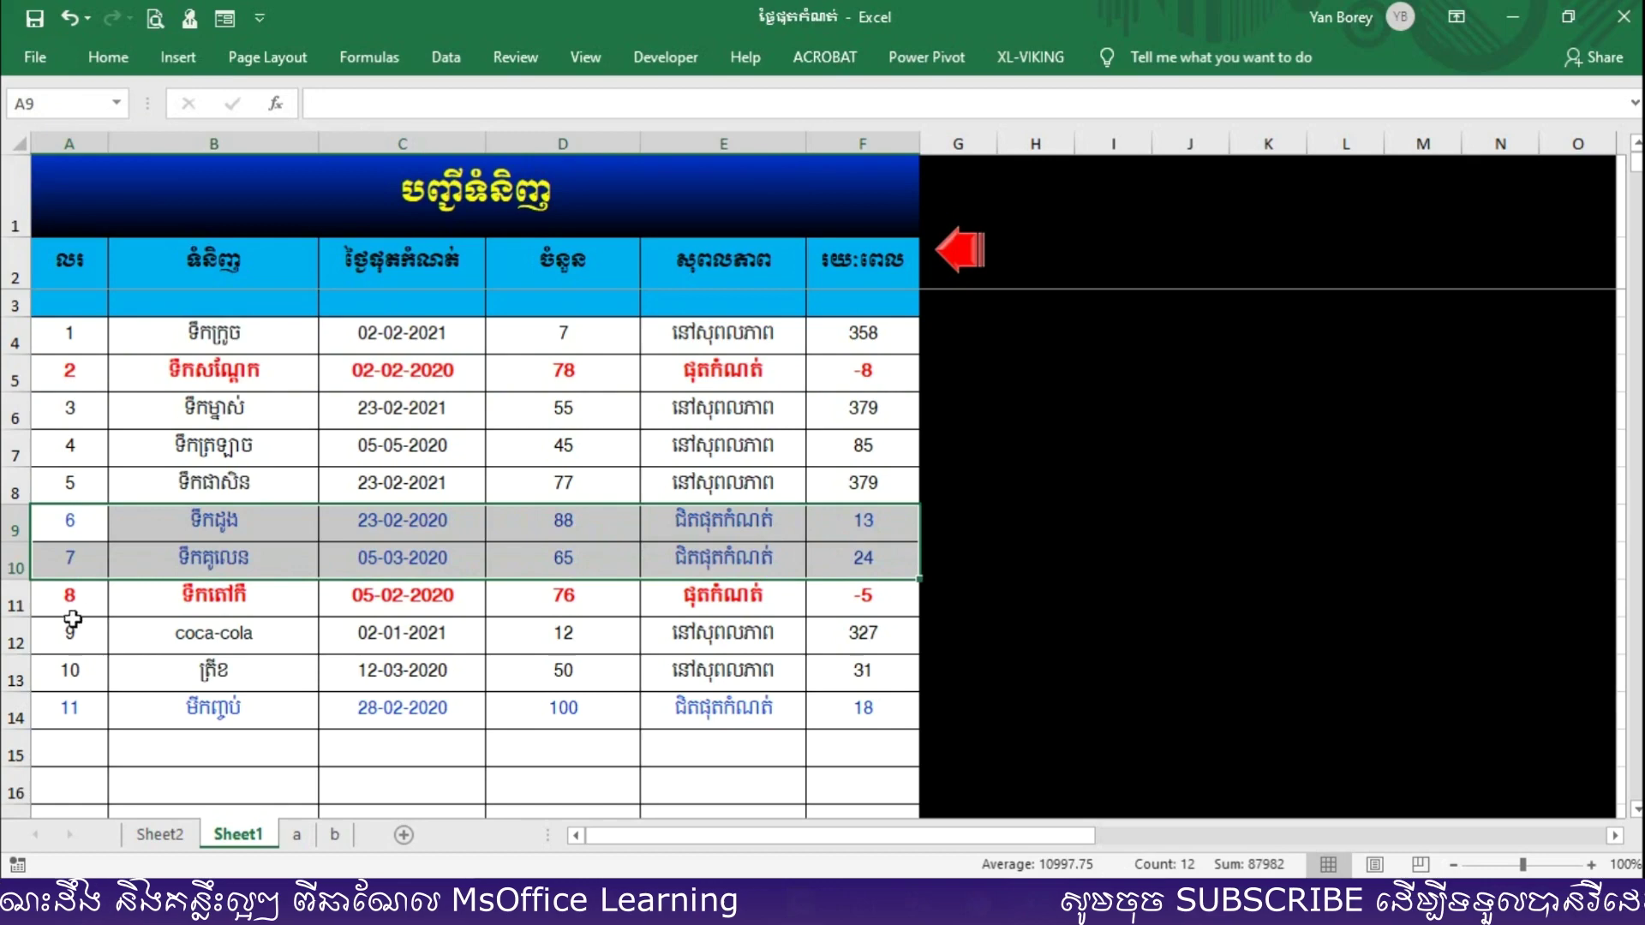
mouse_move(62, 632)
left_mouse_down()
mouse_move(480, 671)
mouse_move(869, 667)
left_mouse_up()
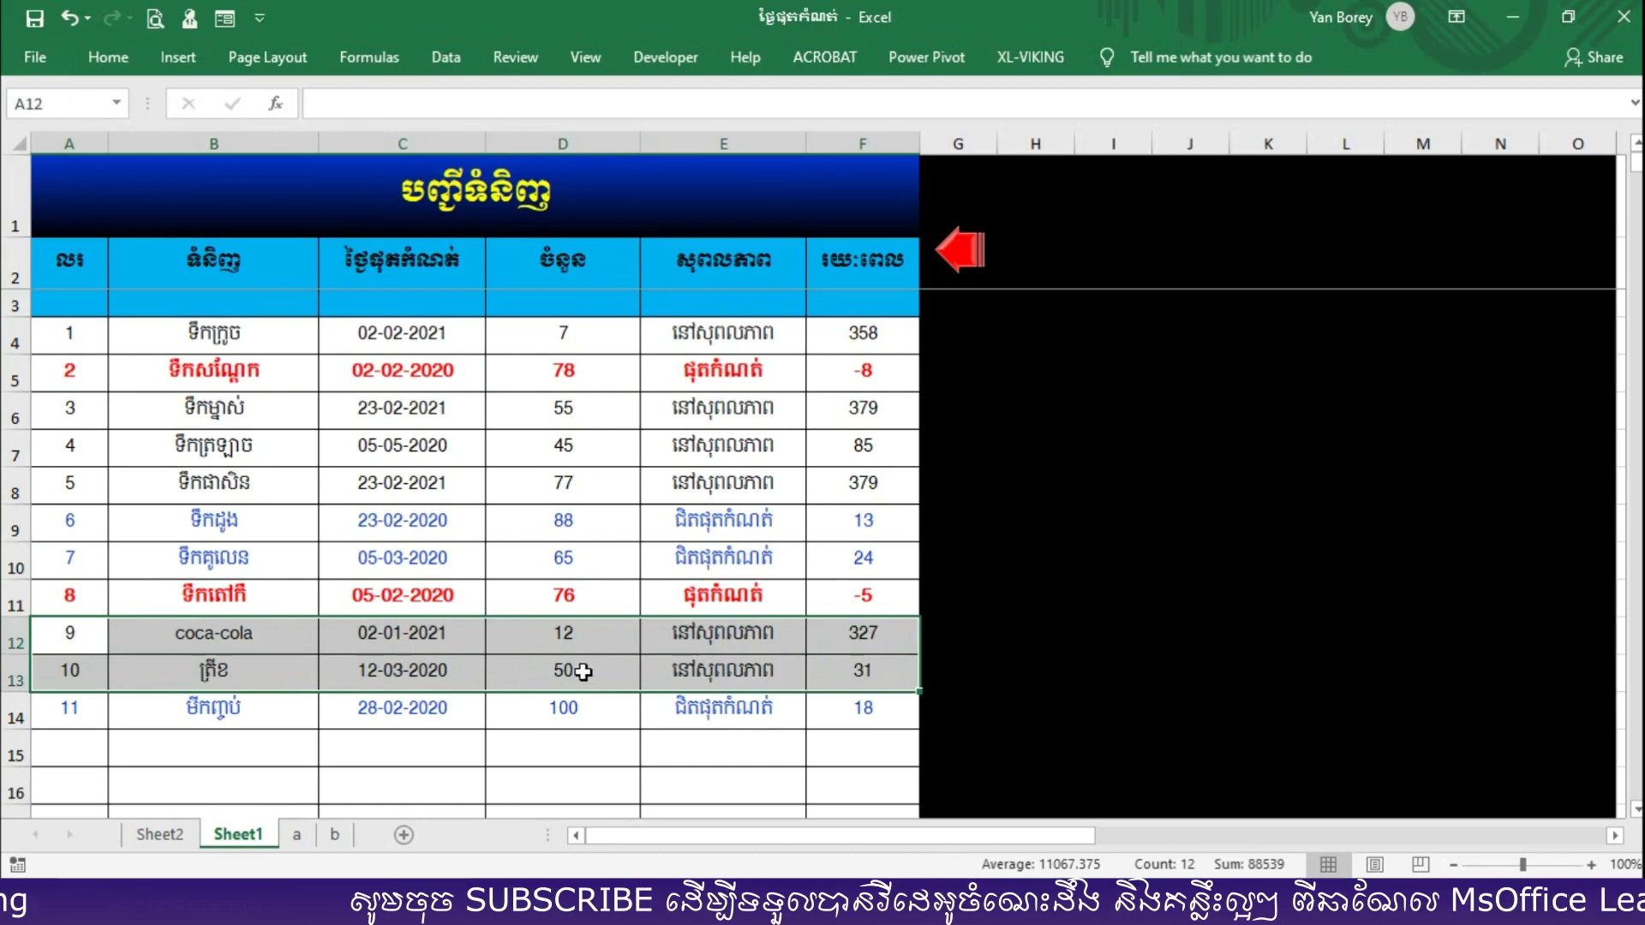
left_click(480, 758)
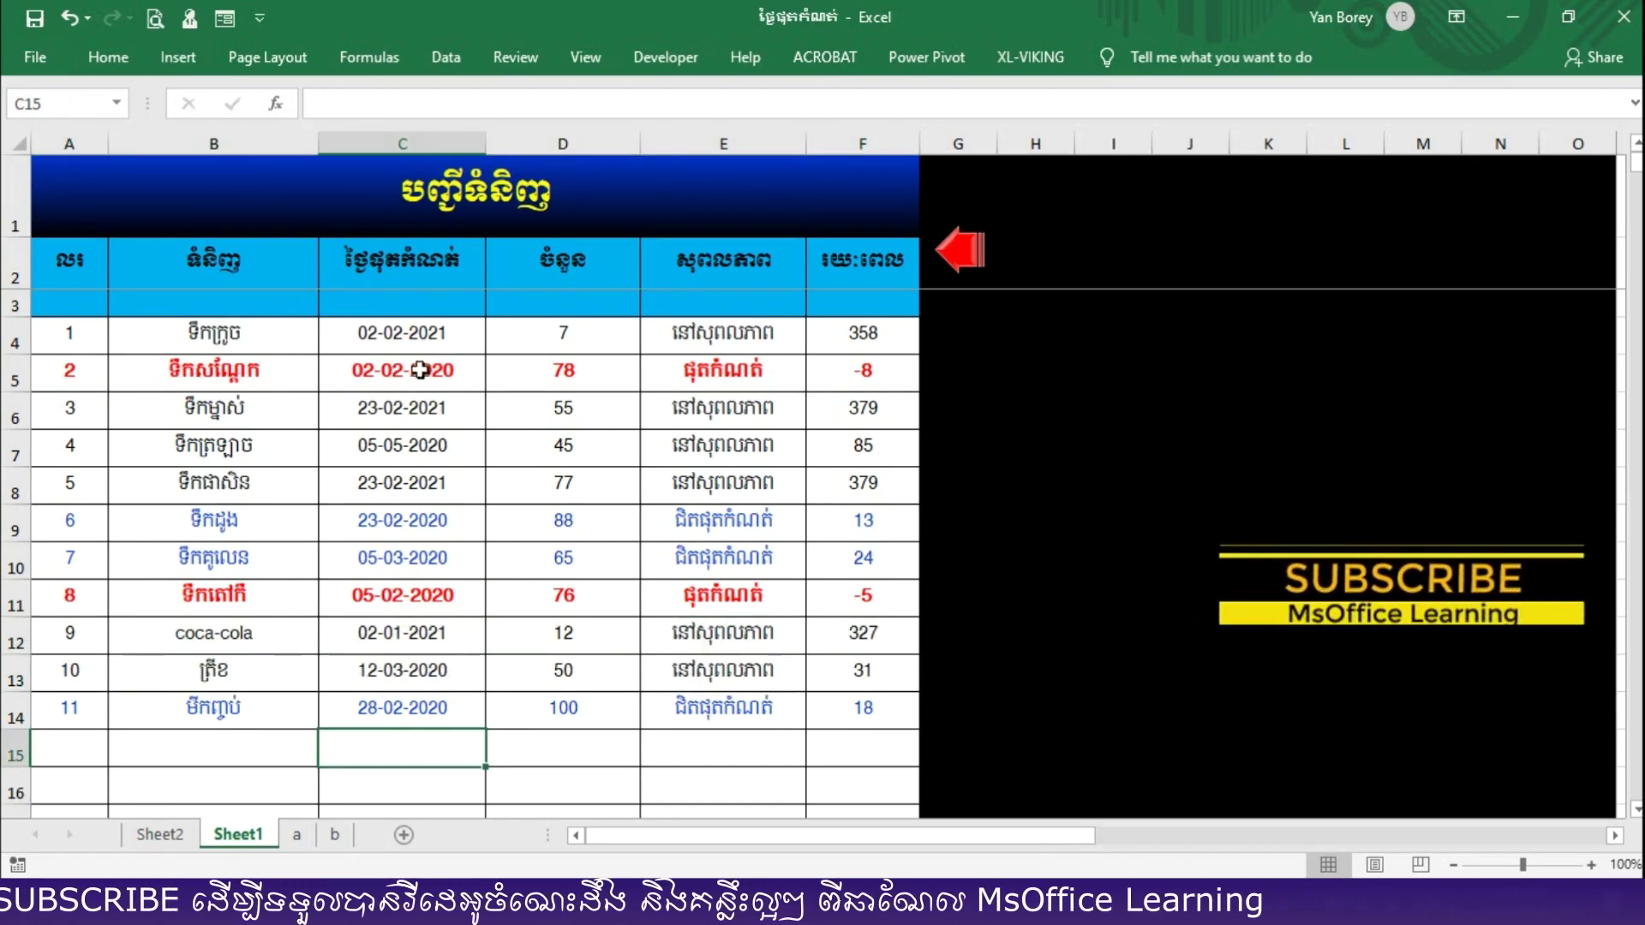
left_click(974, 274)
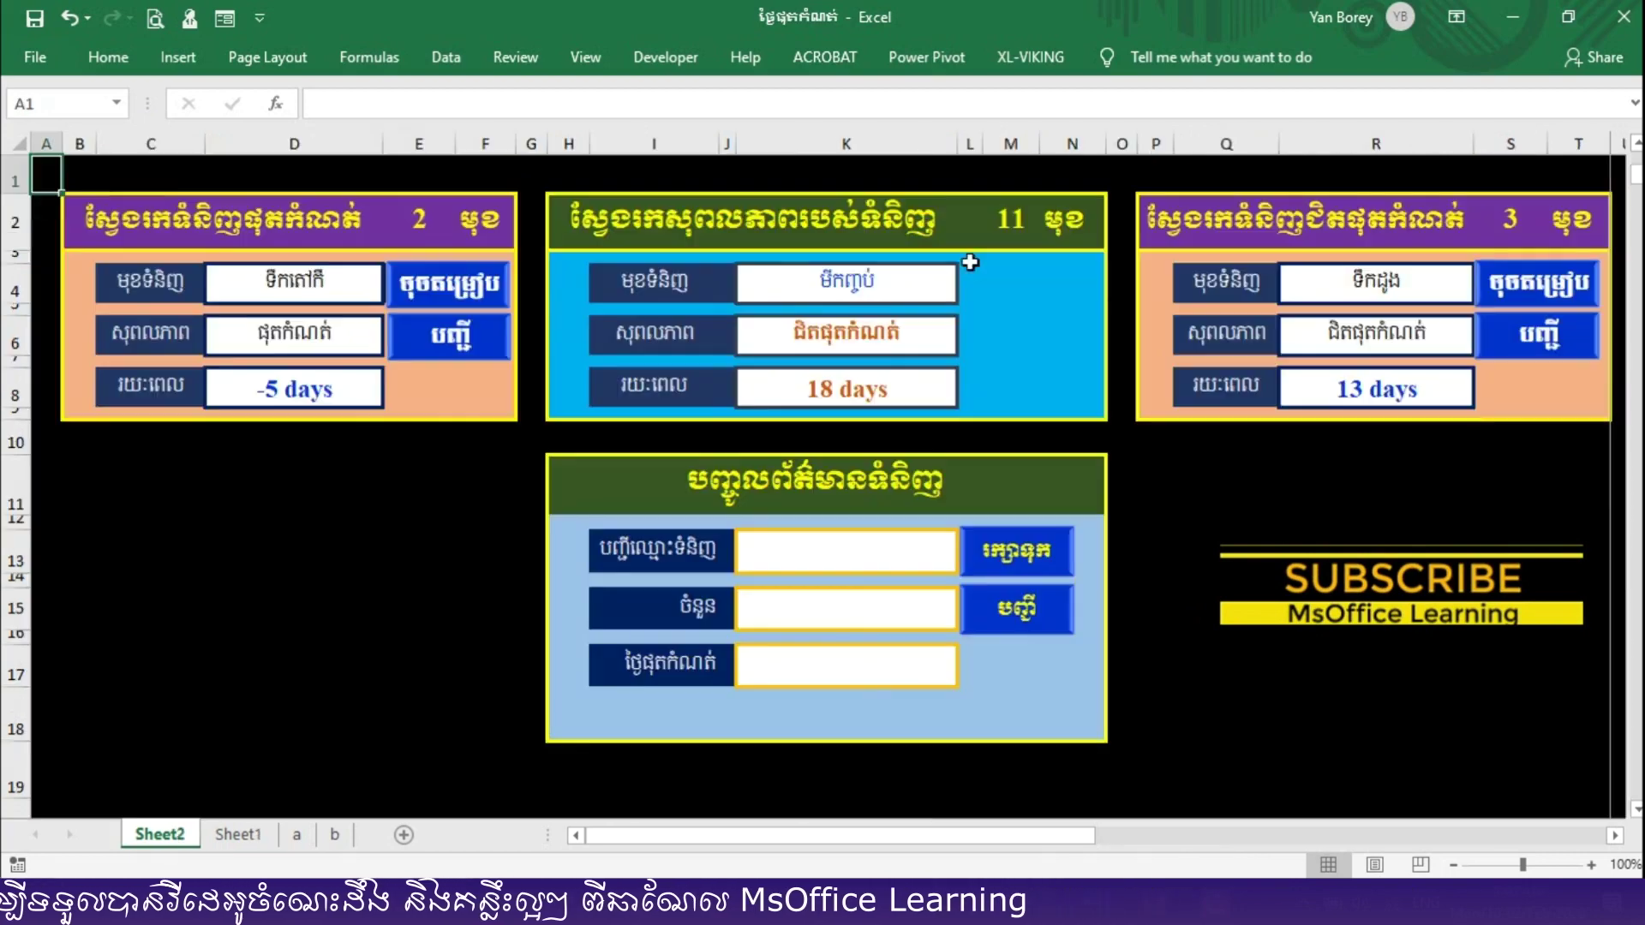
left_click(480, 300)
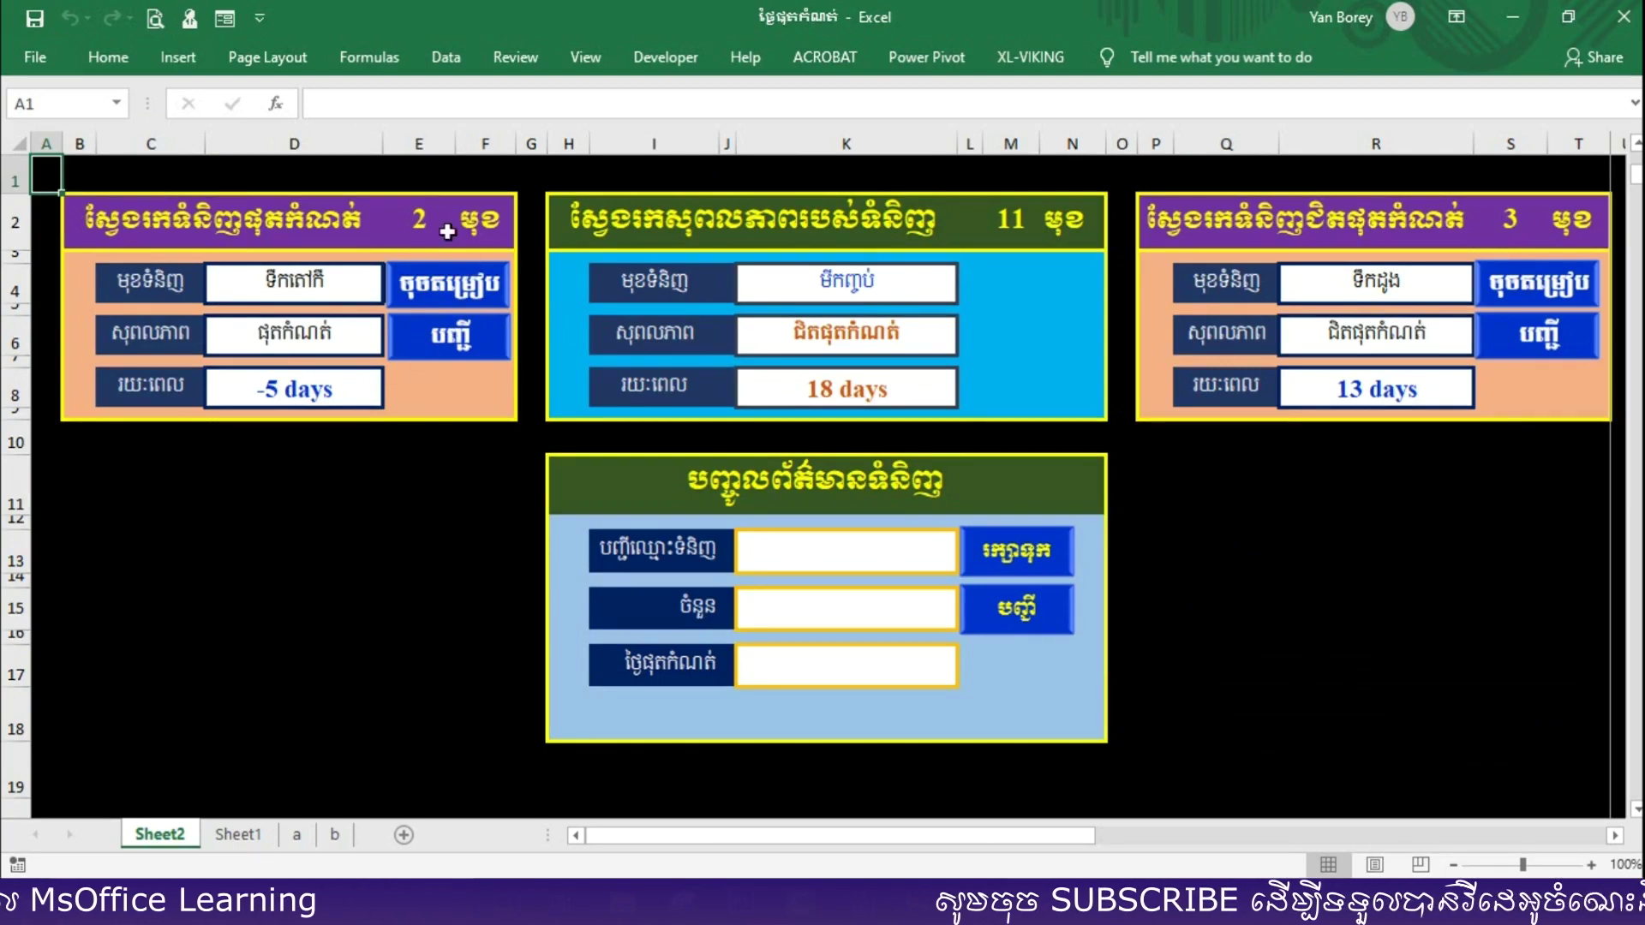
left_click(447, 337)
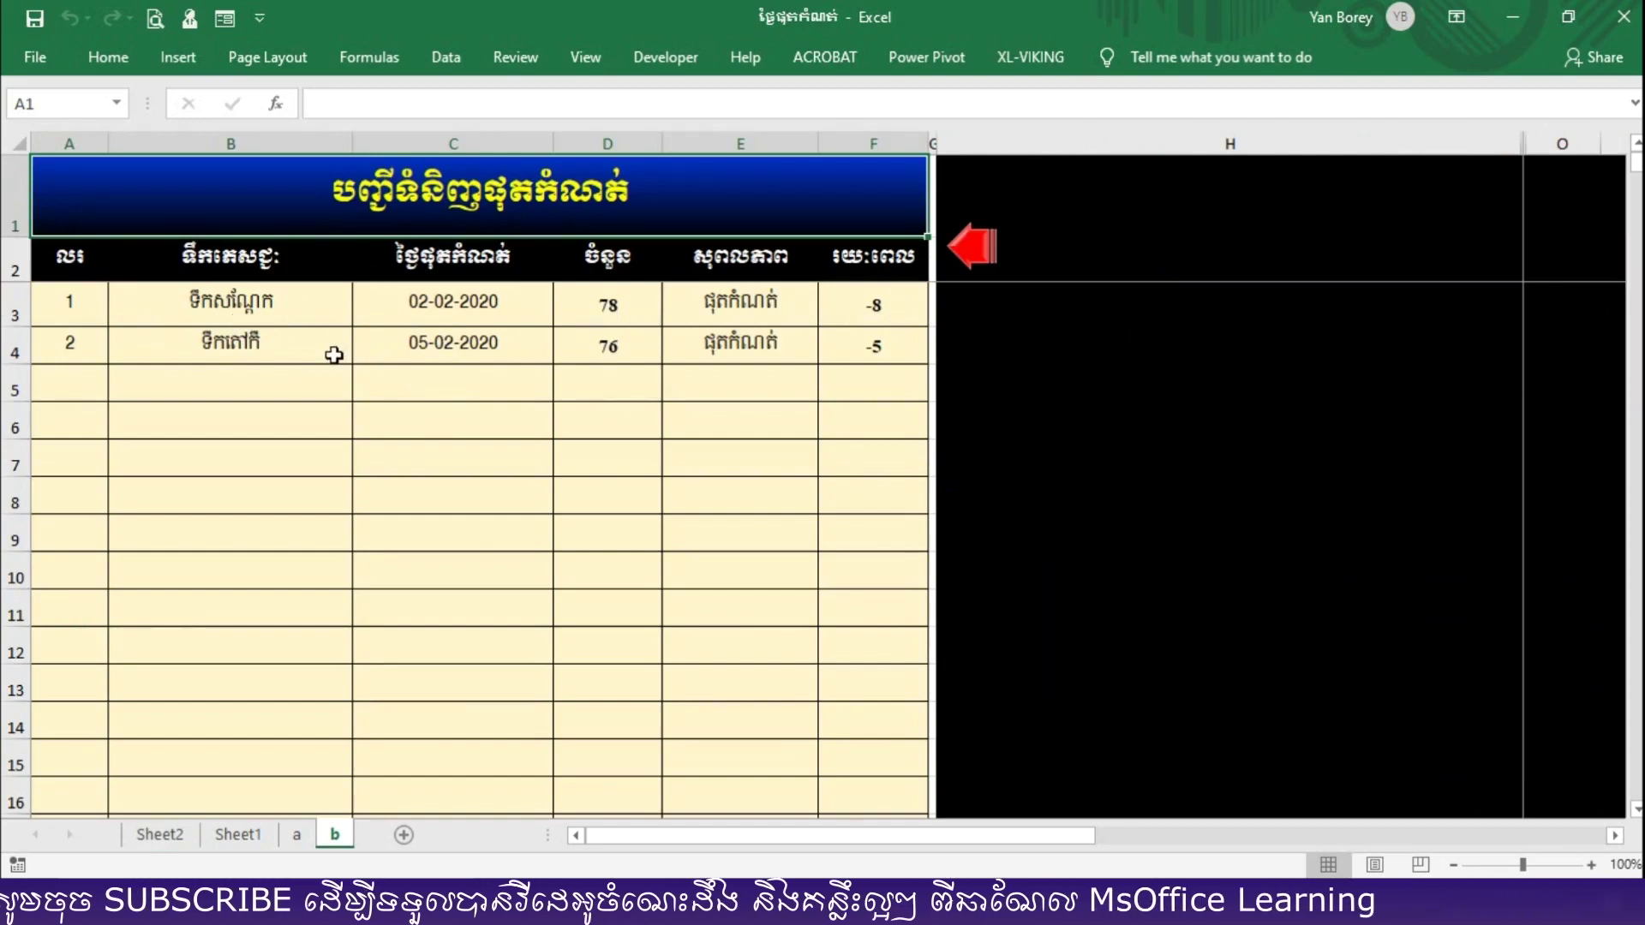
left_click(970, 246)
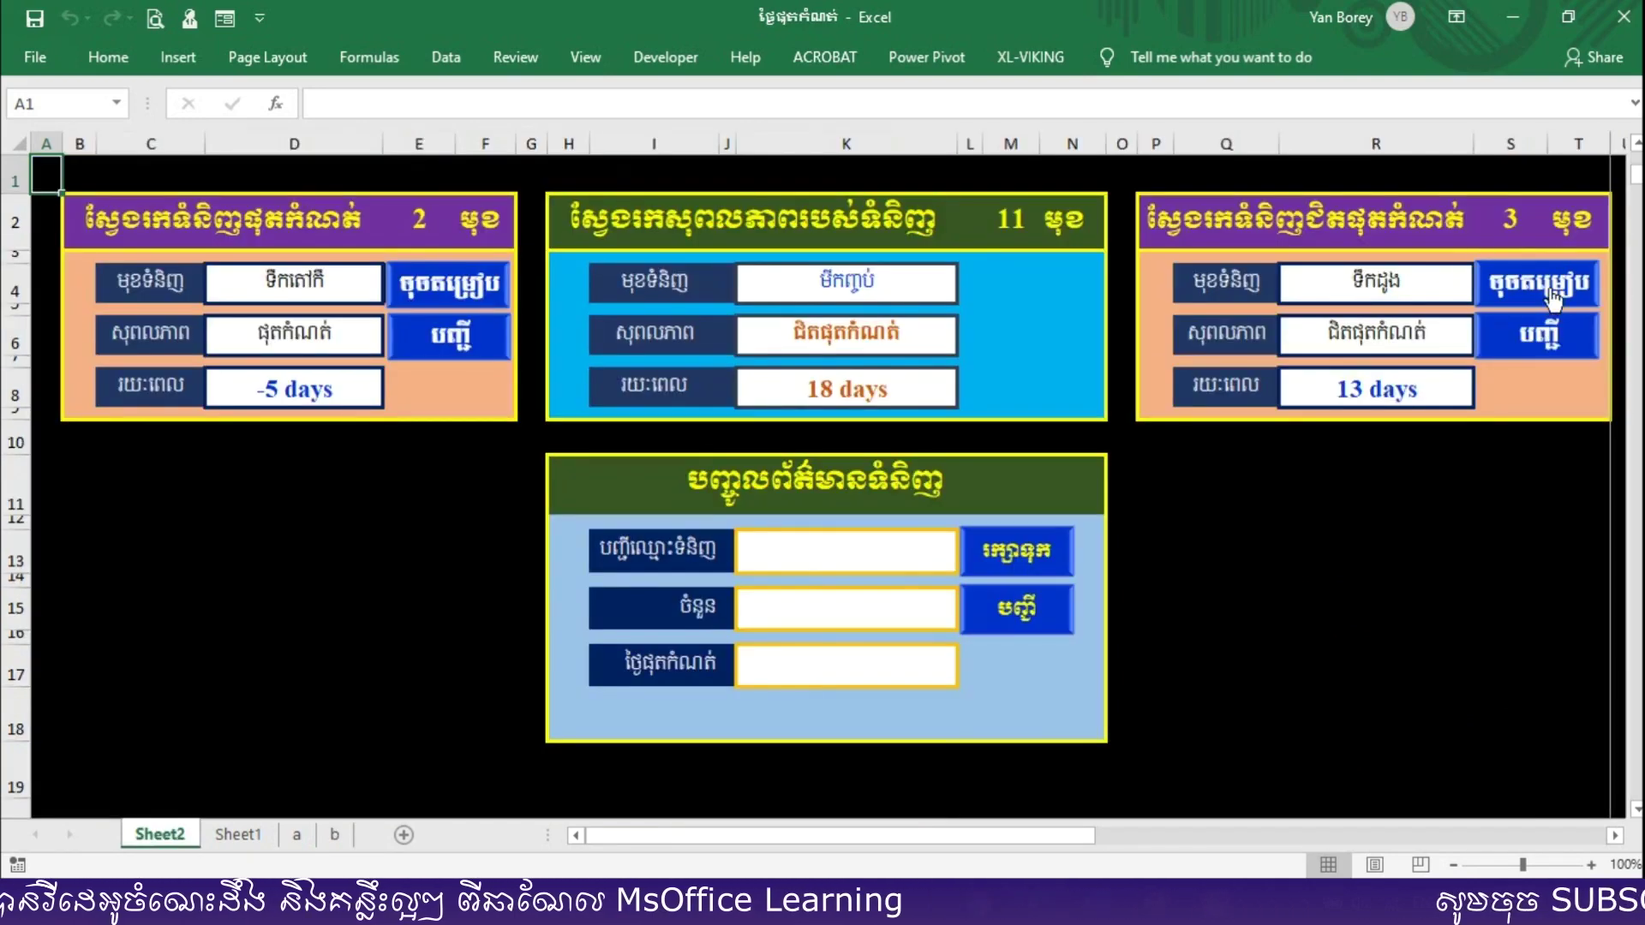
left_click(1539, 337)
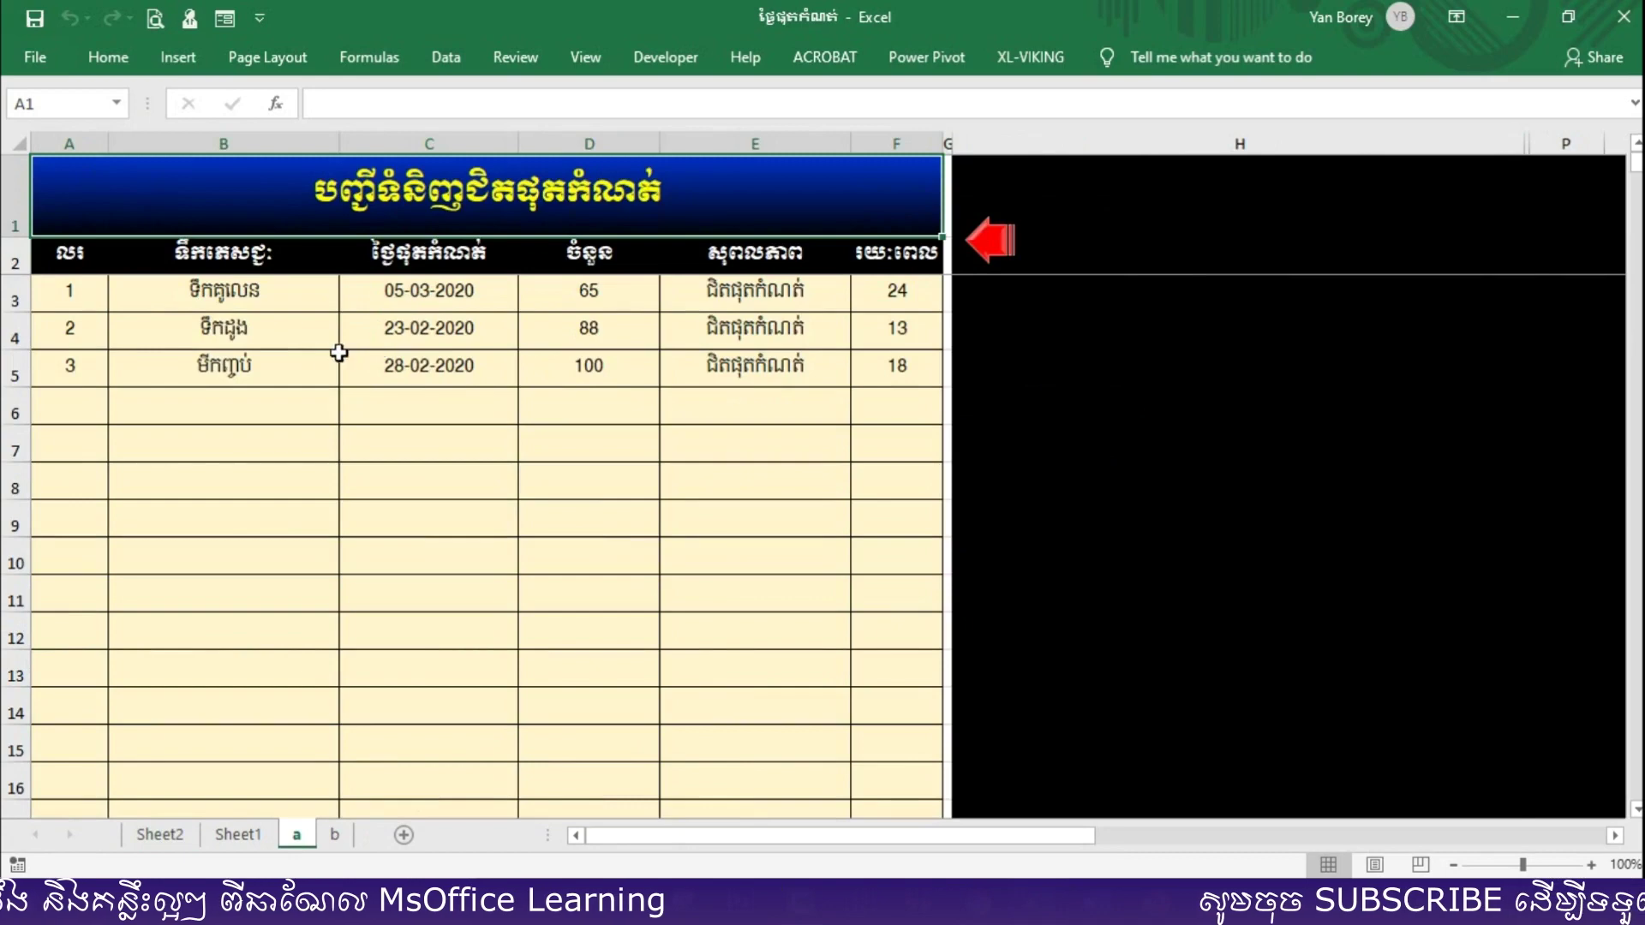
left_click_drag(198, 290, 843, 293)
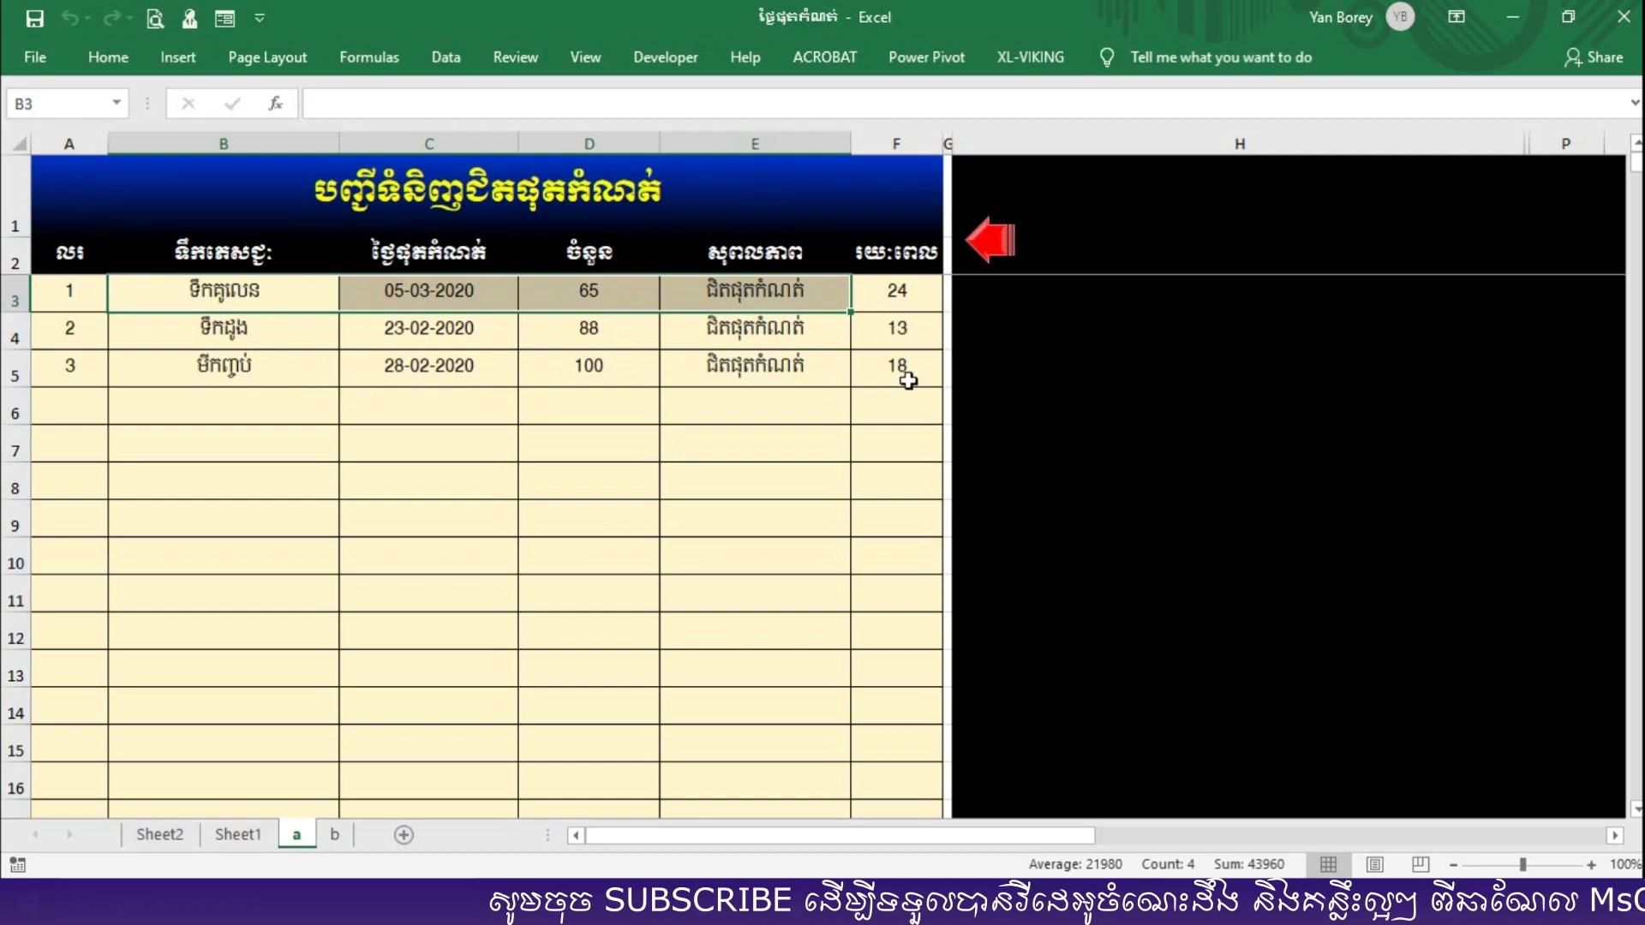
left_click_drag(905, 295, 899, 367)
left_click(990, 260)
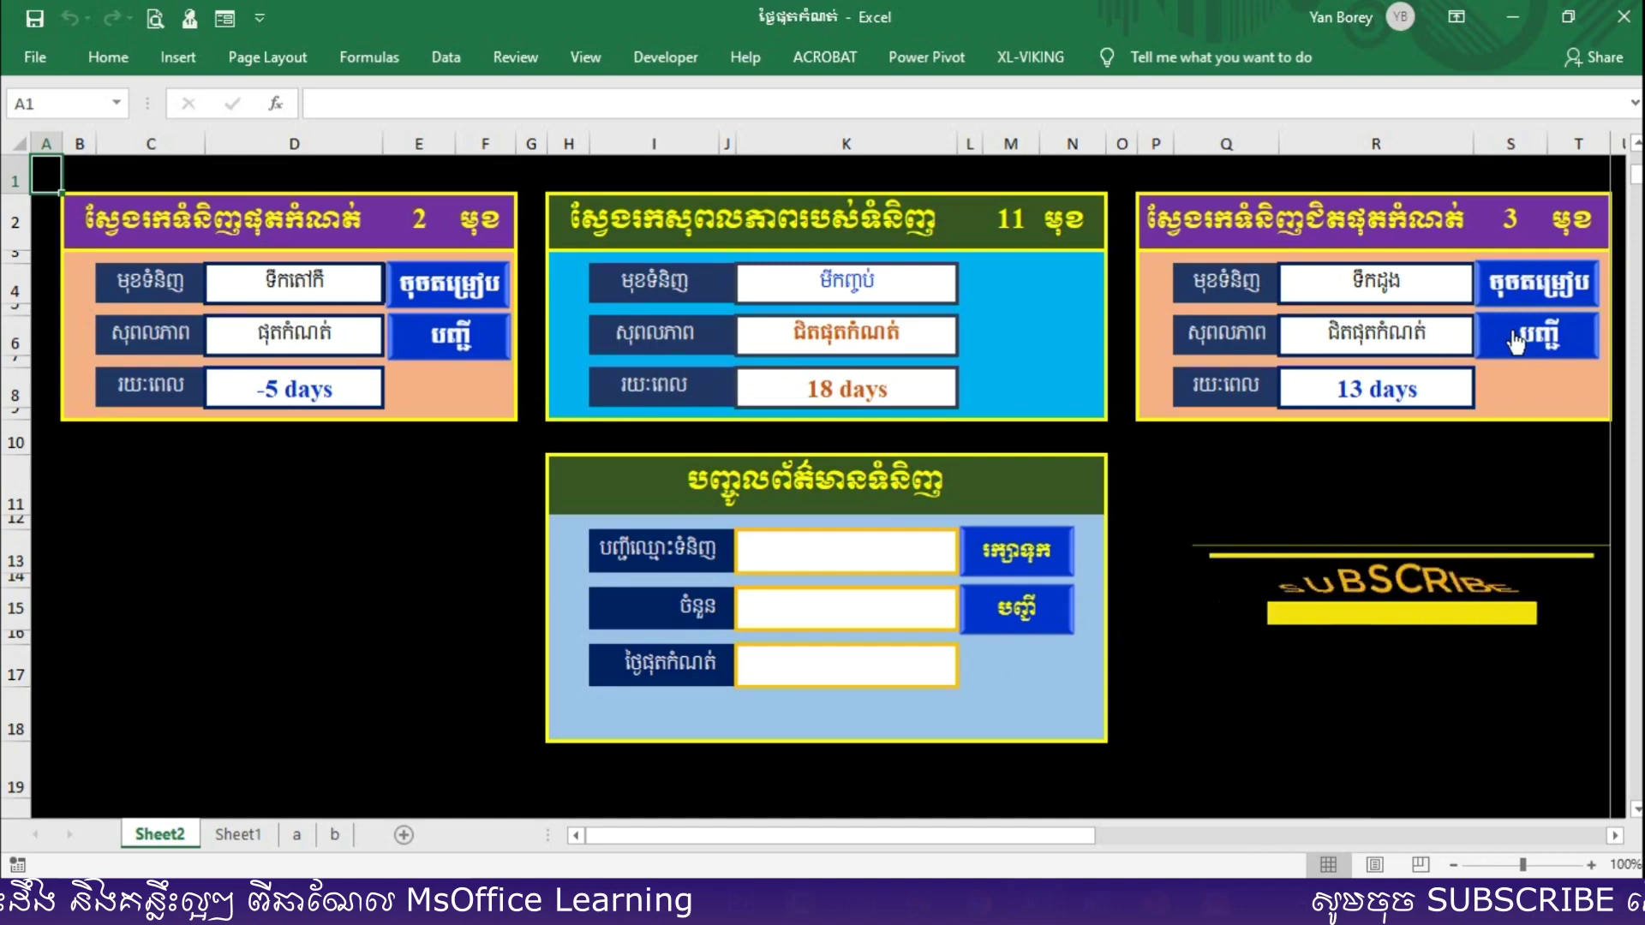
left_click(1029, 617)
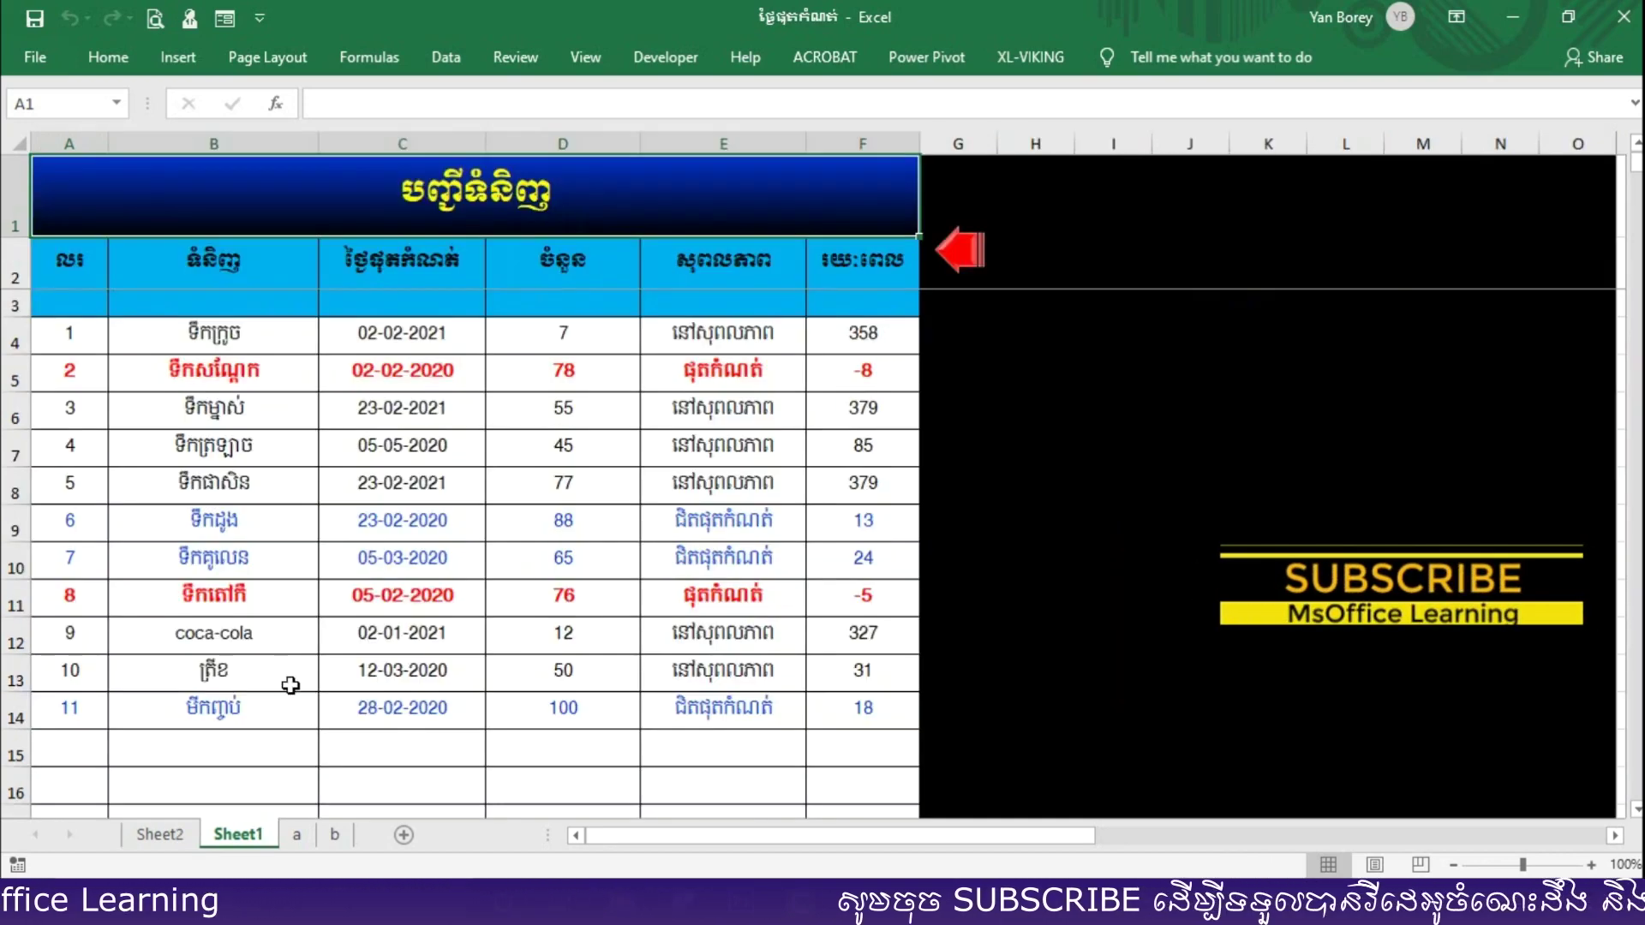
left_click(958, 250)
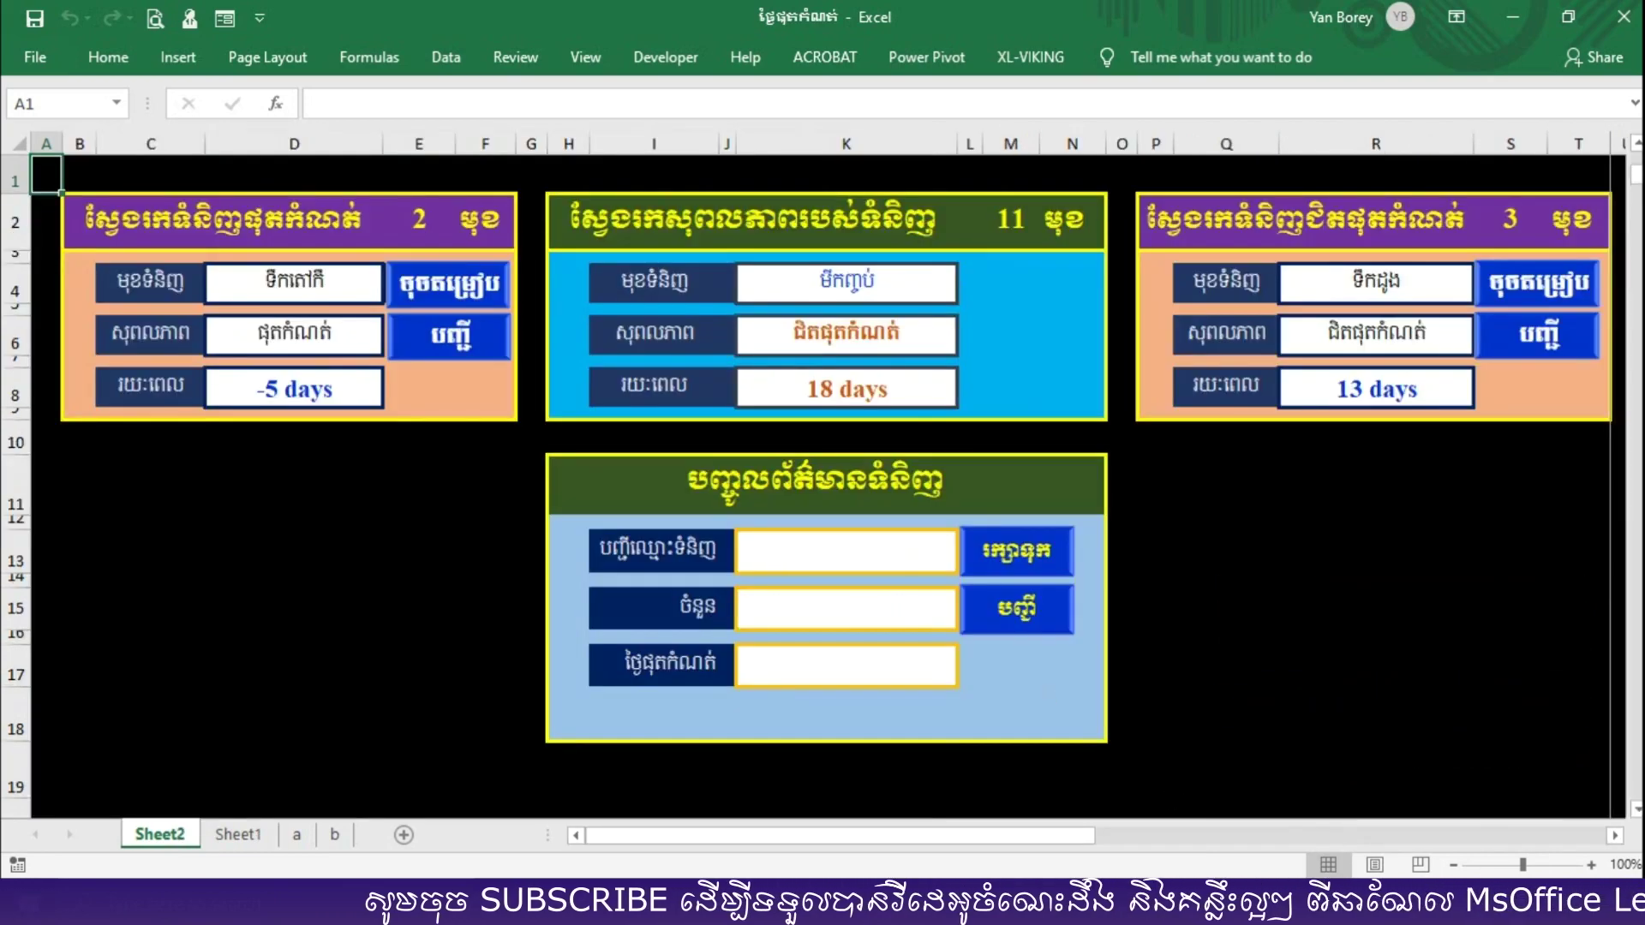
left_click(1516, 900)
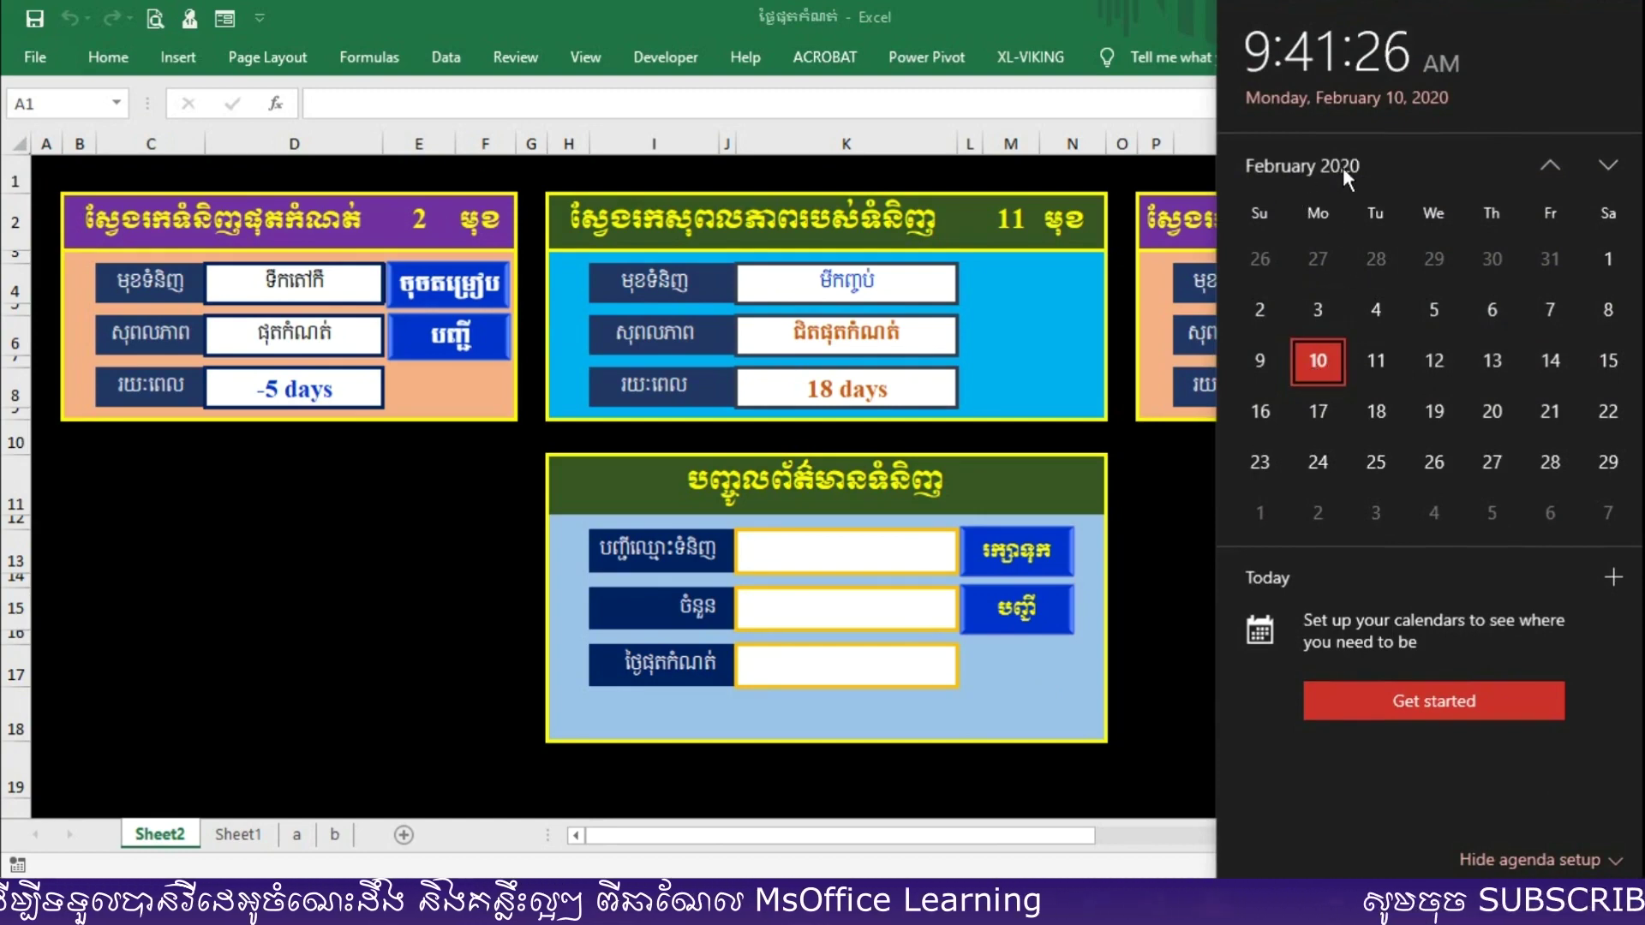
left_click(440, 591)
double_click(829, 548)
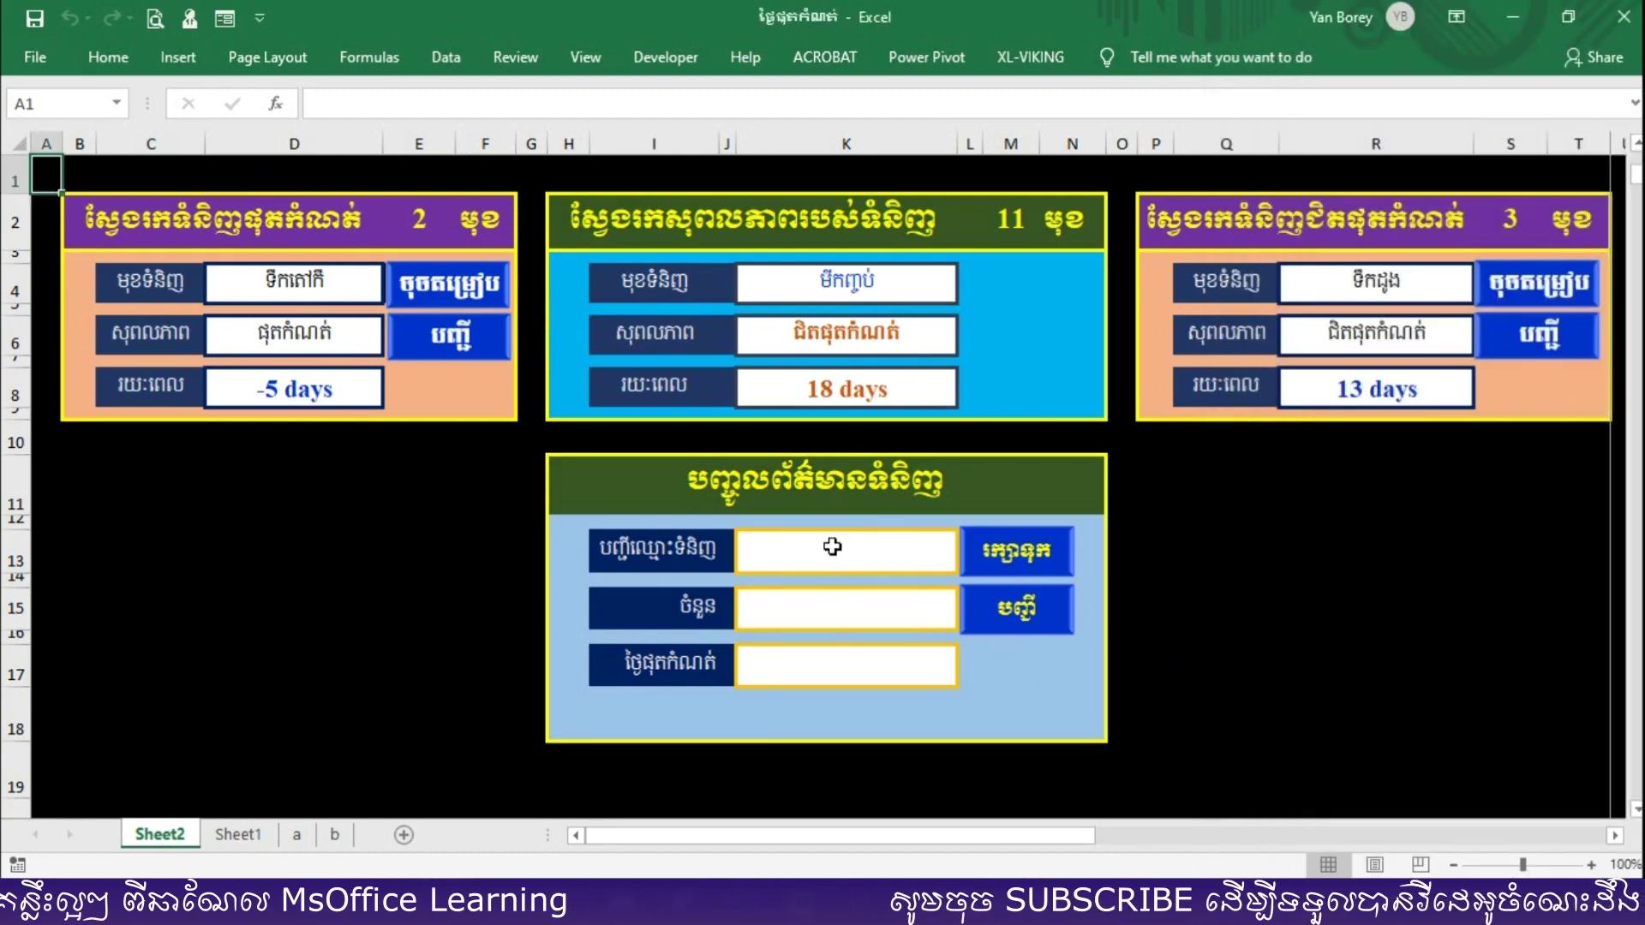
left_click(837, 517)
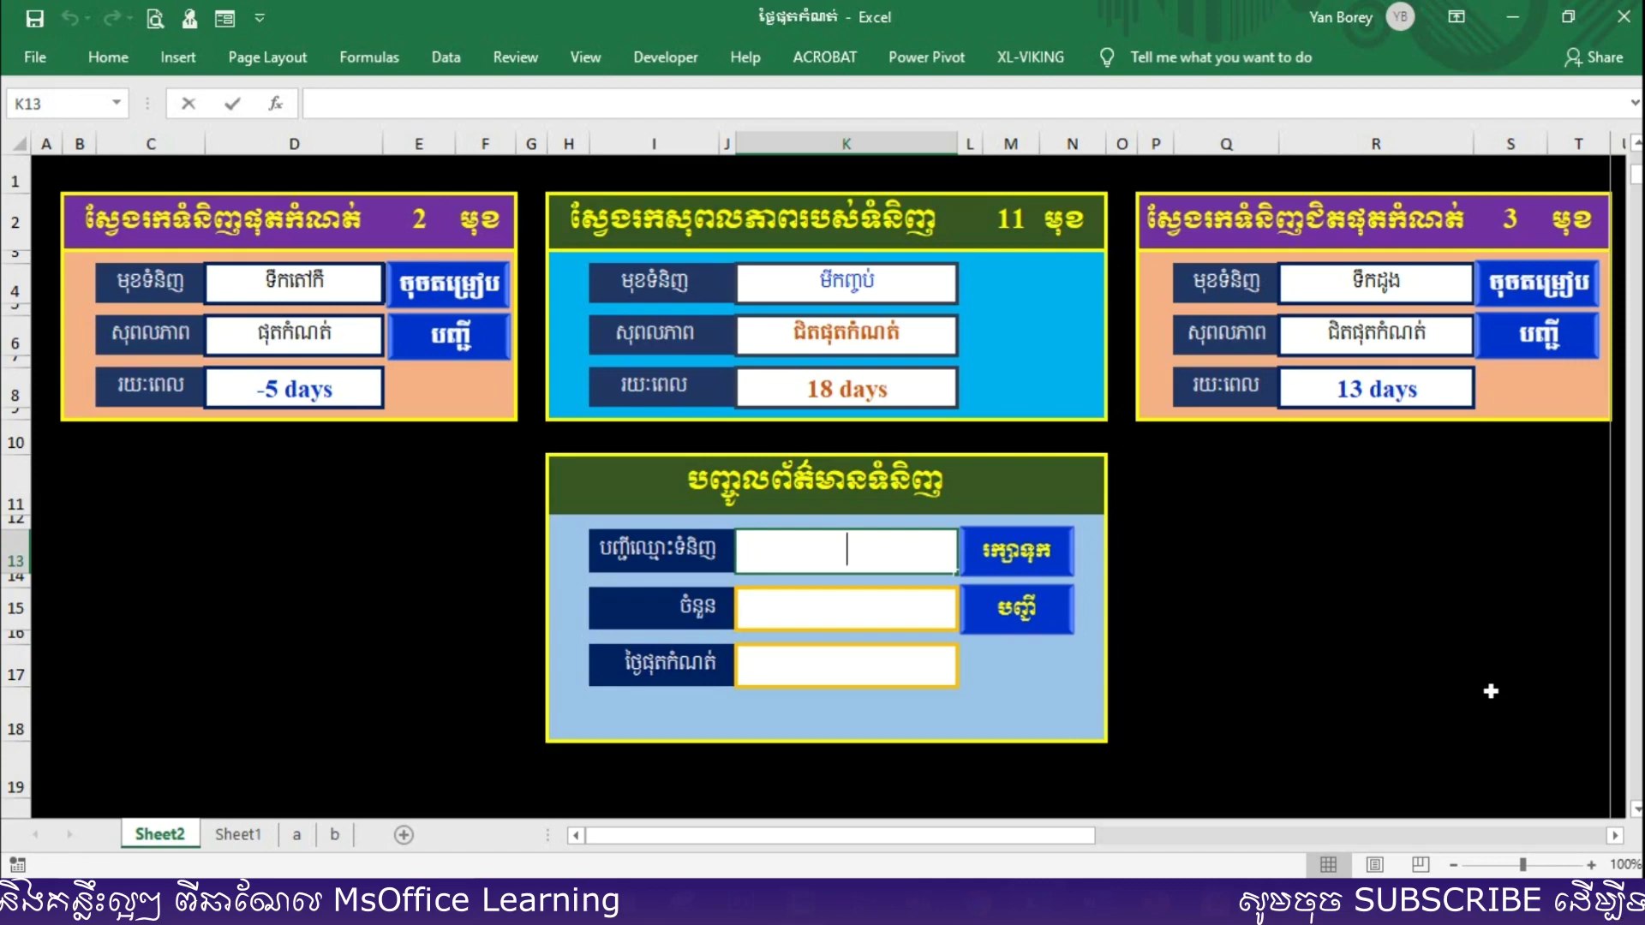
Enter product មីស្វ with quantity ៤០ (40) expiring 5-2-2020 and save it to the list
type("មីស្វ")
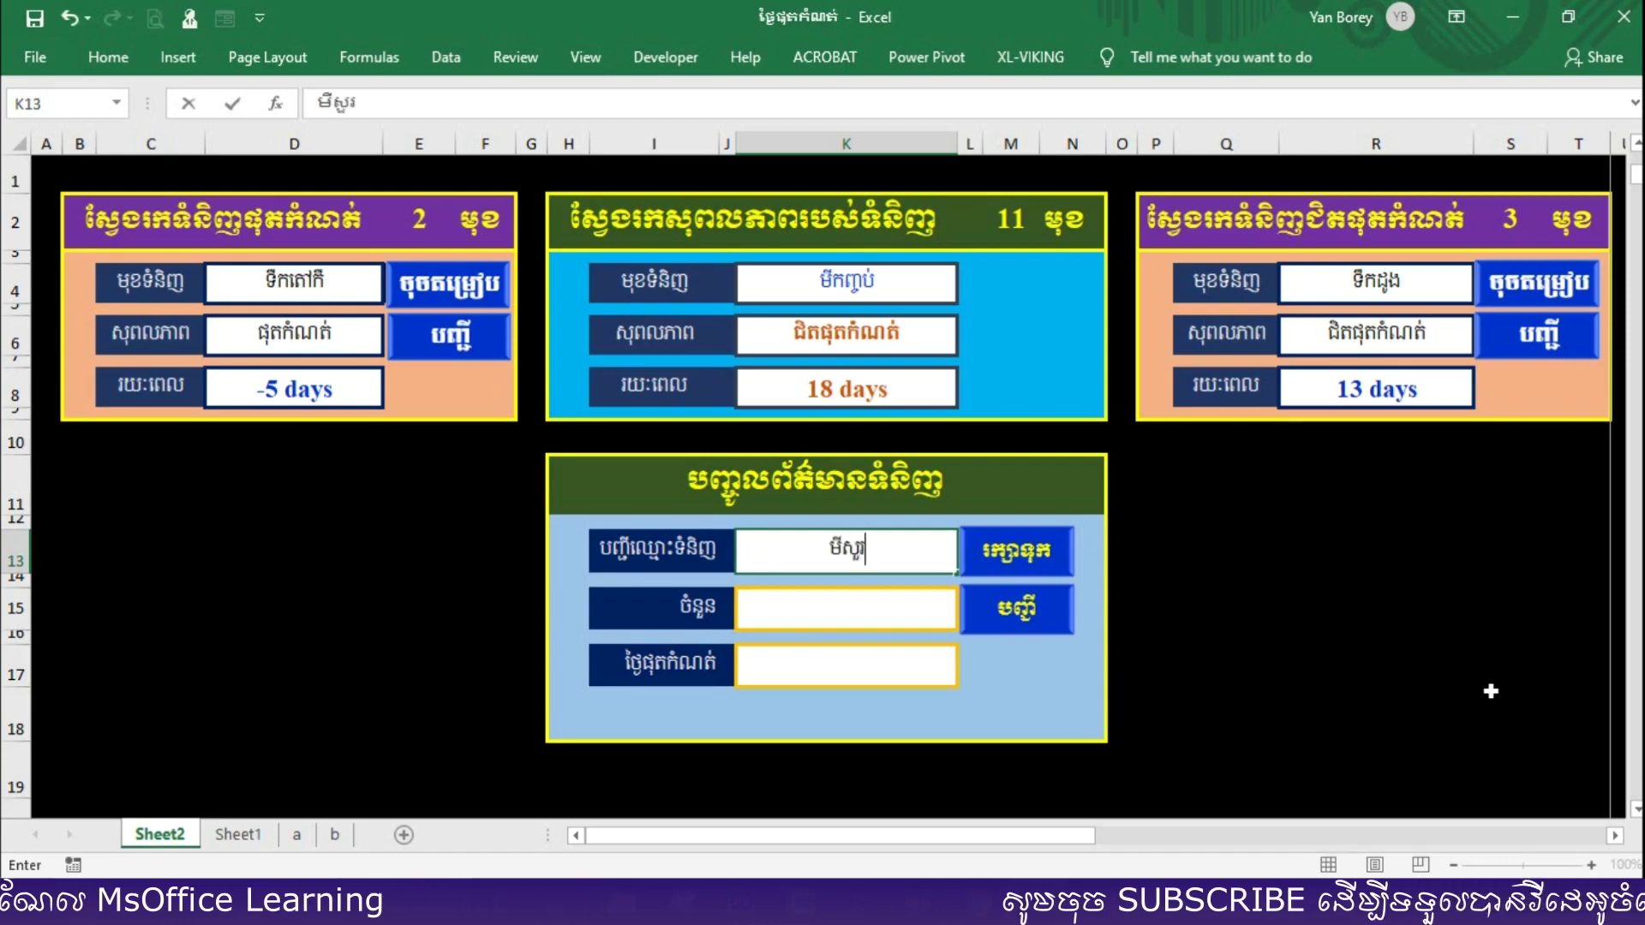
left_click(795, 608)
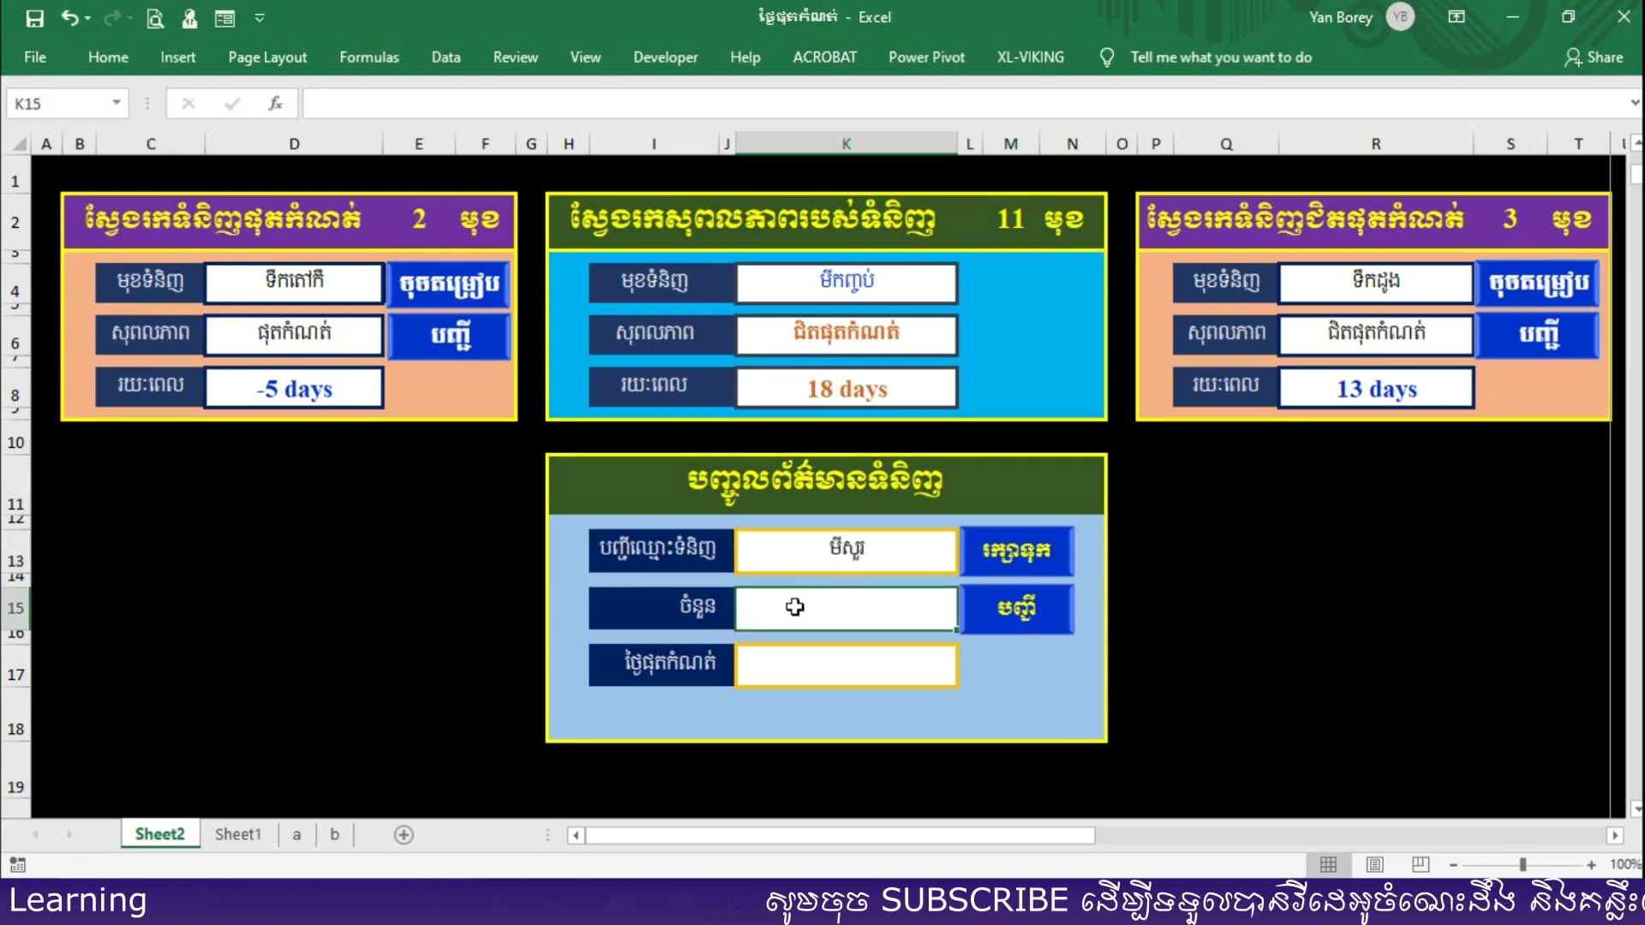
type("៤០")
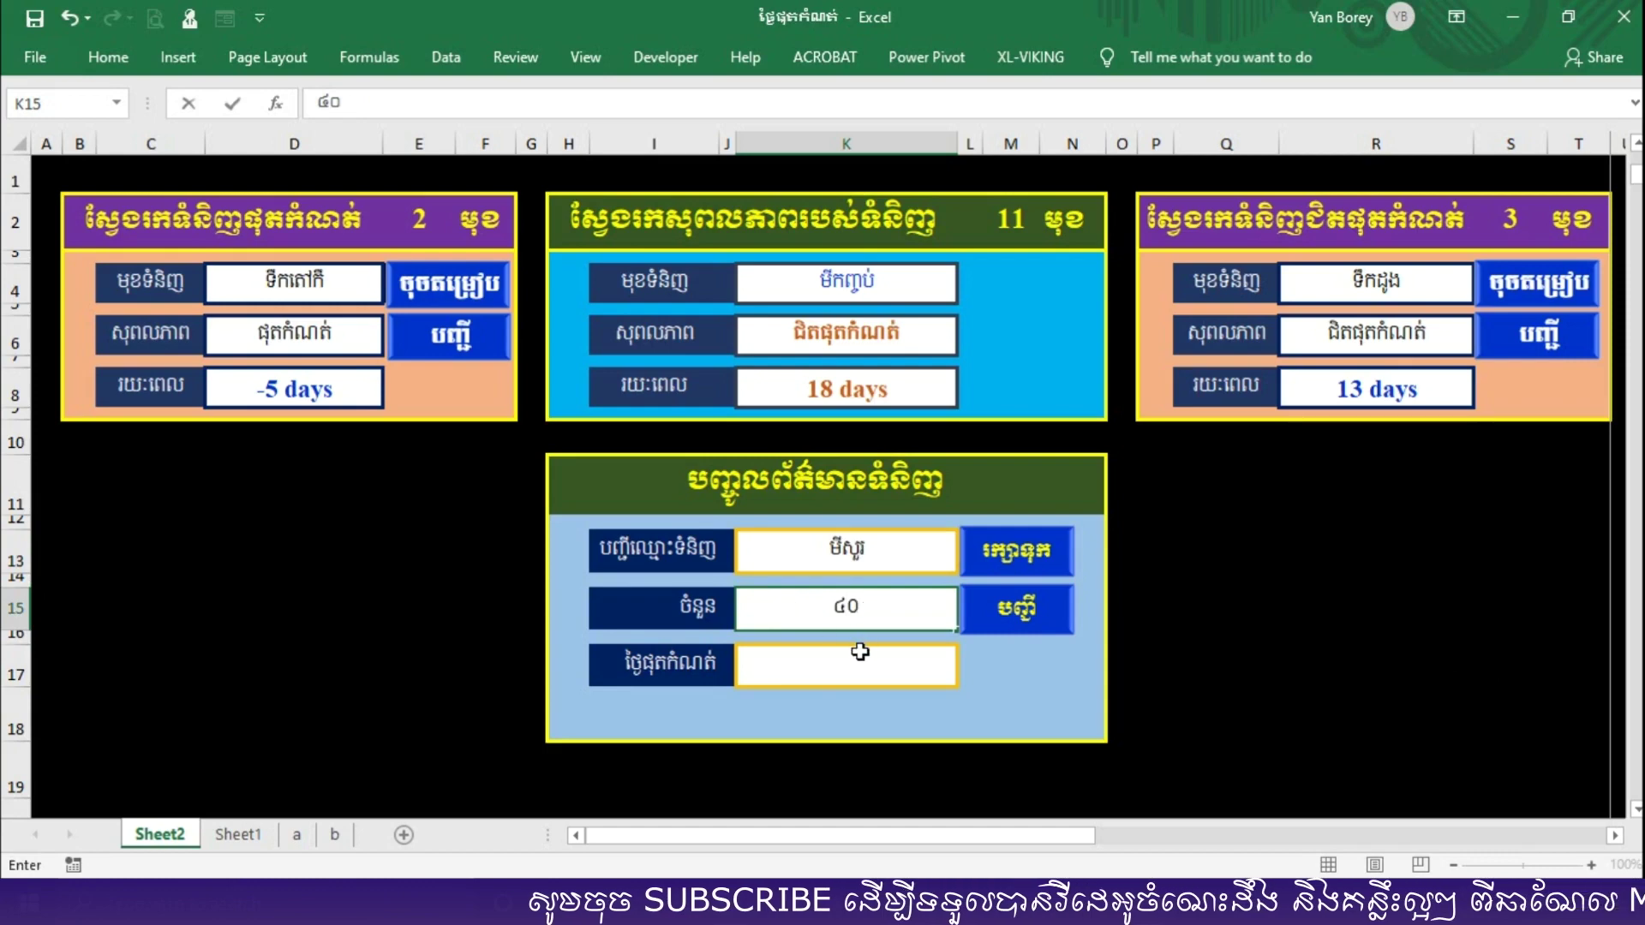
left_click(859, 652)
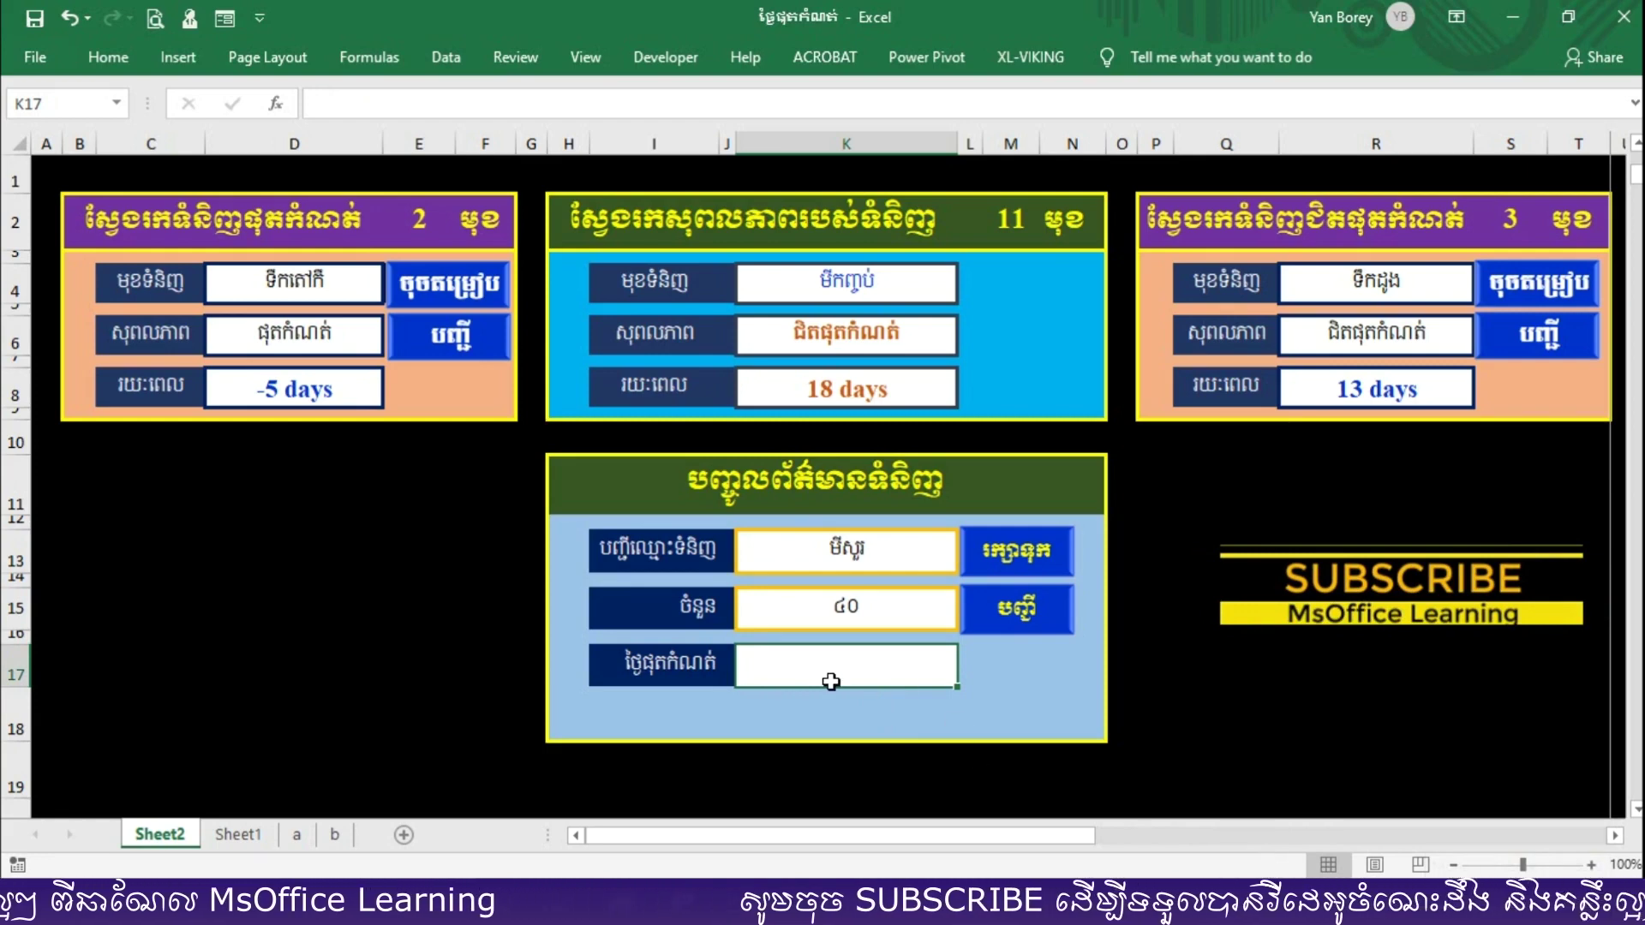
type("5-2-2020")
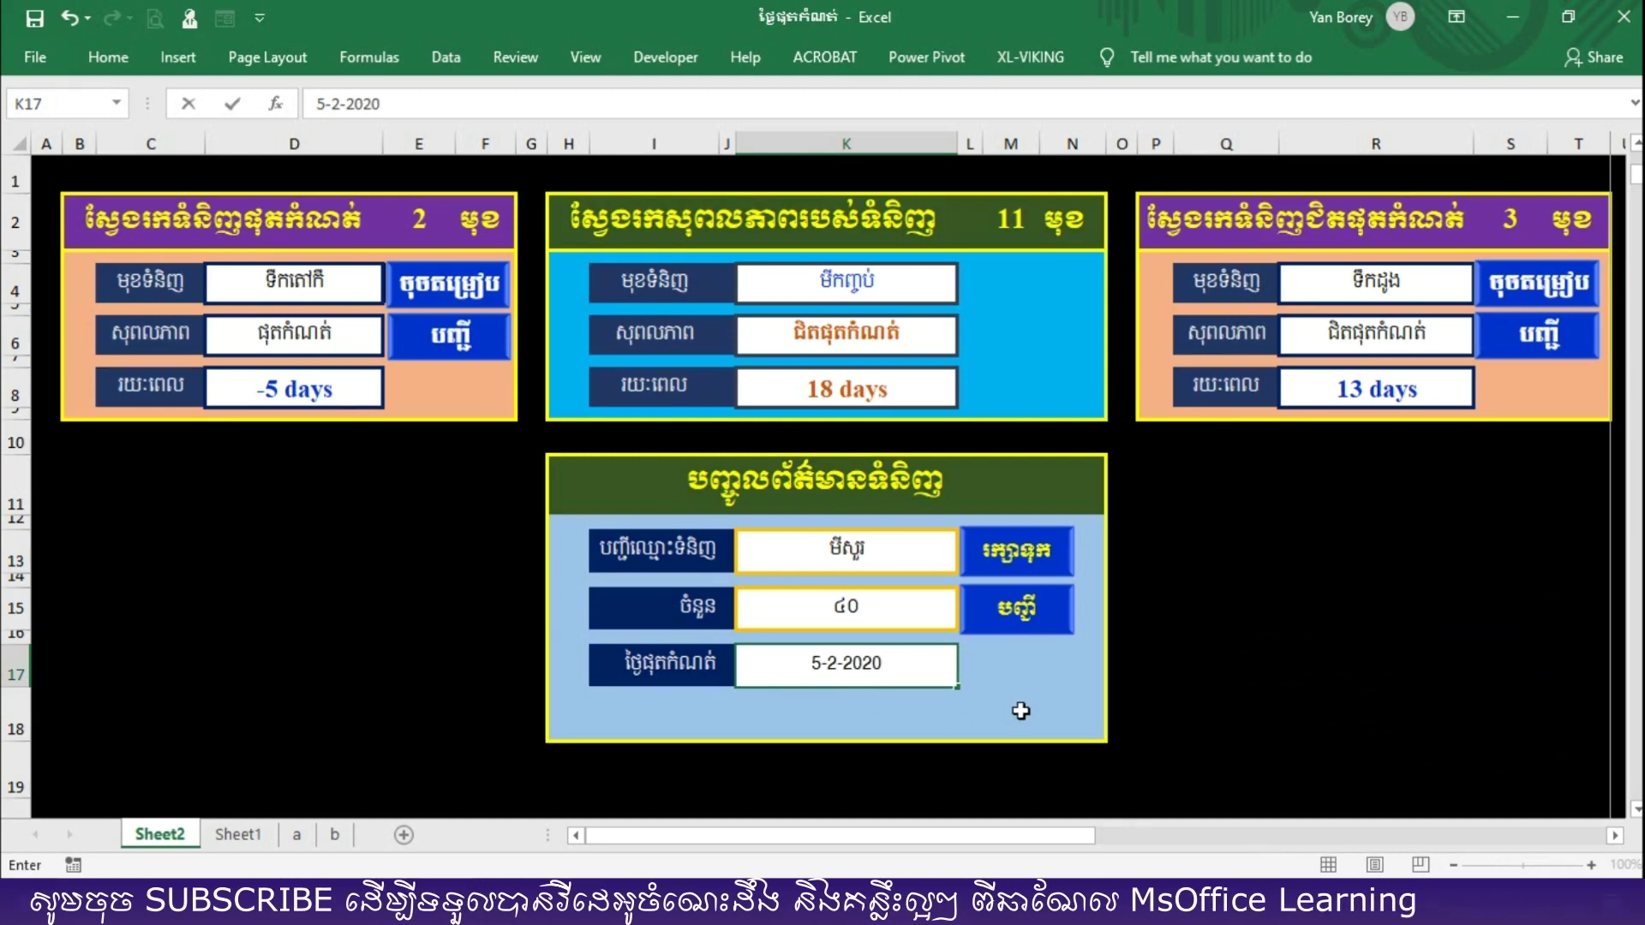
left_click(1020, 710)
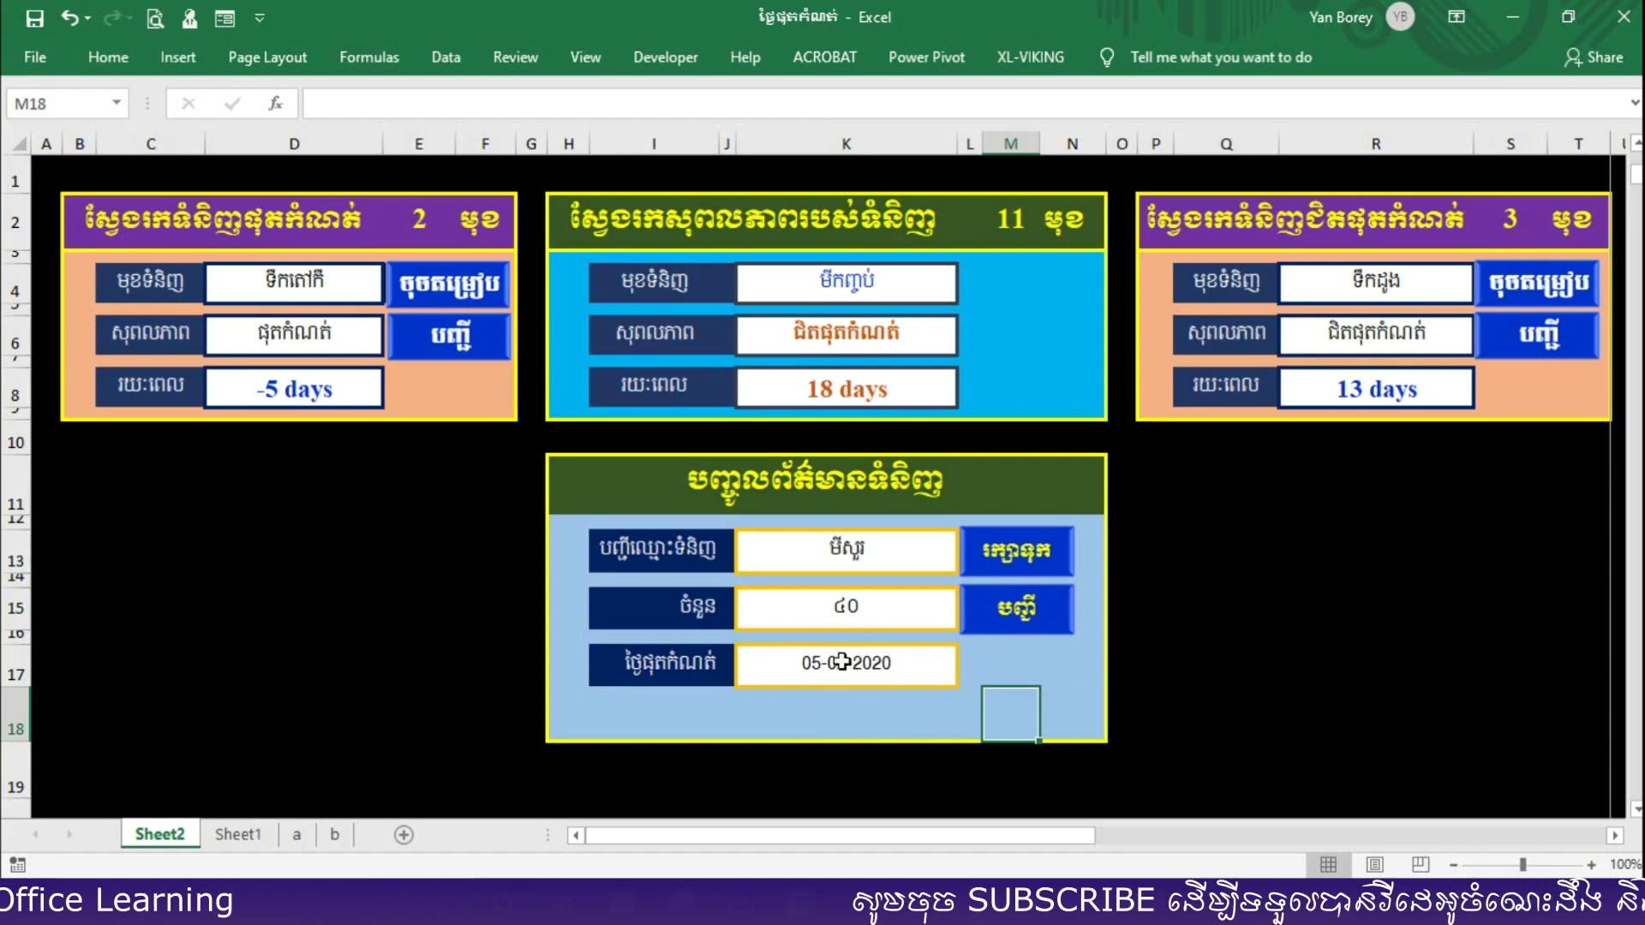
left_click(1035, 570)
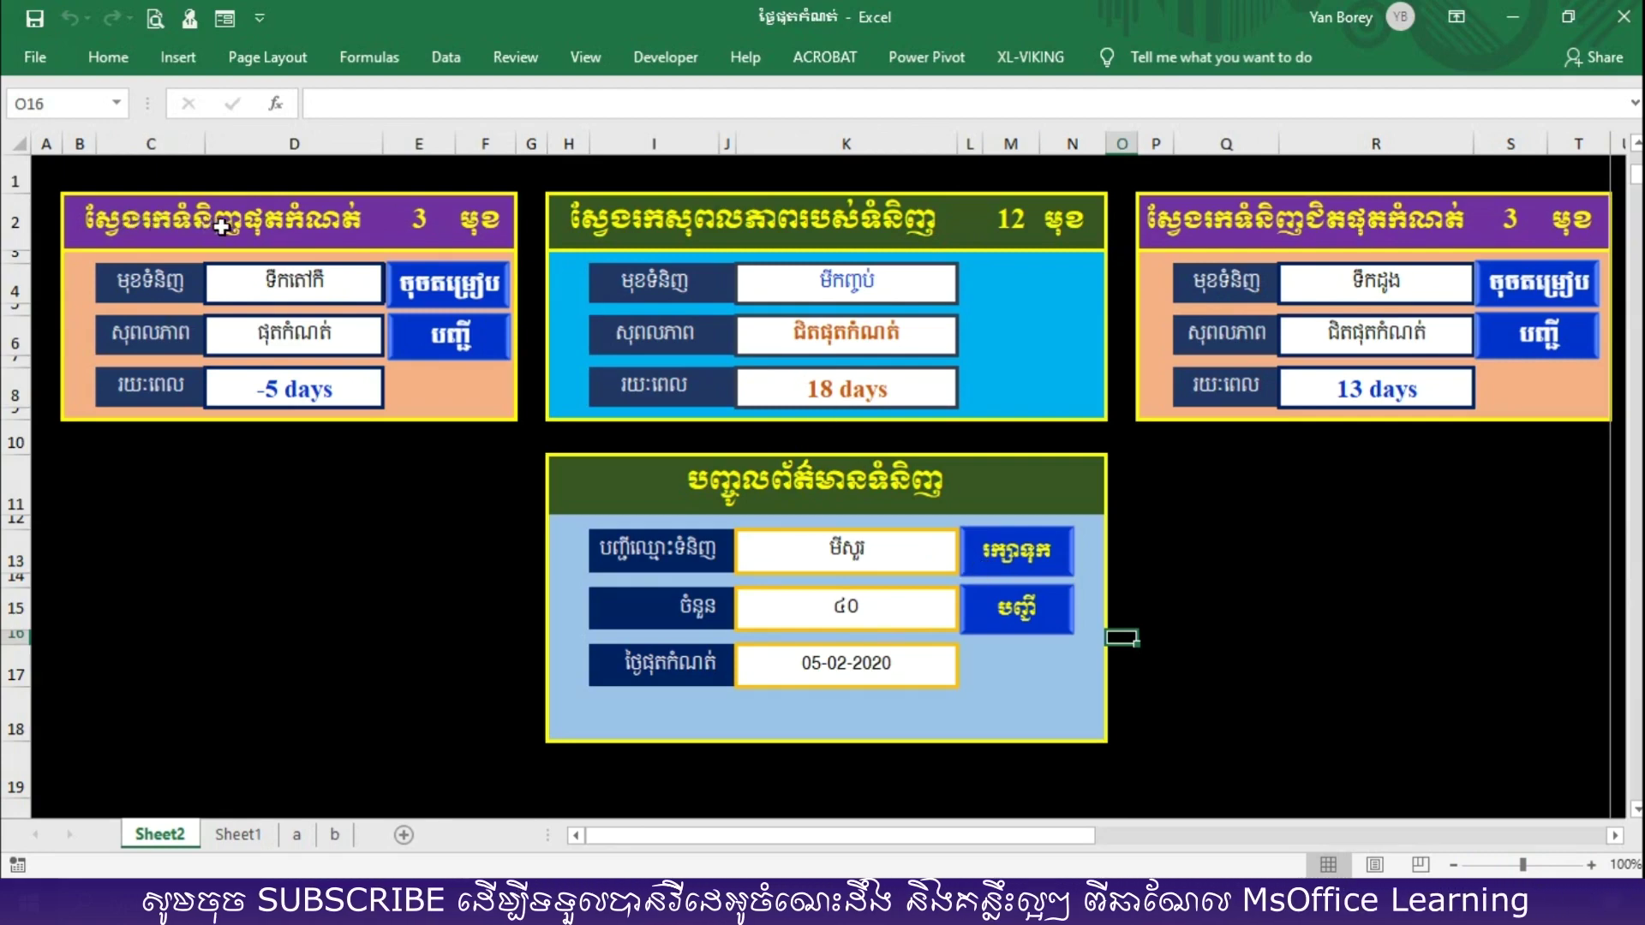
Check the full product list on Sheet1, then return to the dashboard
left_click(449, 283)
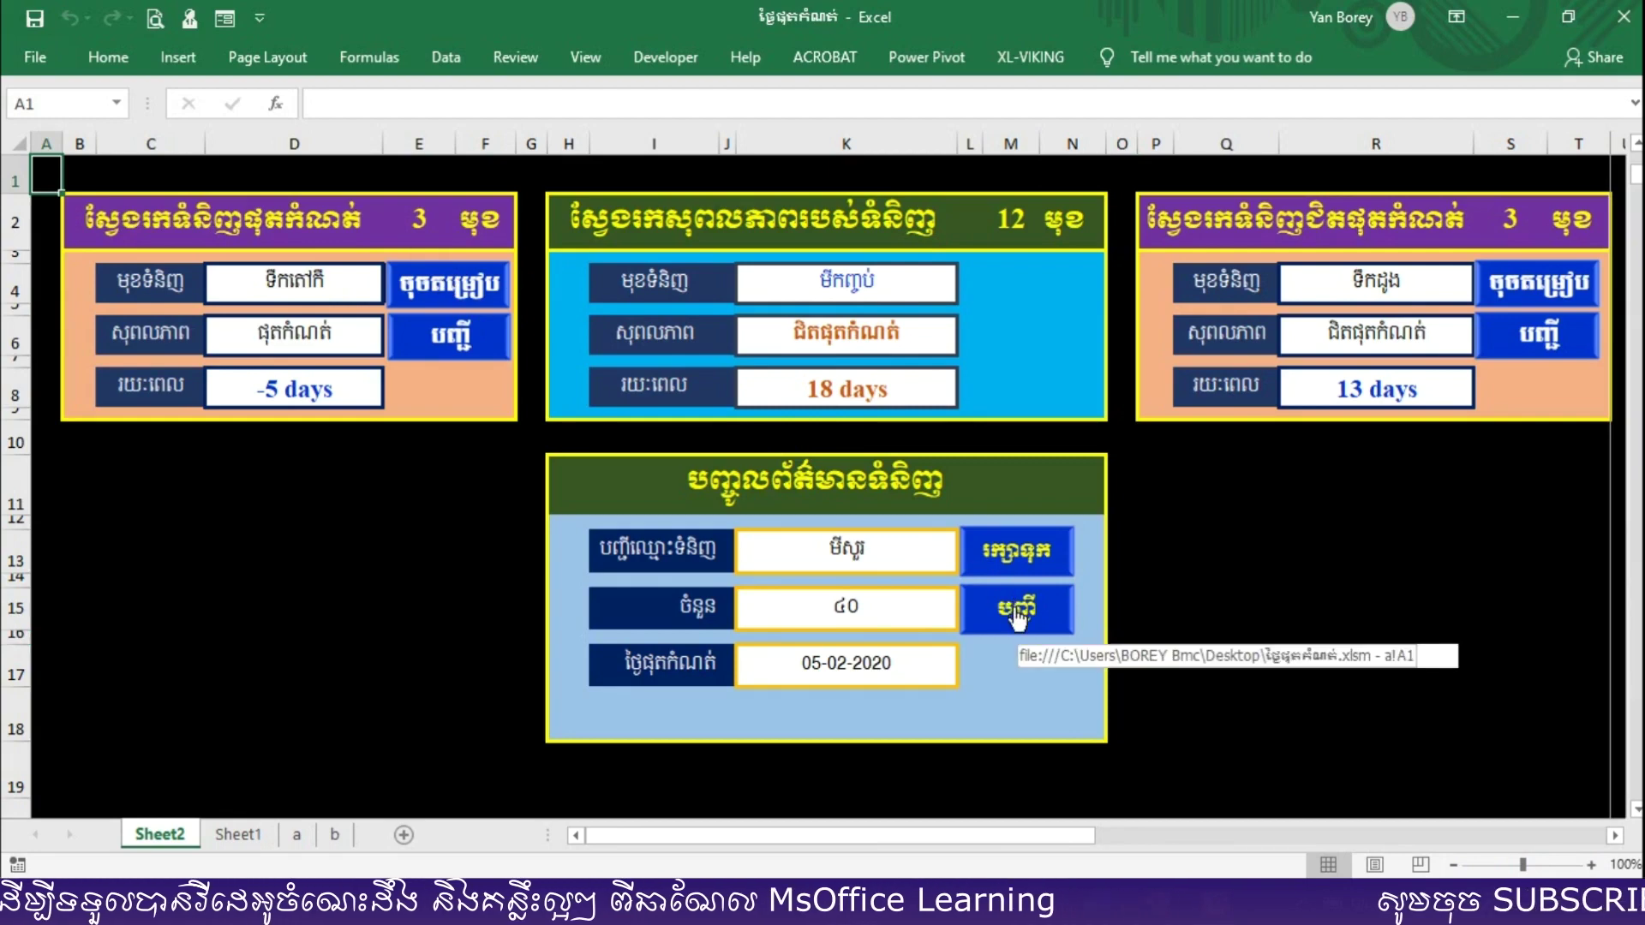
left_click(1013, 609)
scroll(177, 677, "down", 1)
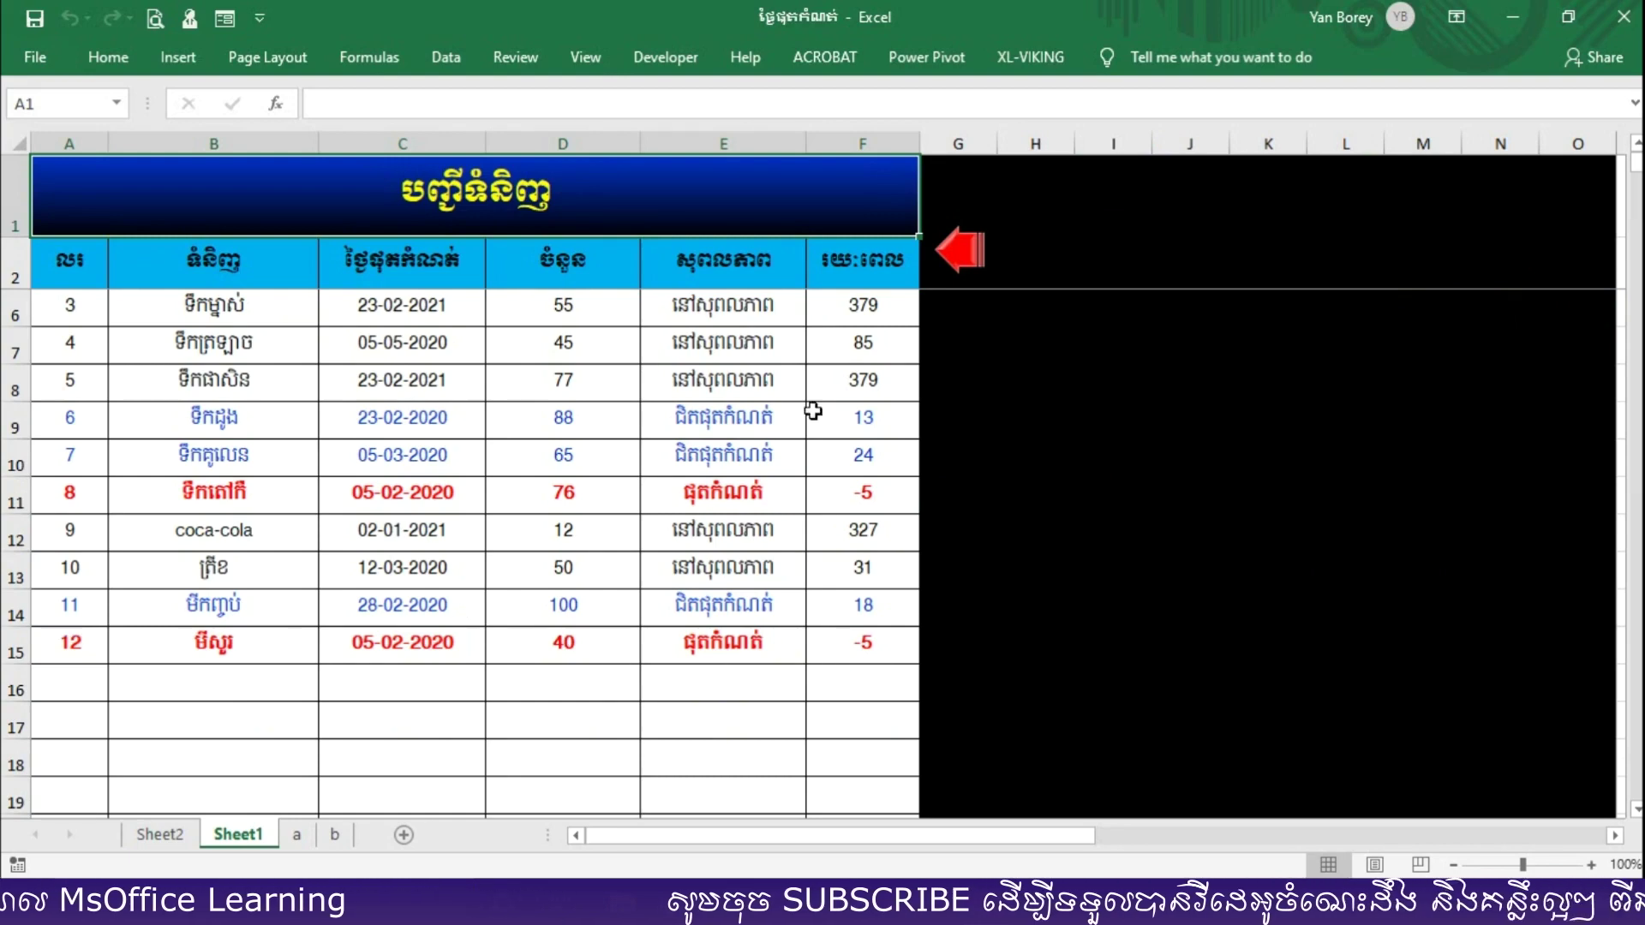
left_click(955, 267)
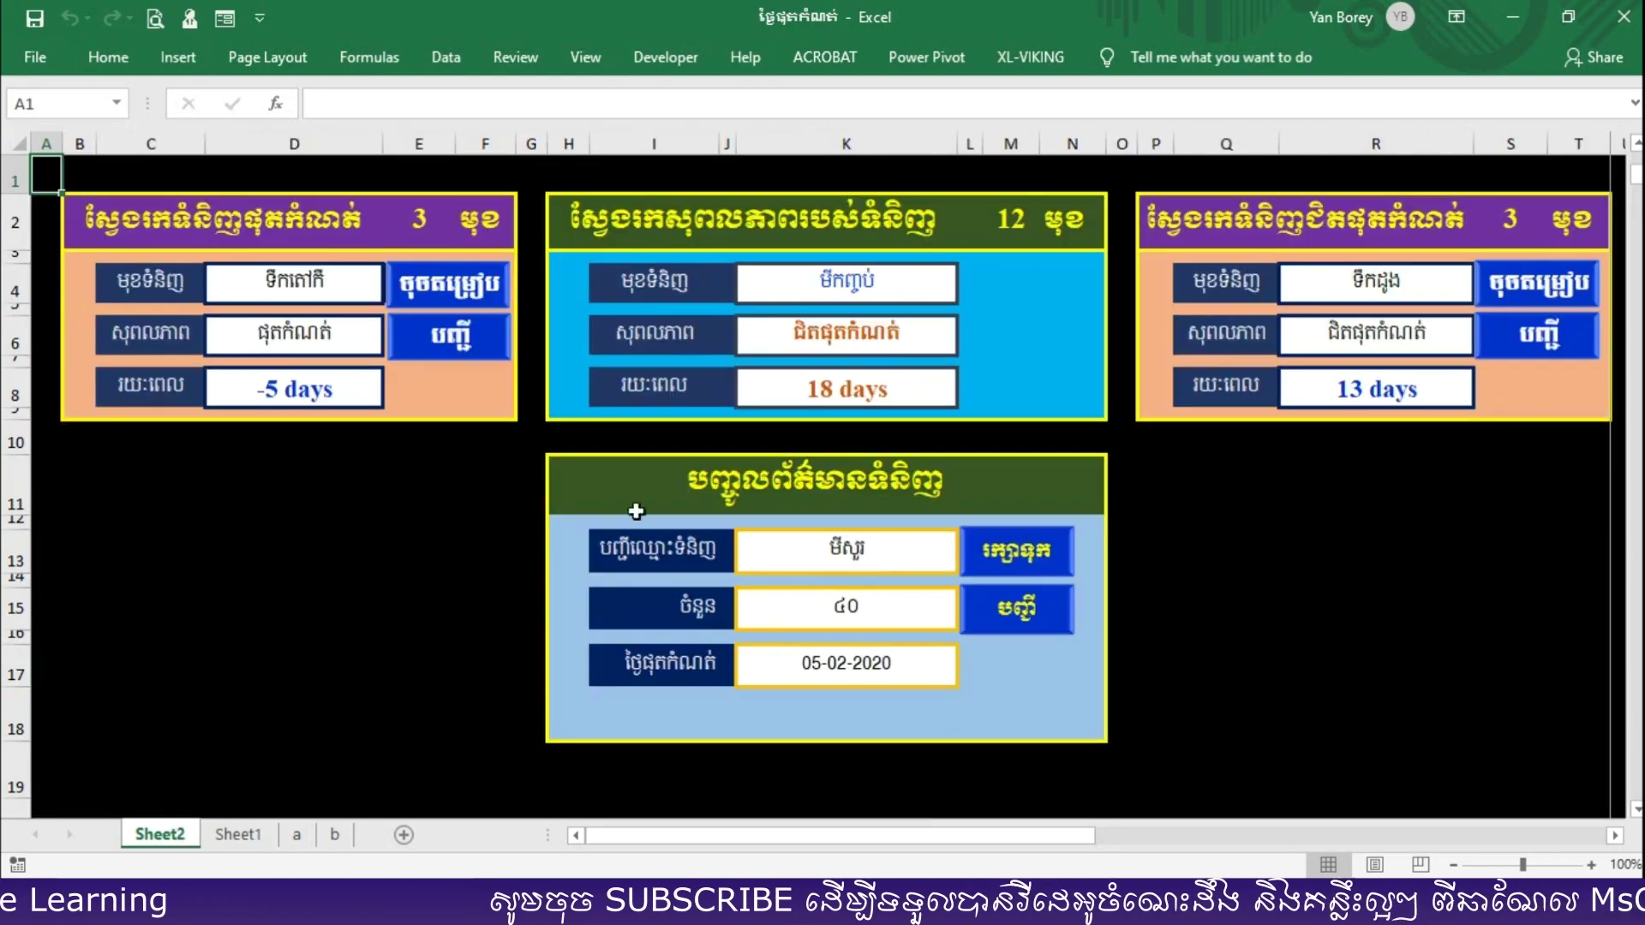
Look up the new product in the K4 dropdown, expired at -5 days, then save it again
left_click(879, 298)
left_click(968, 291)
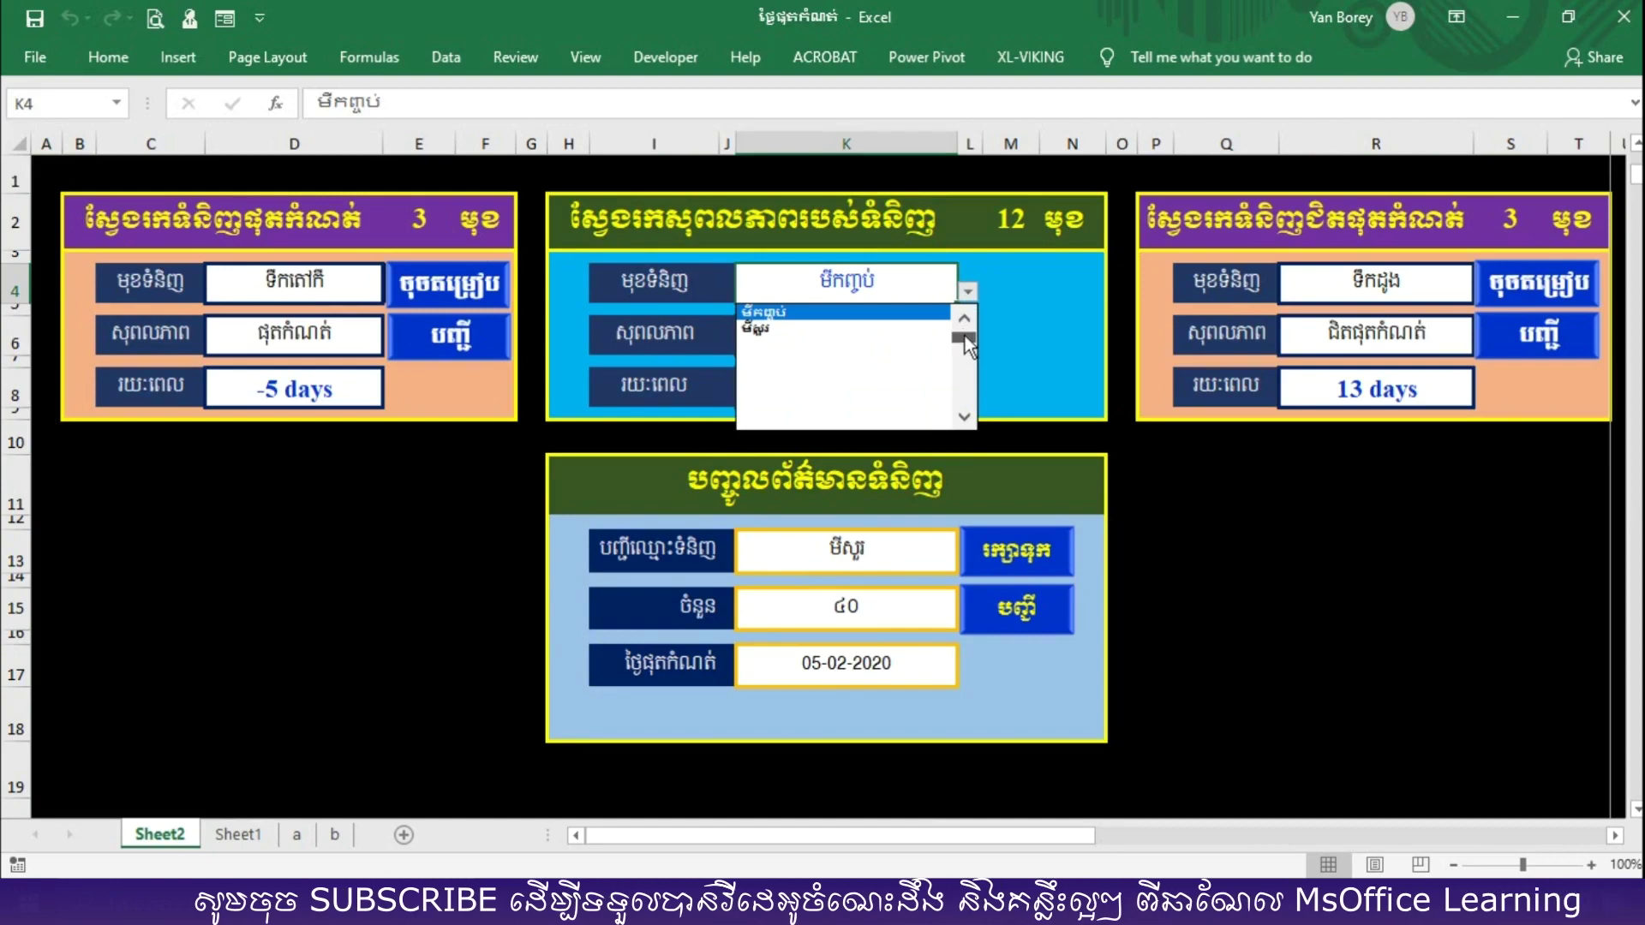
left_click(794, 329)
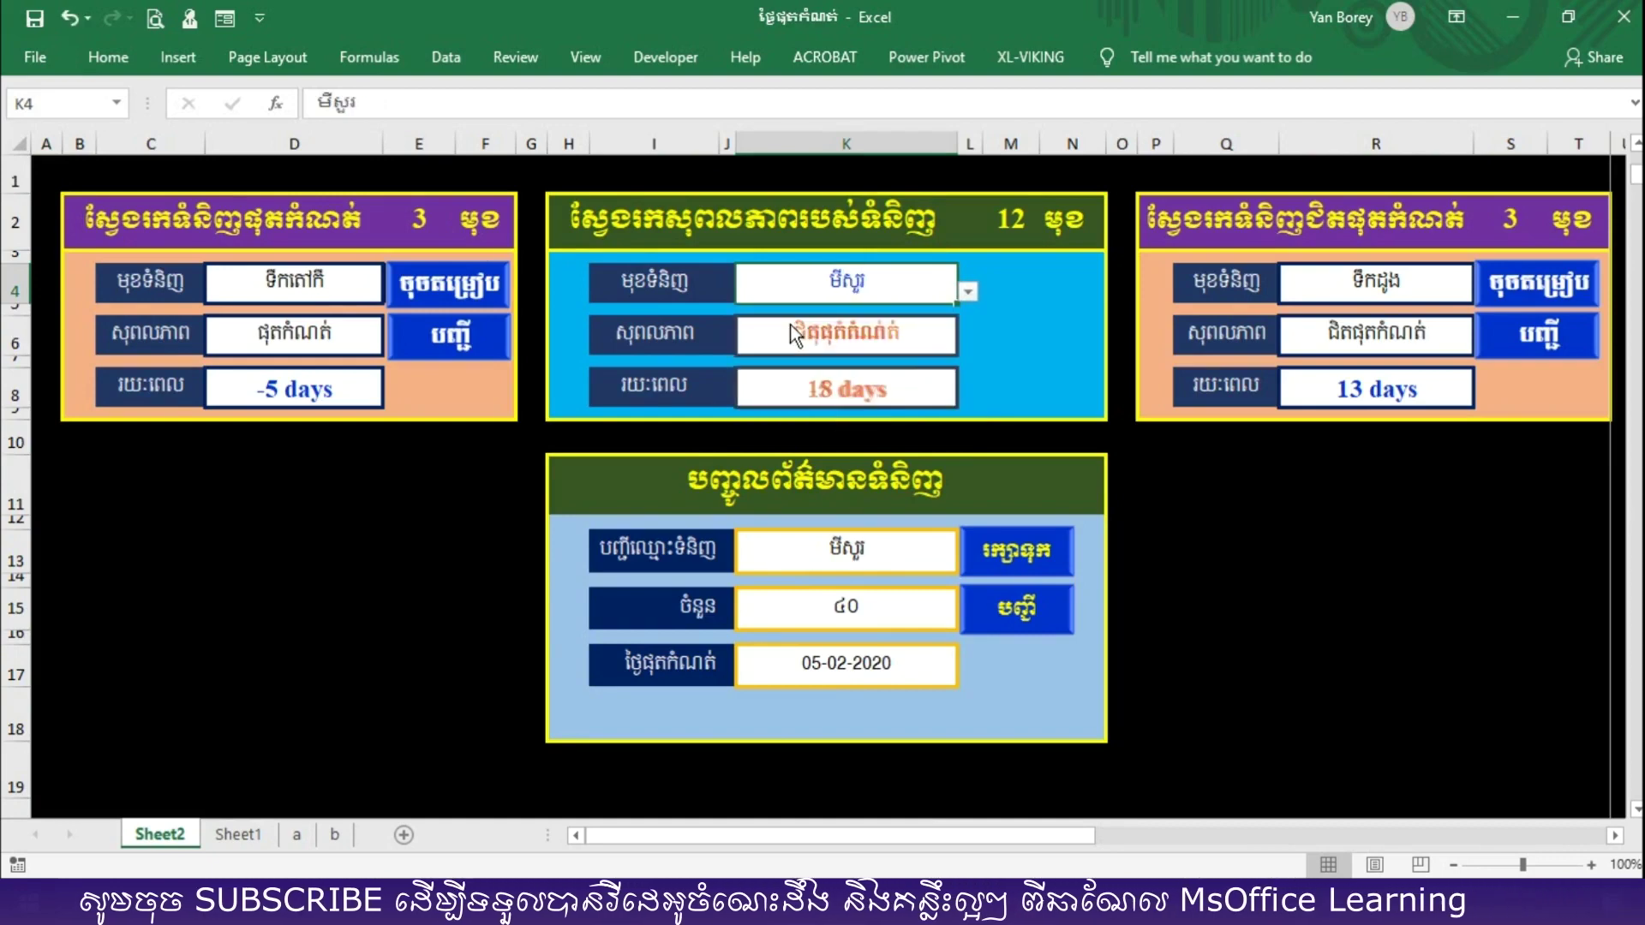
left_click(969, 294)
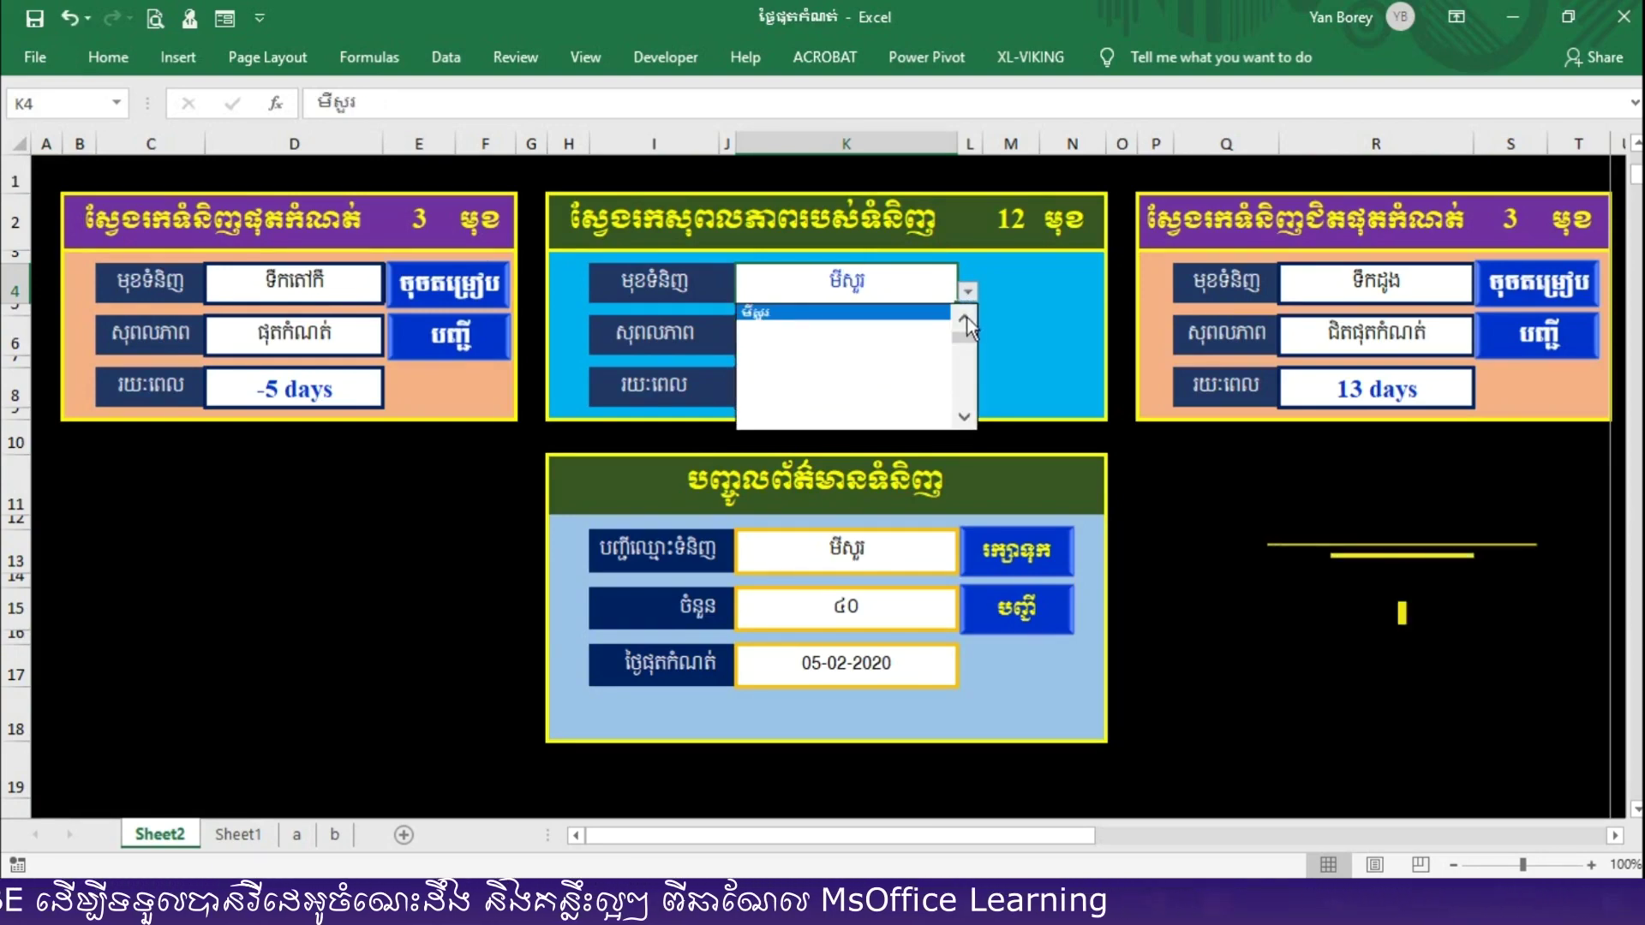
left_click(770, 312)
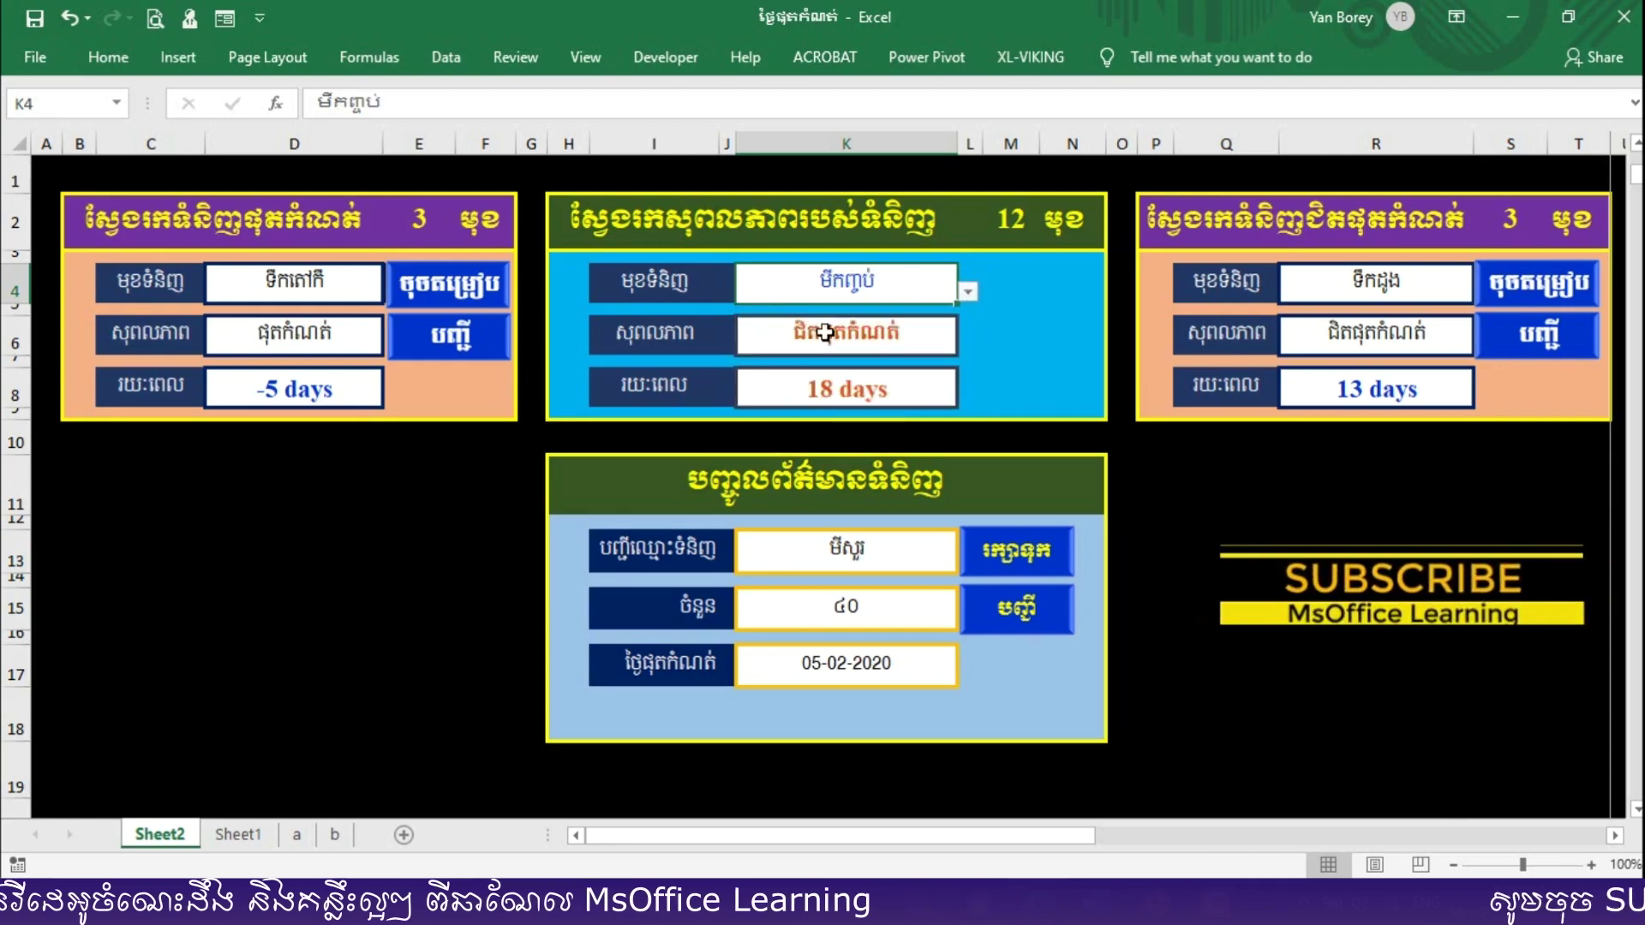
left_click(967, 291)
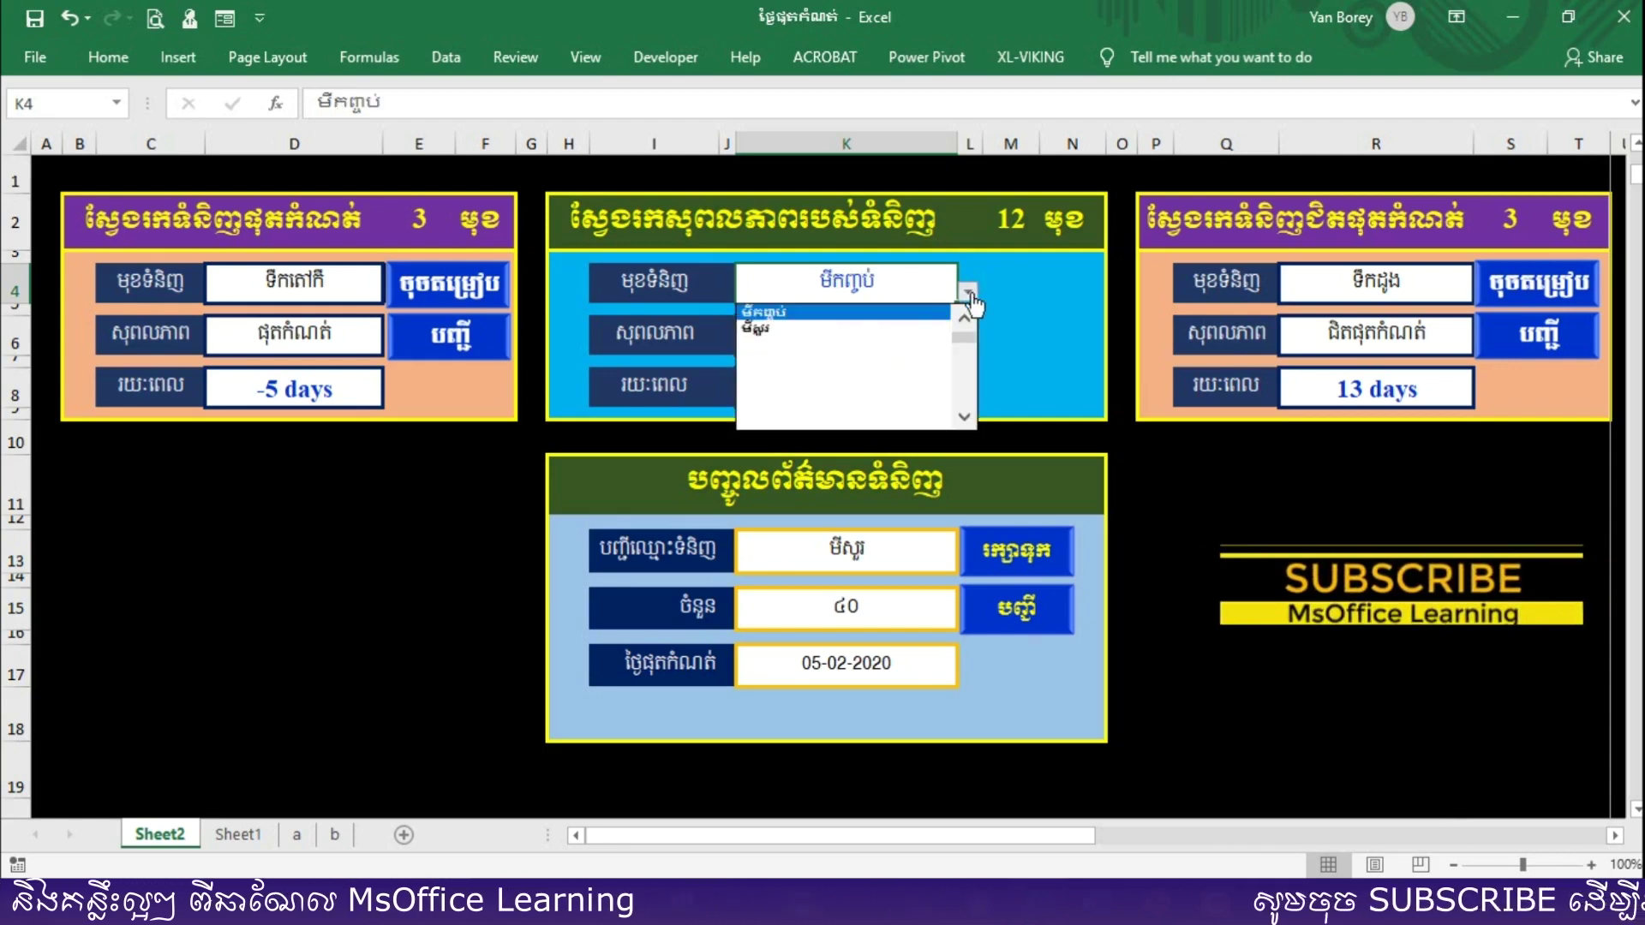
left_click(779, 329)
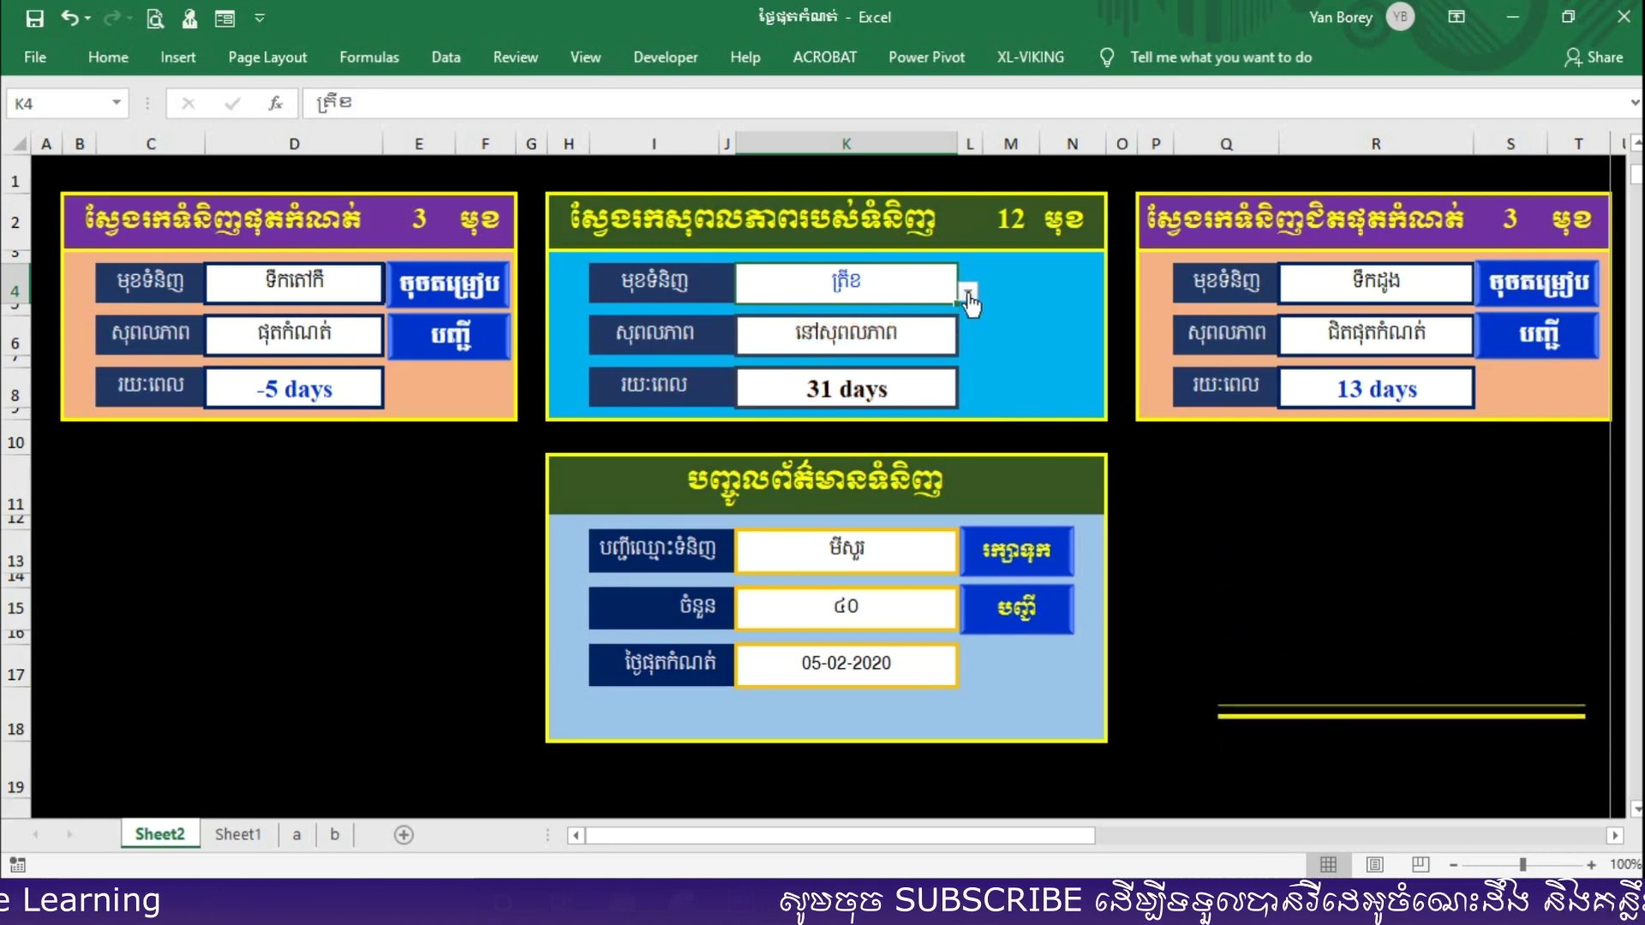
left_click(967, 291)
left_click(814, 345)
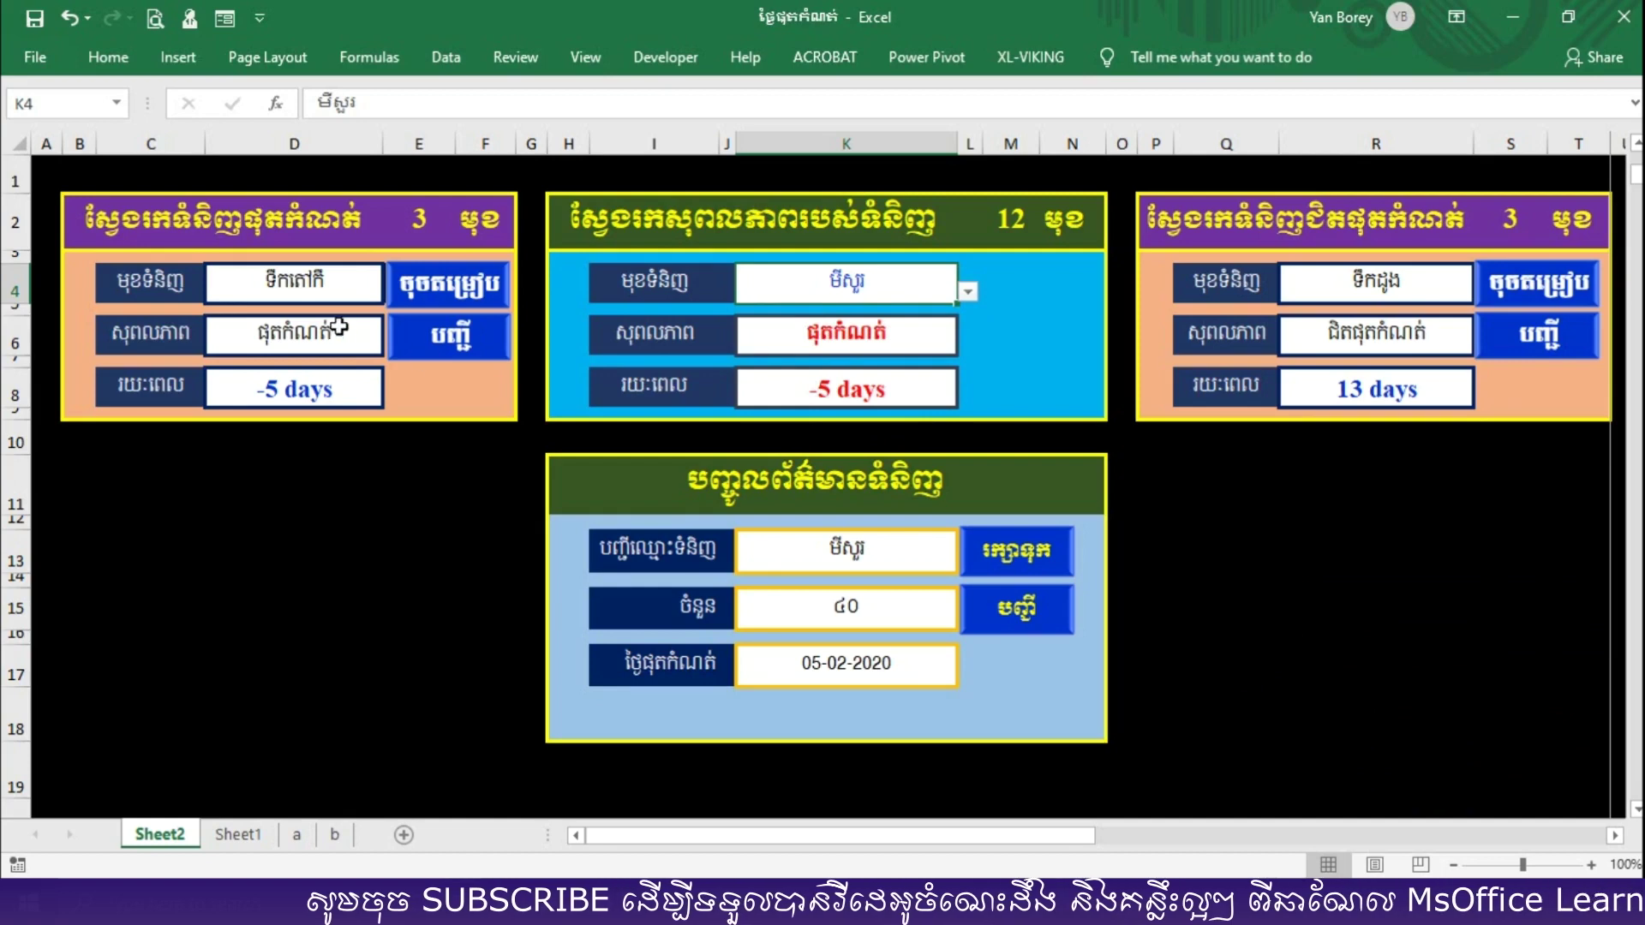
left_click(1023, 553)
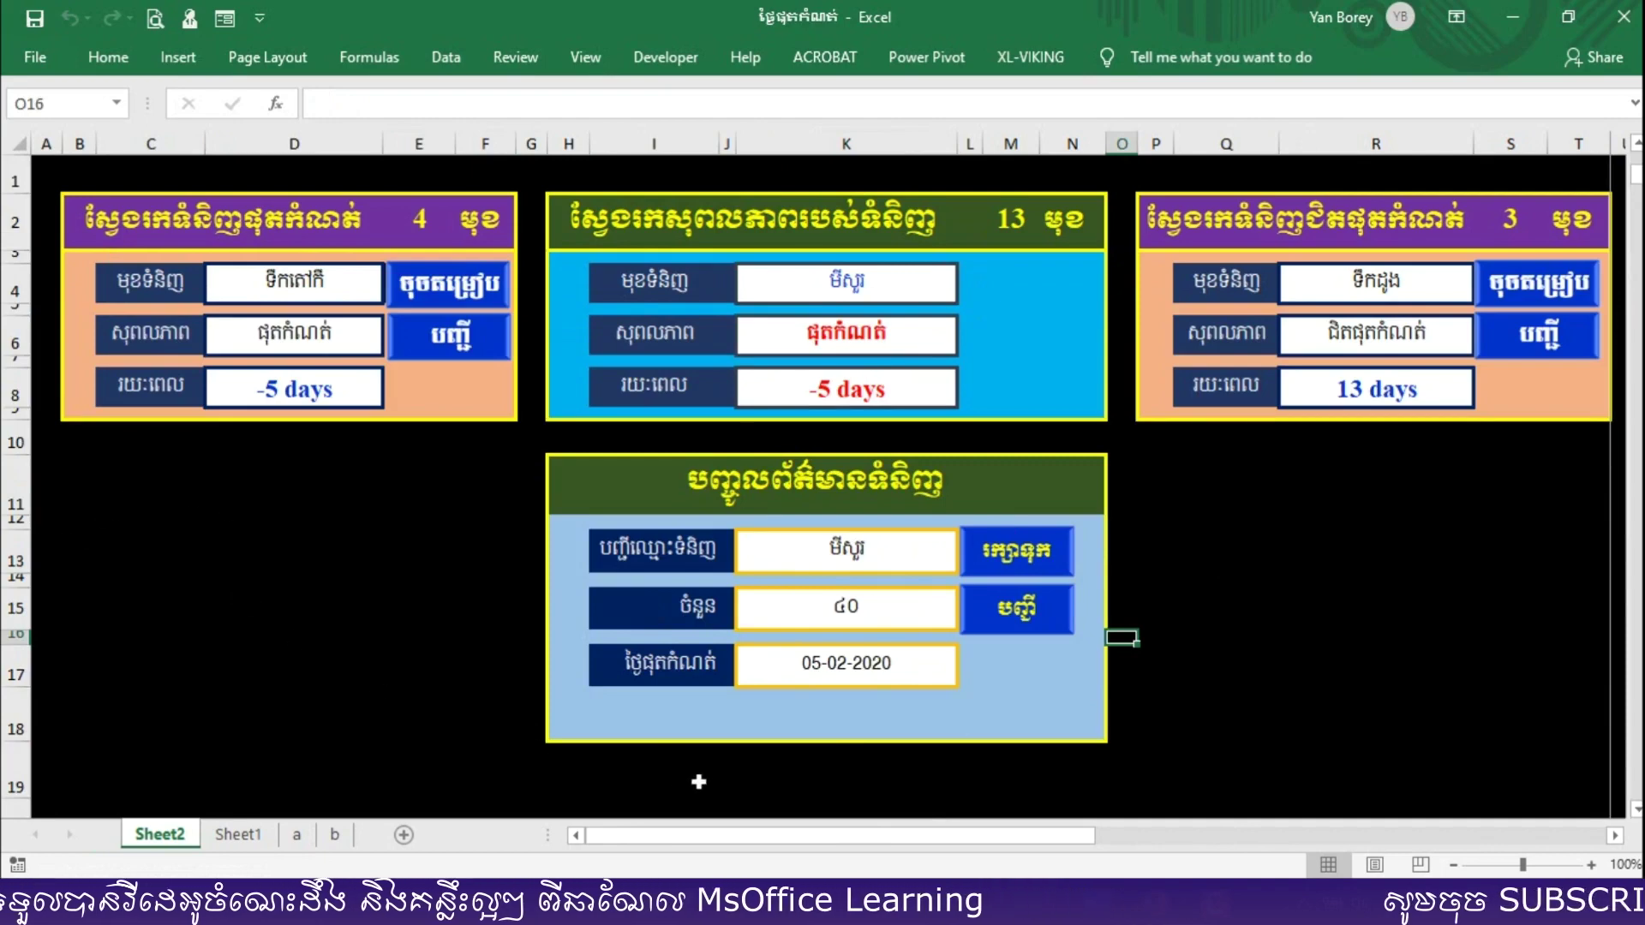
left_click_drag(699, 781, 1178, 724)
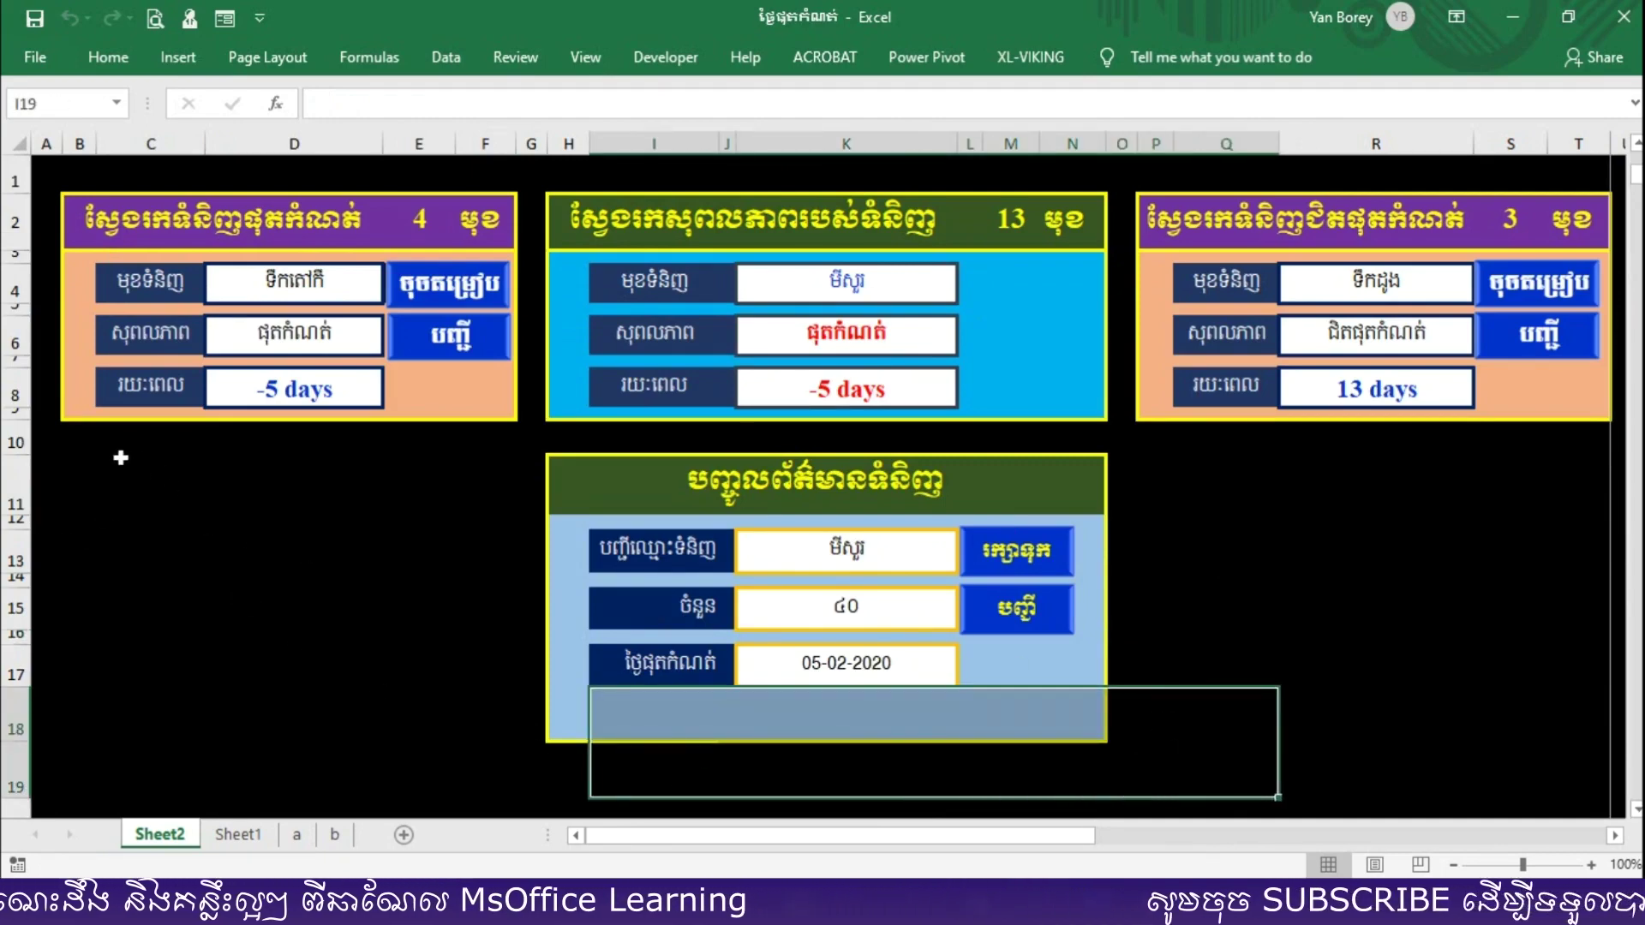
mouse_move(51, 179)
left_mouse_down()
mouse_move(352, 172)
mouse_move(1072, 279)
mouse_move(1432, 378)
mouse_move(1489, 488)
mouse_move(1547, 703)
left_mouse_up()
mouse_move(1545, 783)
left_mouse_down()
mouse_move(1063, 738)
mouse_move(169, 540)
mouse_move(165, 434)
mouse_move(52, 386)
mouse_move(53, 182)
left_mouse_up()
left_click(194, 496)
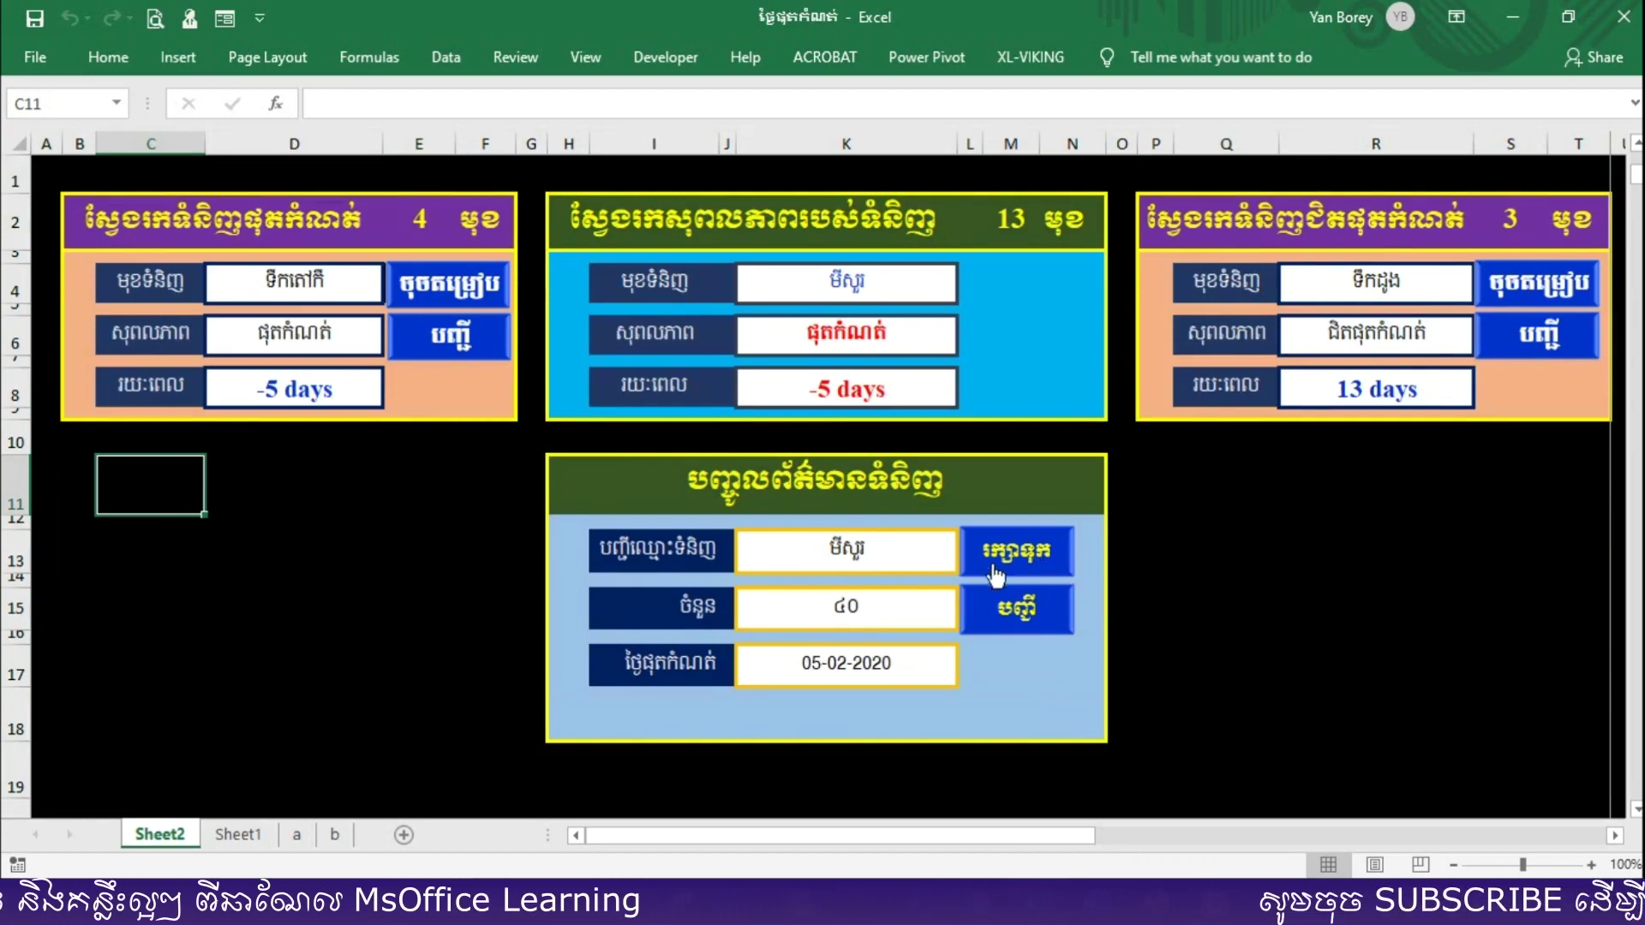
left_click(1024, 620)
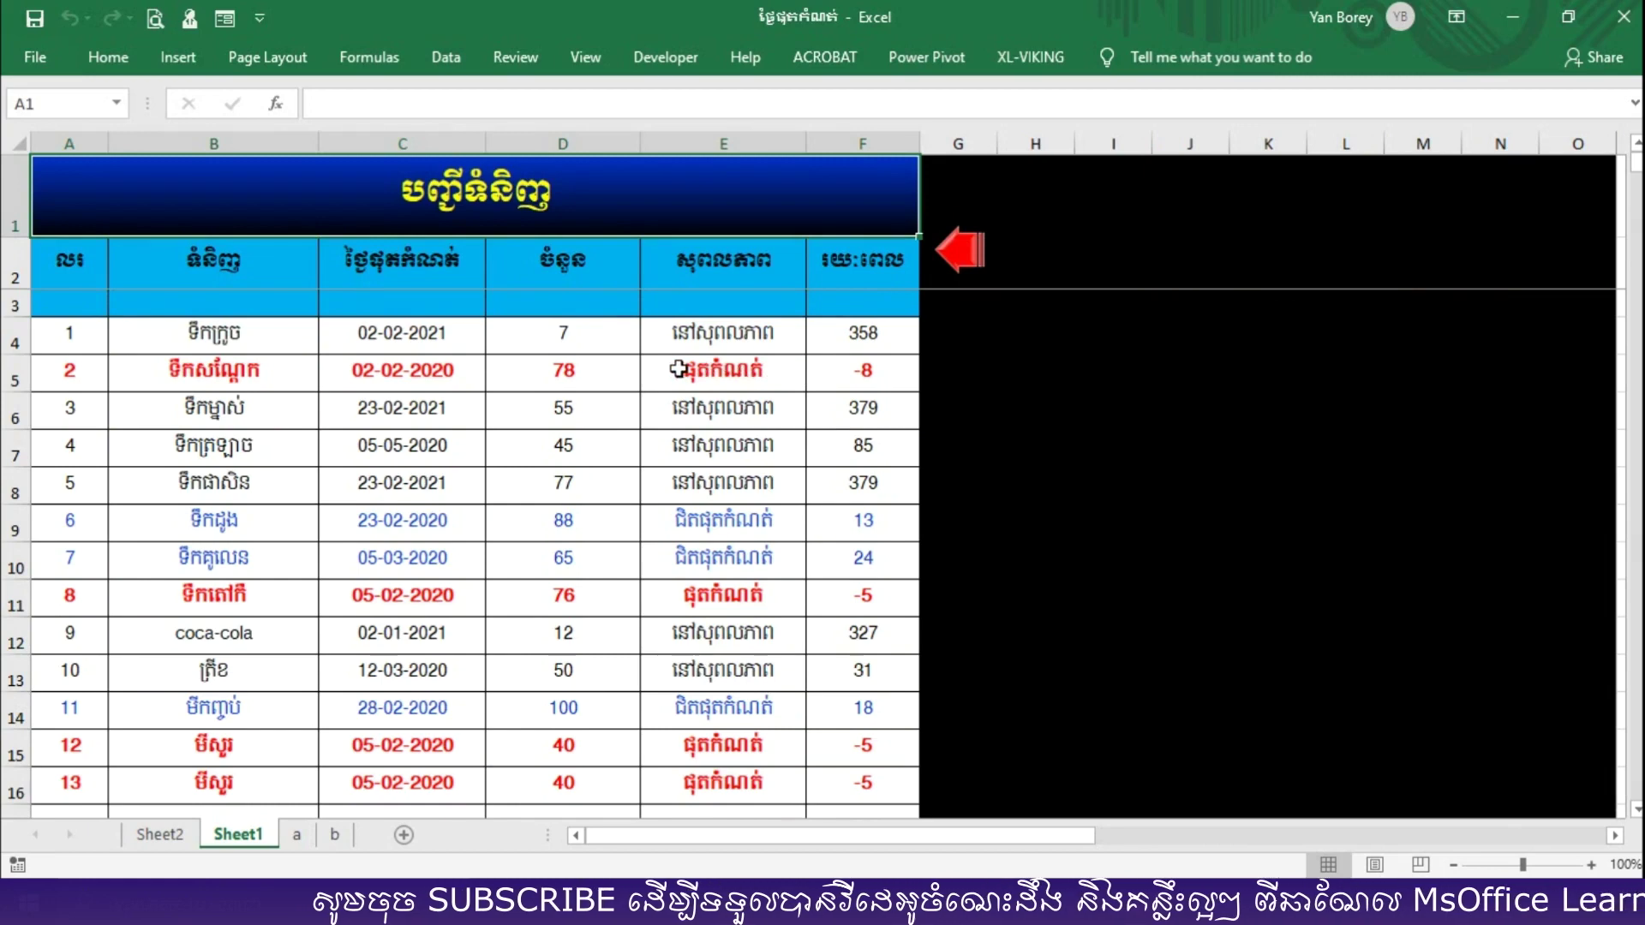
Clear the entries in rows 5, 11 and 15–16 (B:D) of the list, then return to the dashboard
left_click_drag(563, 370, 213, 366)
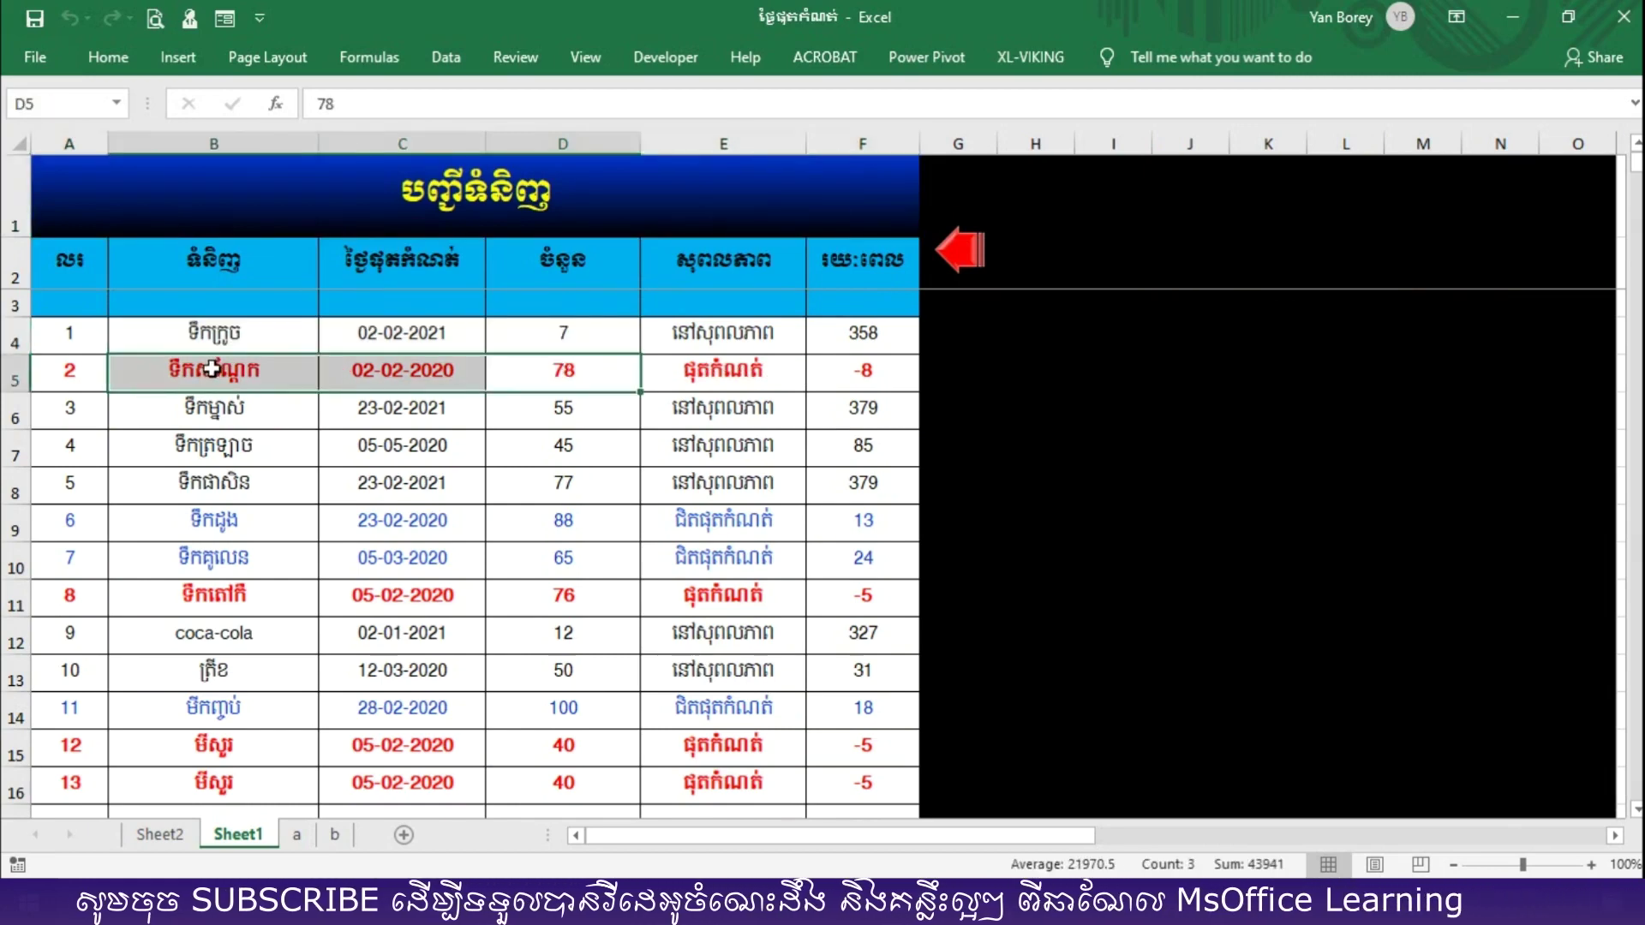
key("Delete")
left_click_drag(573, 610, 214, 606)
key("Delete")
mouse_move(617, 760)
left_mouse_down()
mouse_move(275, 753)
mouse_move(228, 779)
left_mouse_up()
key("Delete")
left_click(468, 677)
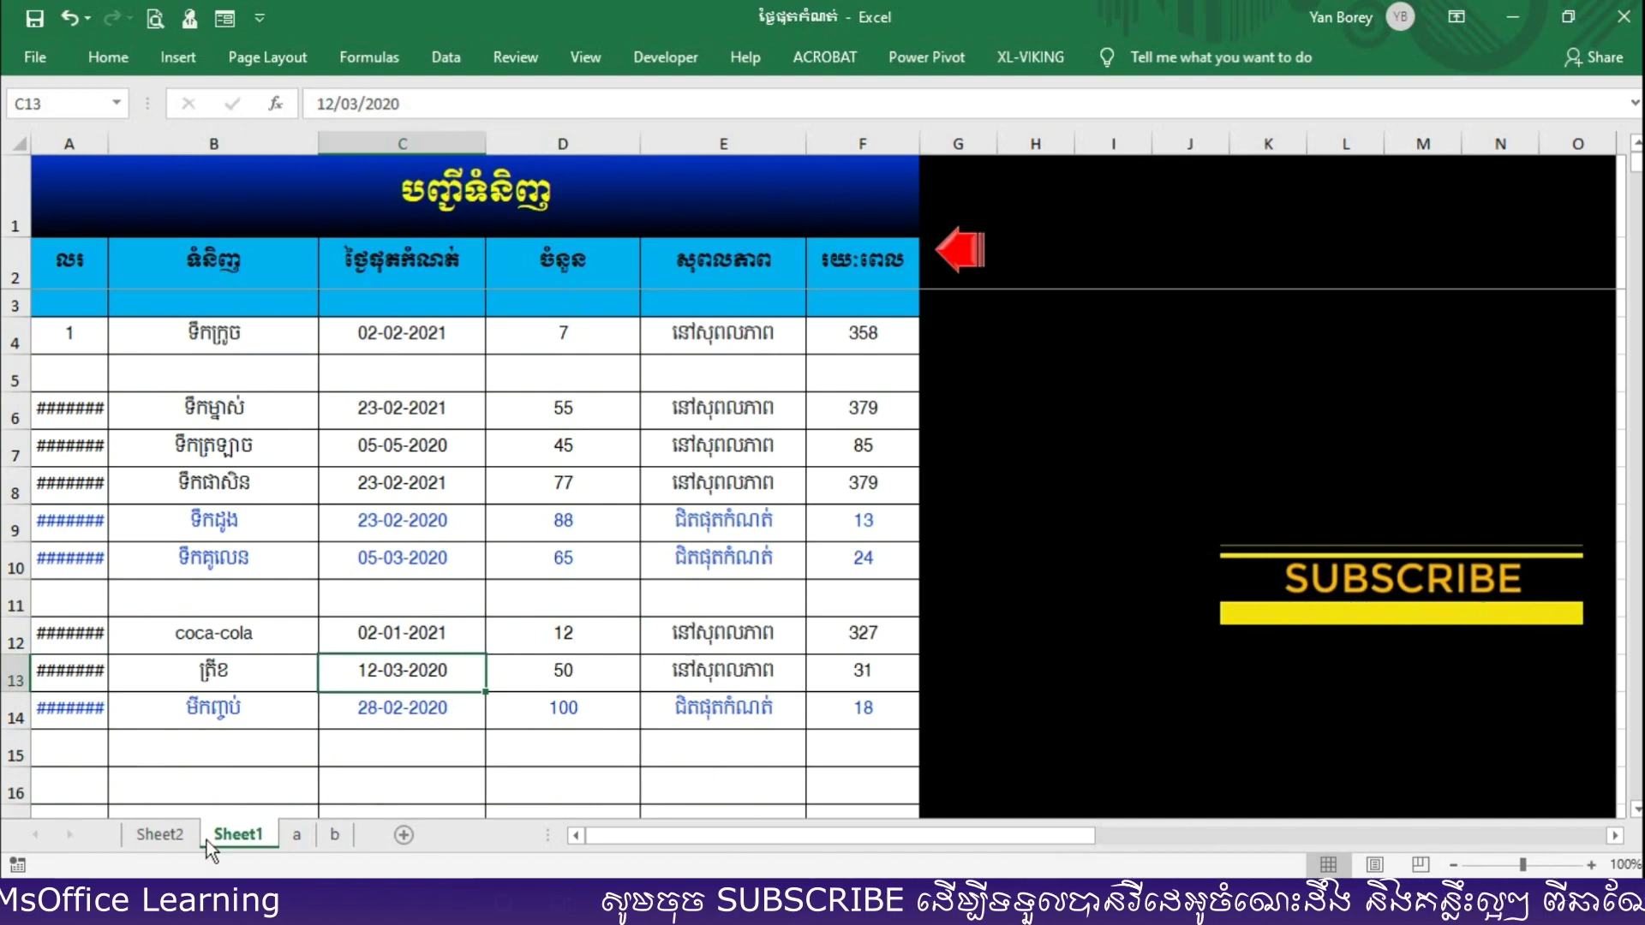
left_click(179, 841)
left_click(840, 540)
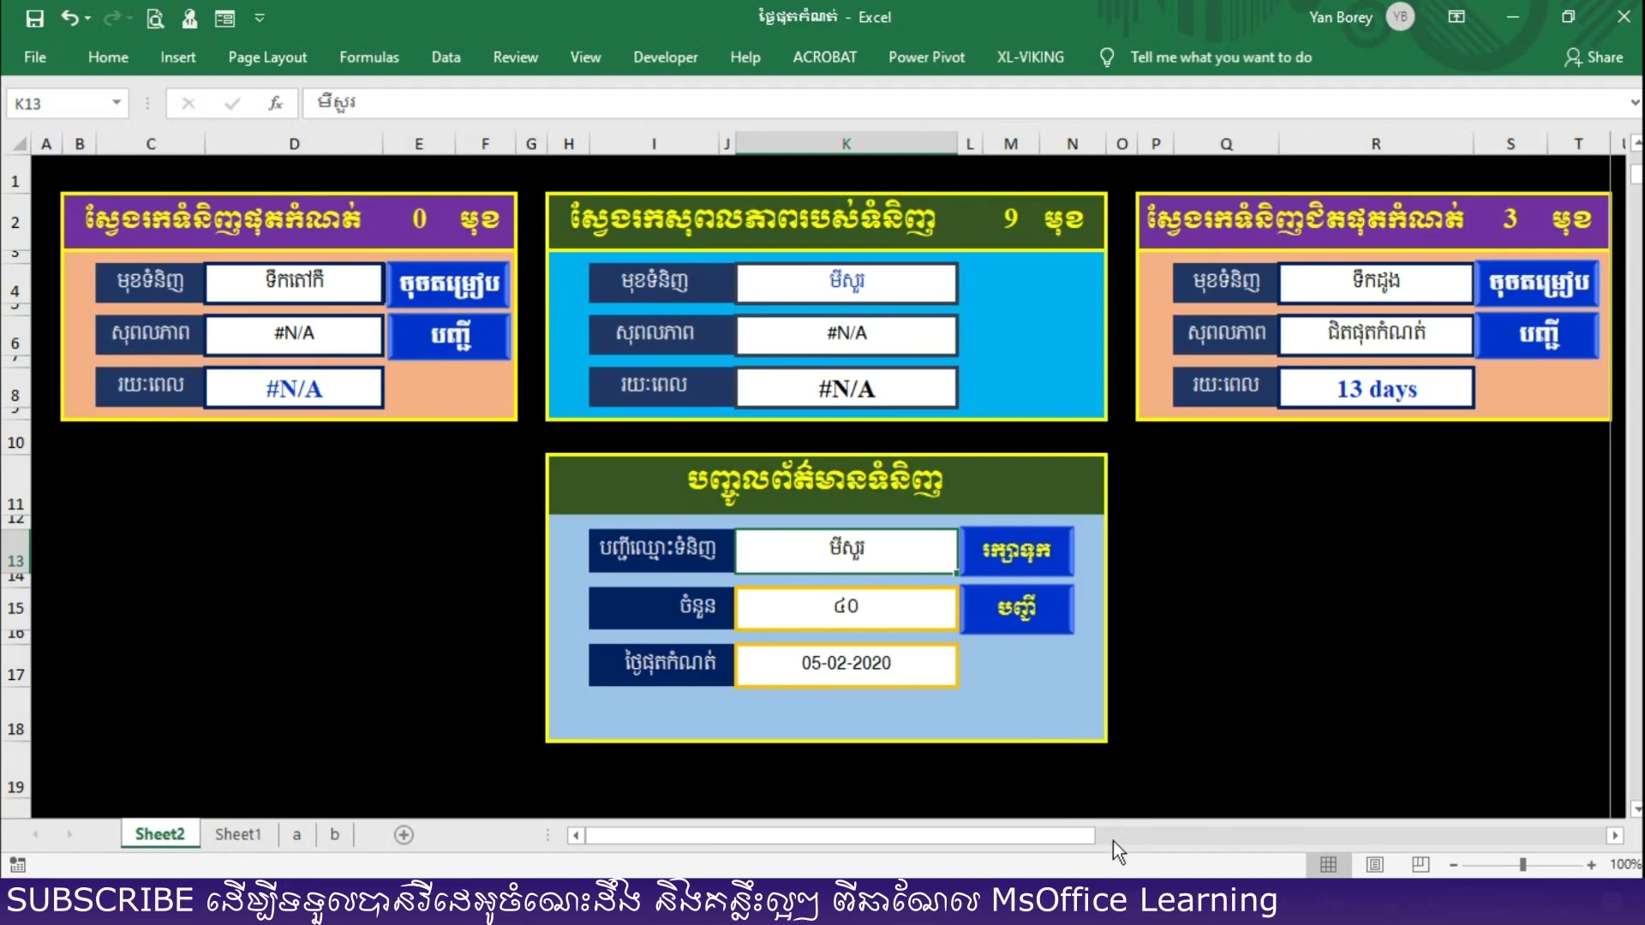
Save product ABC with quantity 50 and expiry corrected to 05-02-2021, then view Sheet1
type("ABC")
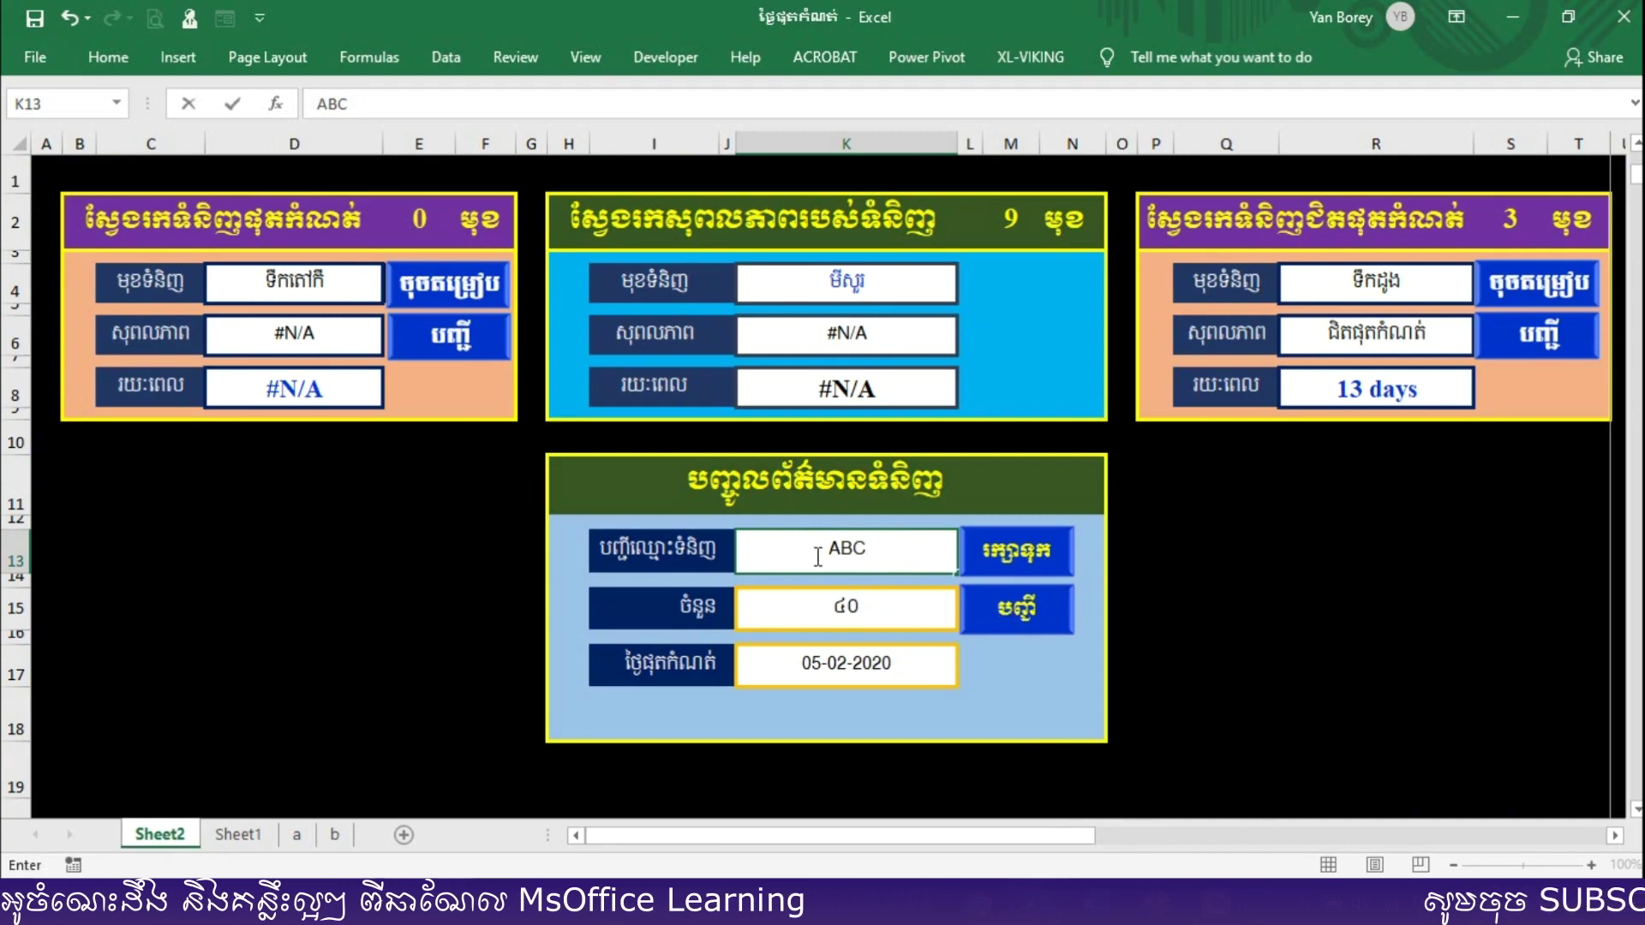
left_click(852, 608)
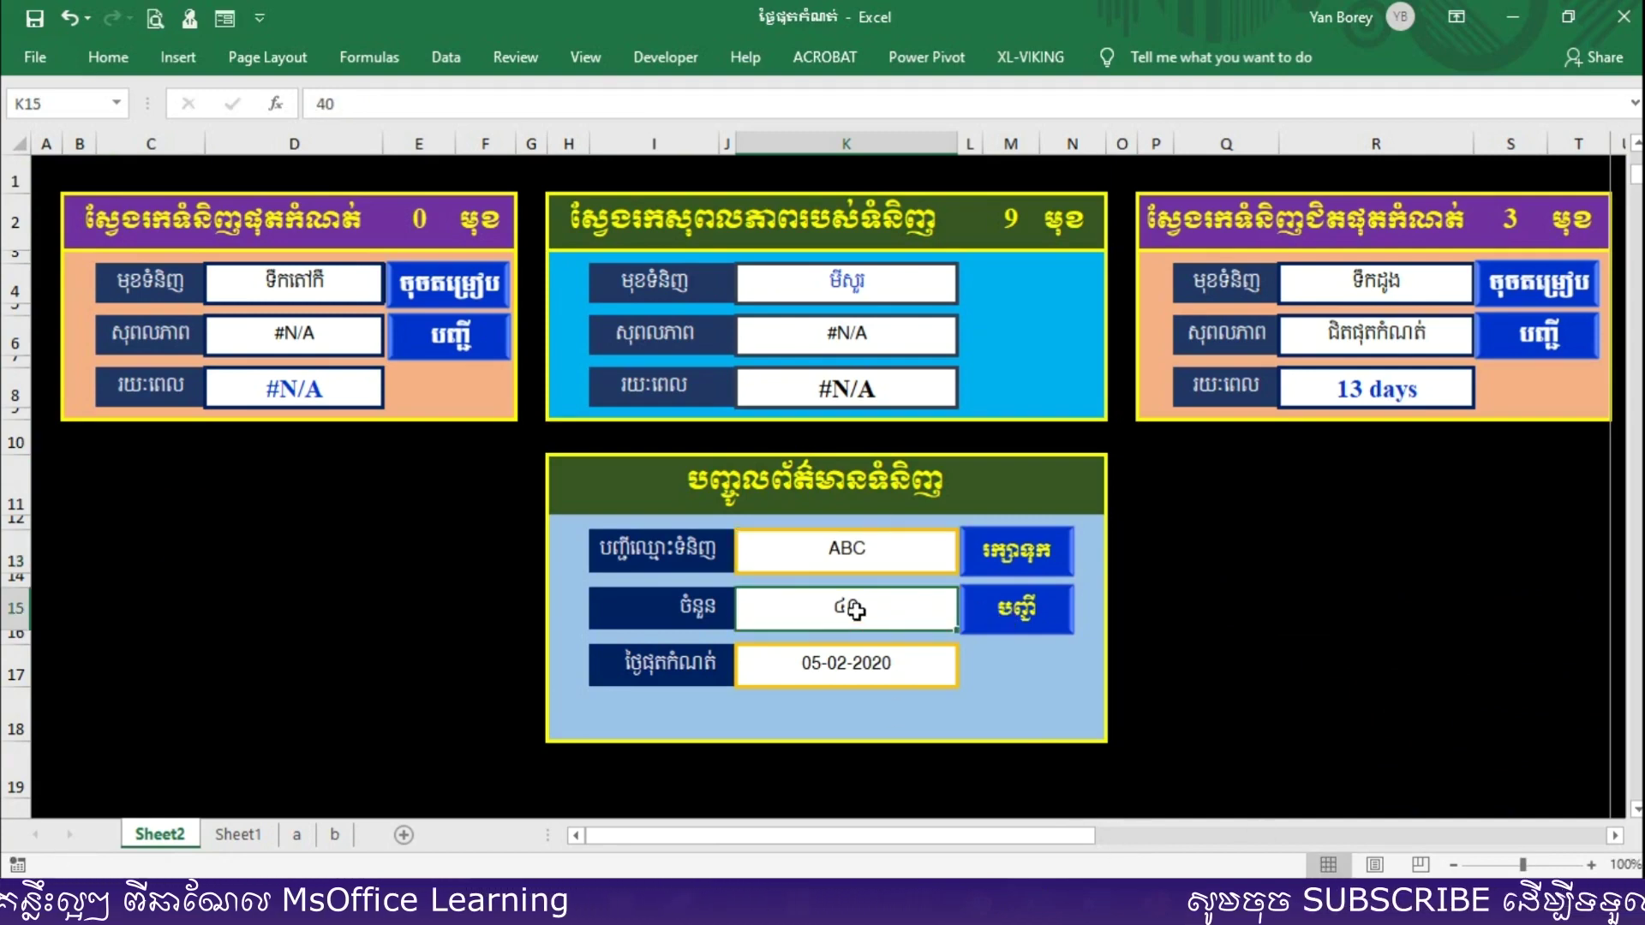
type("50")
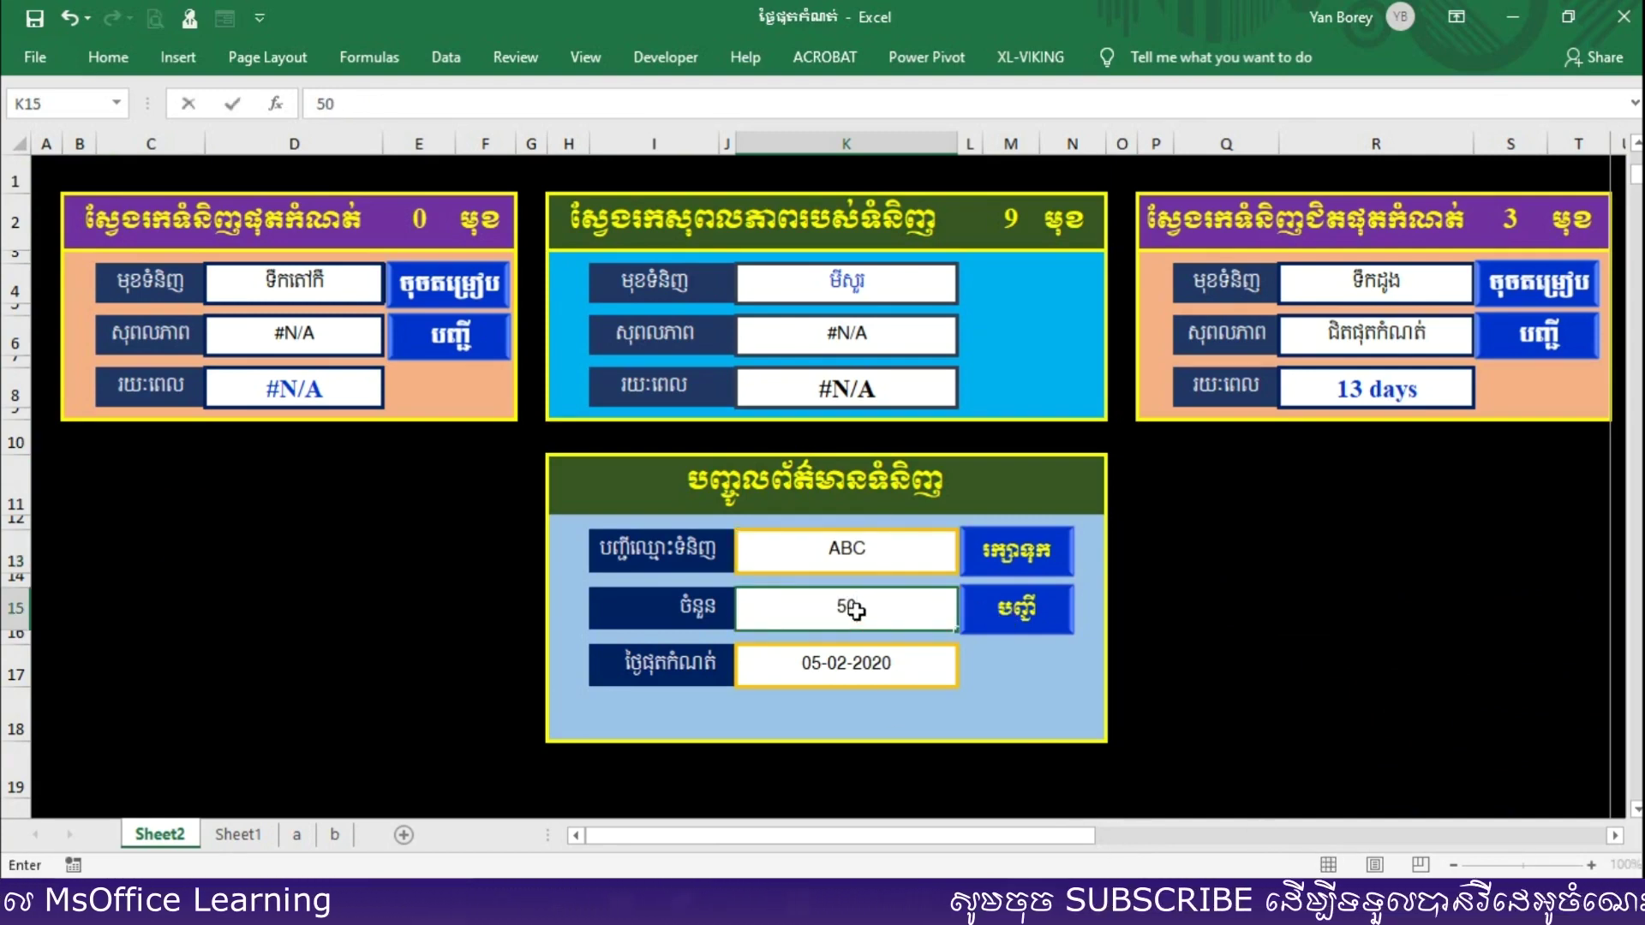
left_click(895, 663)
double_click(895, 662)
key("BackSpace")
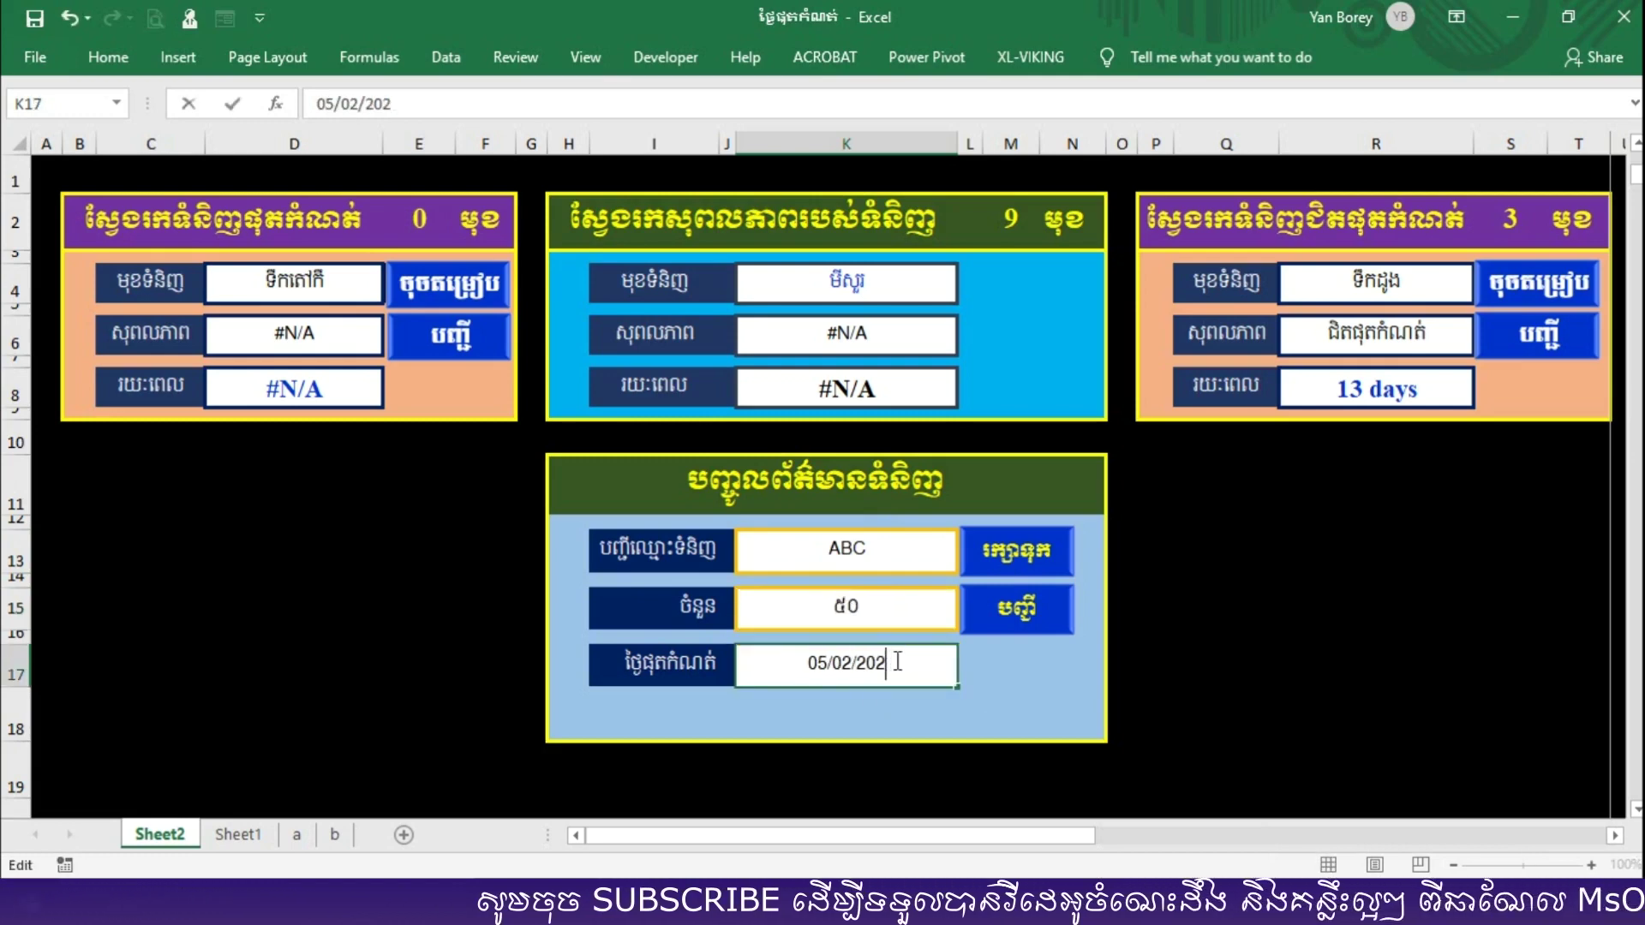
type("1")
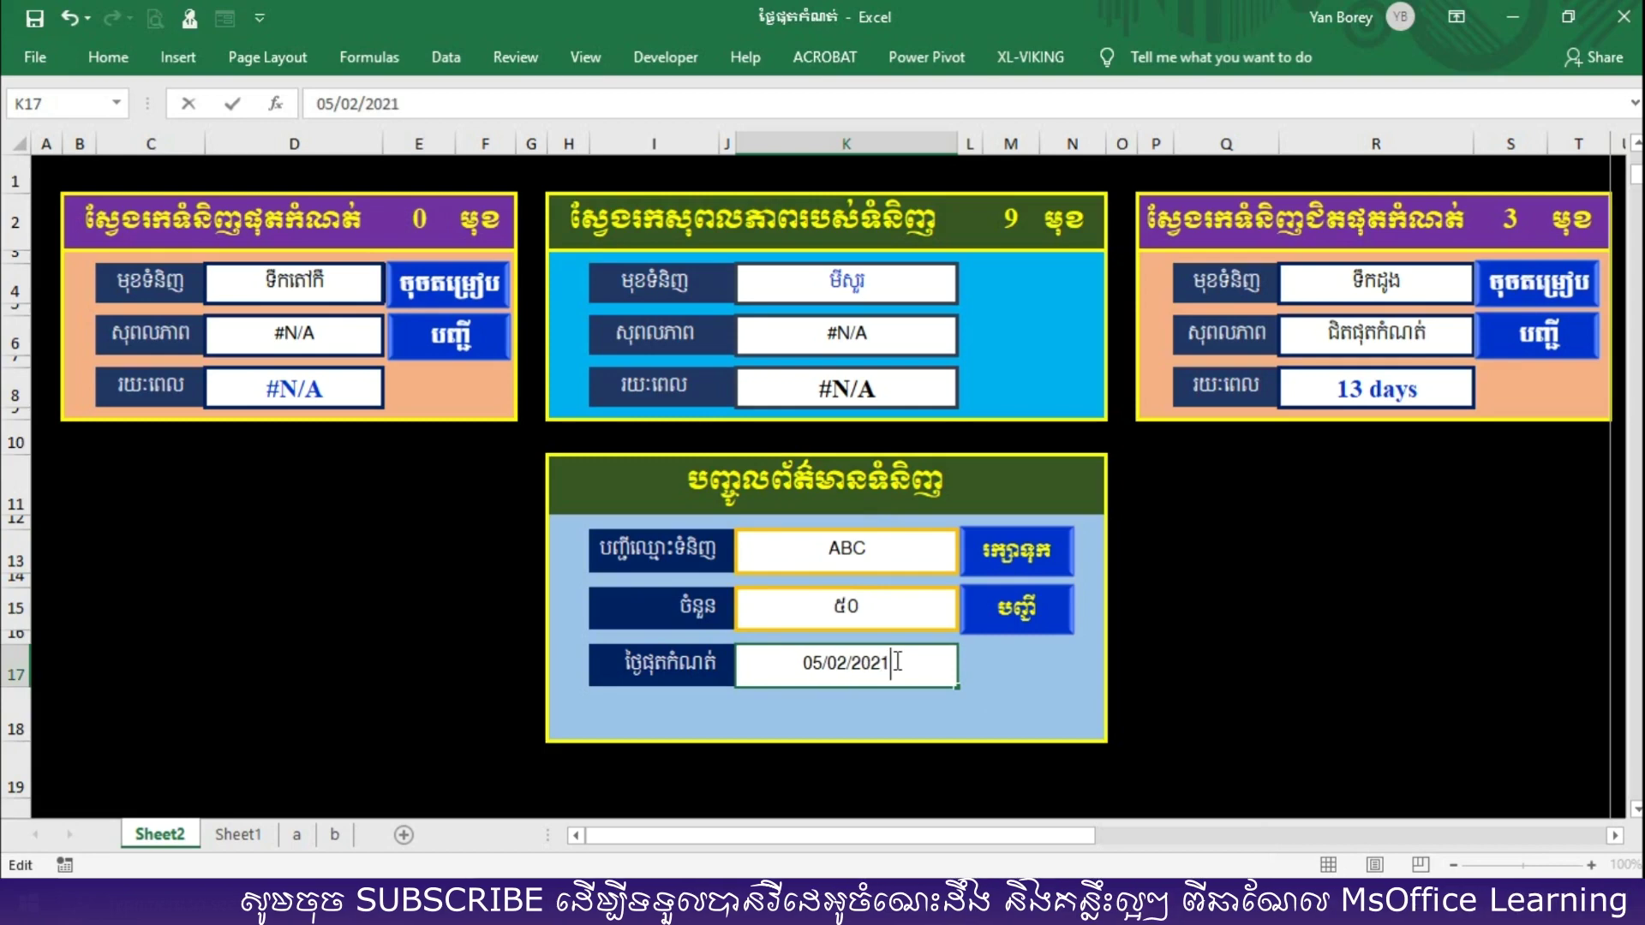
left_click(1018, 569)
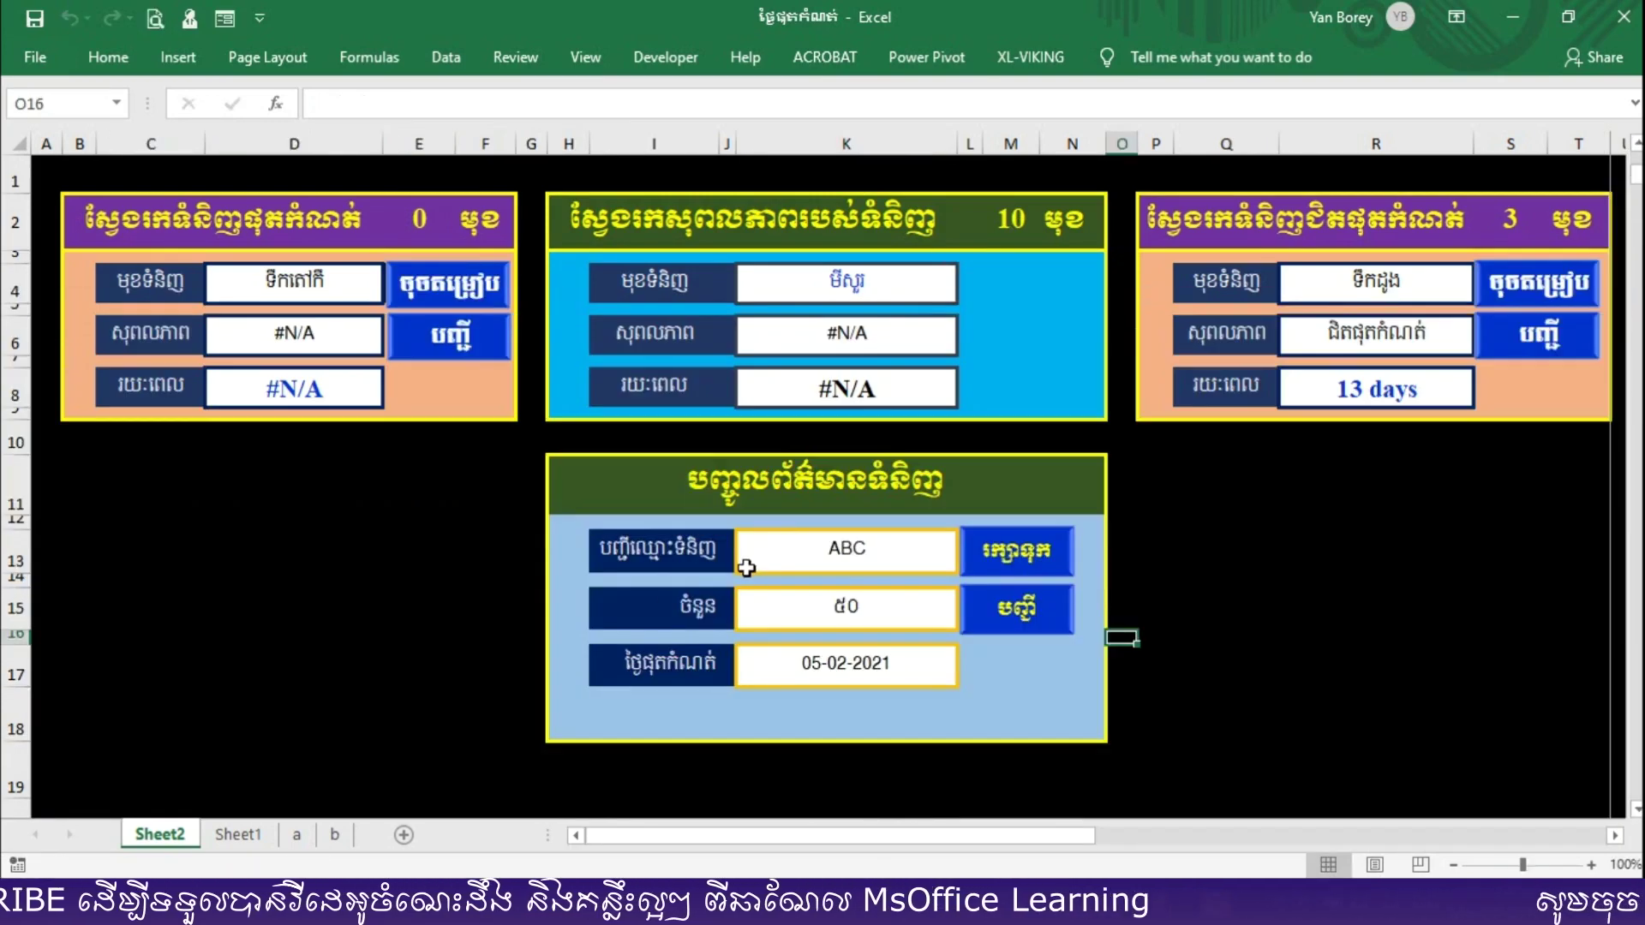
left_click(1045, 627)
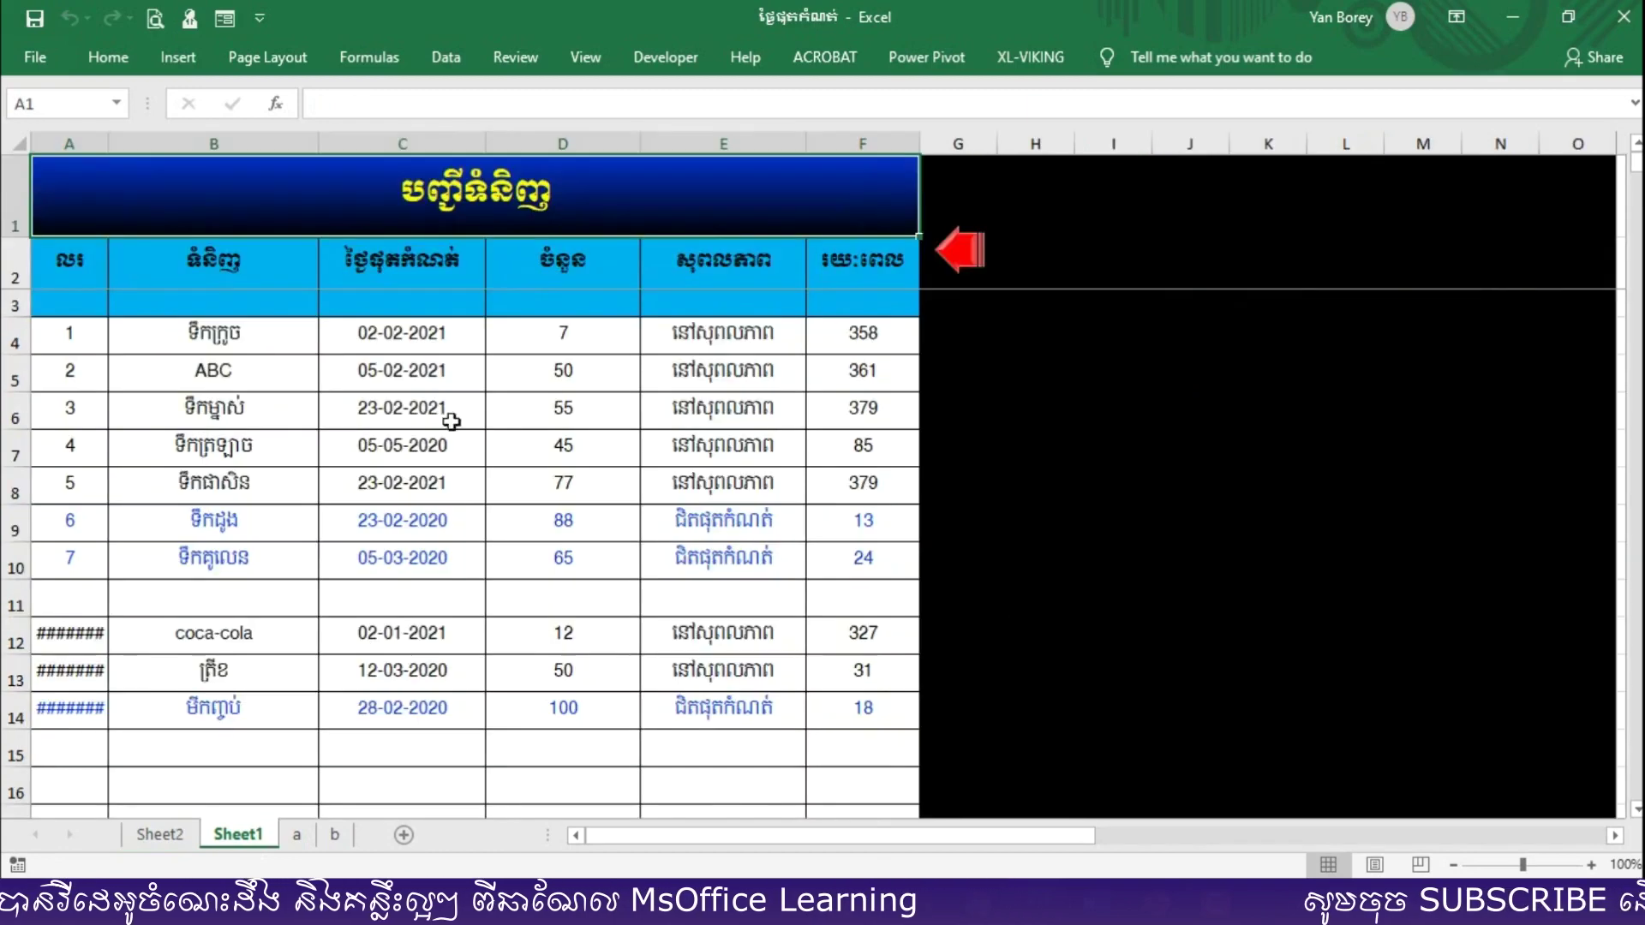
Highlight the ABC row, its name and expiry date on Sheet1, then return to Sheet2
left_click_drag(173, 392, 765, 391)
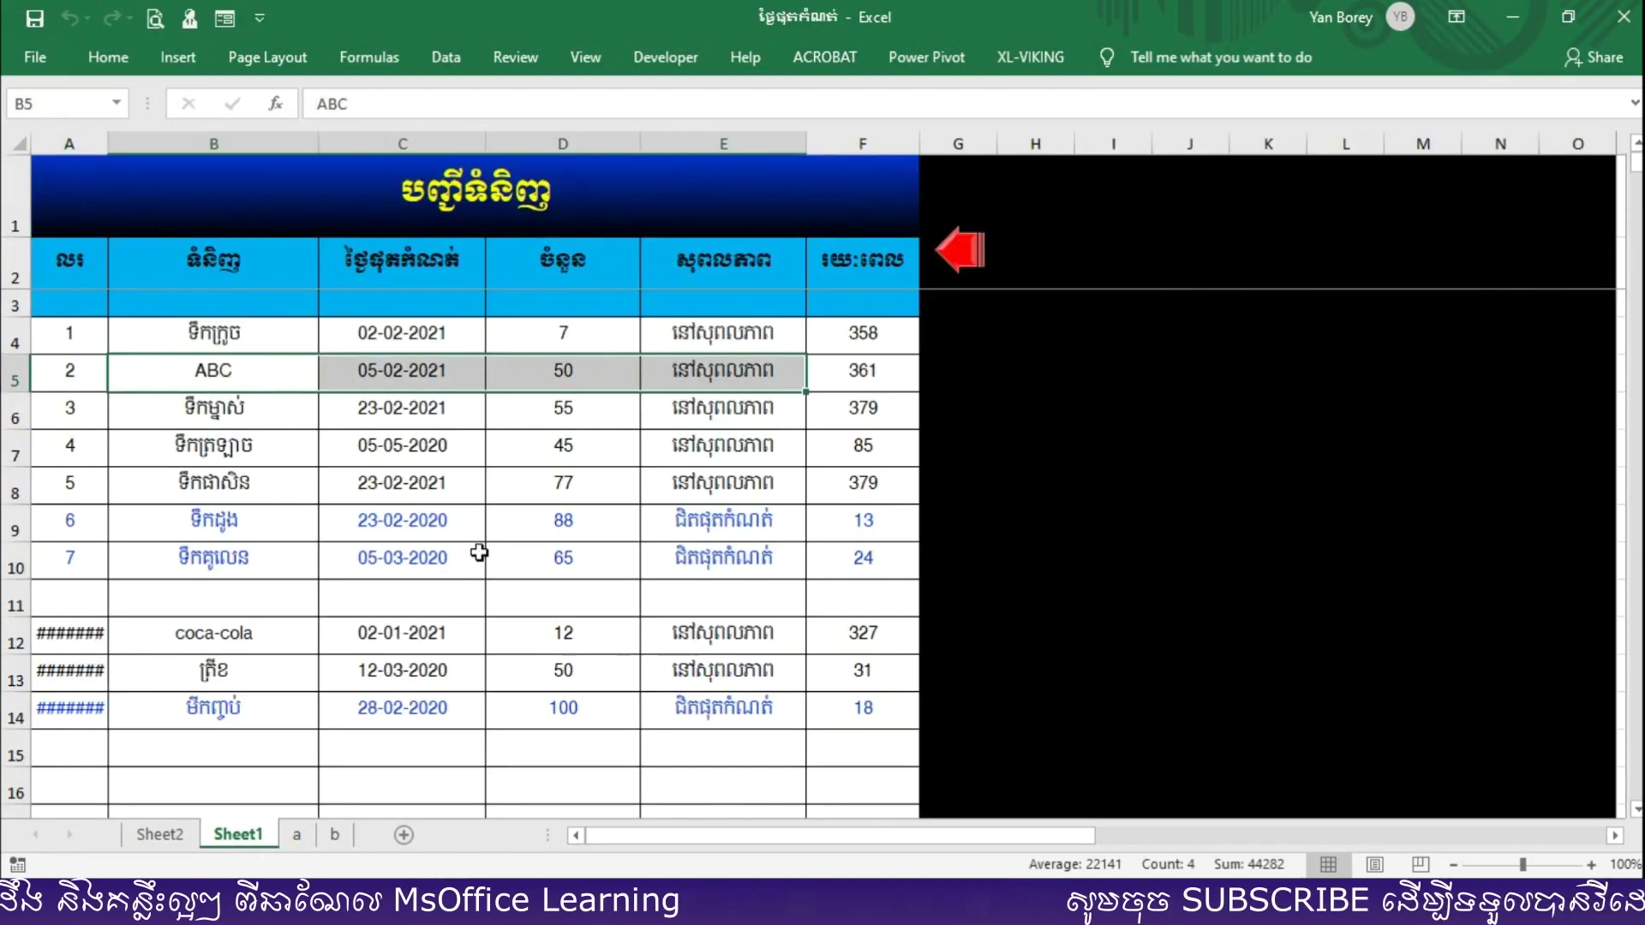
left_click_drag(198, 602, 709, 599)
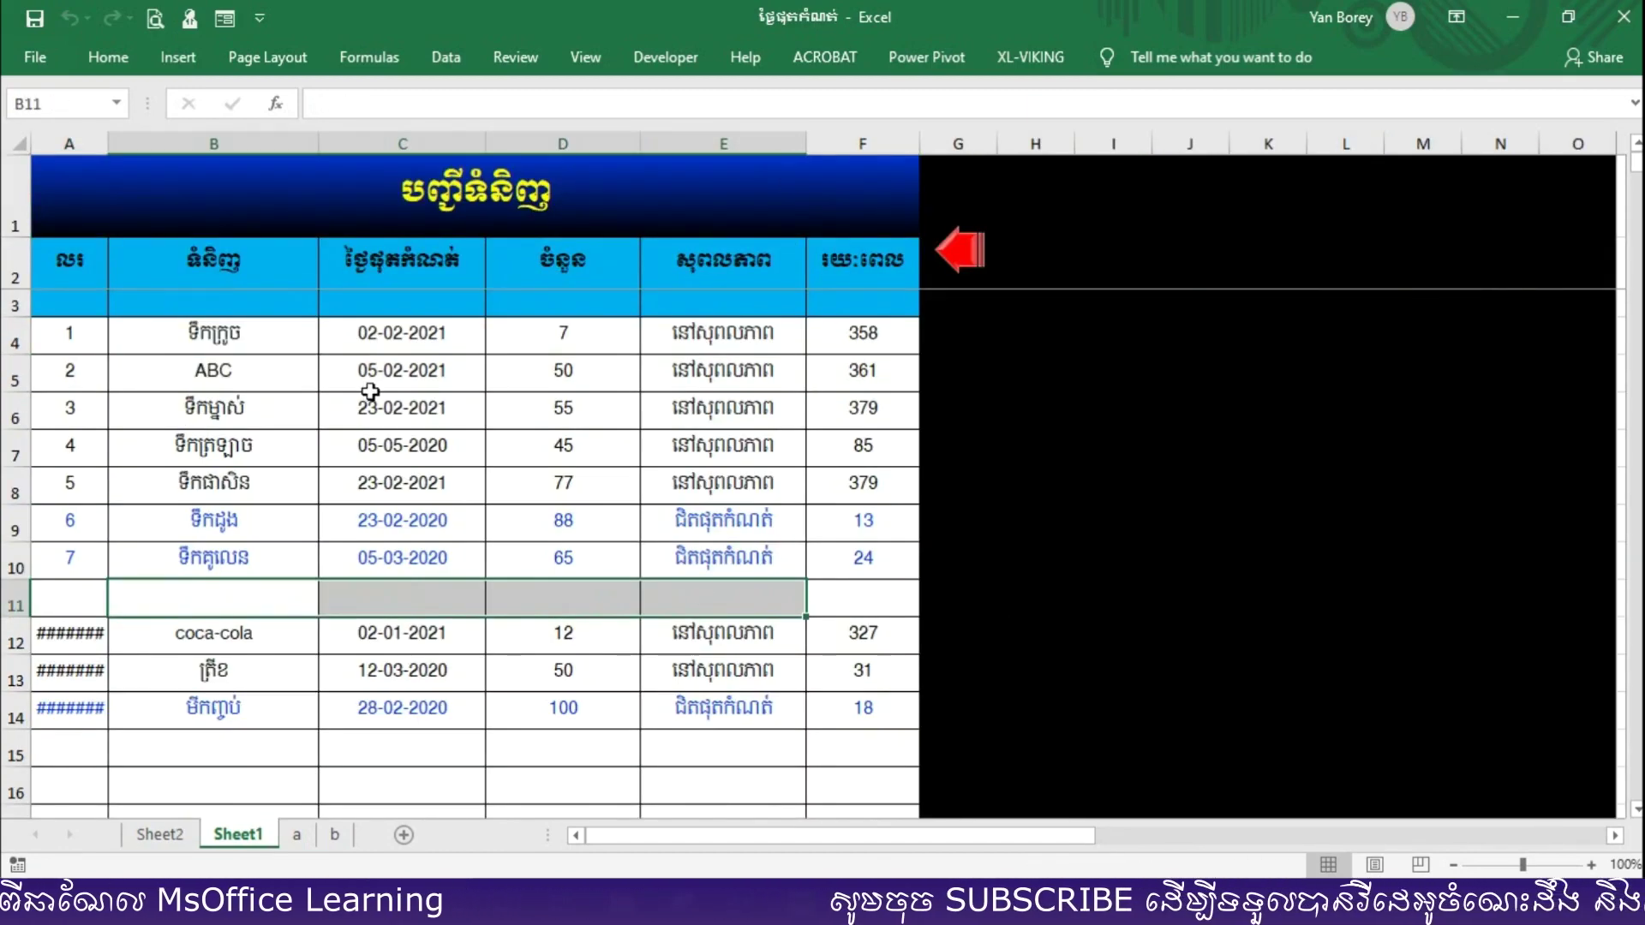
left_click(399, 377)
left_click(250, 331)
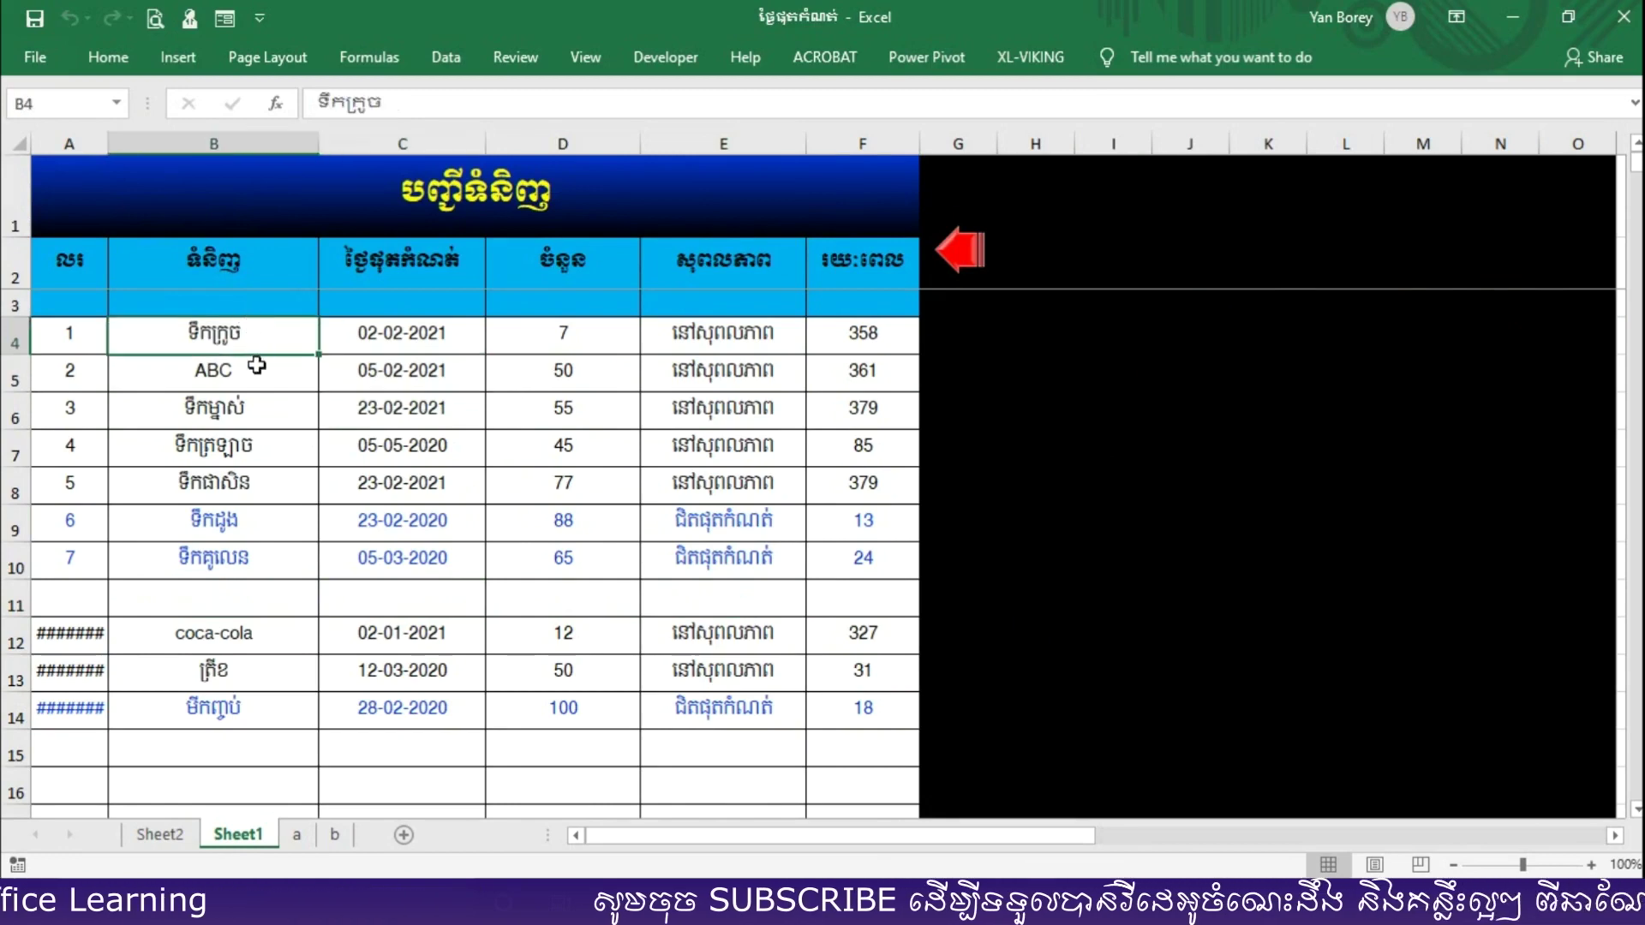
left_click(248, 364)
left_click(160, 835)
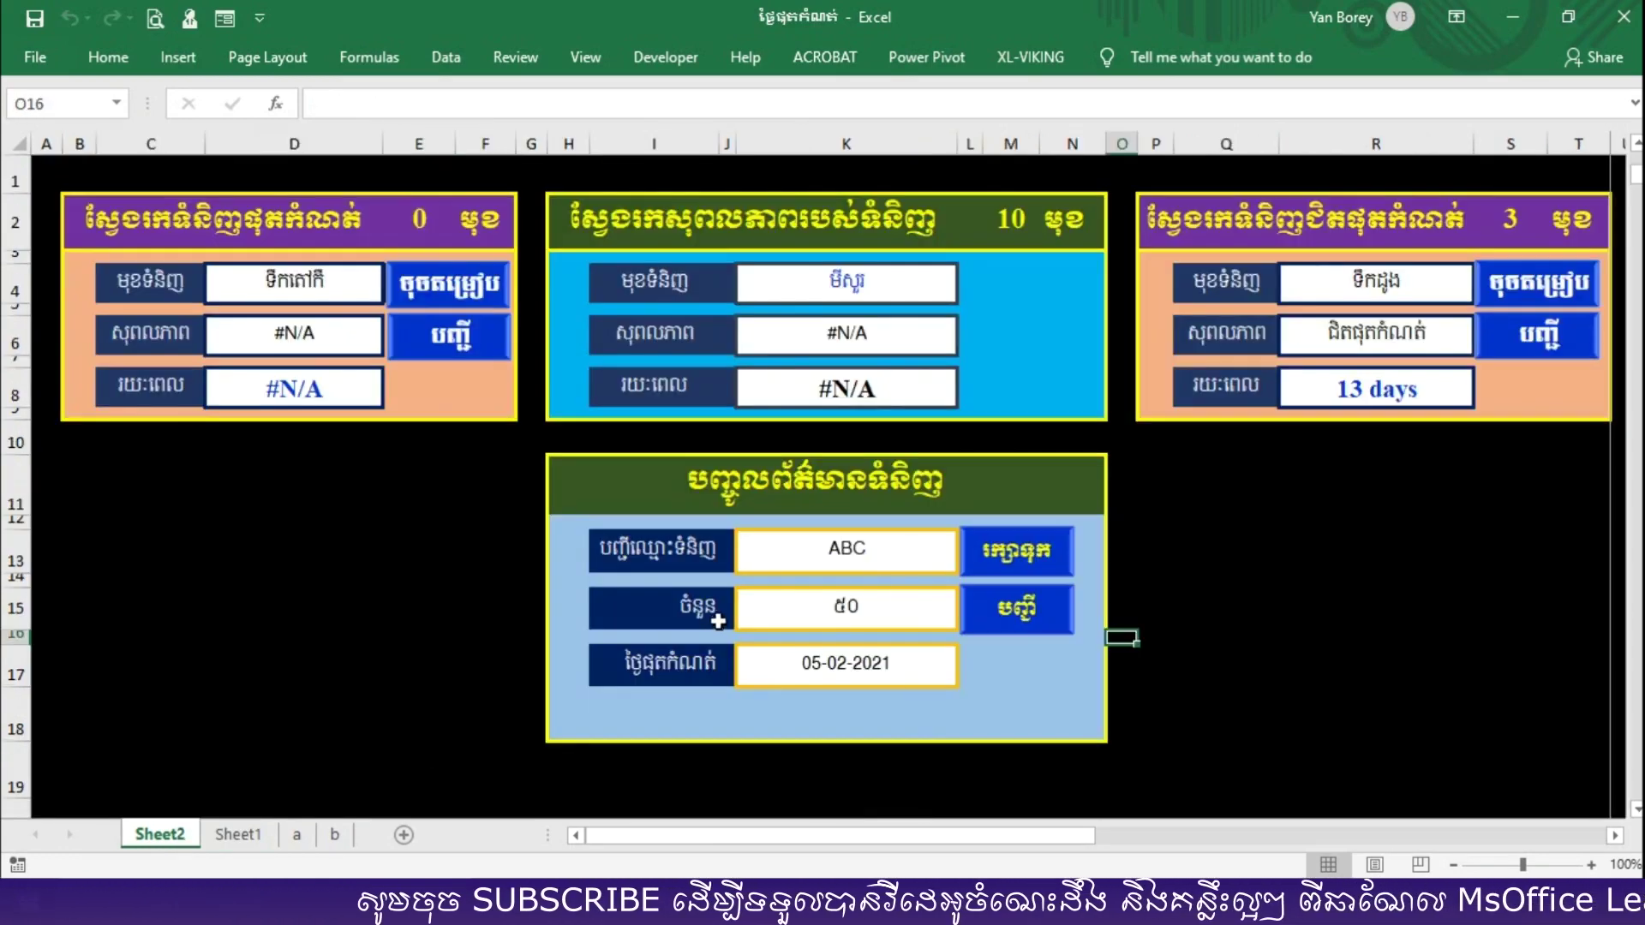
Save ANGKOR with quantity 20 and expiry 23-3-2020, then check it on Sheet1
left_click(902, 549)
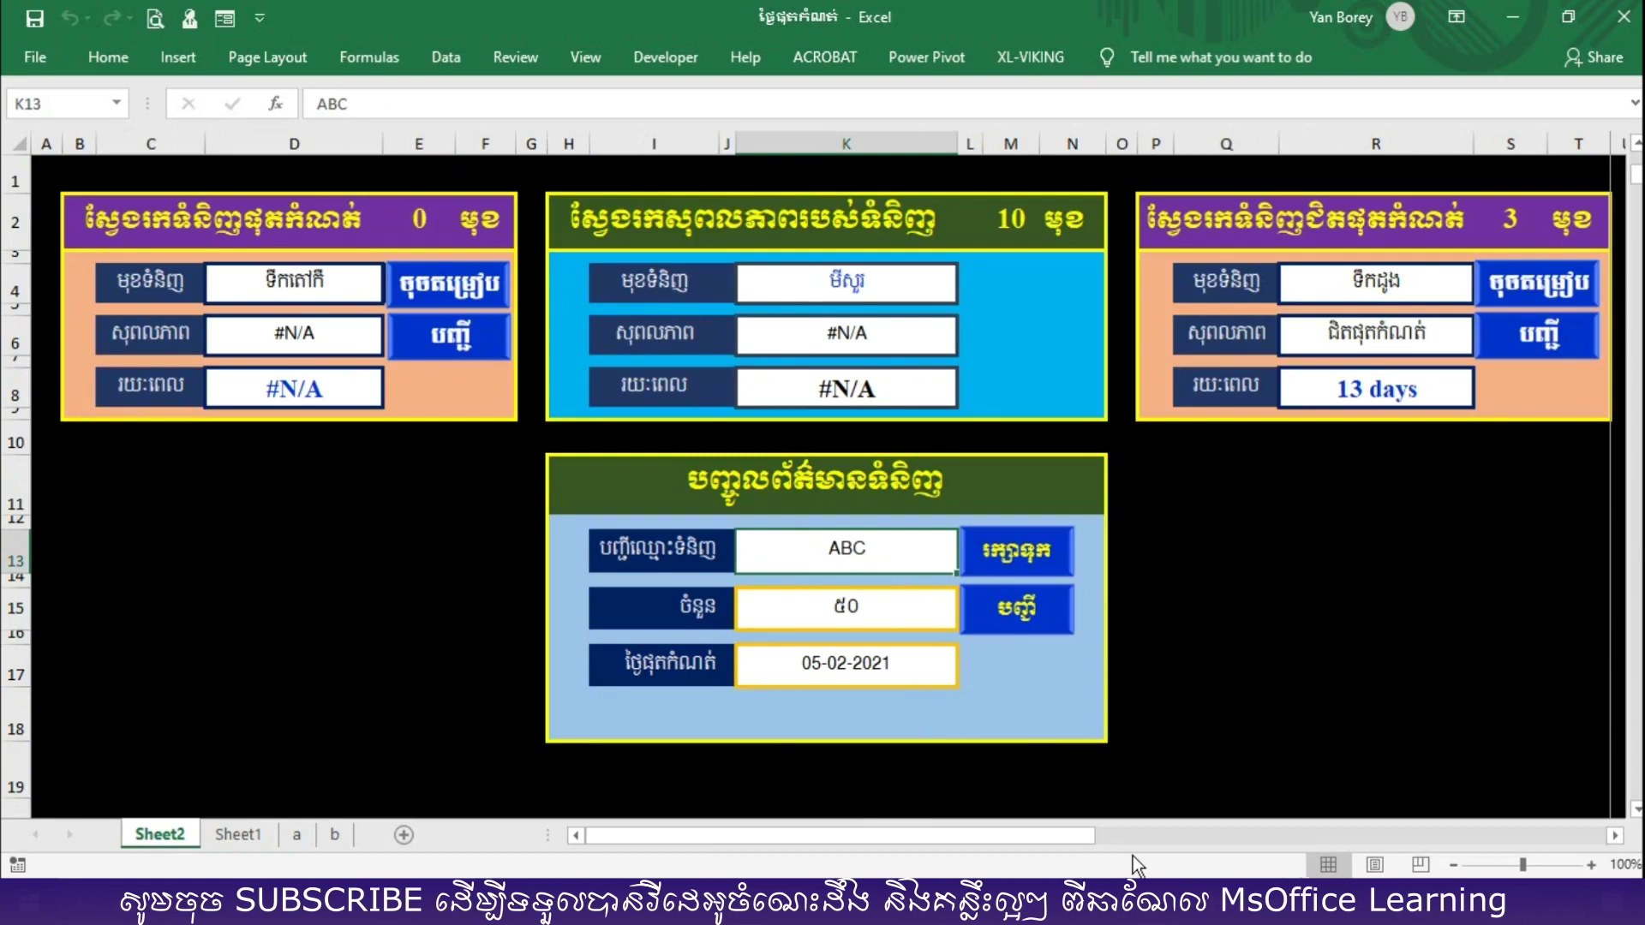
type("ANGKOR")
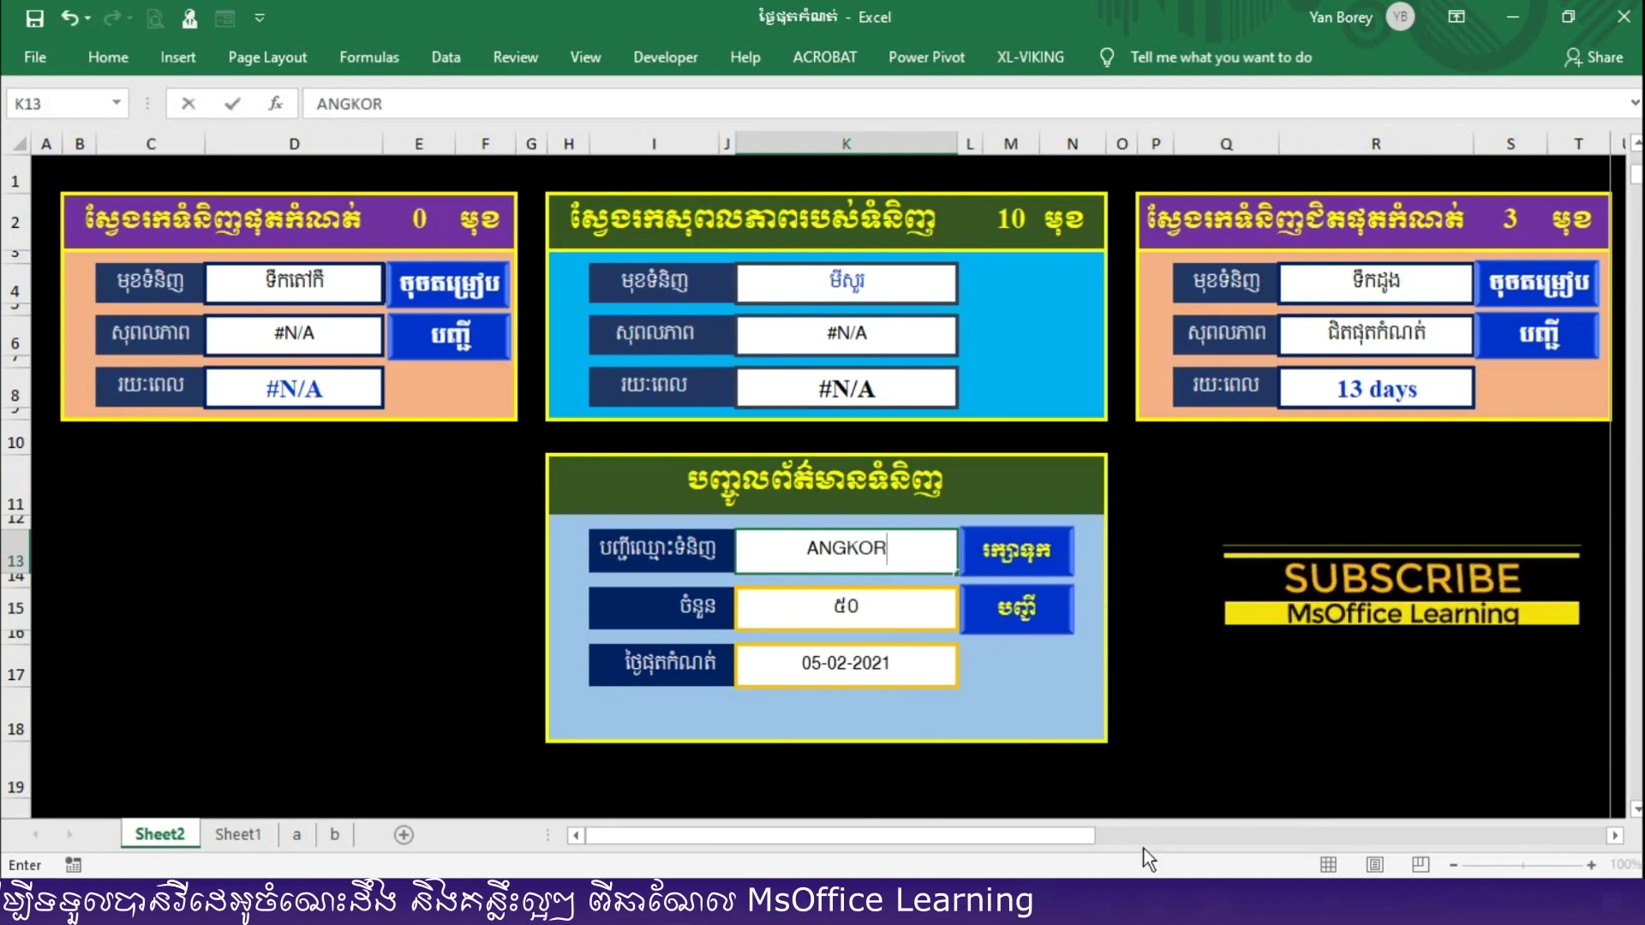
left_click(861, 616)
type("20")
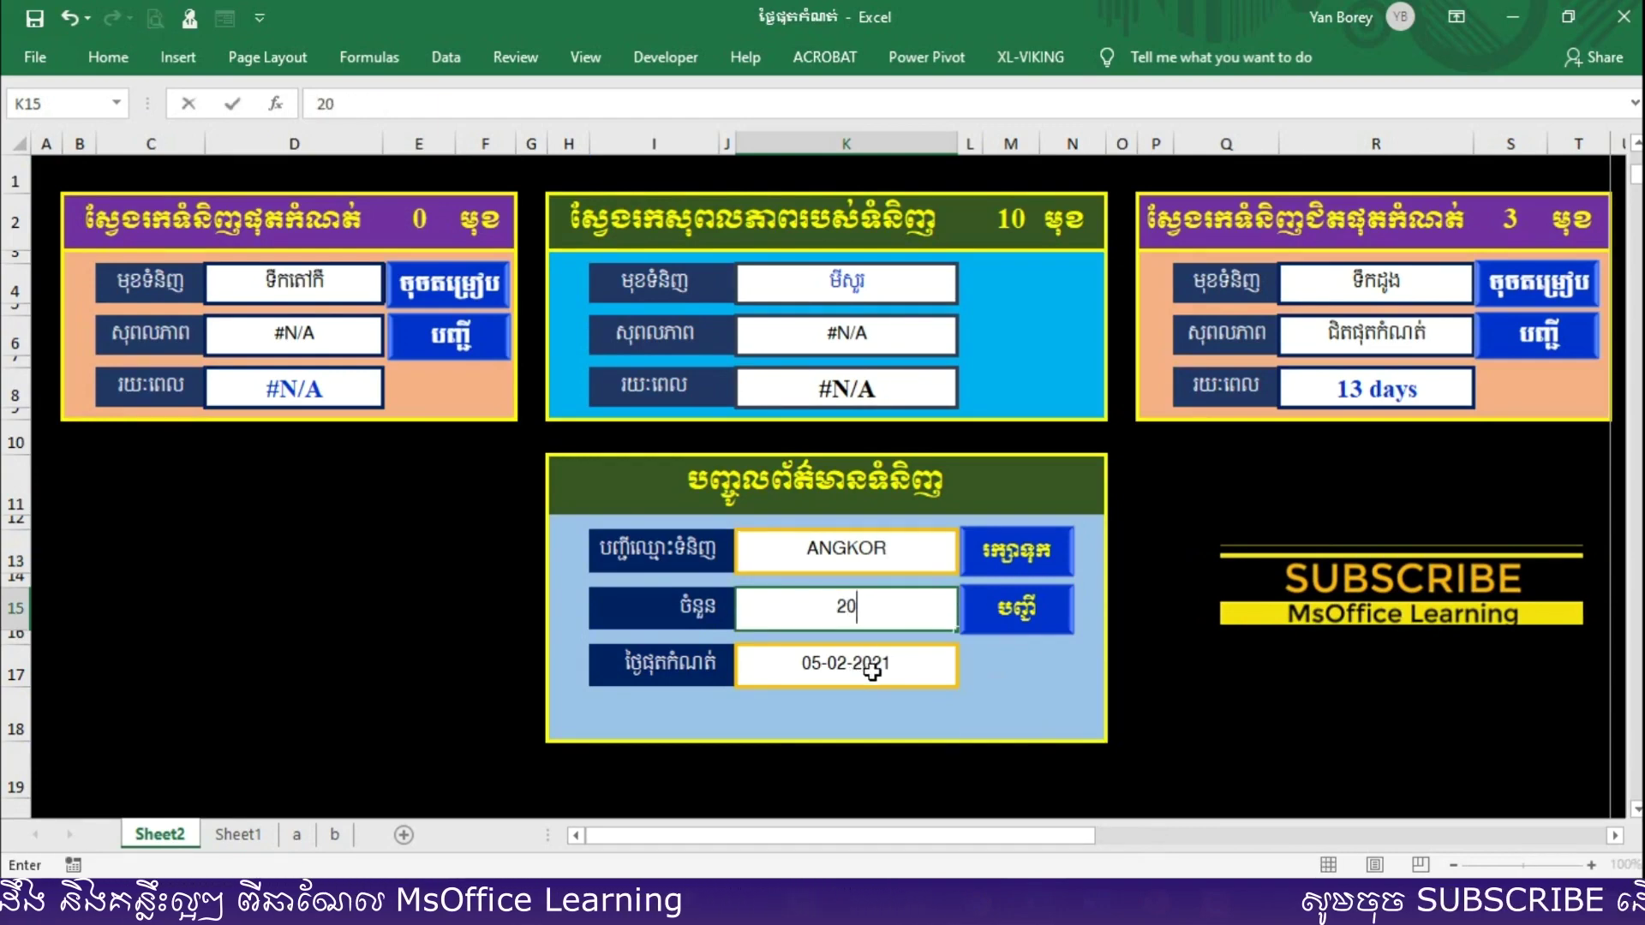
left_click(873, 672)
double_click(872, 673)
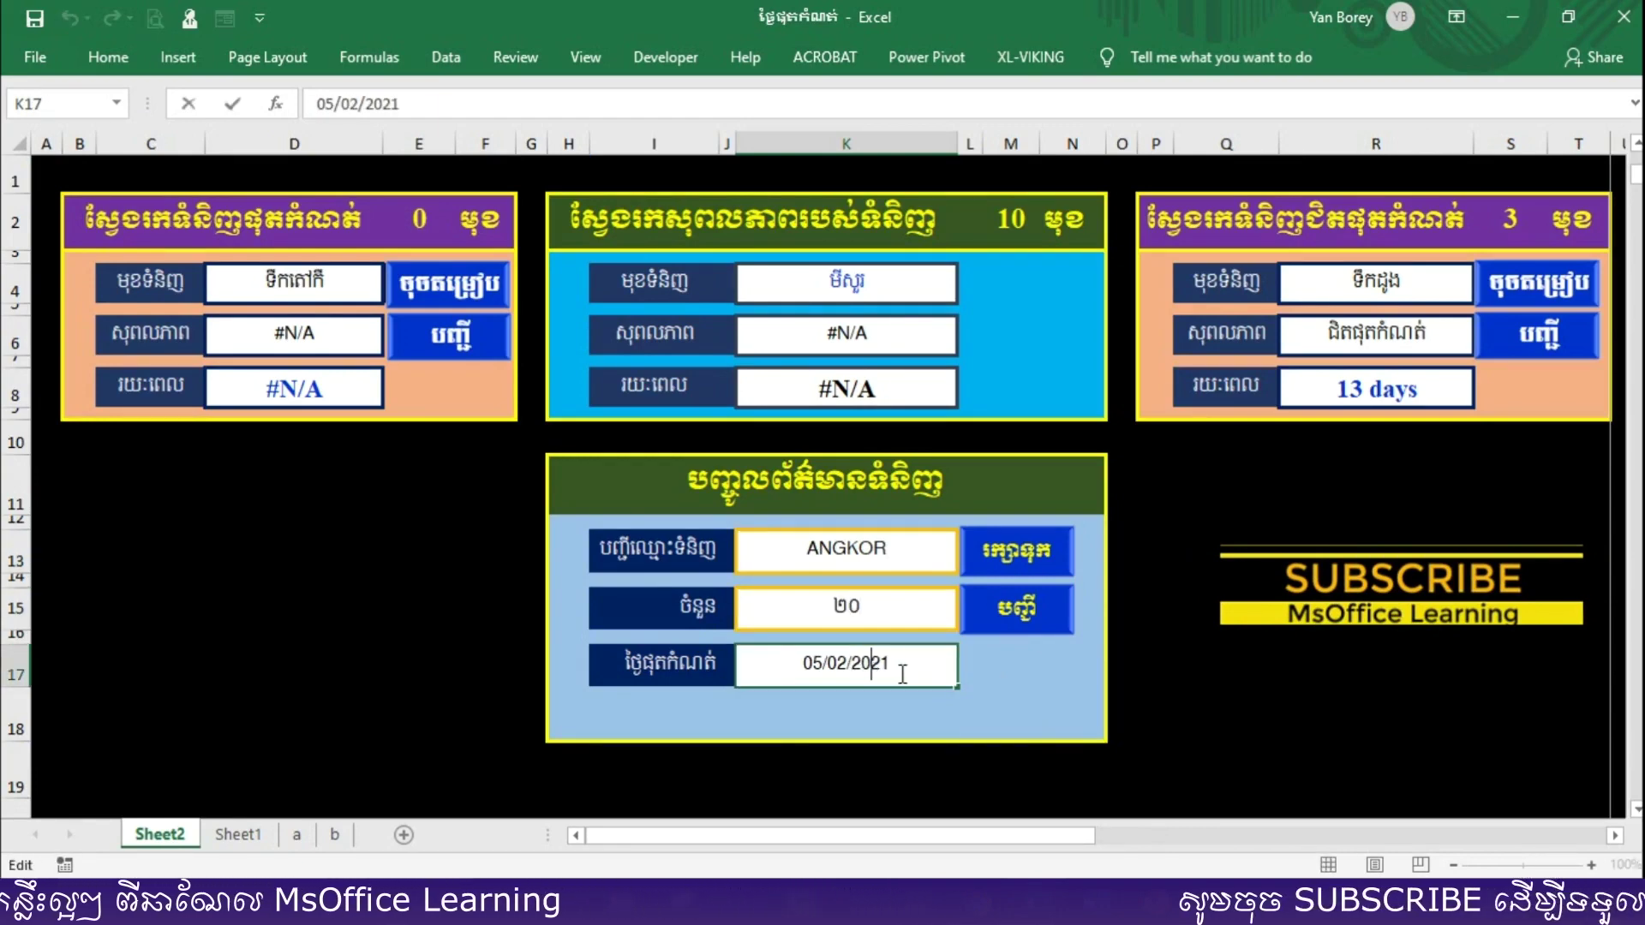
double_click(873, 664)
type("23-3")
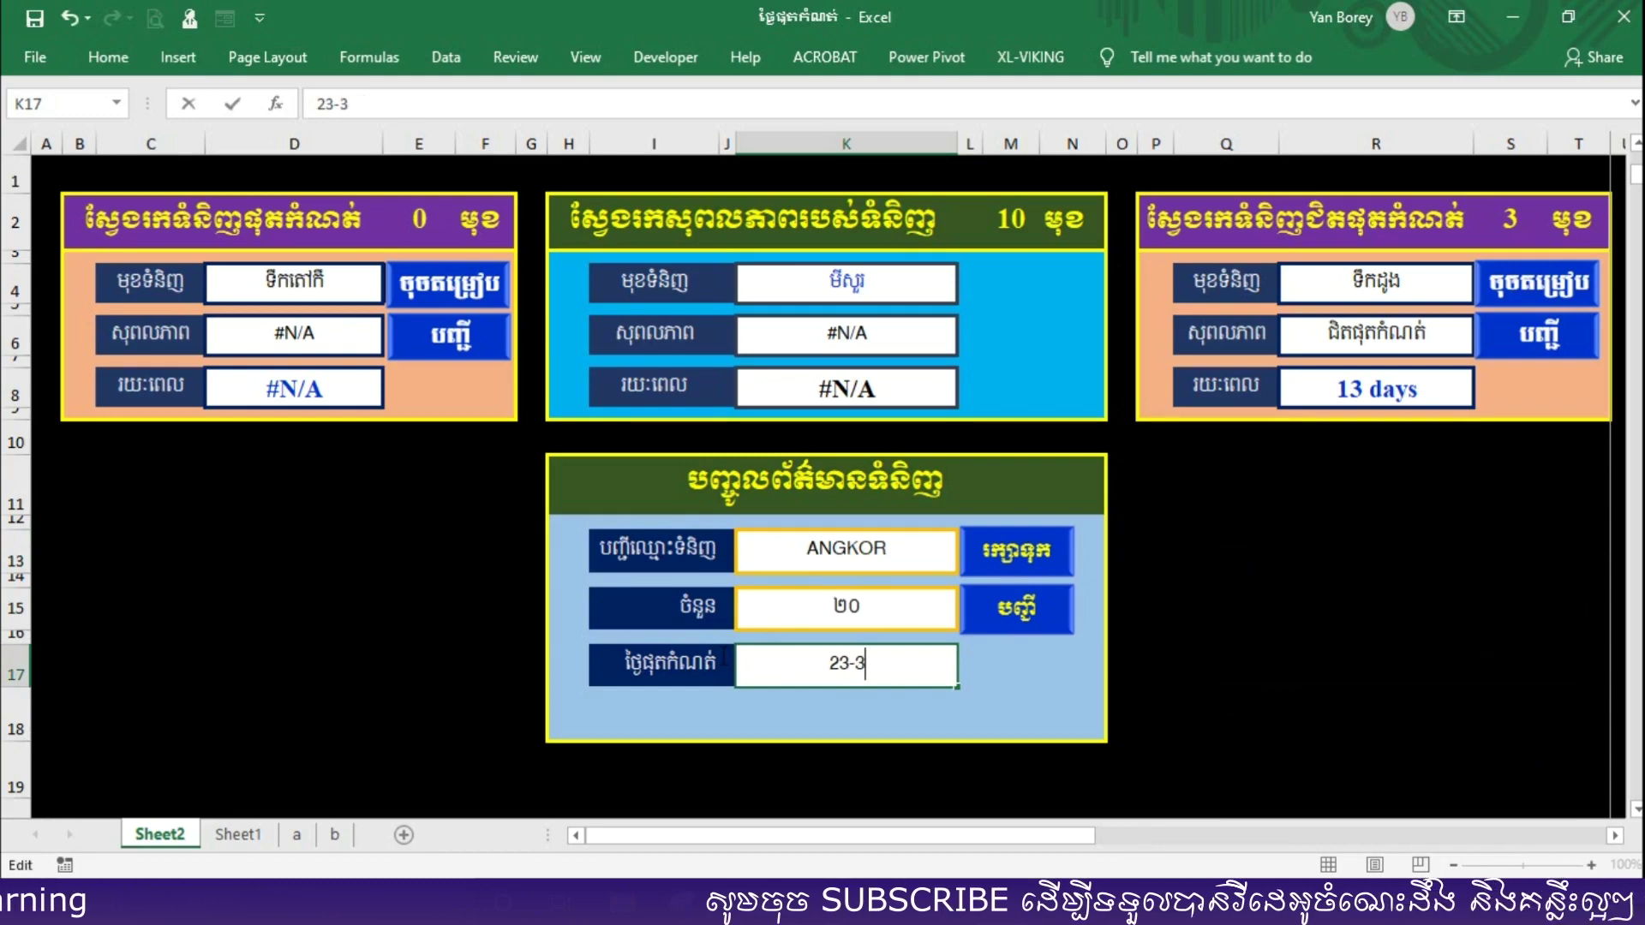
type("-2020")
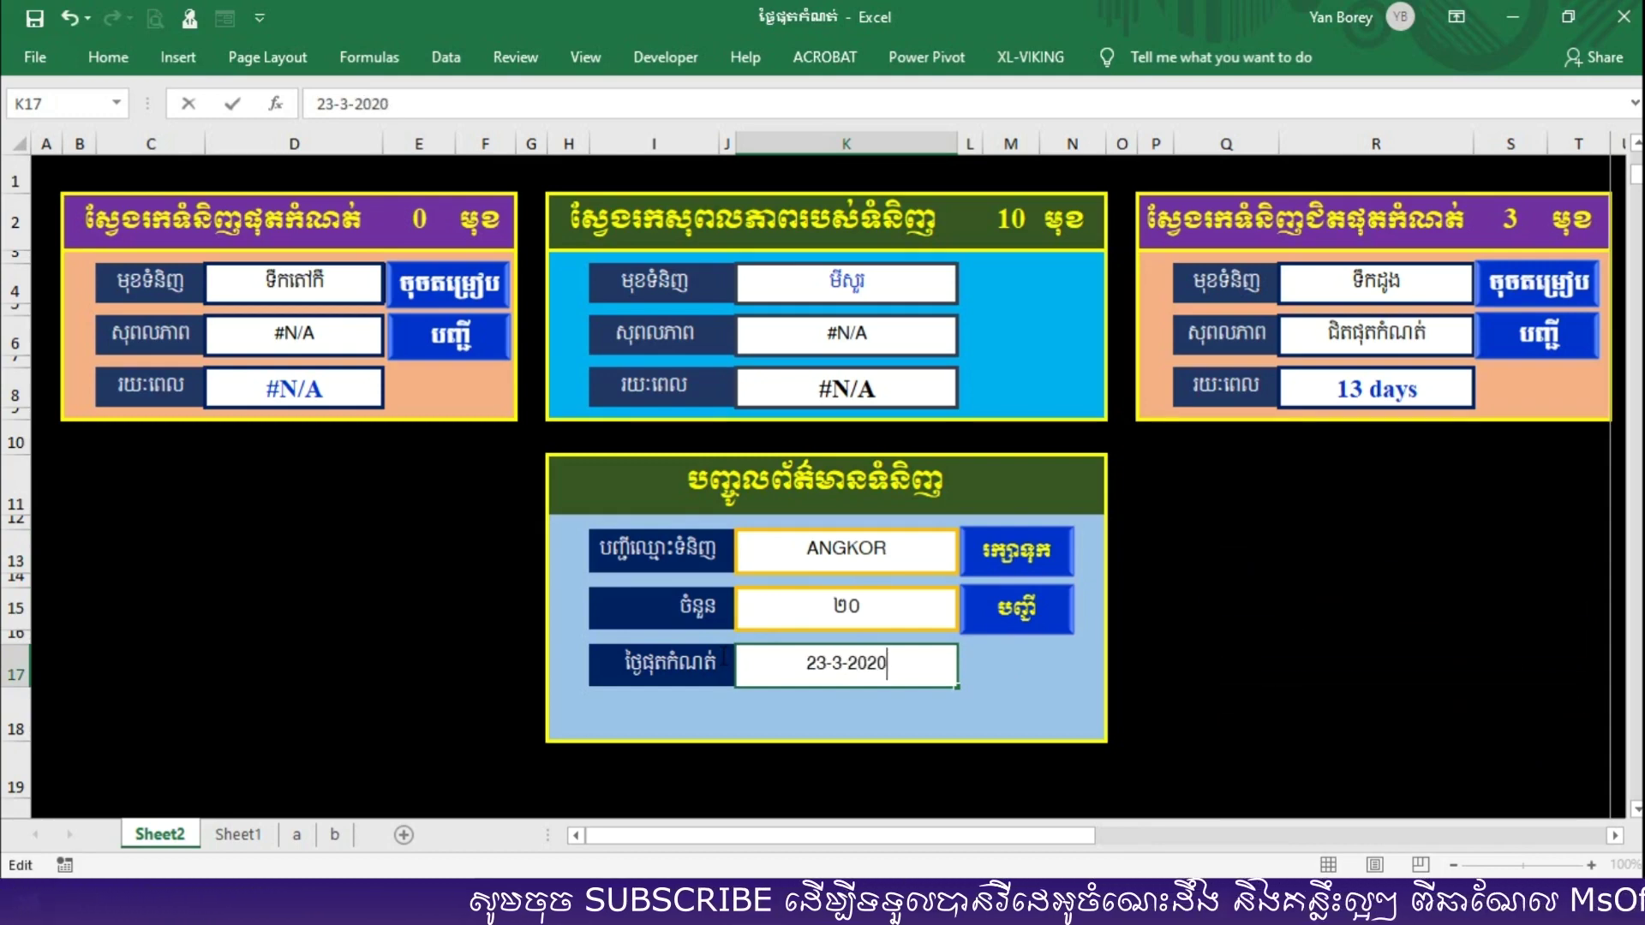
left_click(994, 553)
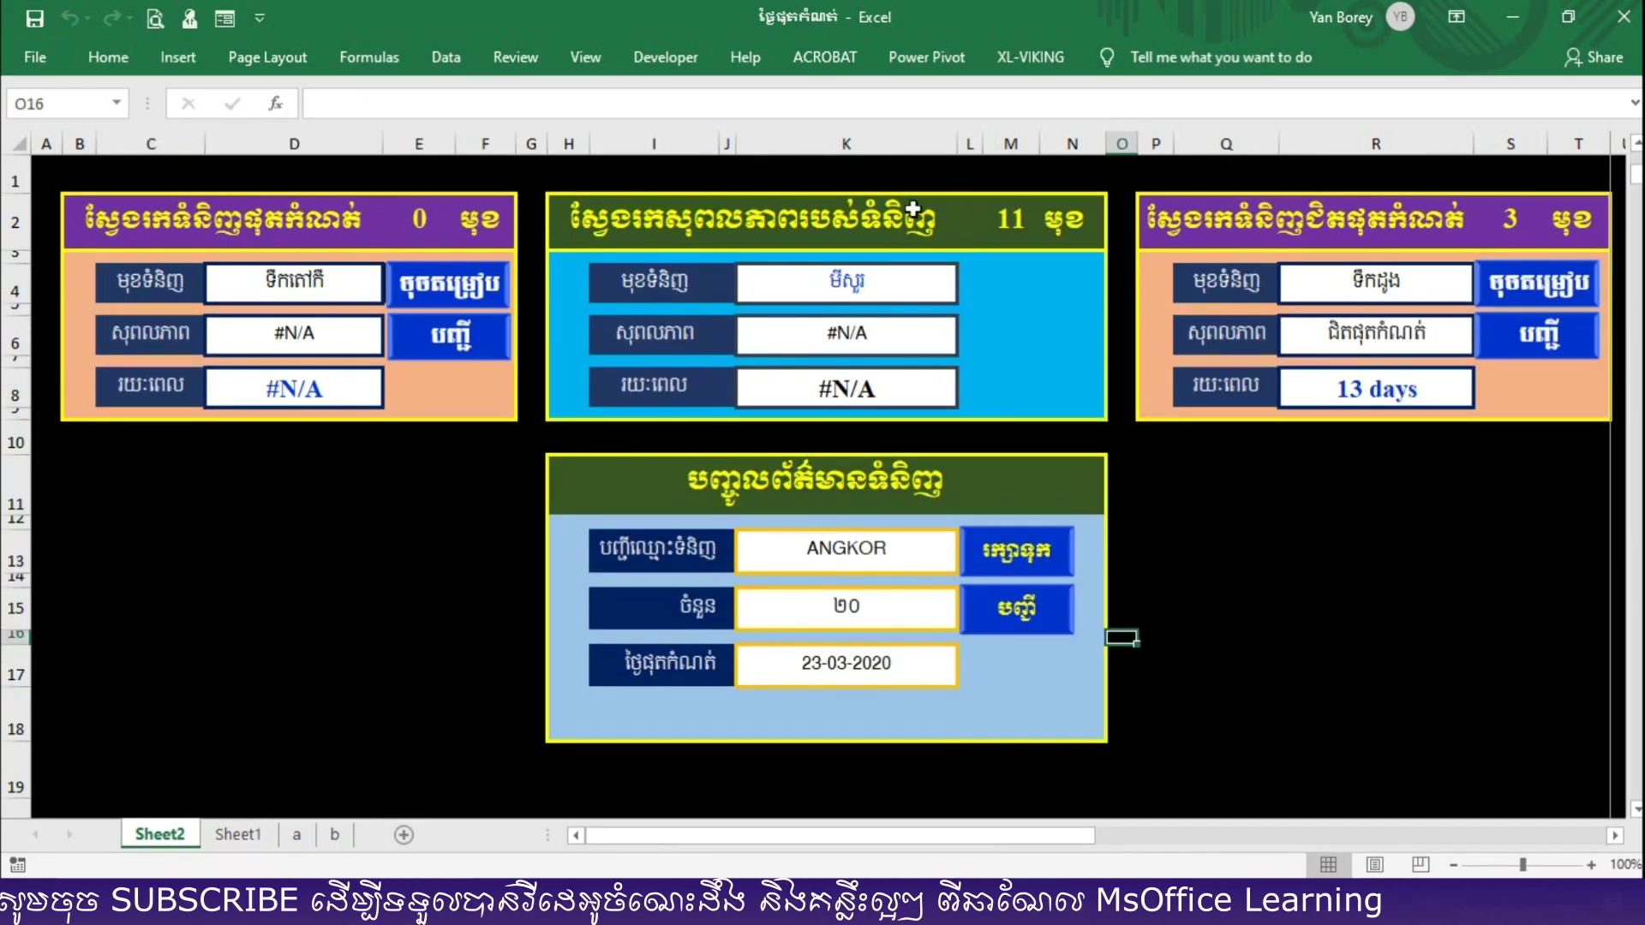
left_click(1025, 634)
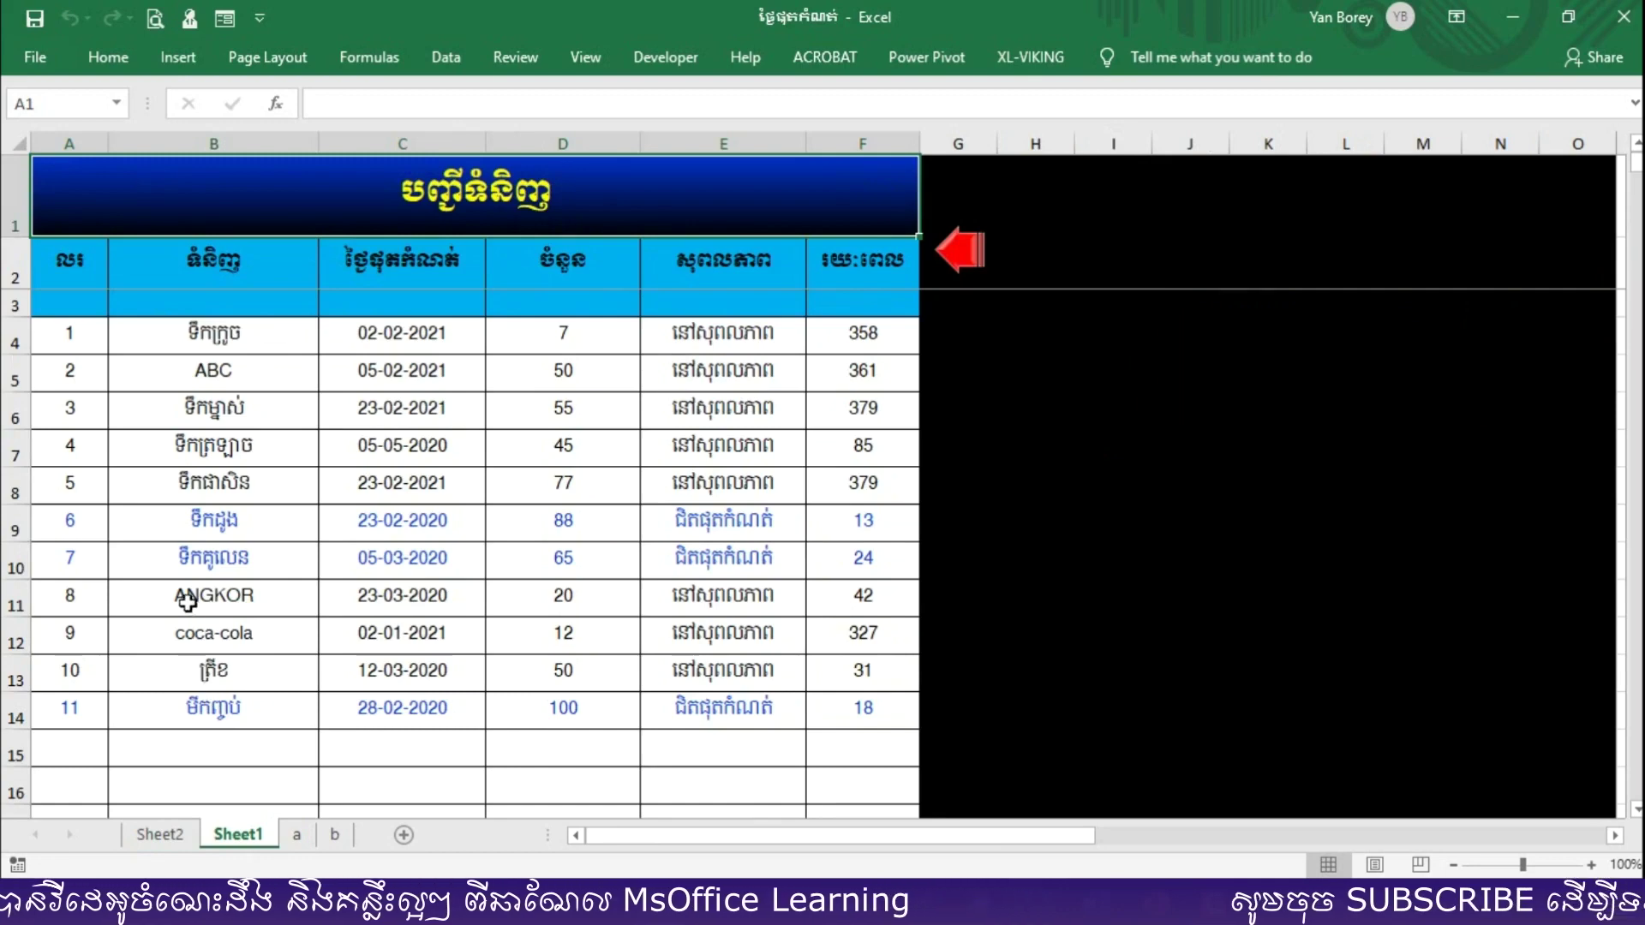
Review ANGKOR in row 11 and the 23-02-2020 date in row 9, then go back to Sheet2
left_click_drag(187, 603, 848, 598)
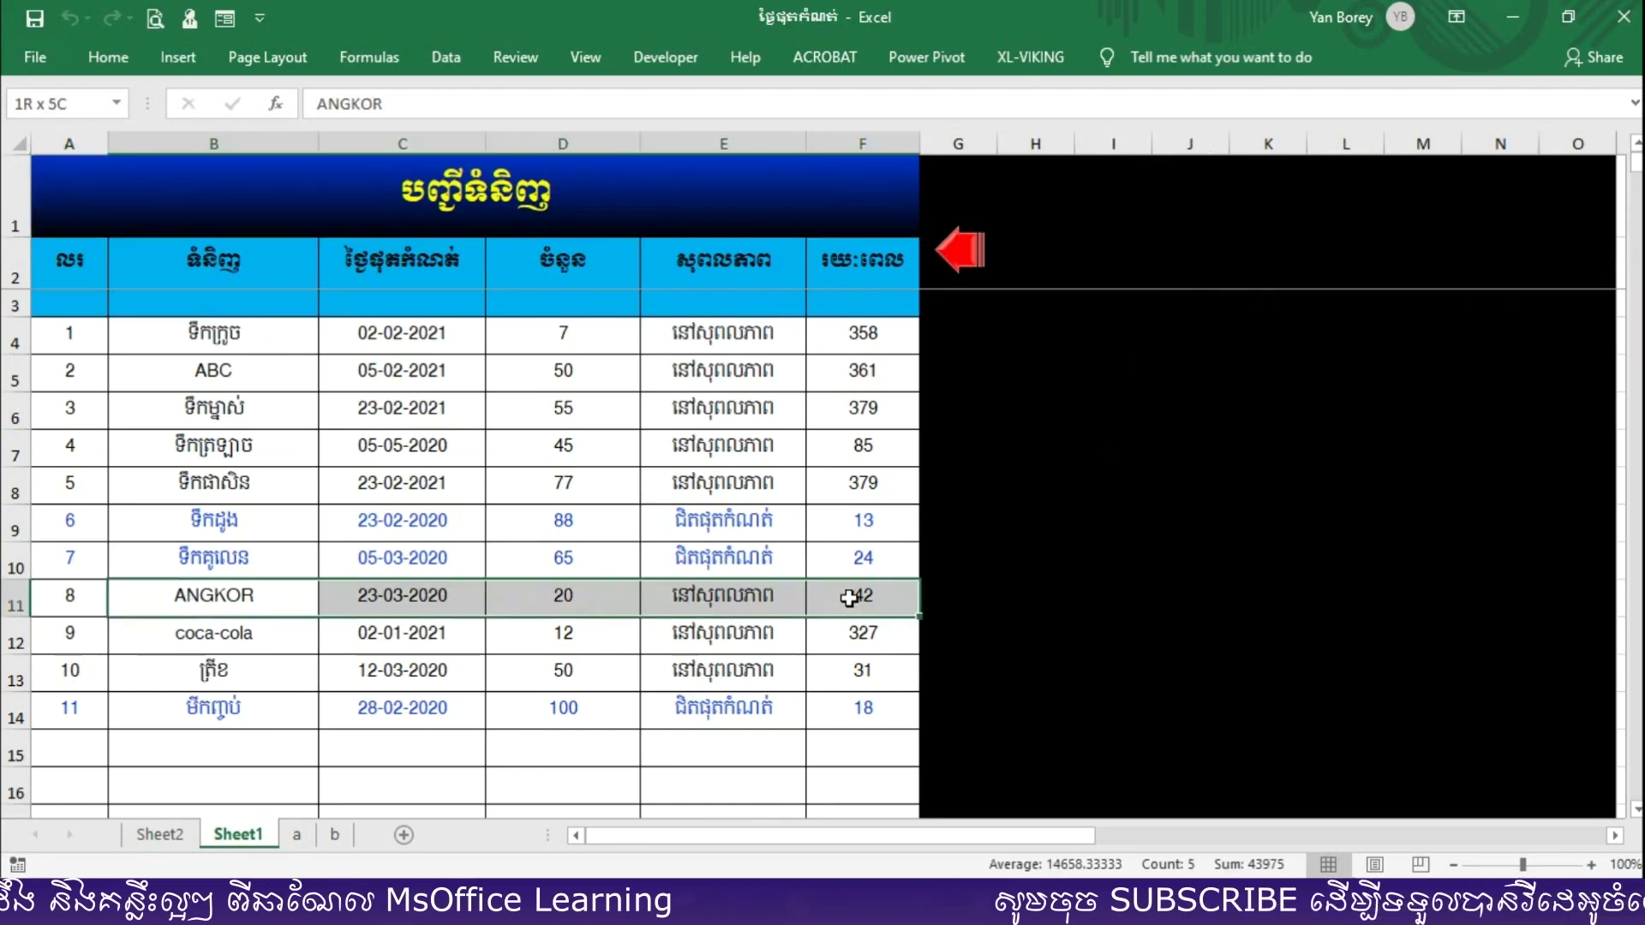
left_click(347, 519)
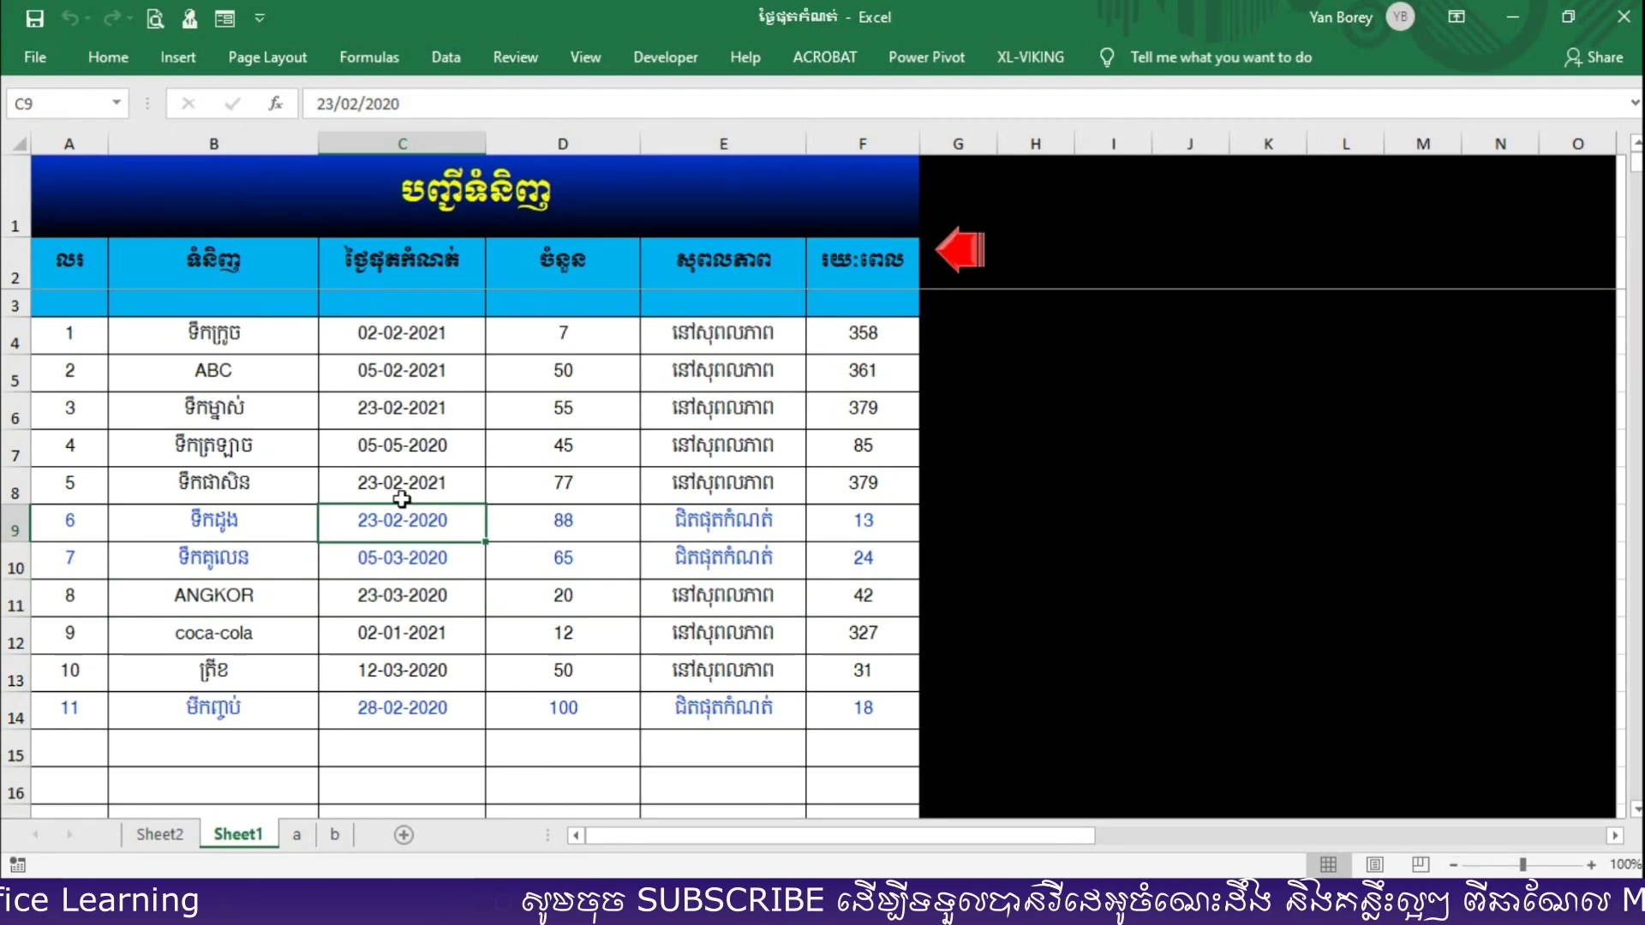
scroll(395, 570, "down", 1)
scroll(397, 581, "up", 1)
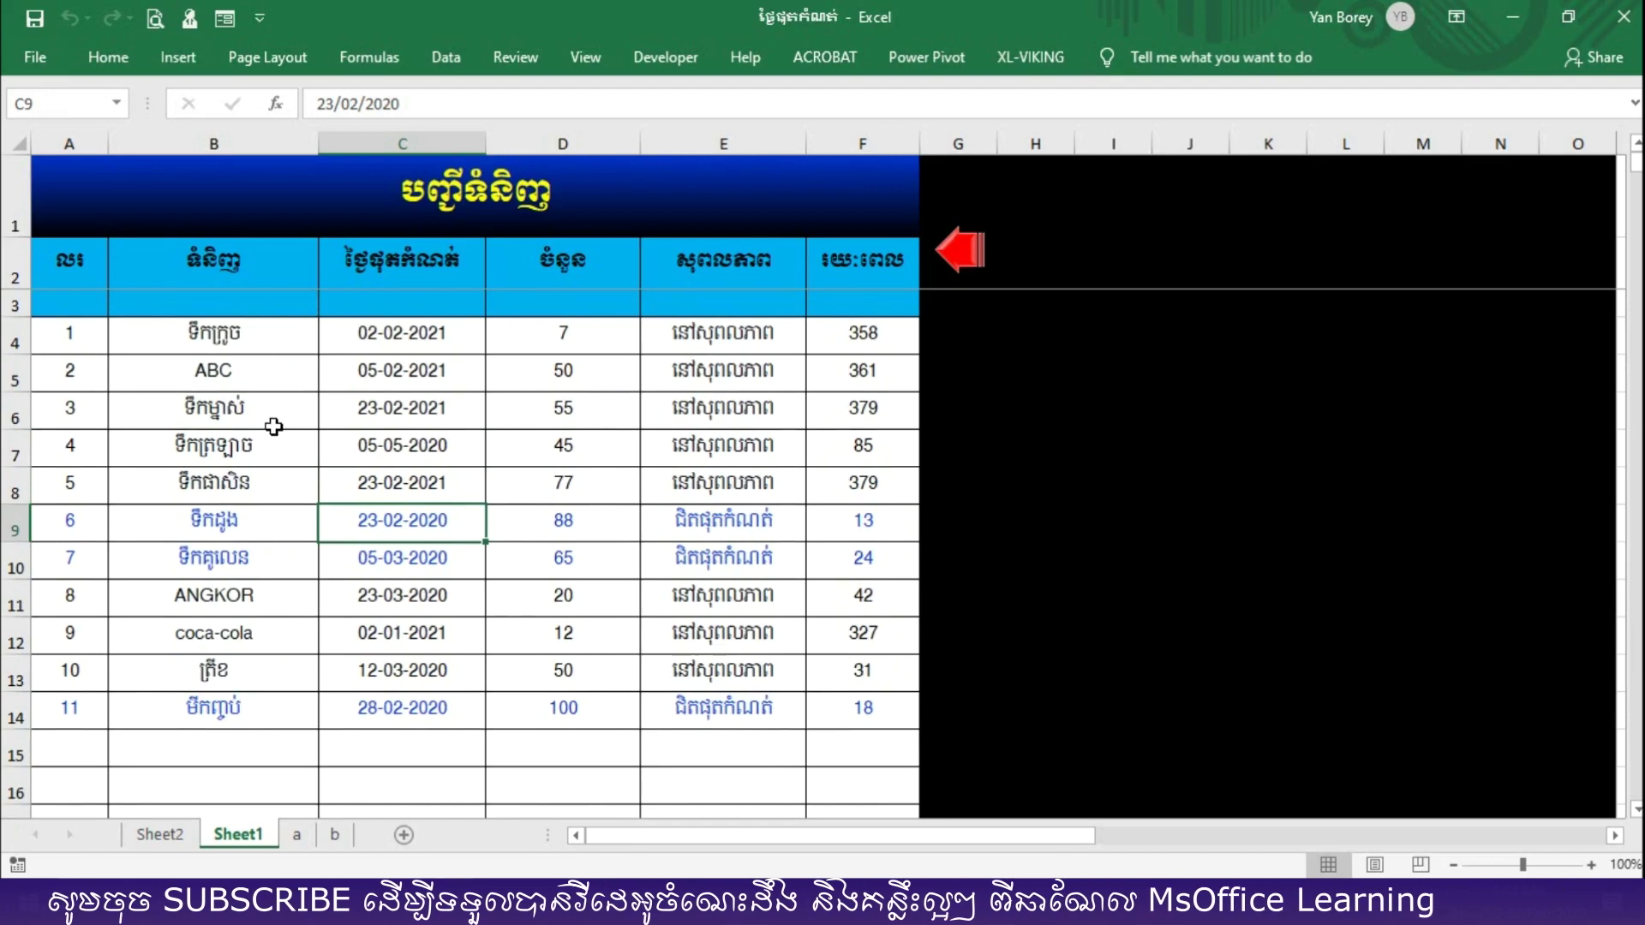
left_click(160, 835)
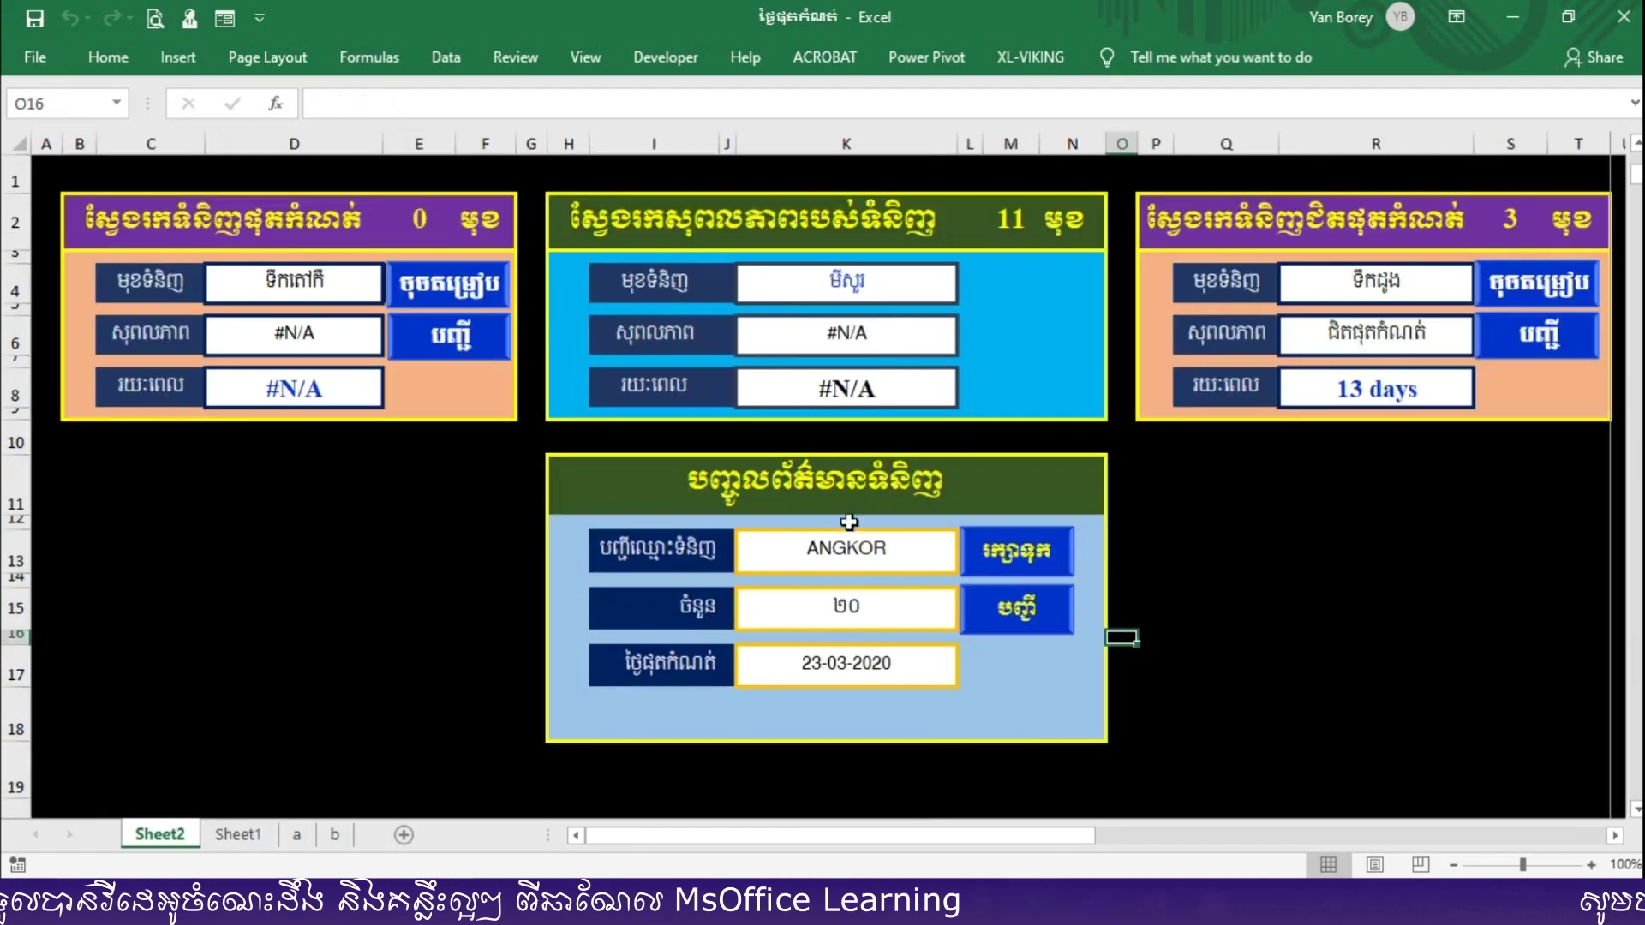
Pick ABC in the K4 validity search, showing it valid with 361 days left
left_click(911, 291)
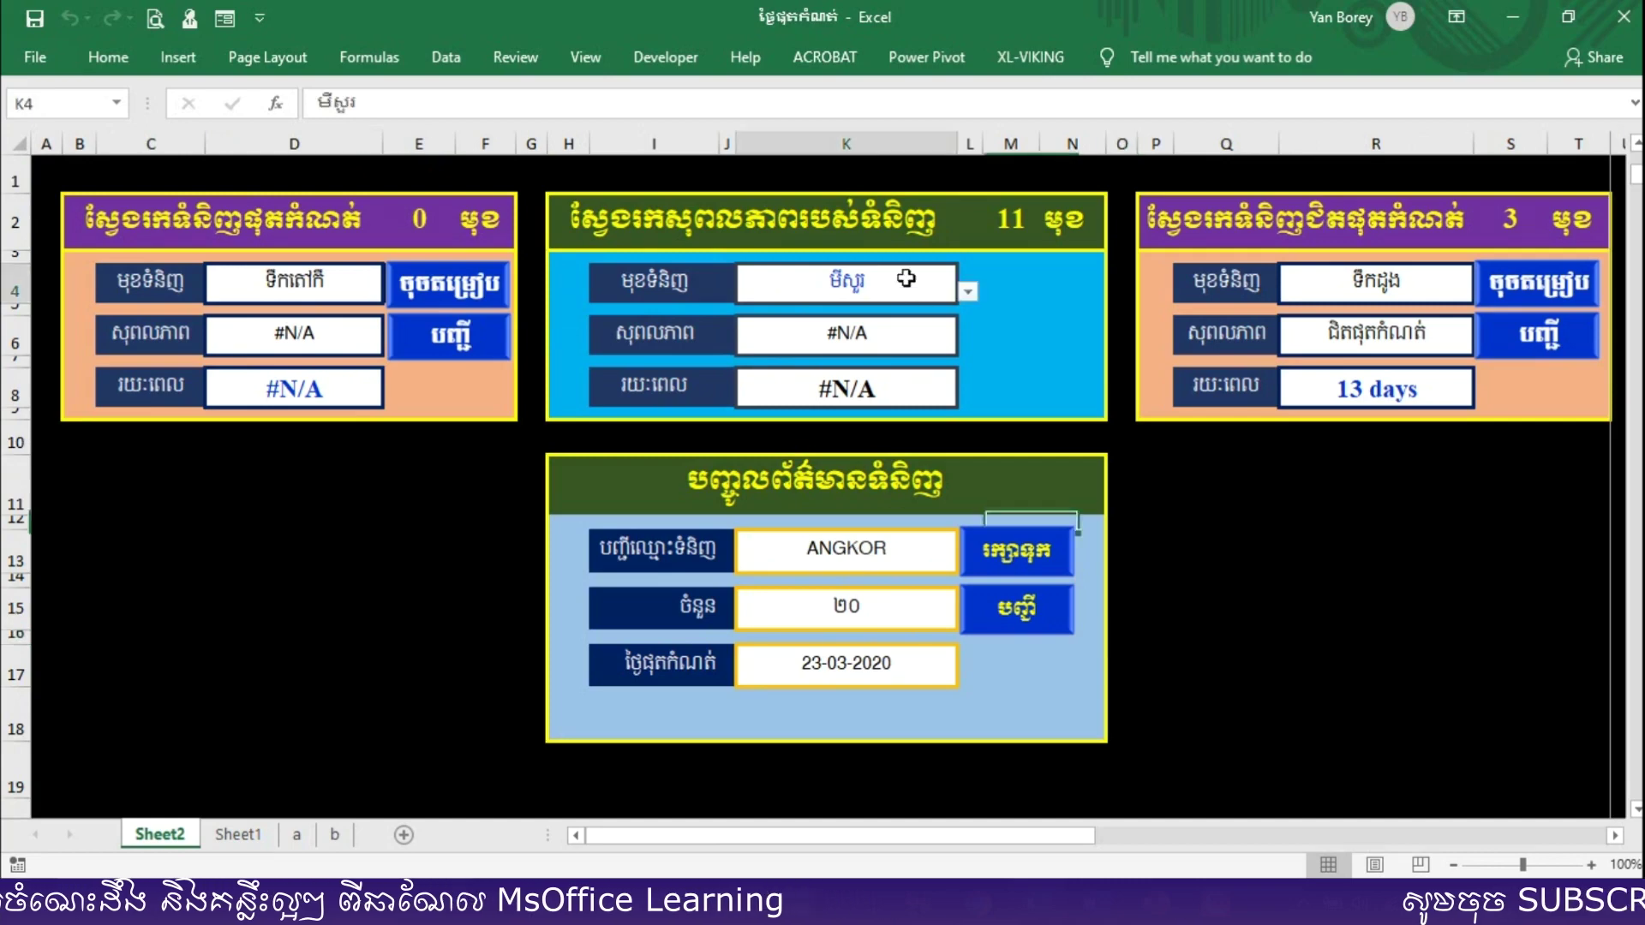
left_click(967, 292)
left_click(883, 321)
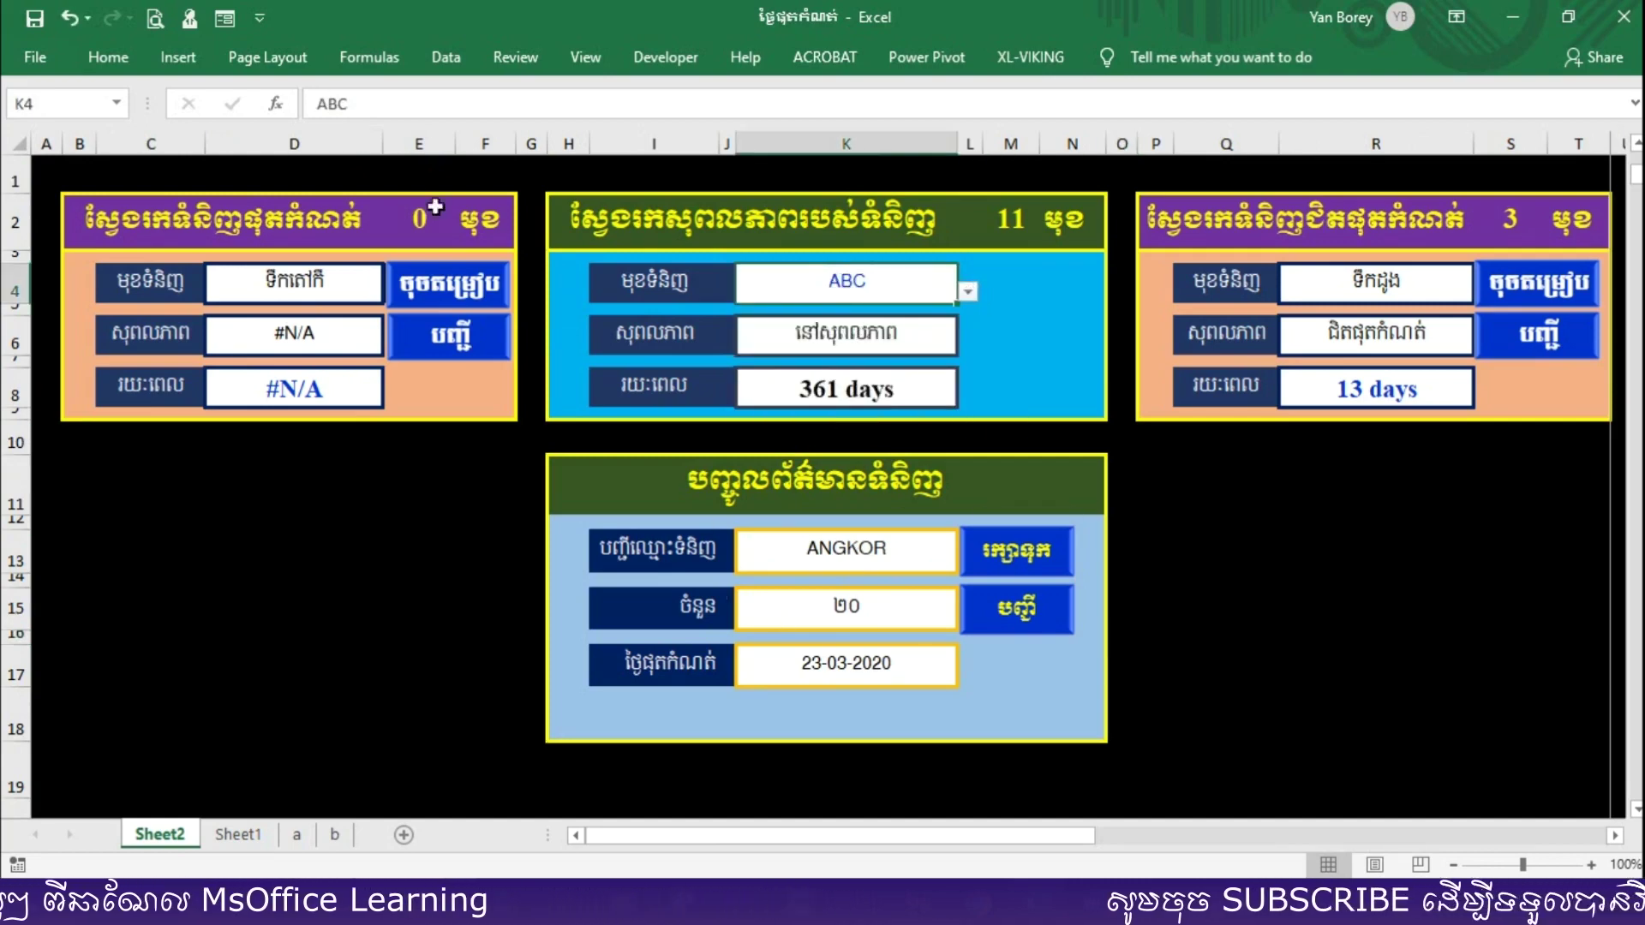
Empty the D4 expired-product entry and refresh the expired-products lookup with the sort button
left_click(364, 296)
left_click(392, 292)
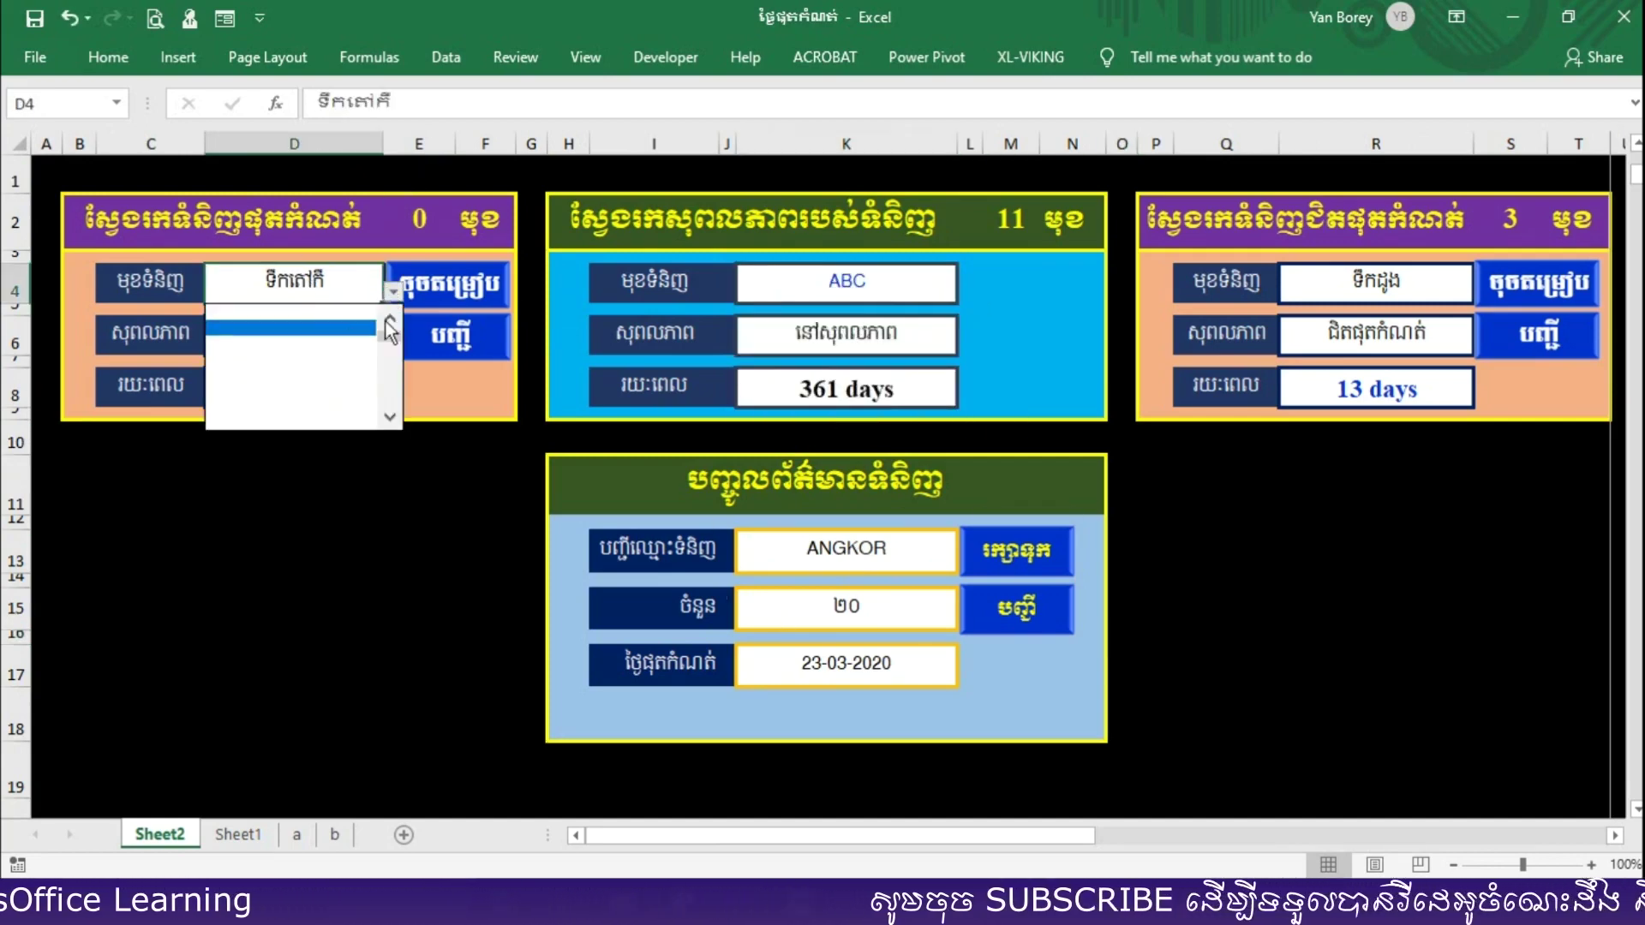
left_click(423, 290)
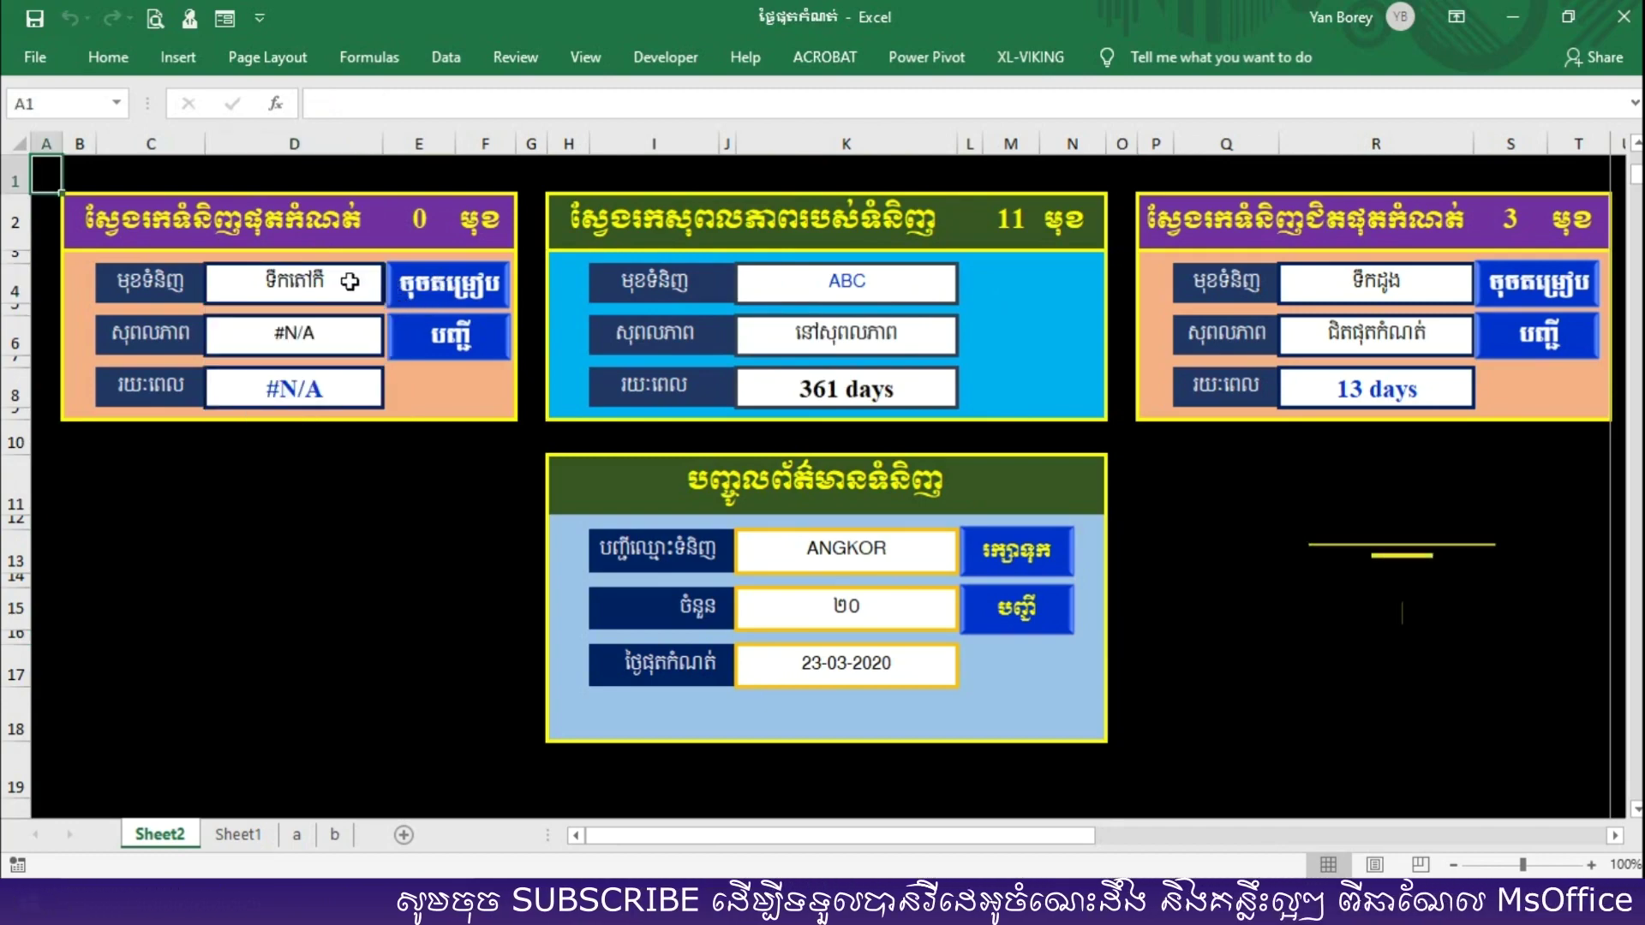
left_click(349, 281)
left_click(391, 292)
left_click(351, 319)
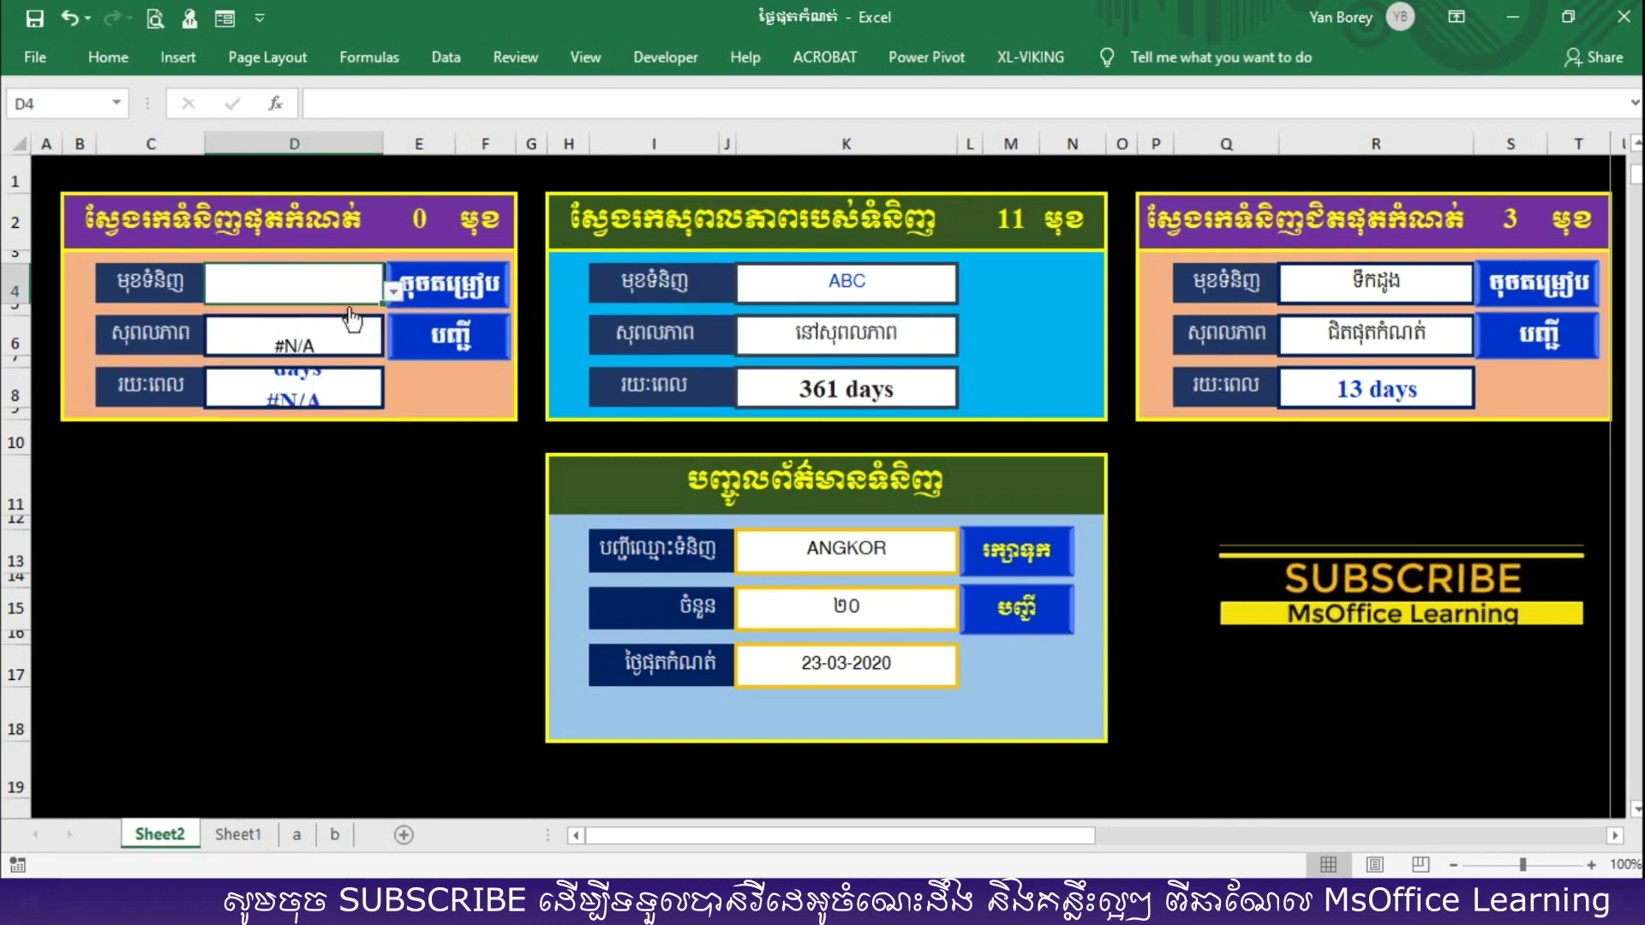
left_click(439, 290)
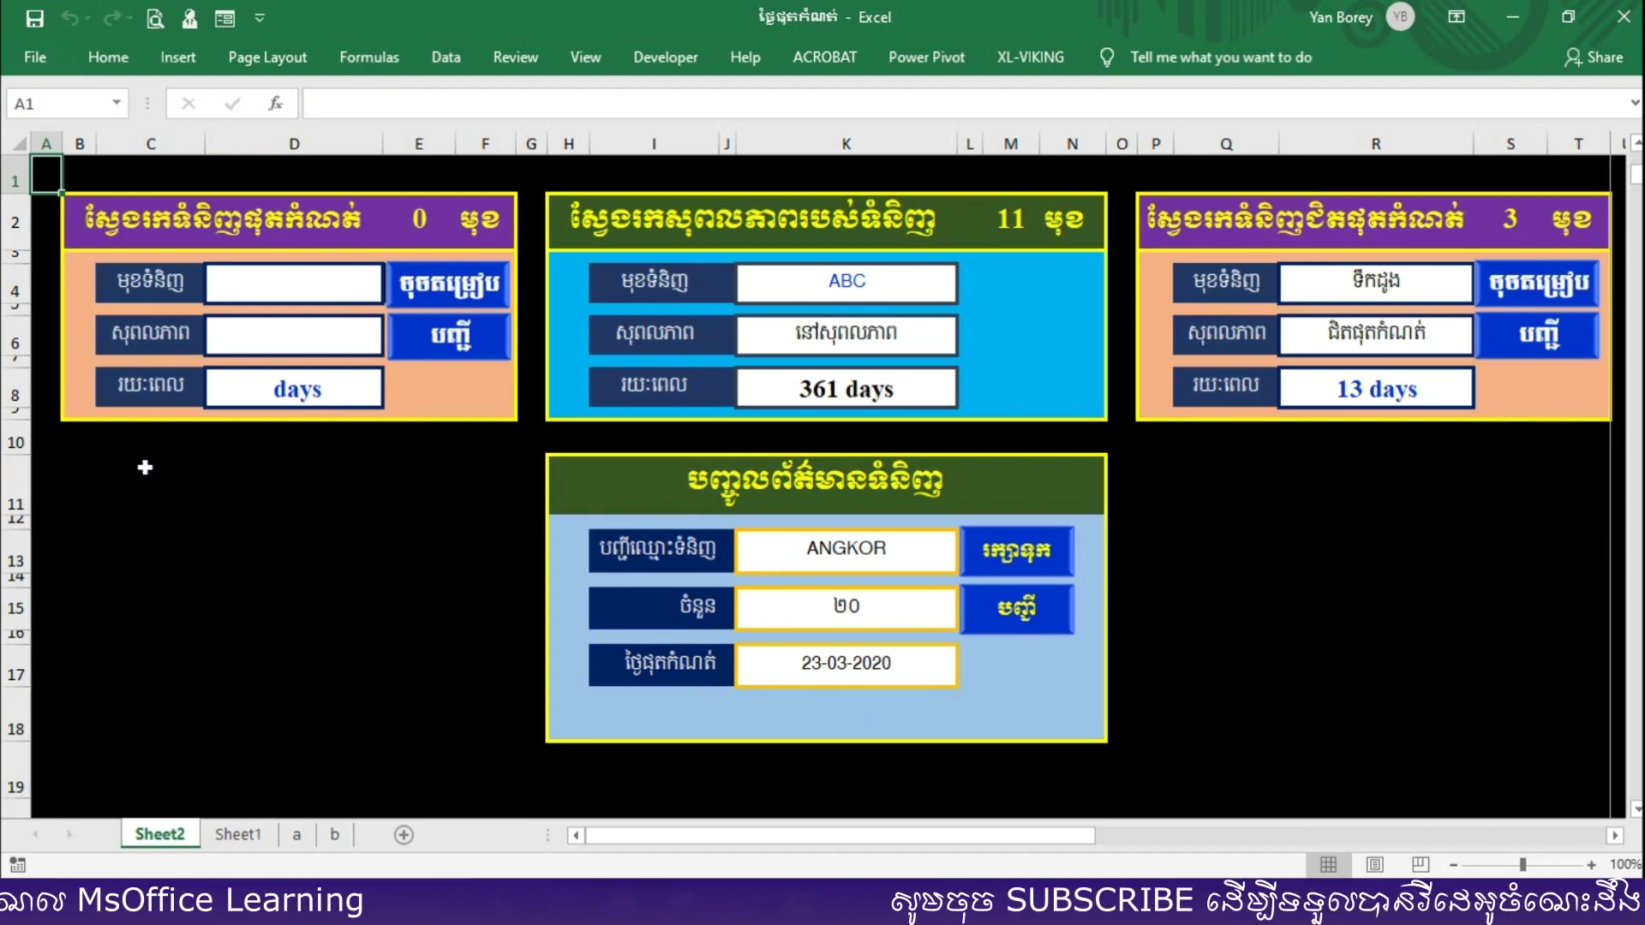
left_click_drag(144, 467, 359, 485)
left_click_drag(489, 466, 1259, 784)
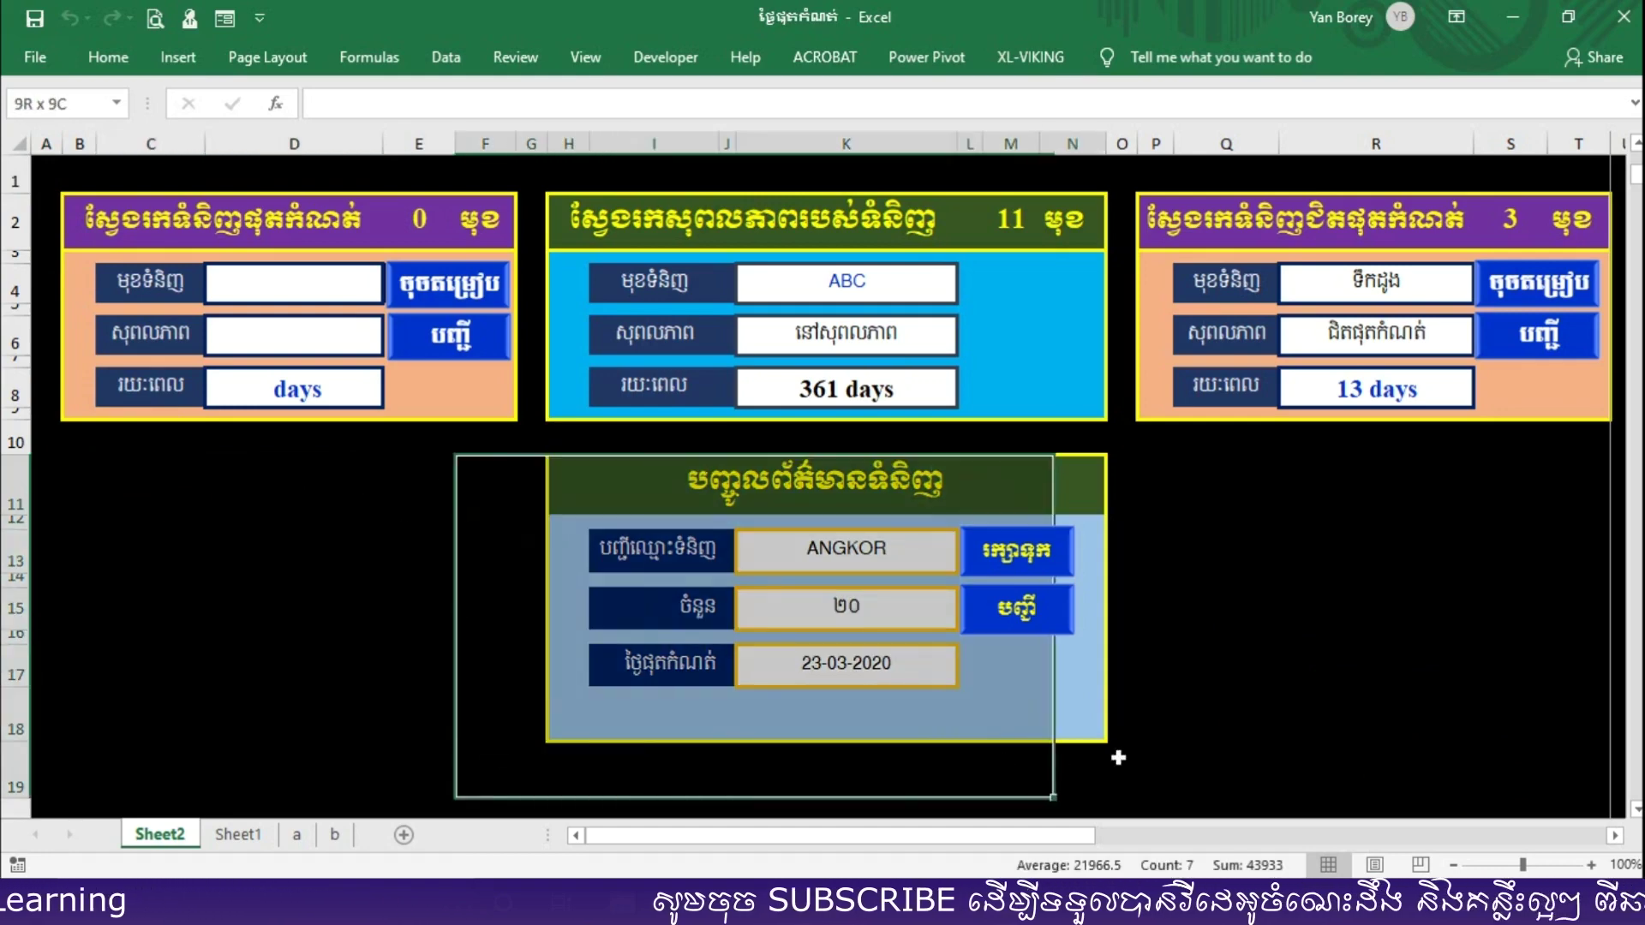
left_click_drag(1538, 796, 1372, 203)
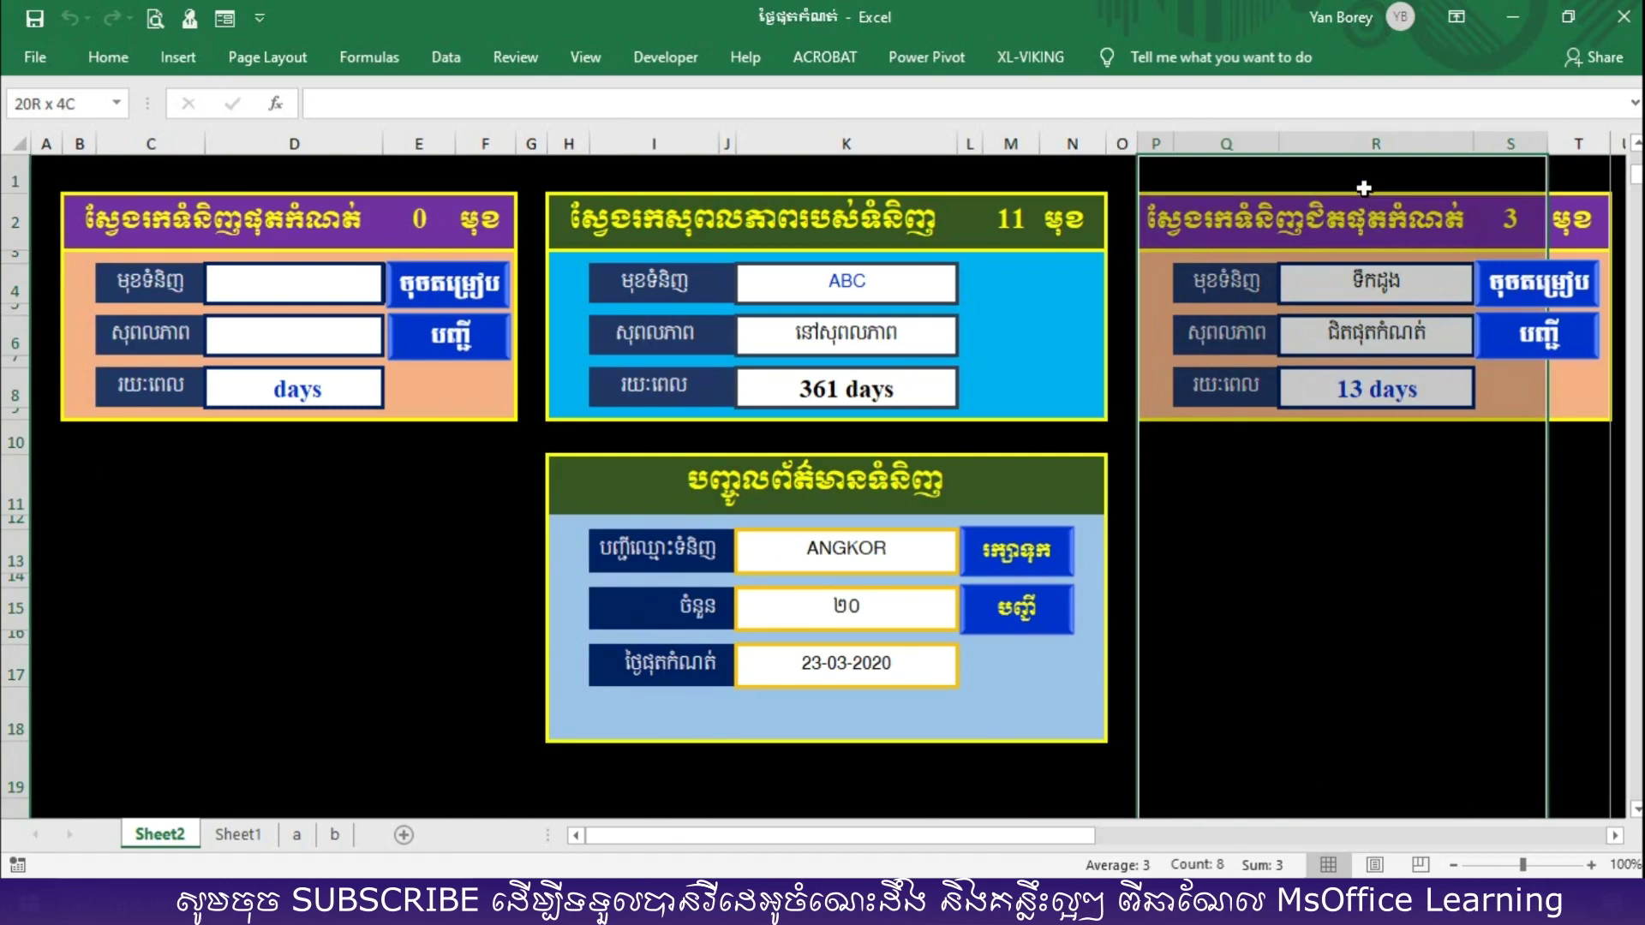
left_click(299, 555)
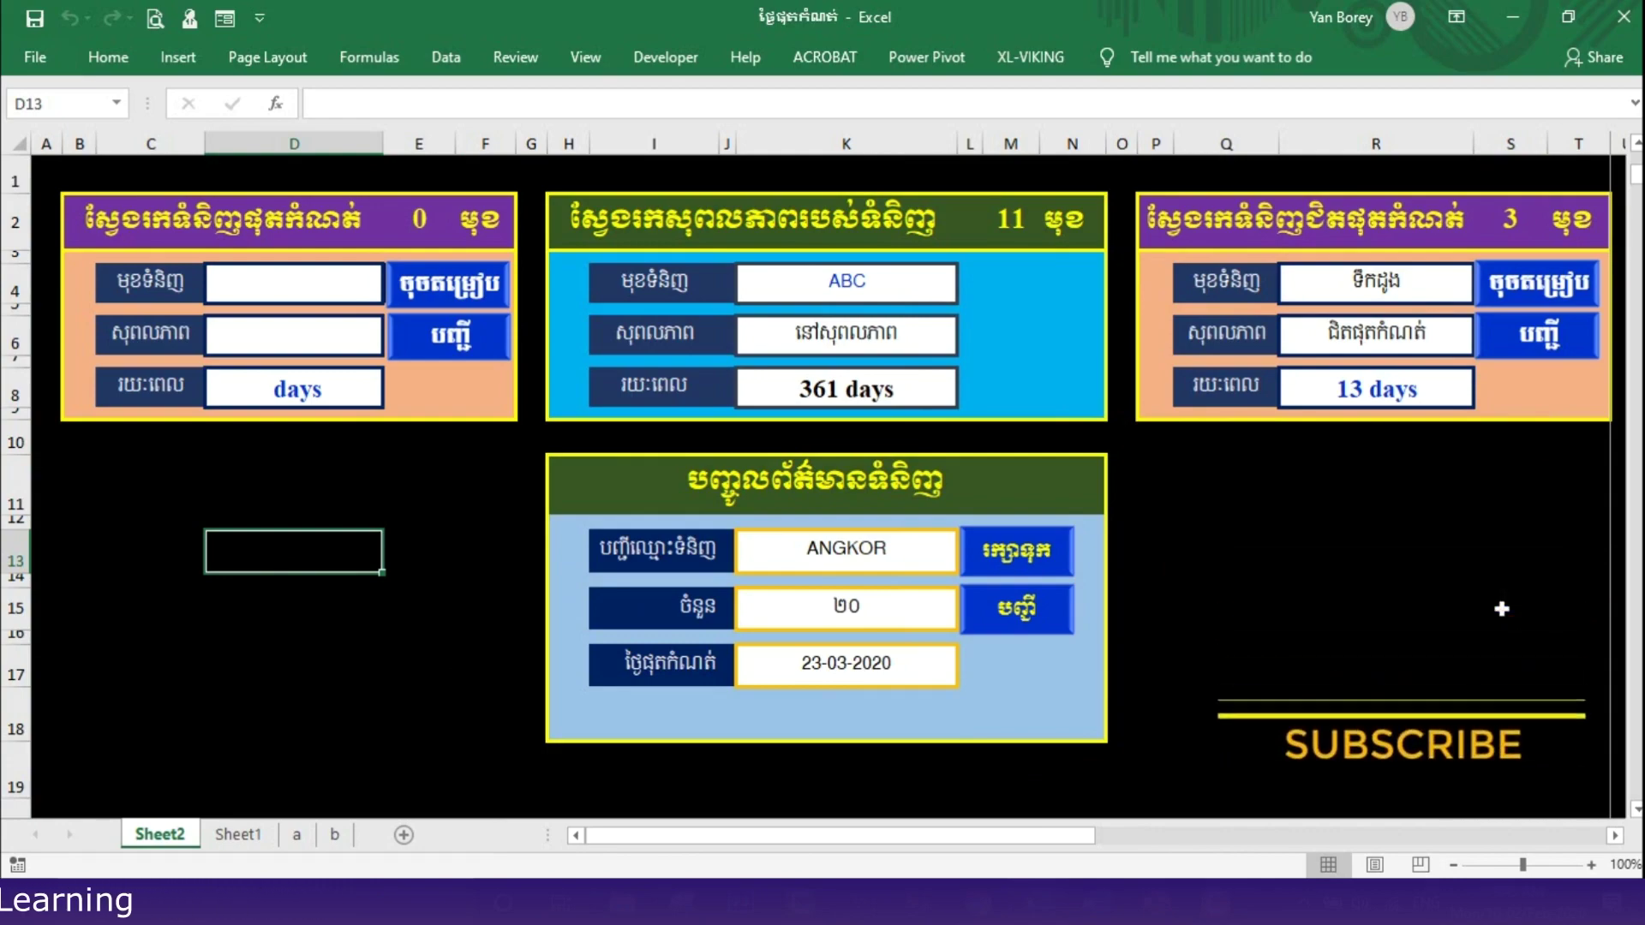
left_click_drag(151, 787, 1501, 609)
left_click(1468, 552)
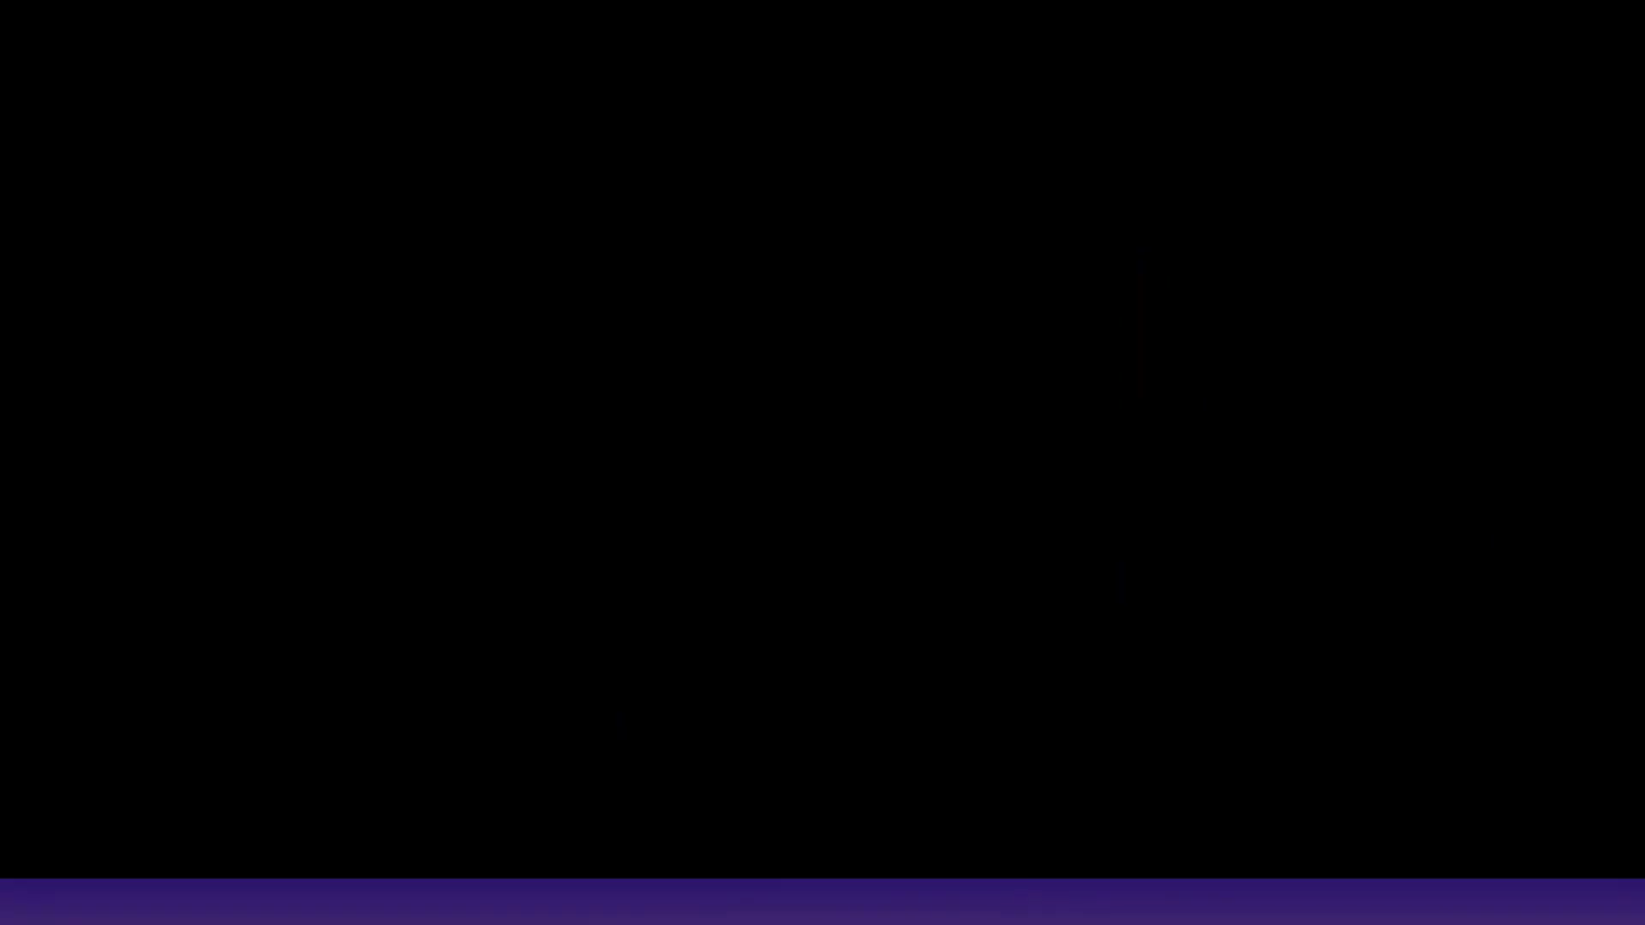